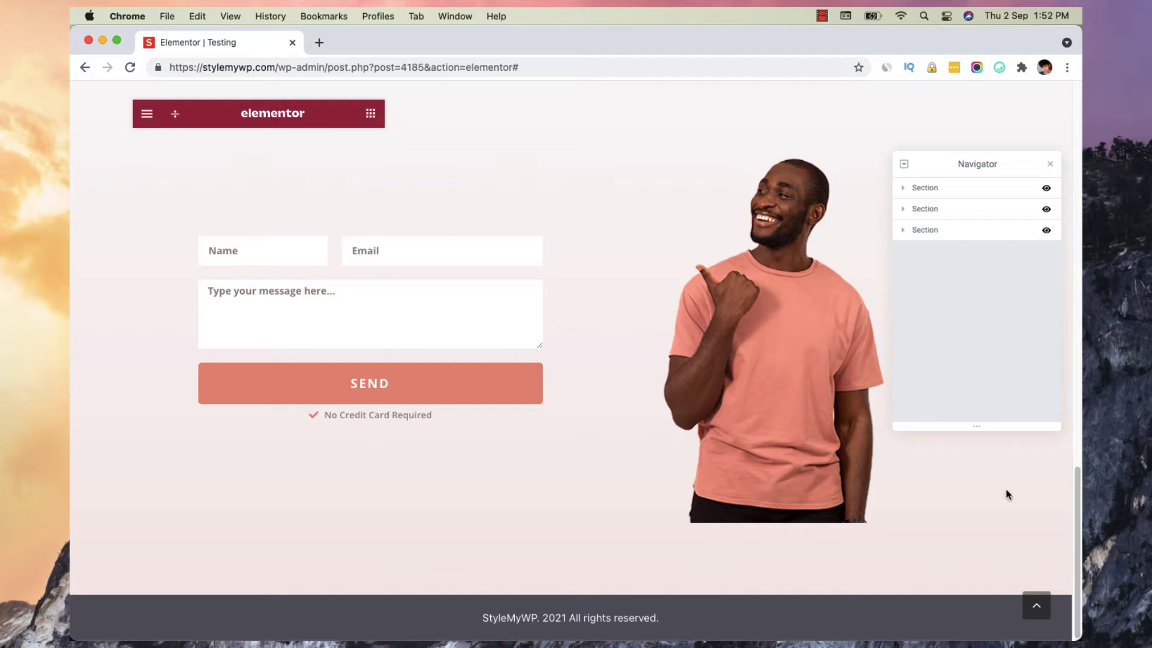
- Examine how the page's three sections animate while scrolling between the header and the footer
scroll(739, 366, up, 15)
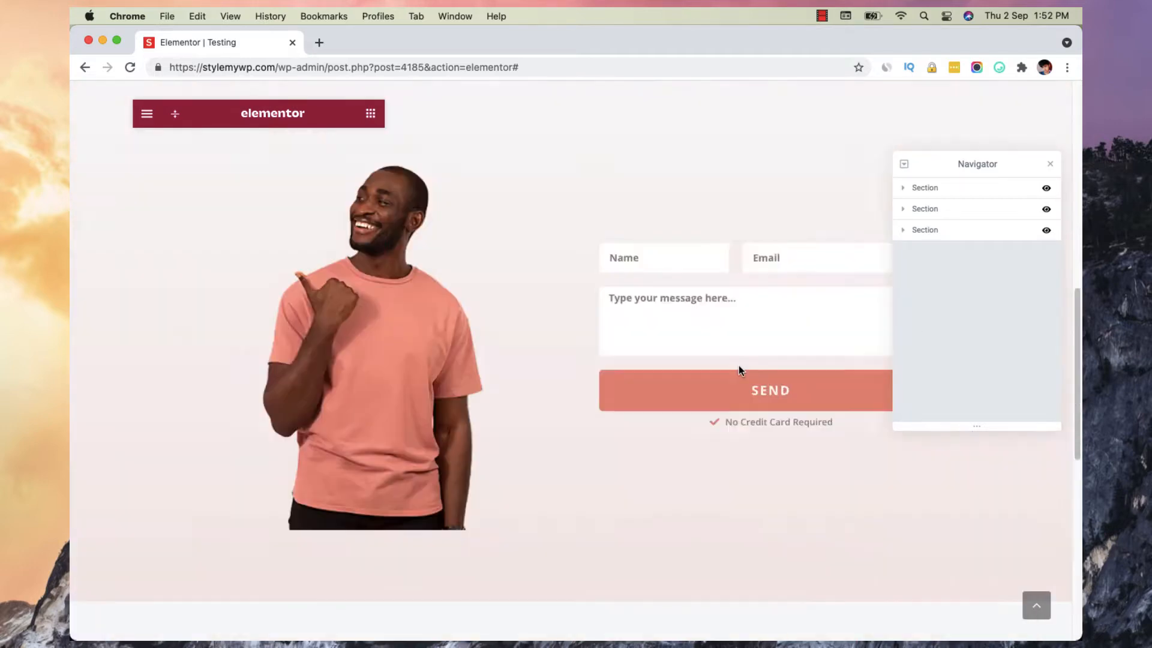
scroll(740, 372, down, 10)
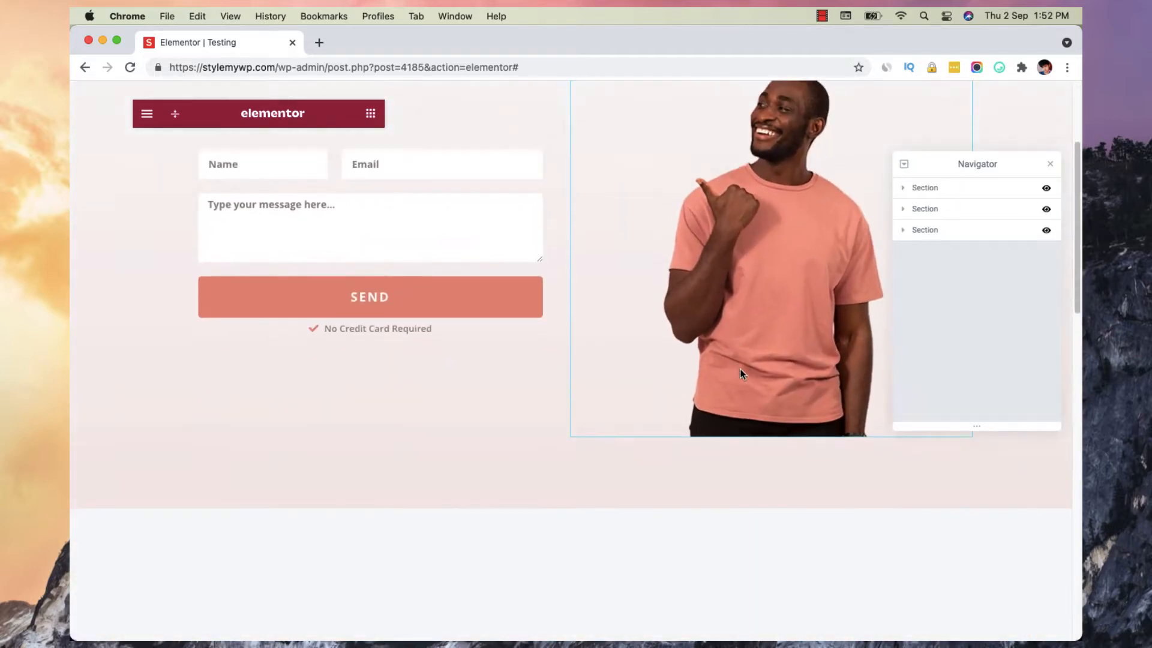
scroll(742, 371, down, 8)
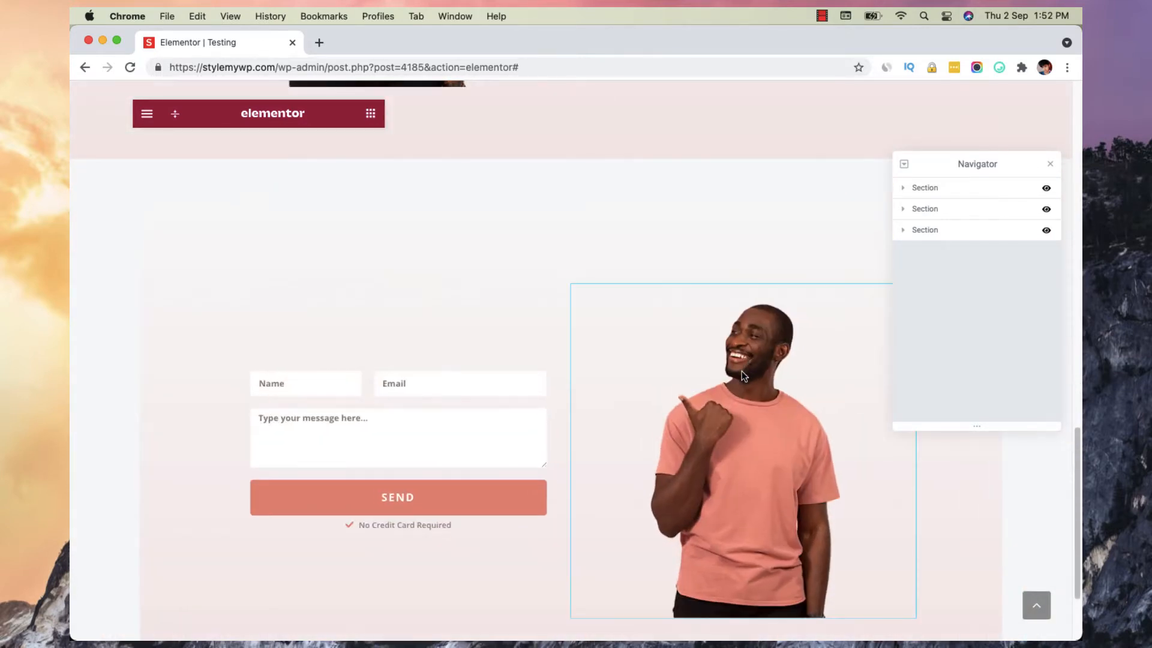
scroll(703, 383, down, 3)
scroll(633, 358, up, 20)
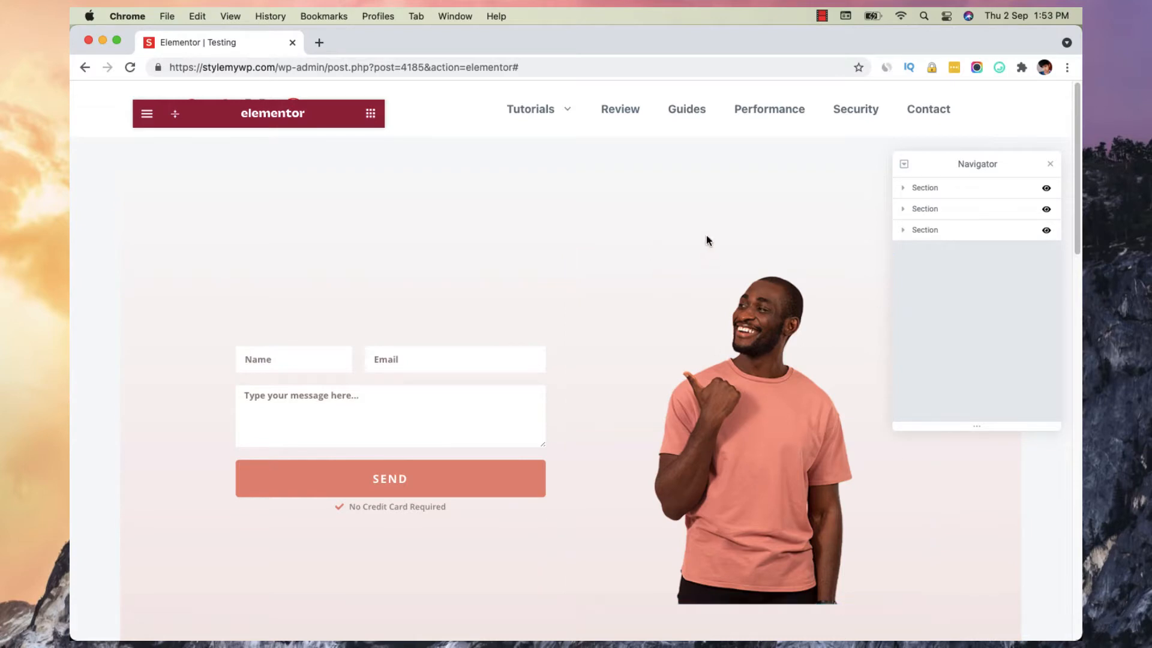
- Move the Navigator slightly inward and rename its first section as Section 1
drag(931, 163, 904, 174)
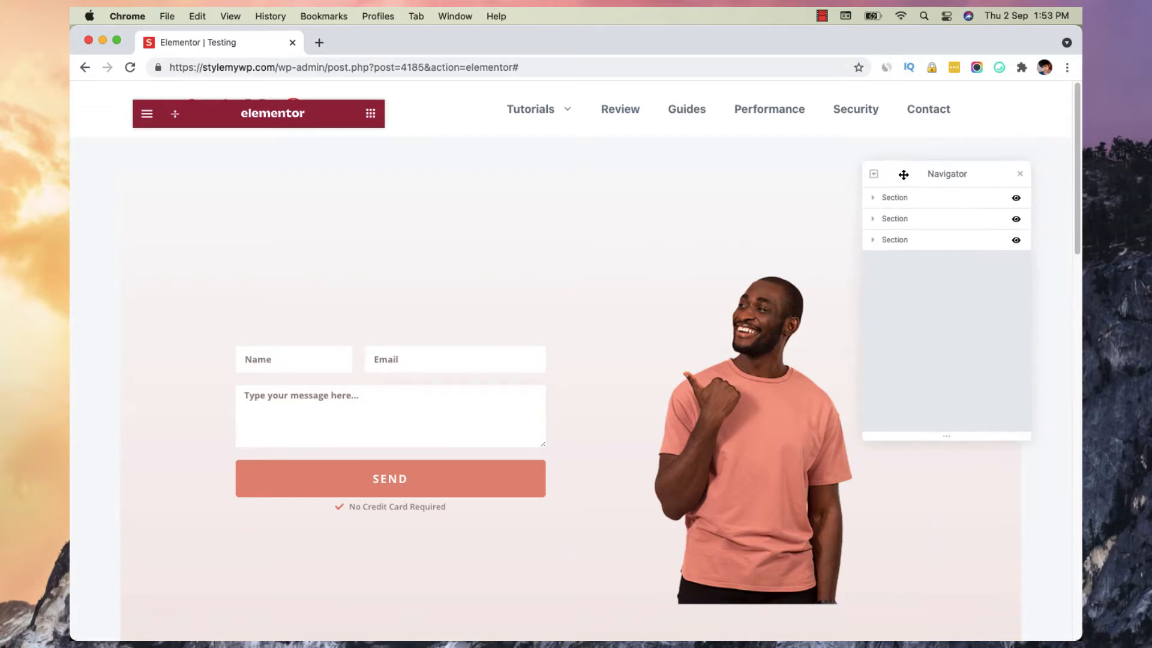
click(904, 201)
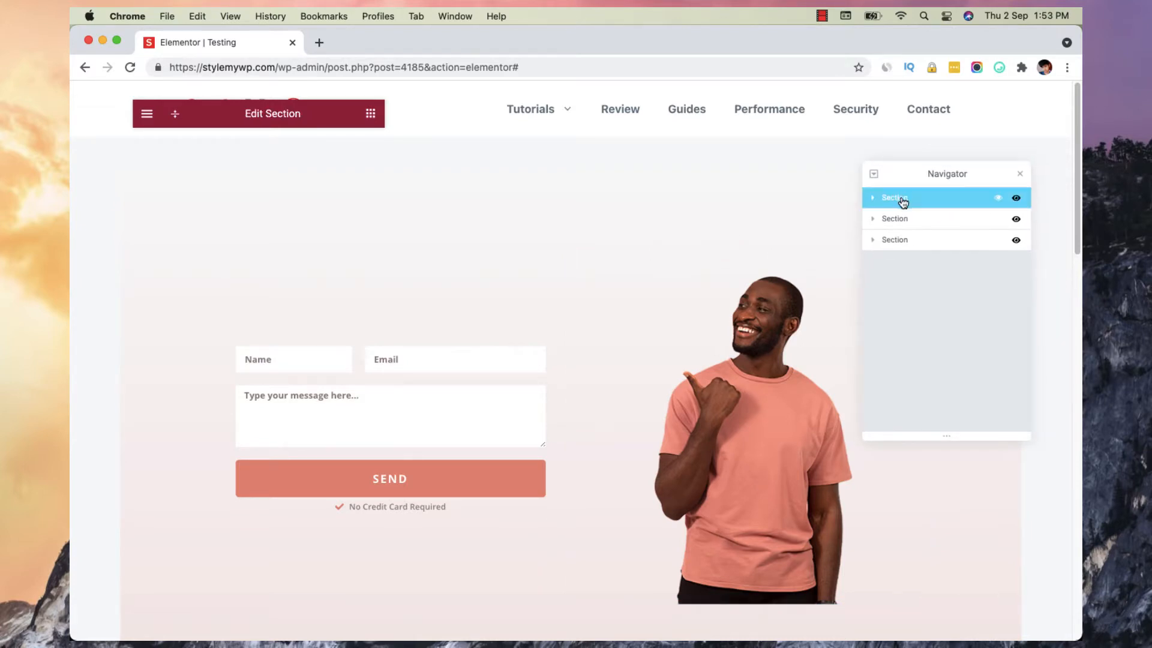
double_click(903, 201)
text(Section 1)
key(Return)
- Rename the second section in the Navigator as Section 2
click(893, 220)
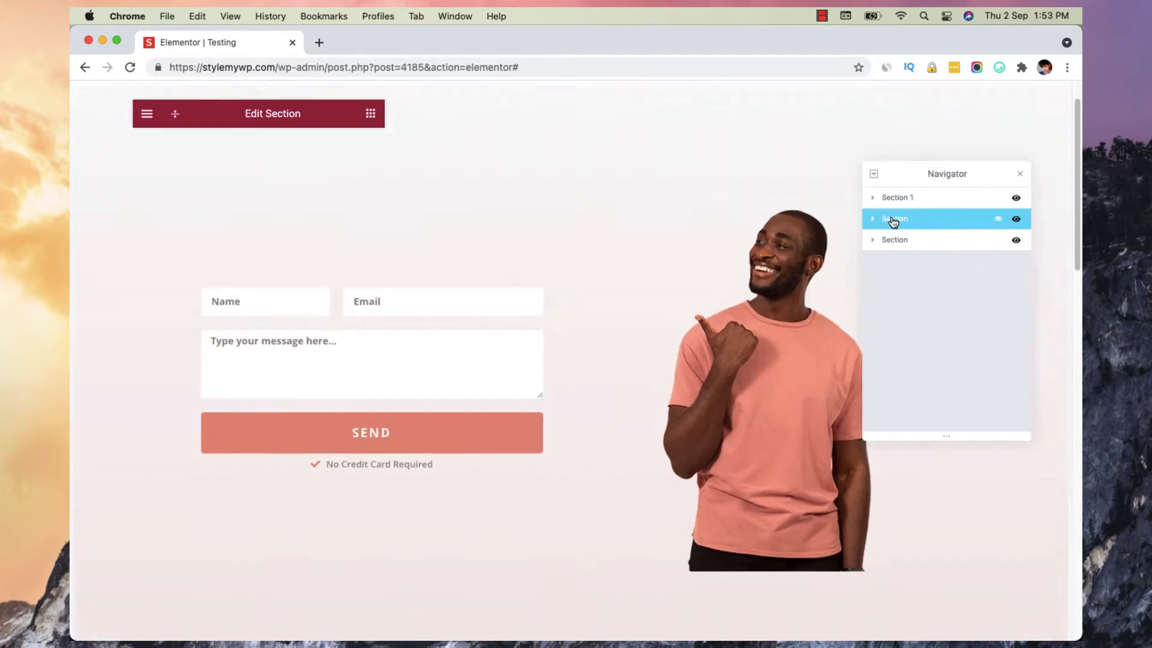
double_click(893, 220)
text(Sect)
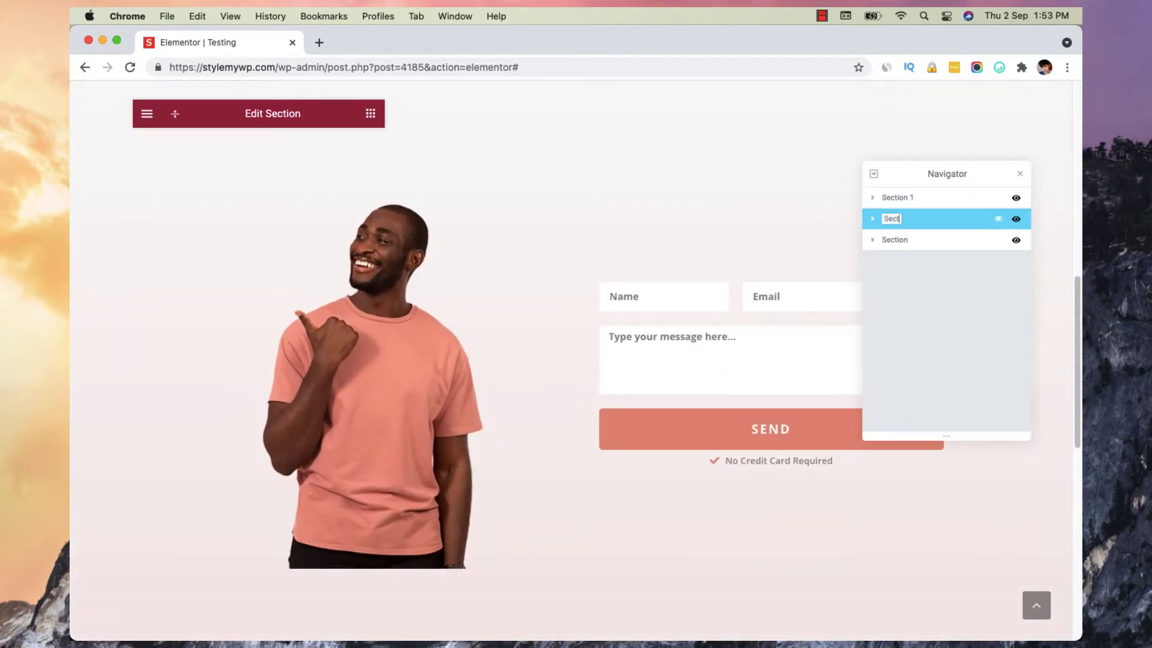
text(uo)
text(ion 2)
key(Return)
- Rename the remaining third section in the Navigator as Section 3
click(888, 241)
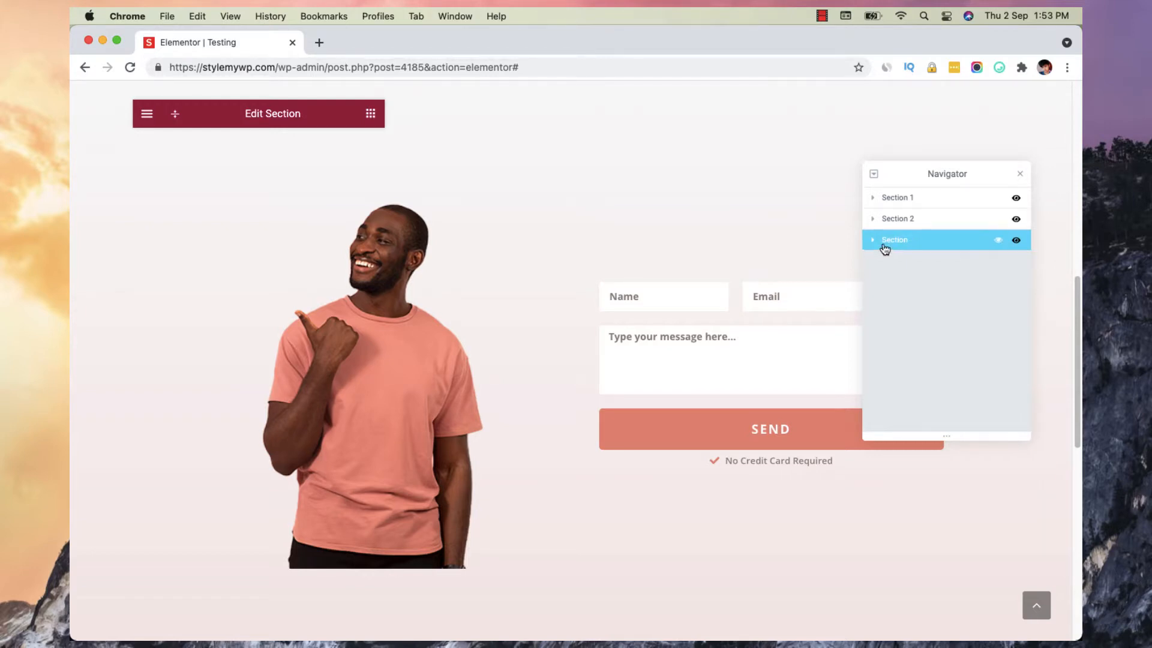
double_click(889, 244)
text(Section 3)
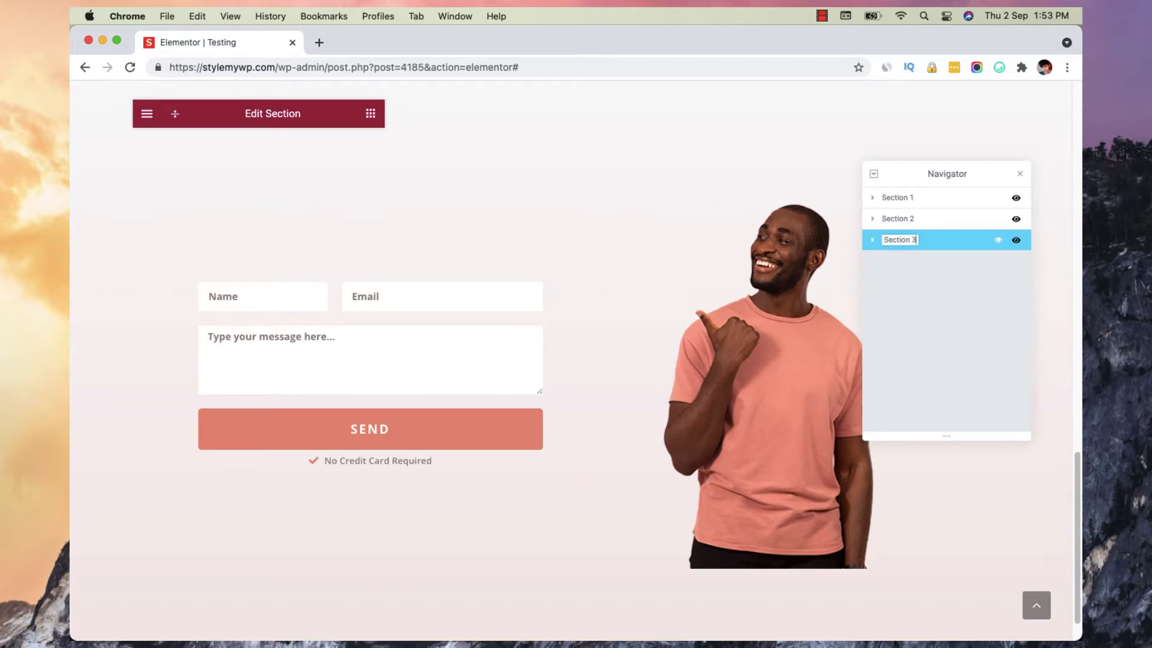
key(Return)
- Jump to Section 2 and Section 1, and examine the scroll animation between all three sections
click(882, 221)
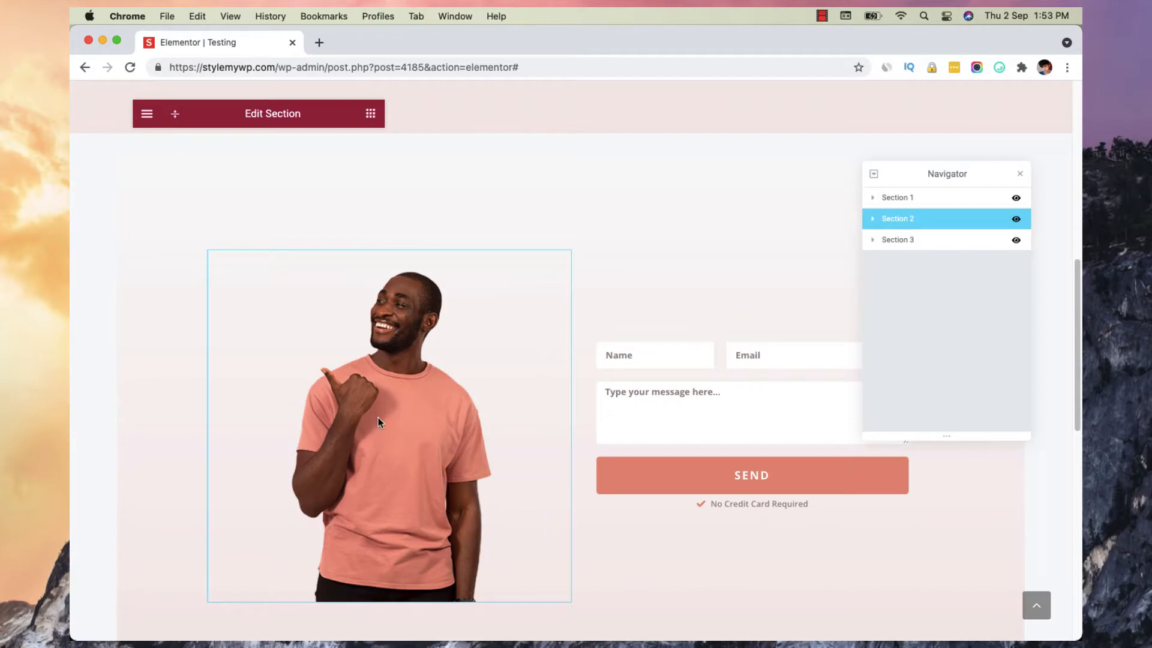
scroll(701, 402, up, 10)
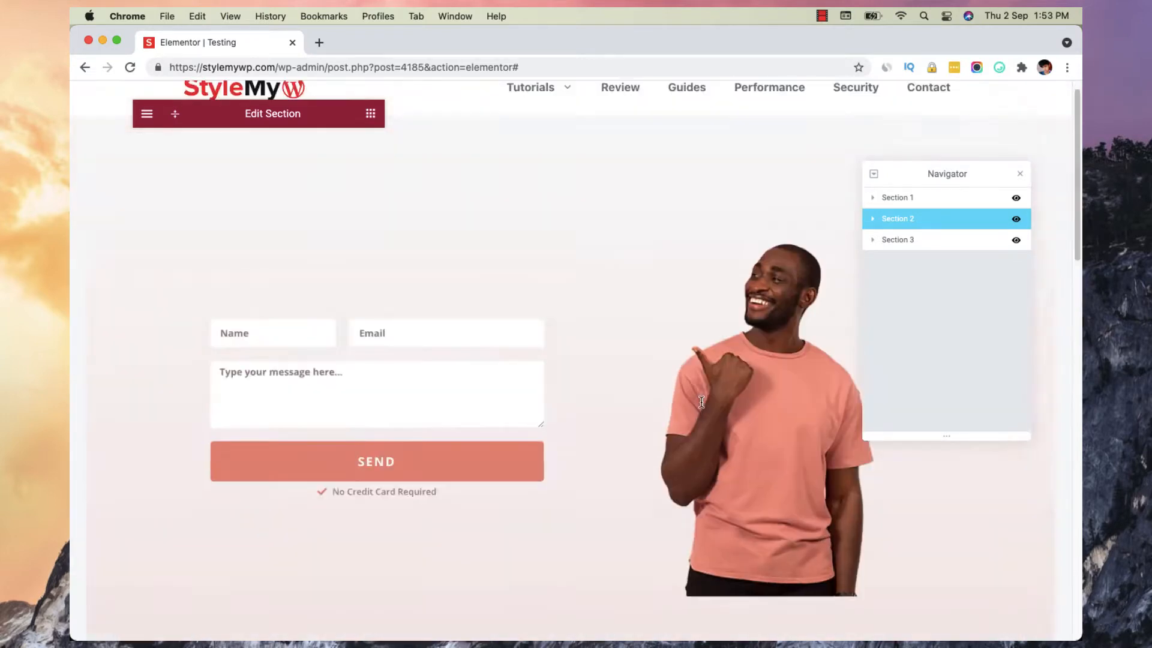
click(943, 202)
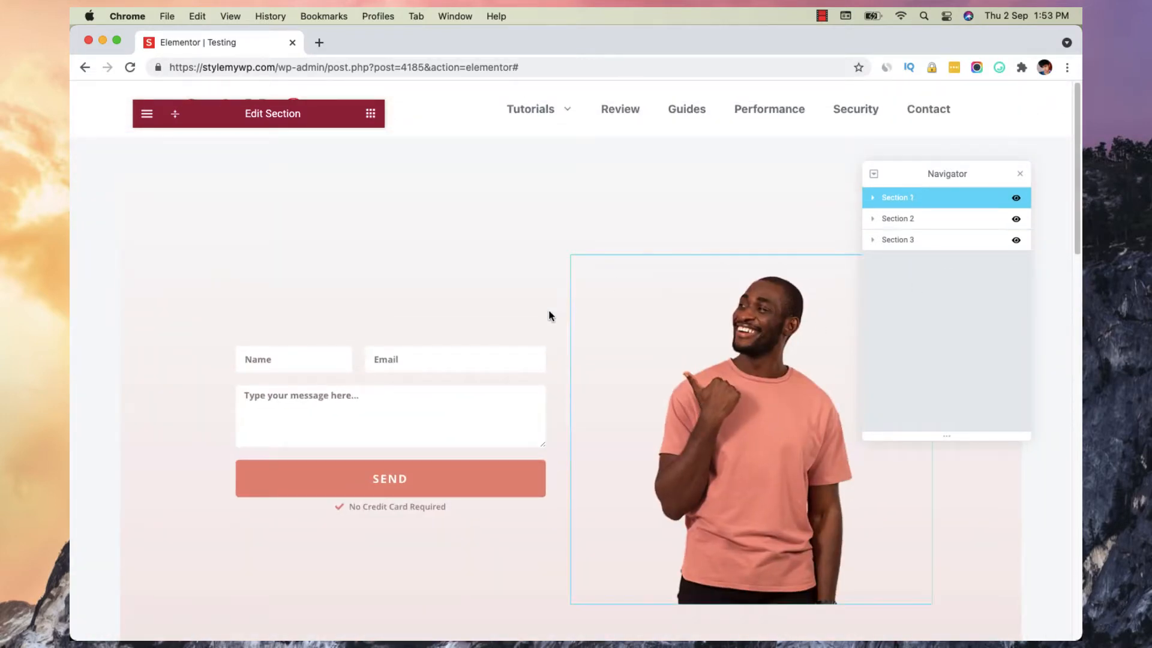
scroll(719, 380, down, 10)
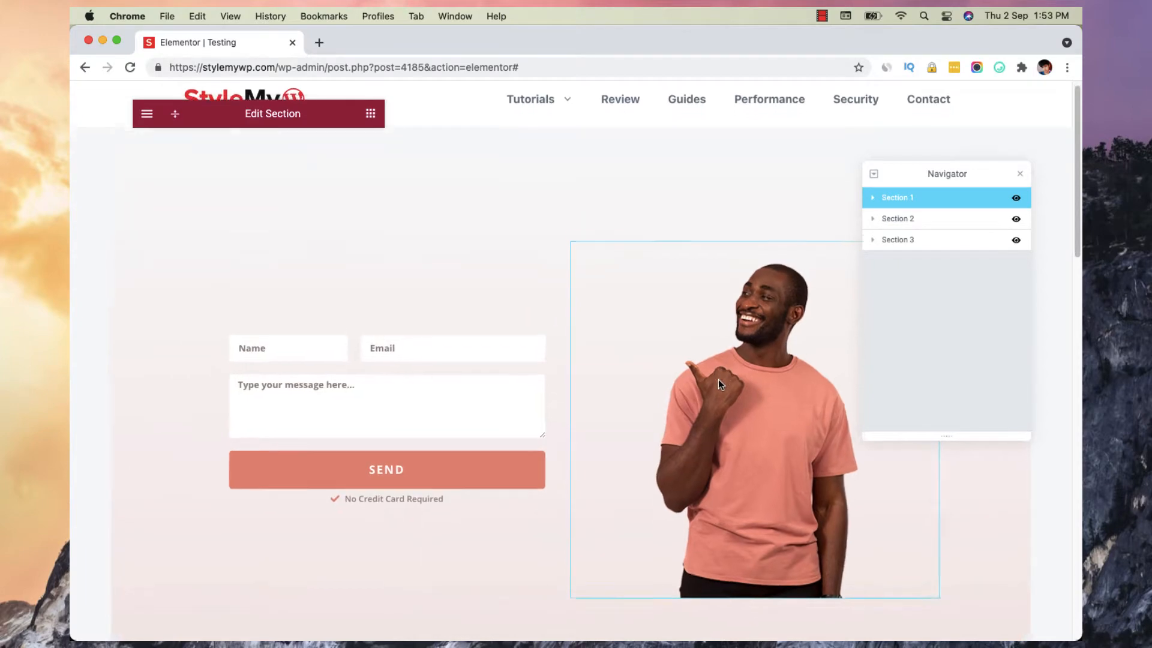
scroll(728, 375, up, 10)
scroll(729, 374, down, 10)
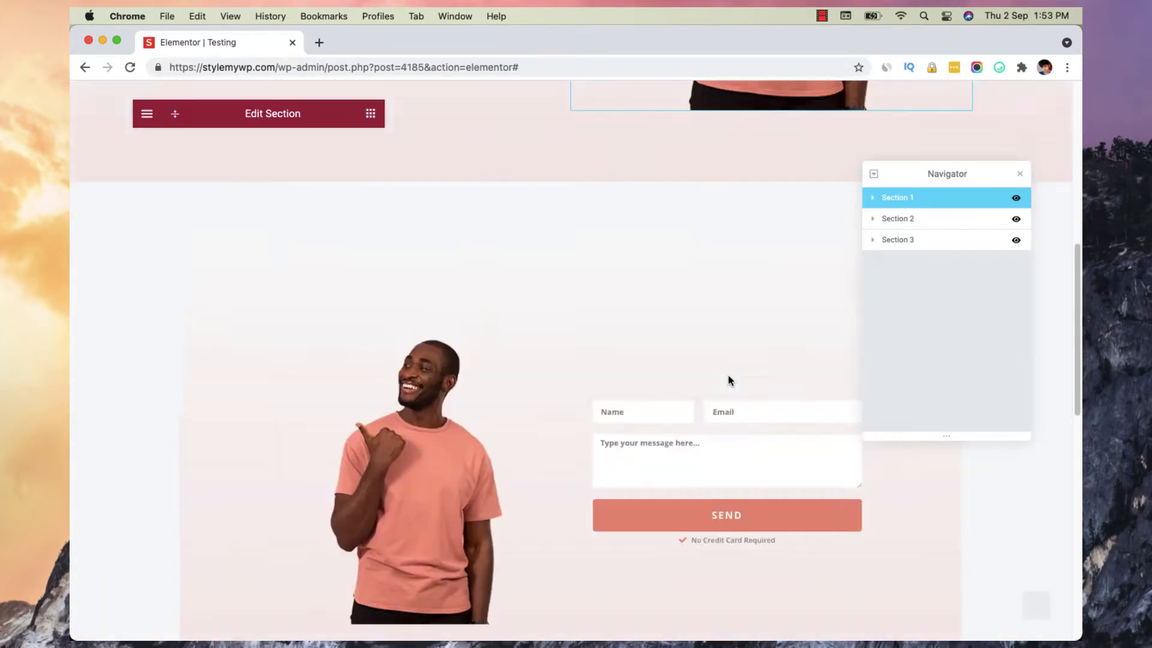
scroll(727, 359, down, 5)
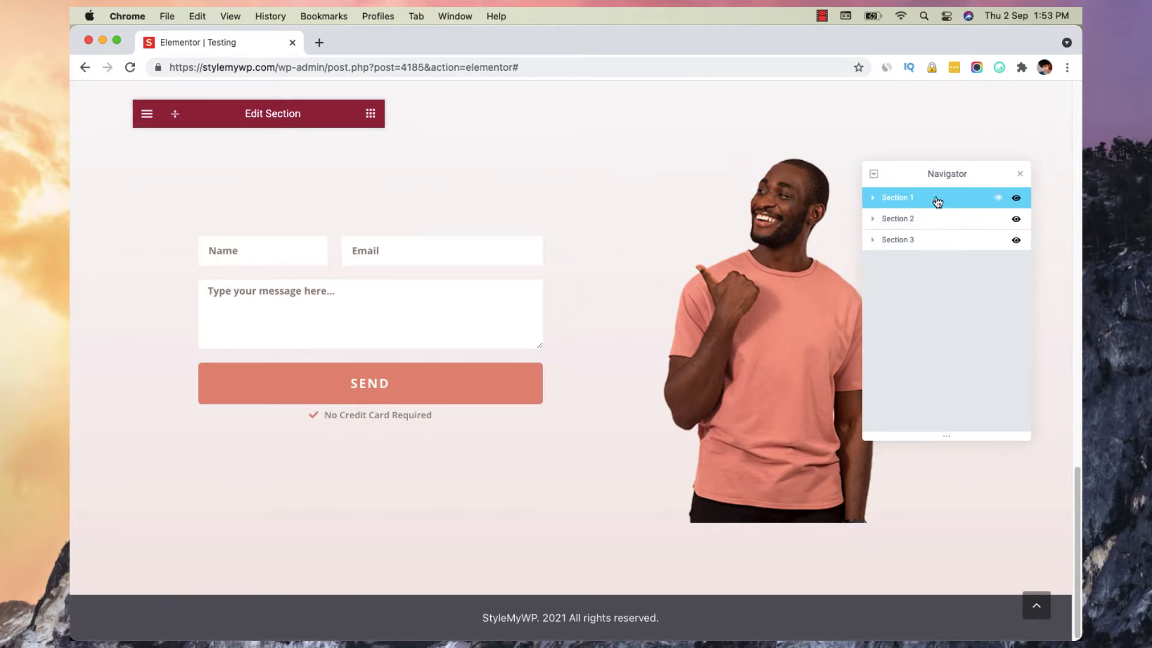
scroll(596, 263, up, 18)
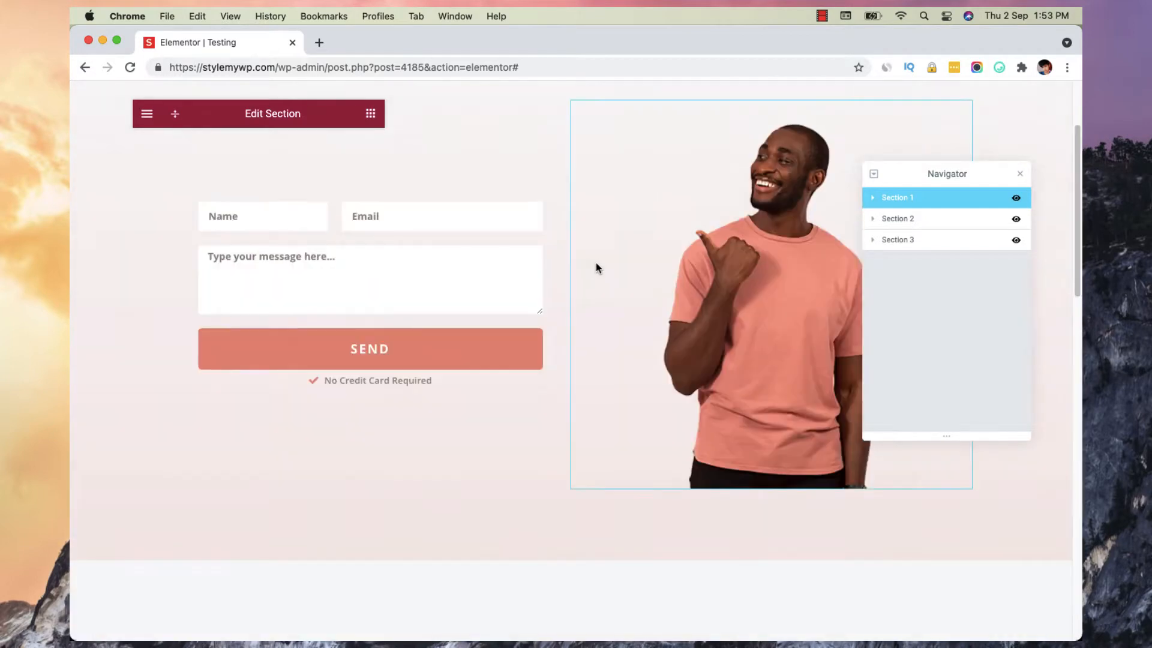
- Expand the editing panel and open the Page Scroll options in the page settings
click(183, 120)
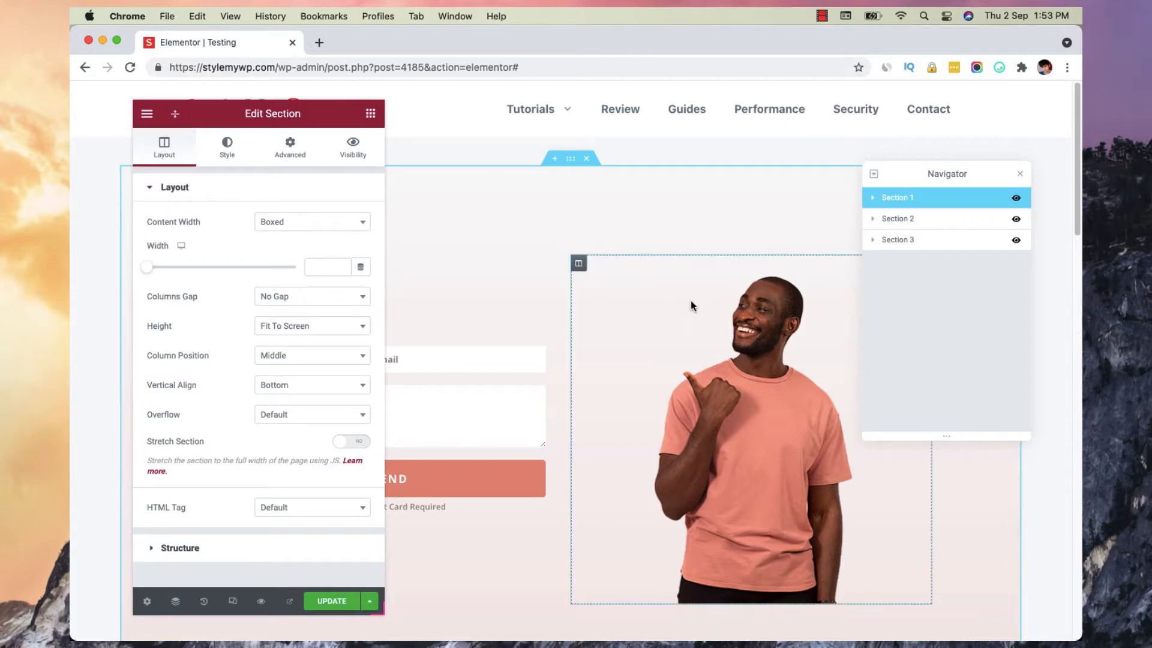
click(150, 603)
click(186, 194)
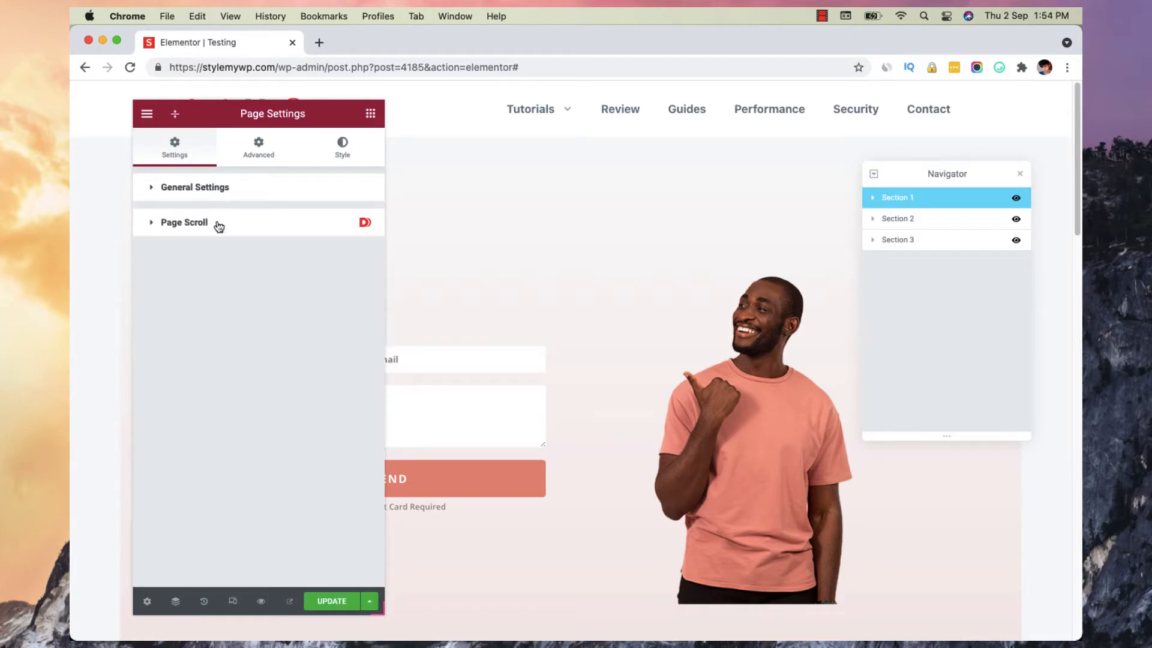
click(313, 234)
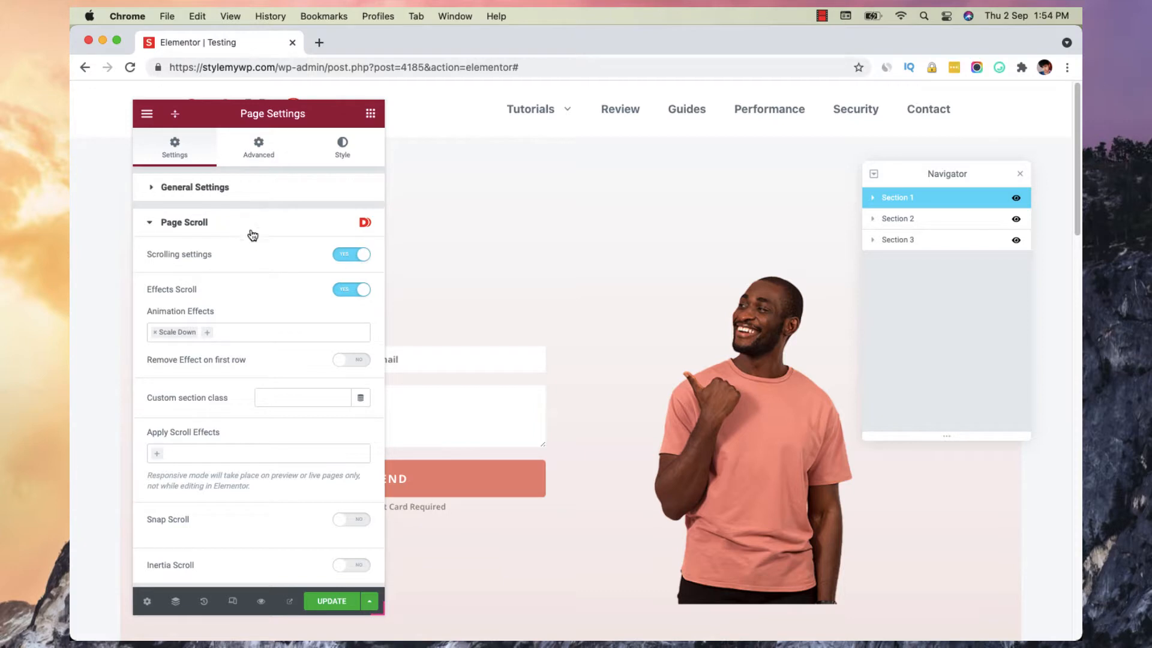
- Switch Scrolling settings off and on again, and do the same with Effects Scroll
click(339, 258)
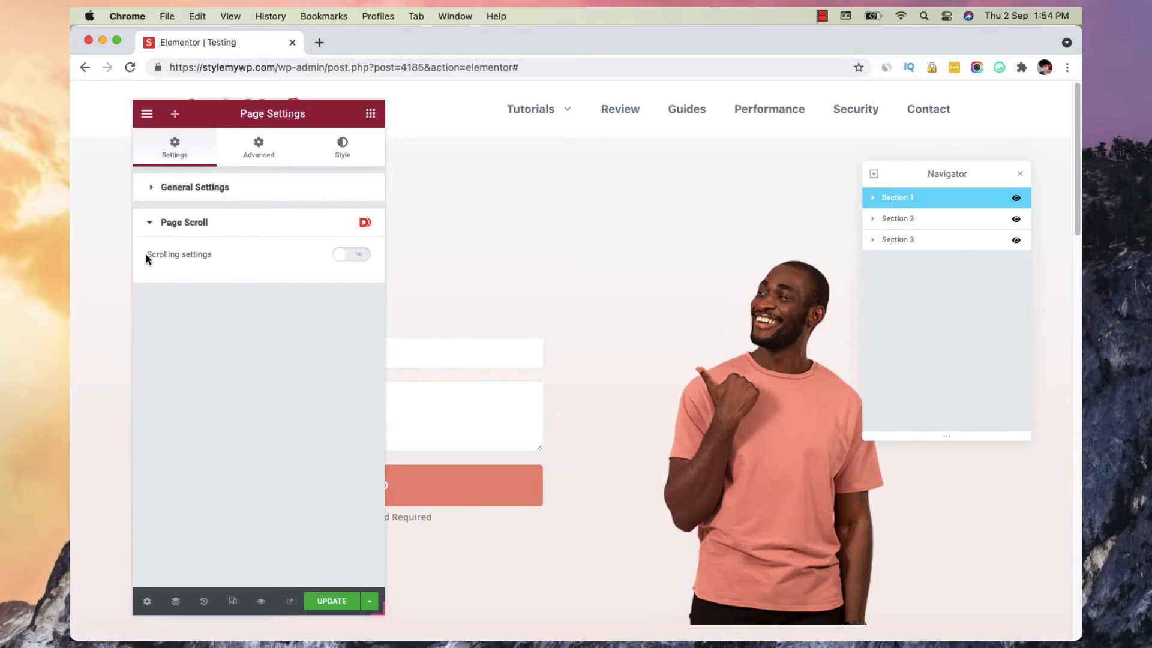
click(360, 259)
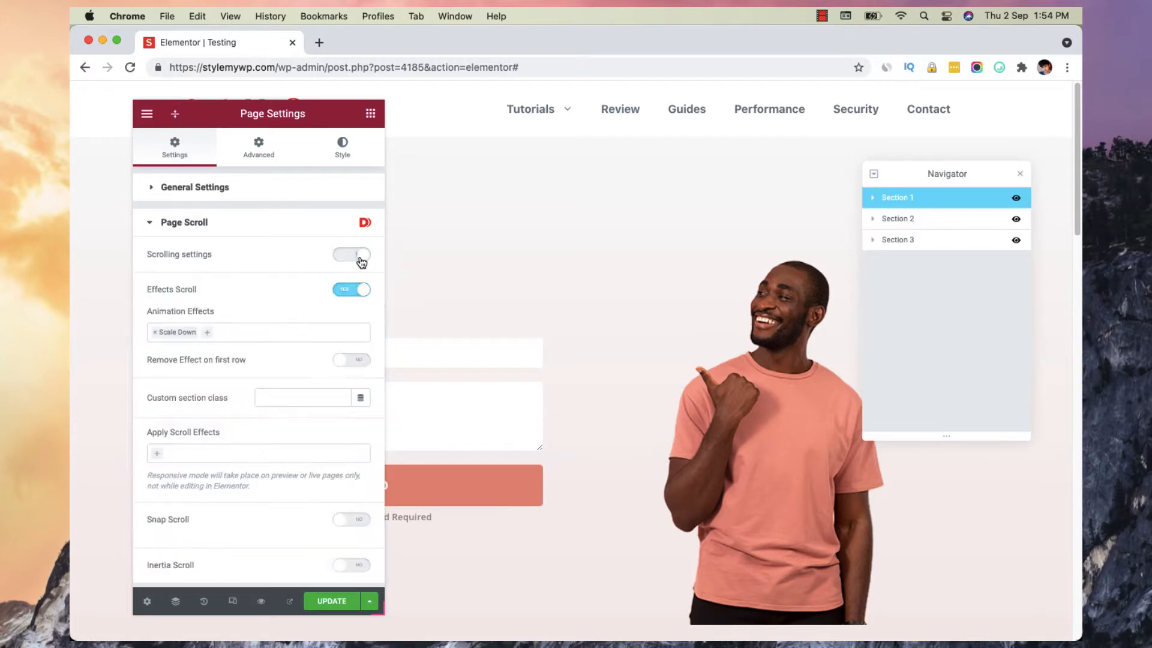
click(353, 289)
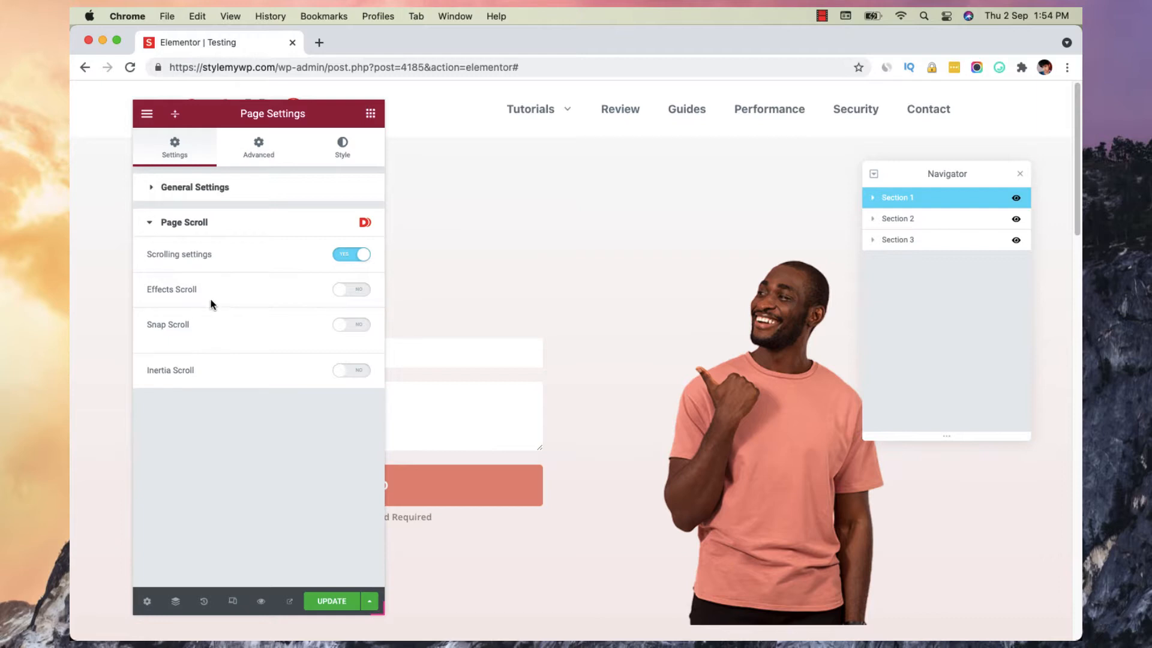
click(355, 293)
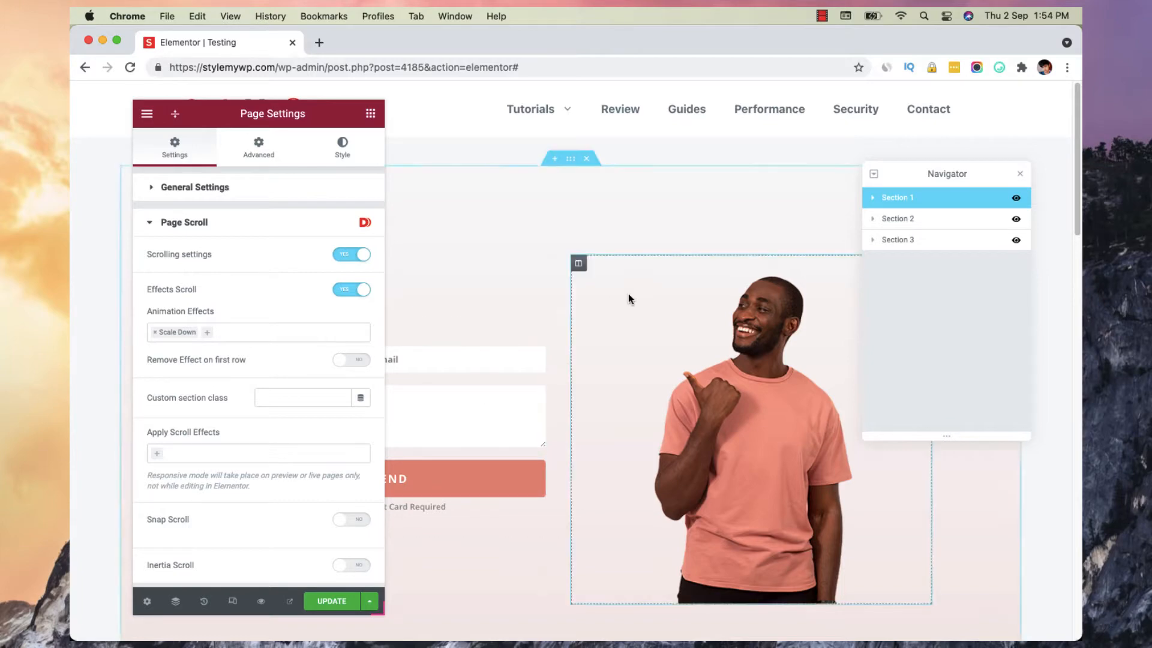
- Preview the Scale Down effect on the page and replace it with the Opacity animation effect
scroll(631, 297, down, 2)
scroll(630, 299, down, 3)
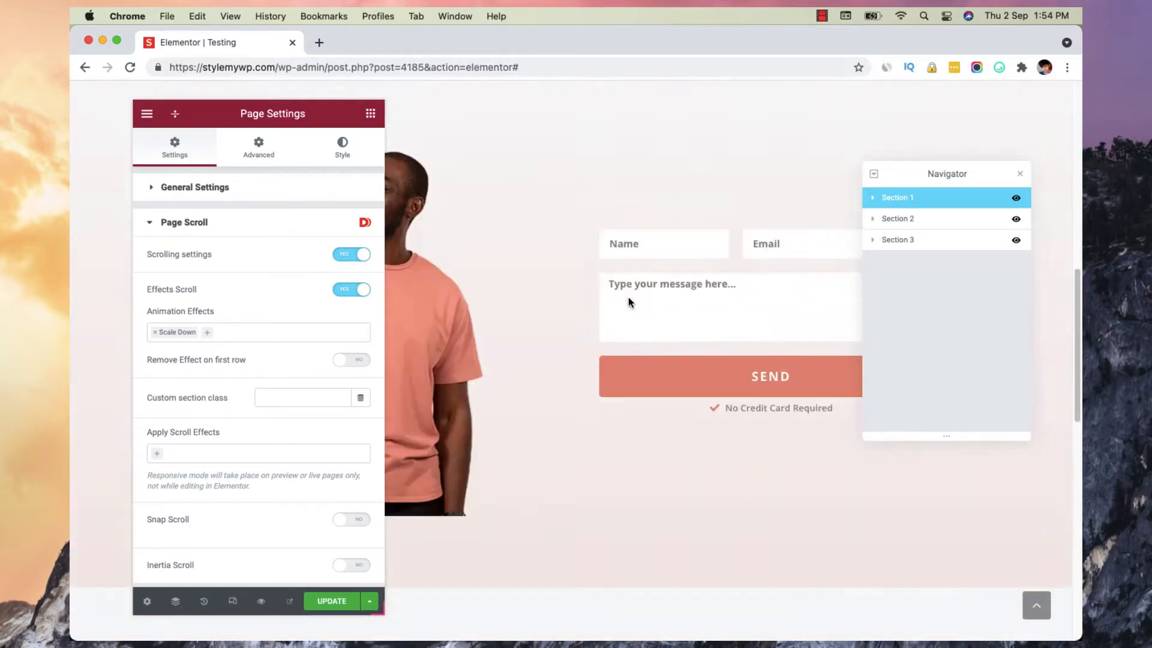
scroll(628, 299, up, 5)
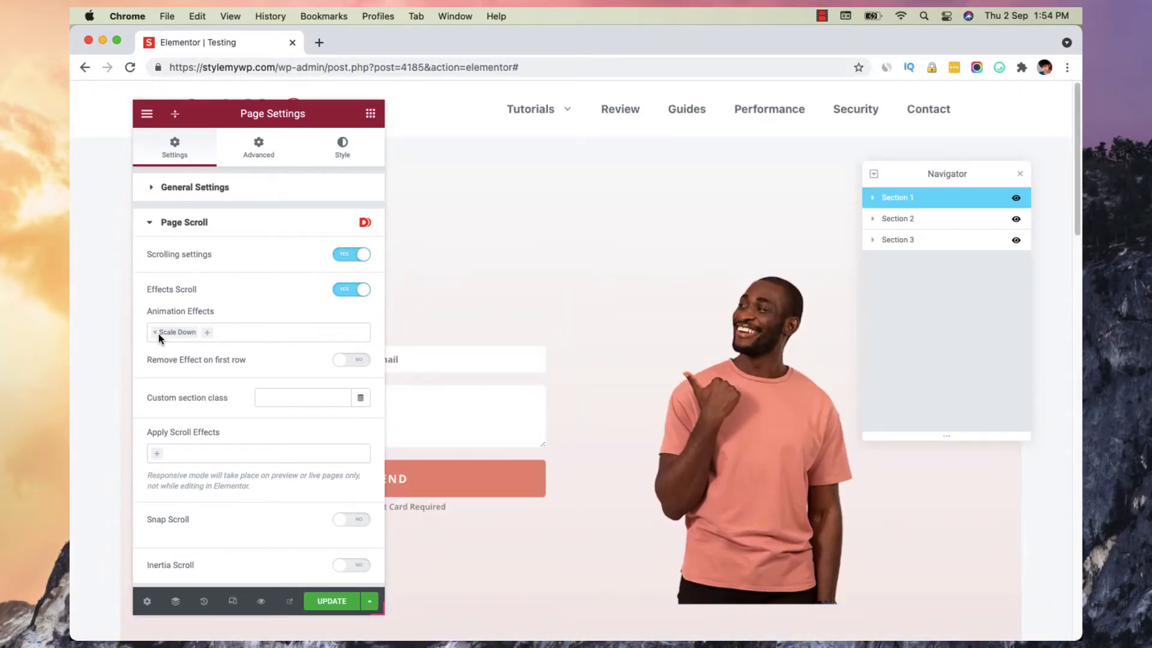
click(155, 334)
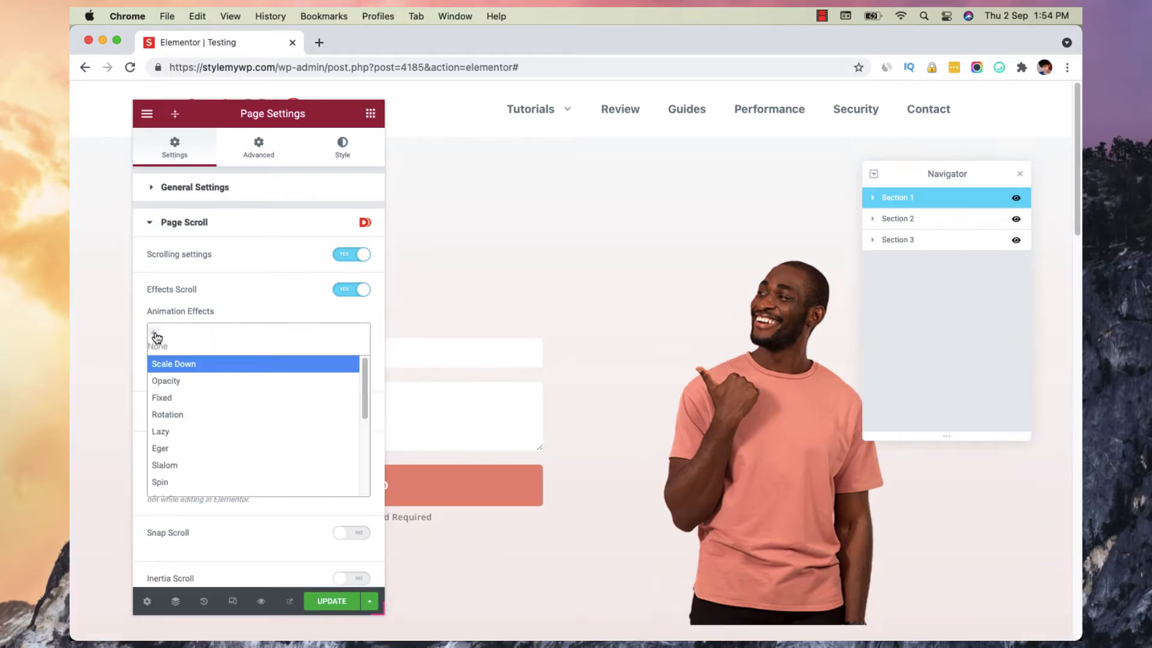
click(180, 379)
- Collapse the settings panel, close the Navigator and examine the Opacity effect while scrolling through the sections
scroll(506, 266, down, 3)
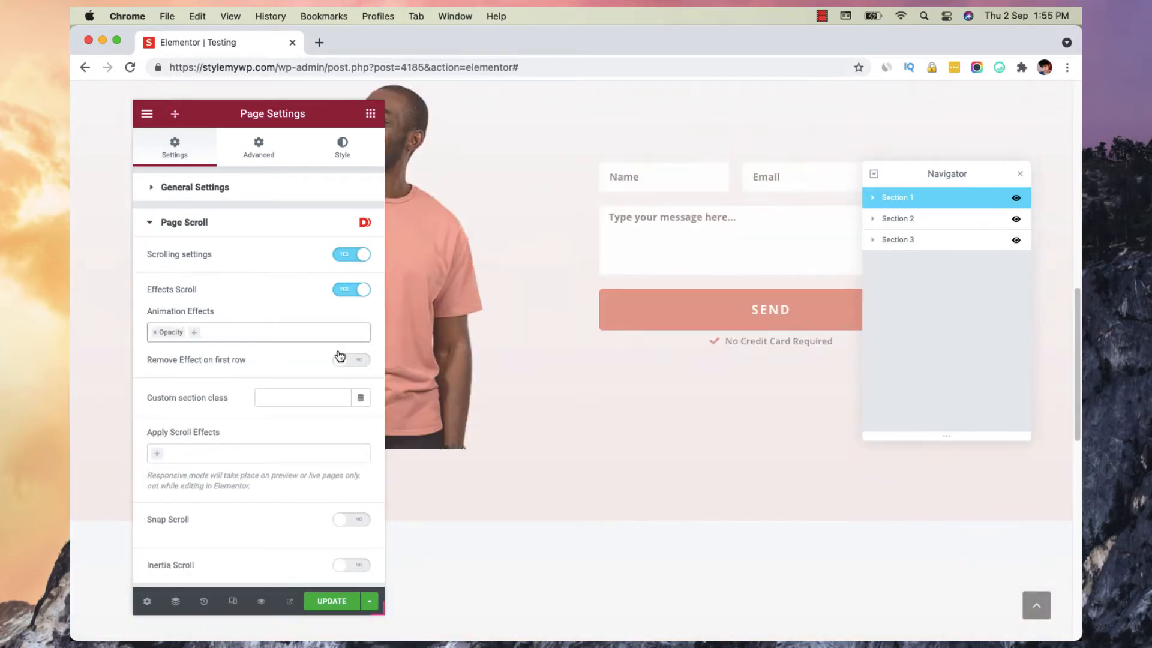
click(175, 114)
scroll(549, 330, up, 10)
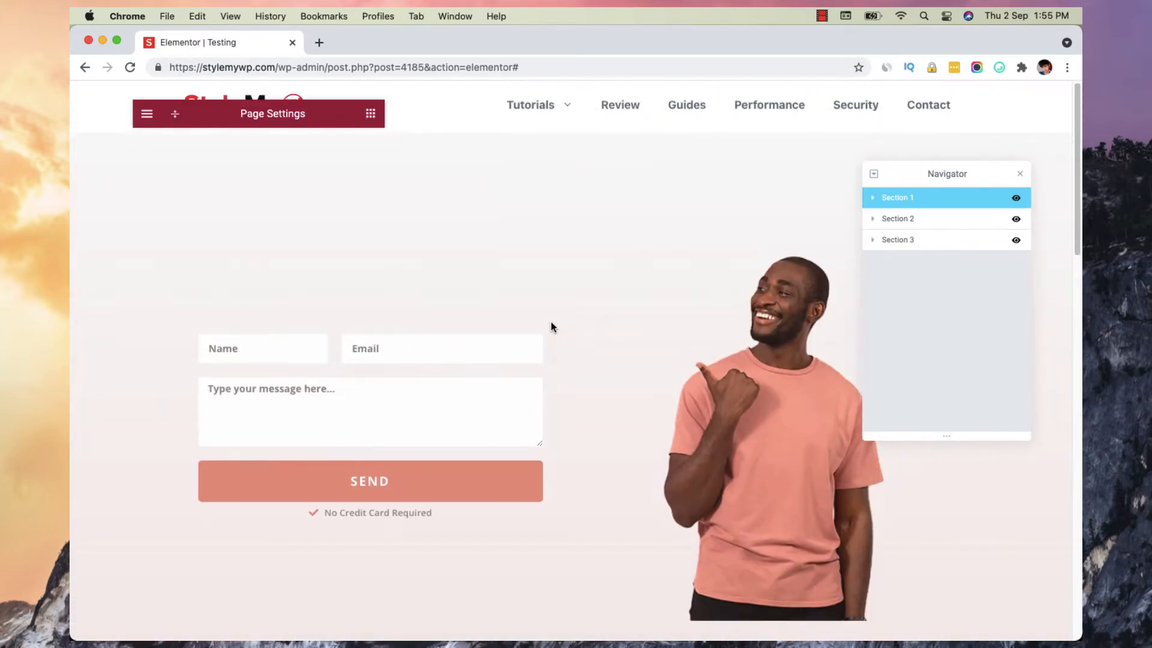
scroll(551, 328, down, 3)
scroll(551, 328, down, 5)
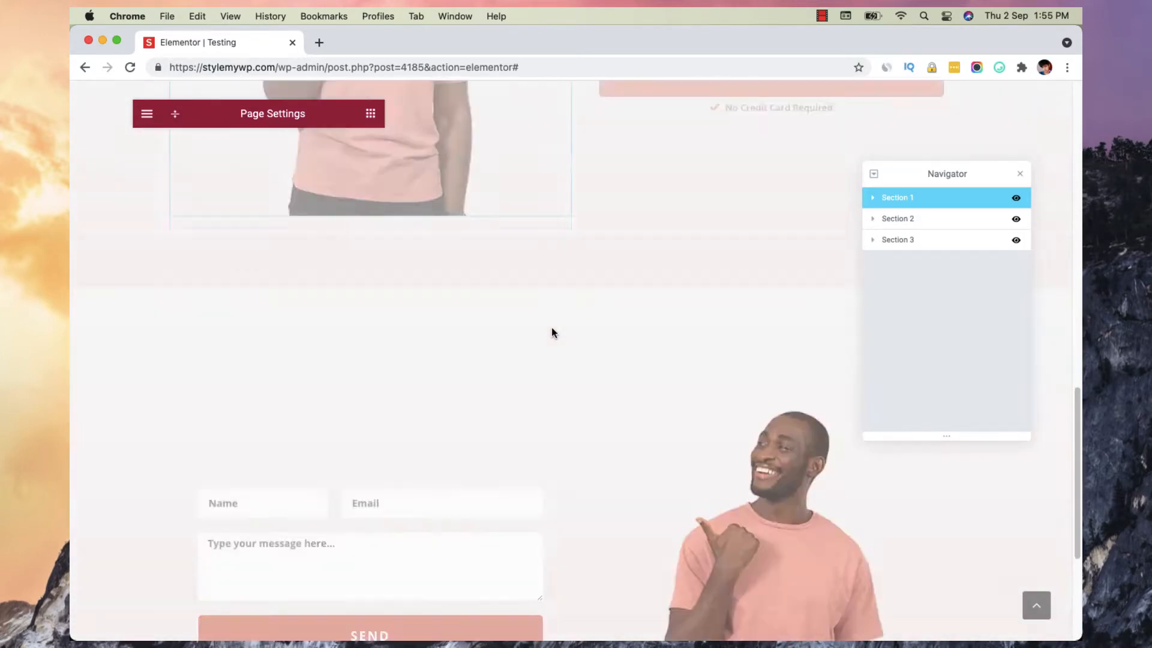
scroll(551, 327, up, 2)
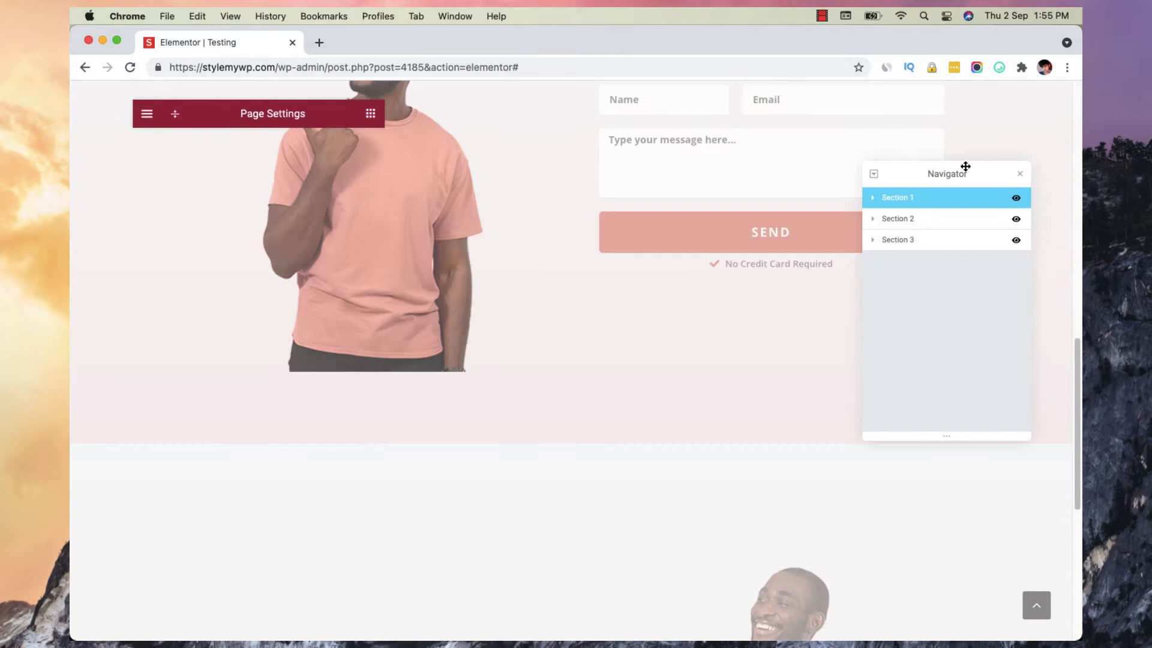
click(1020, 174)
scroll(684, 252, up, 5)
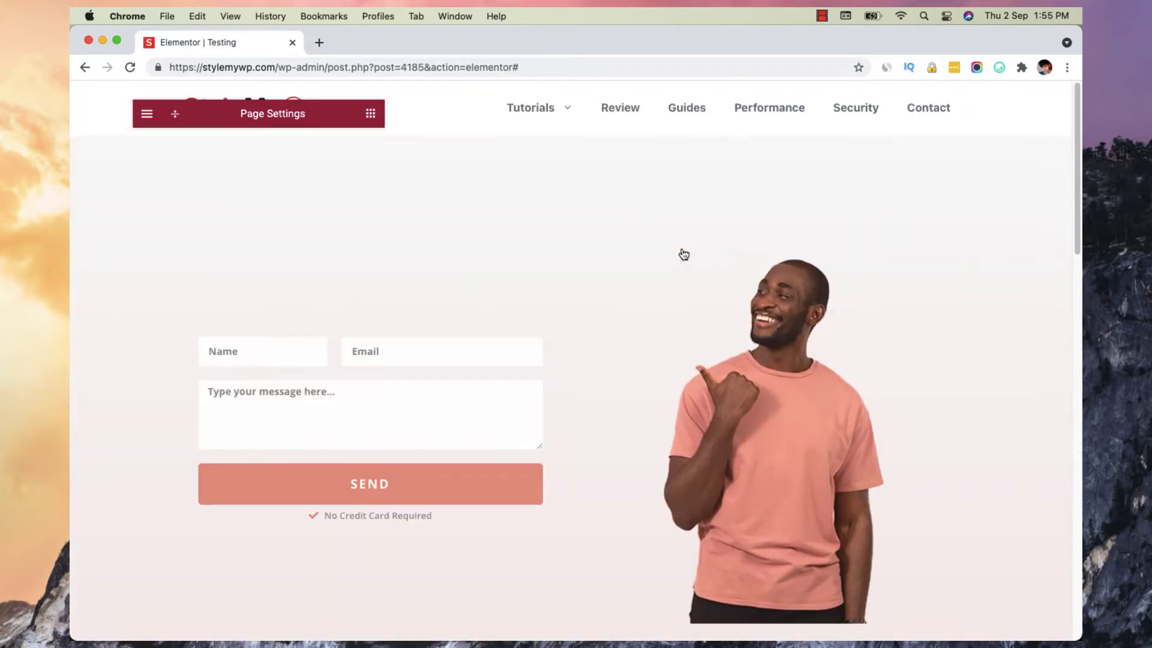
scroll(685, 255, down, 10)
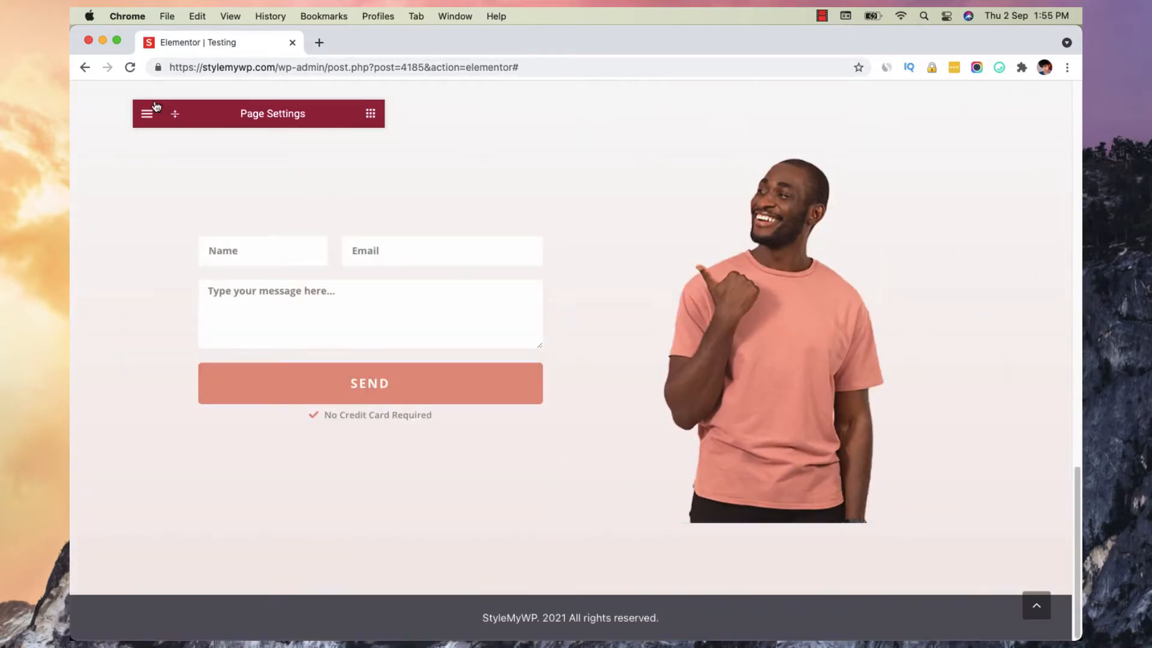
- Expand the settings panel and replace the Opacity animation effect with Rotation in the Page Scroll options
click(175, 114)
click(154, 332)
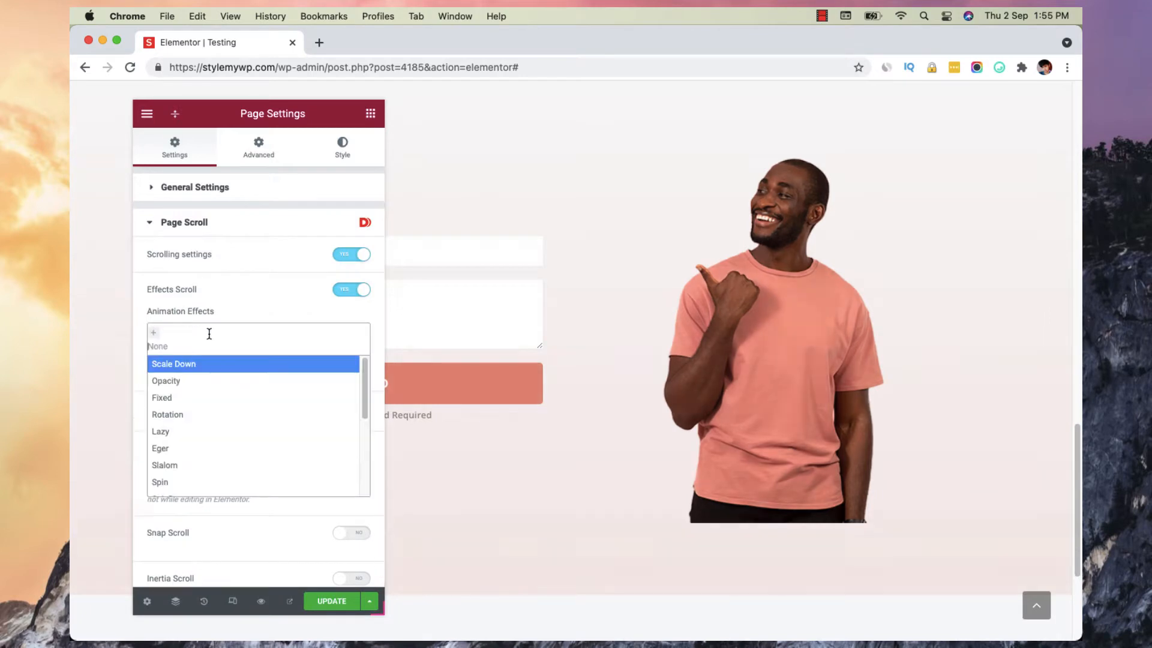
click(215, 335)
click(220, 334)
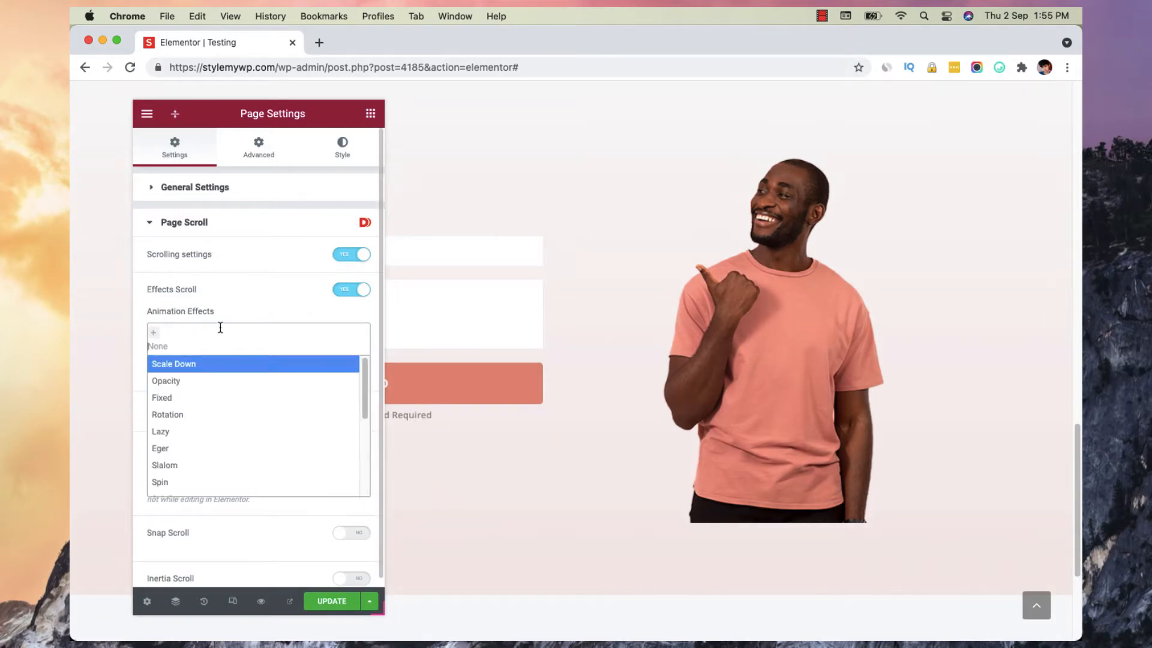
click(220, 418)
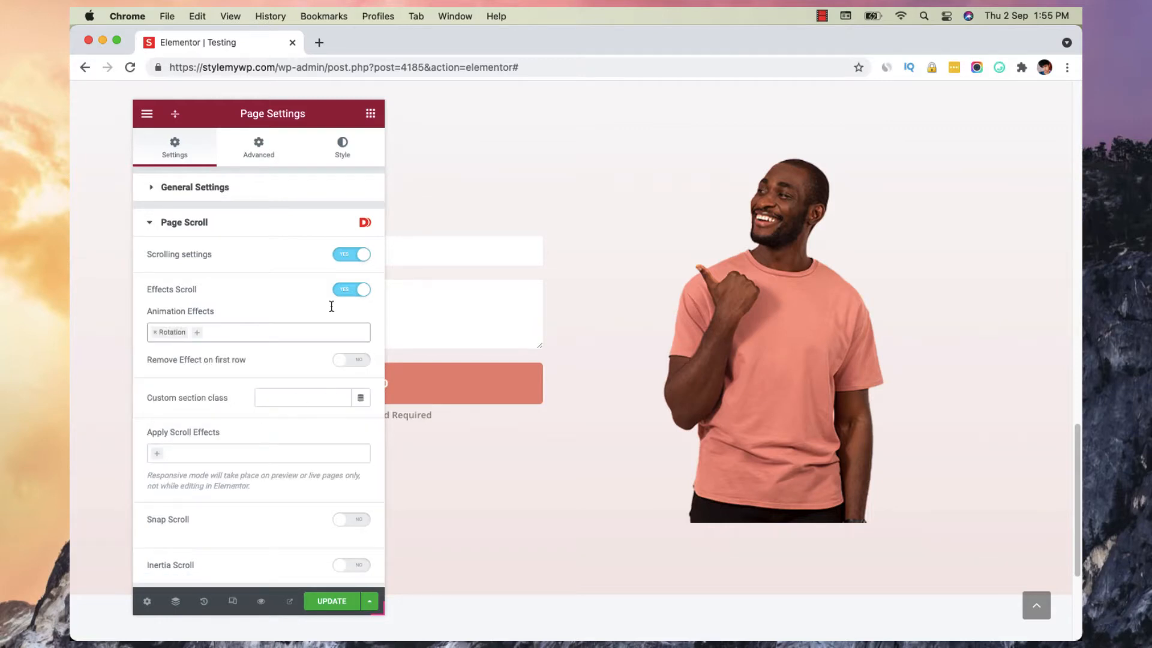
- Collapse the settings panel and examine the Rotation effect while scrolling through the page's sections
click(173, 123)
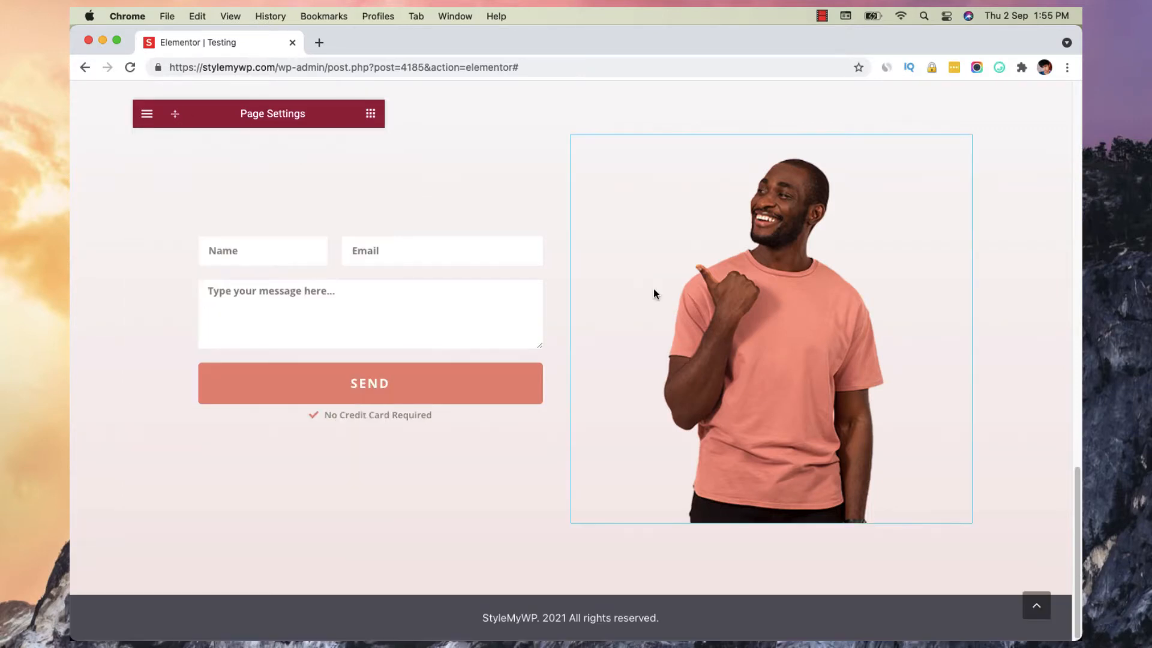
scroll(1044, 454, up, 15)
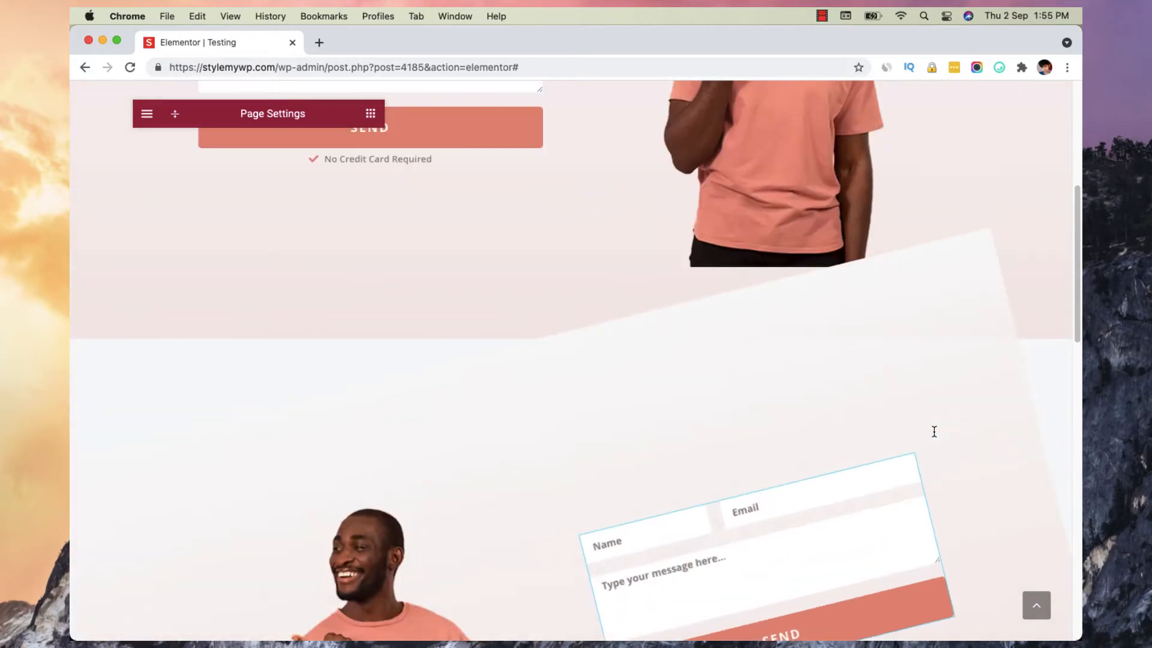
scroll(935, 432, up, 5)
scroll(891, 380, down, 6)
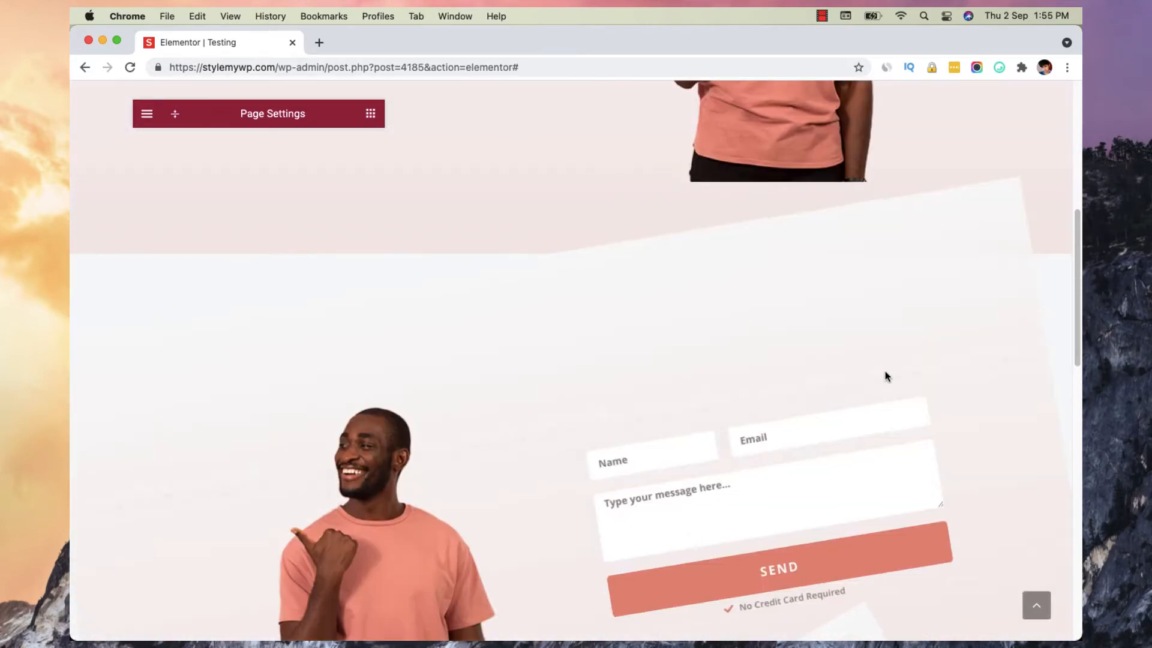
scroll(886, 375, down, 8)
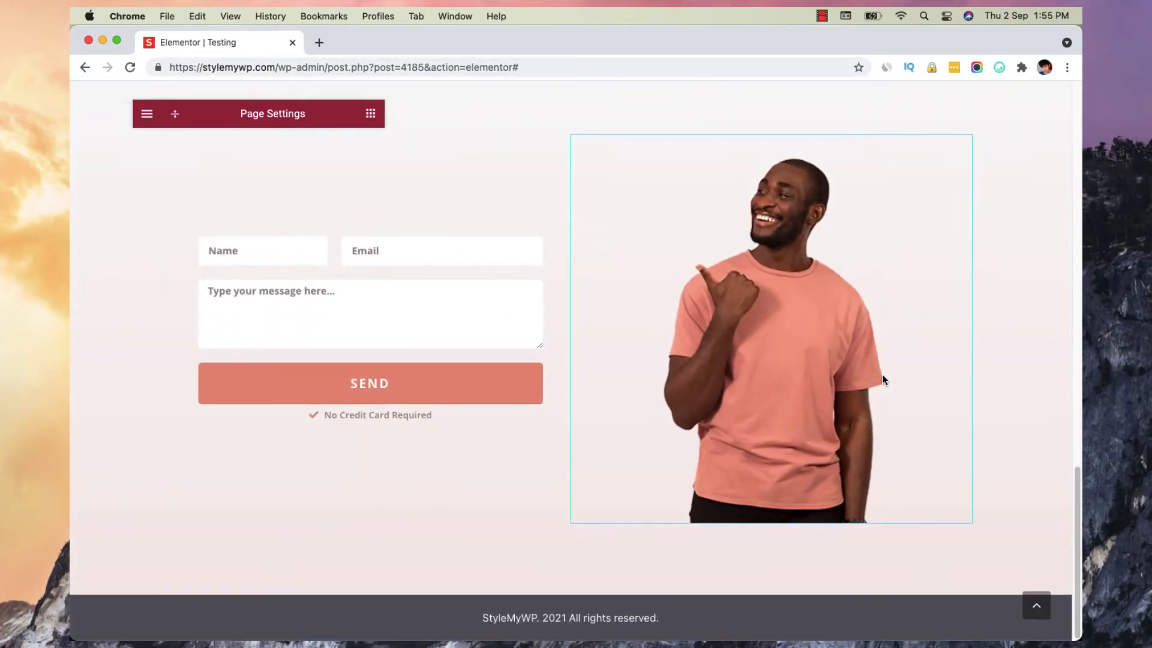
scroll(883, 379, up, 15)
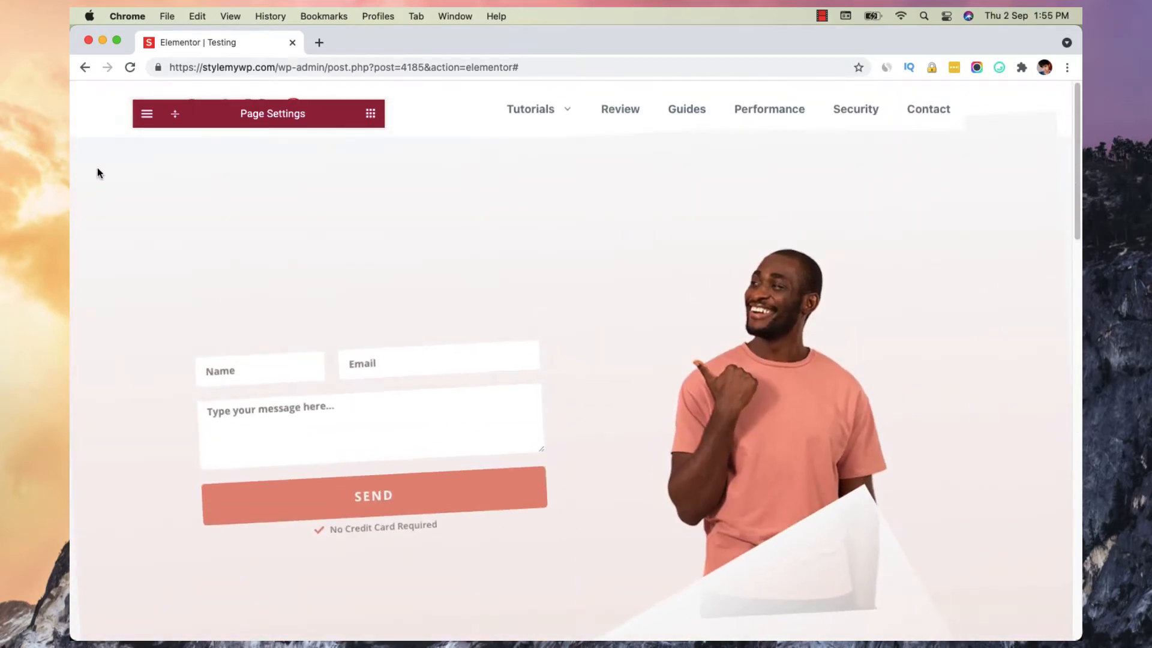
- Expand the settings panel and add Opacity alongside Rotation in the Animation Effects
click(171, 114)
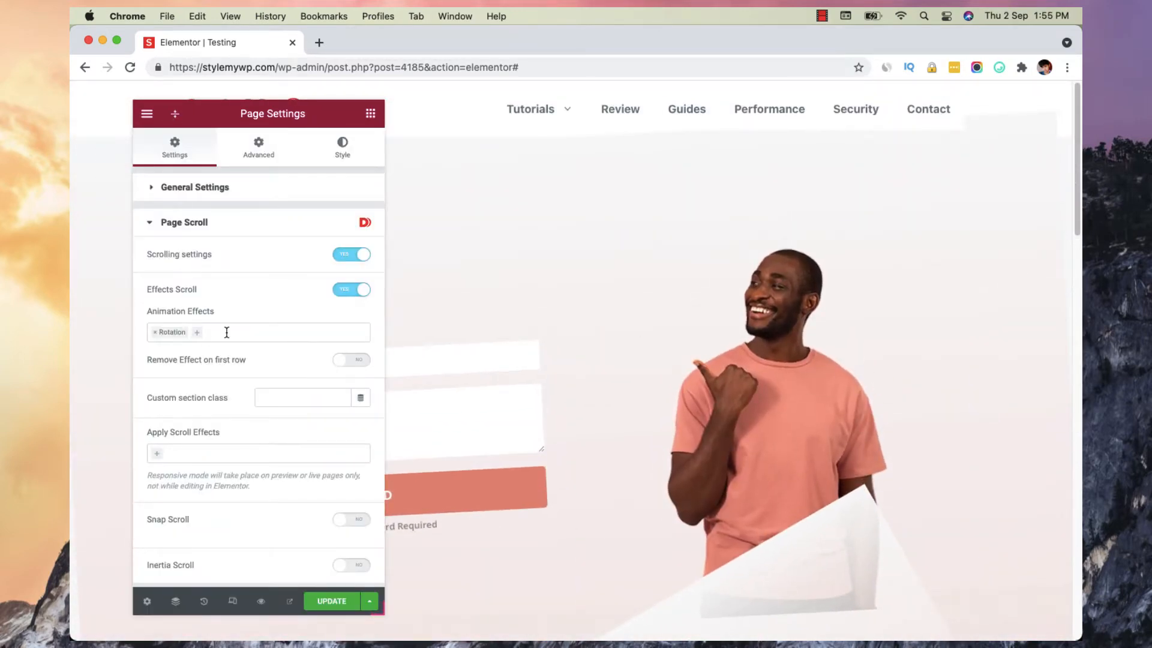
click(227, 333)
click(180, 363)
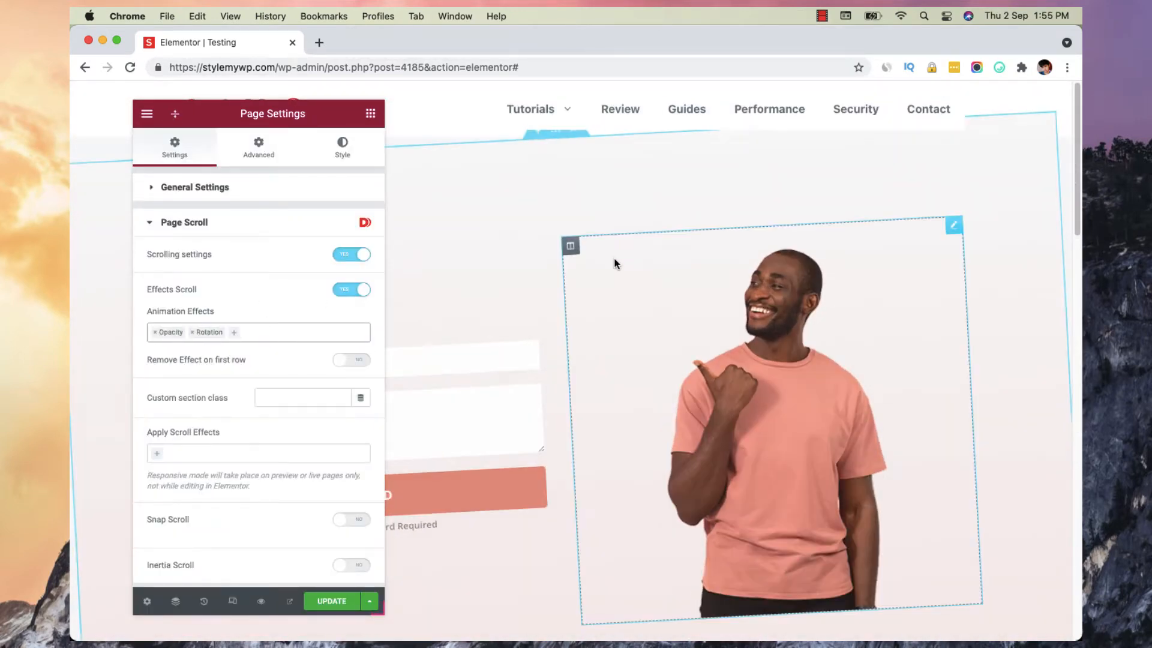
- Collapse the panel, examine the combined Opacity and Rotation effects on the page, and expand the panel again
click(177, 117)
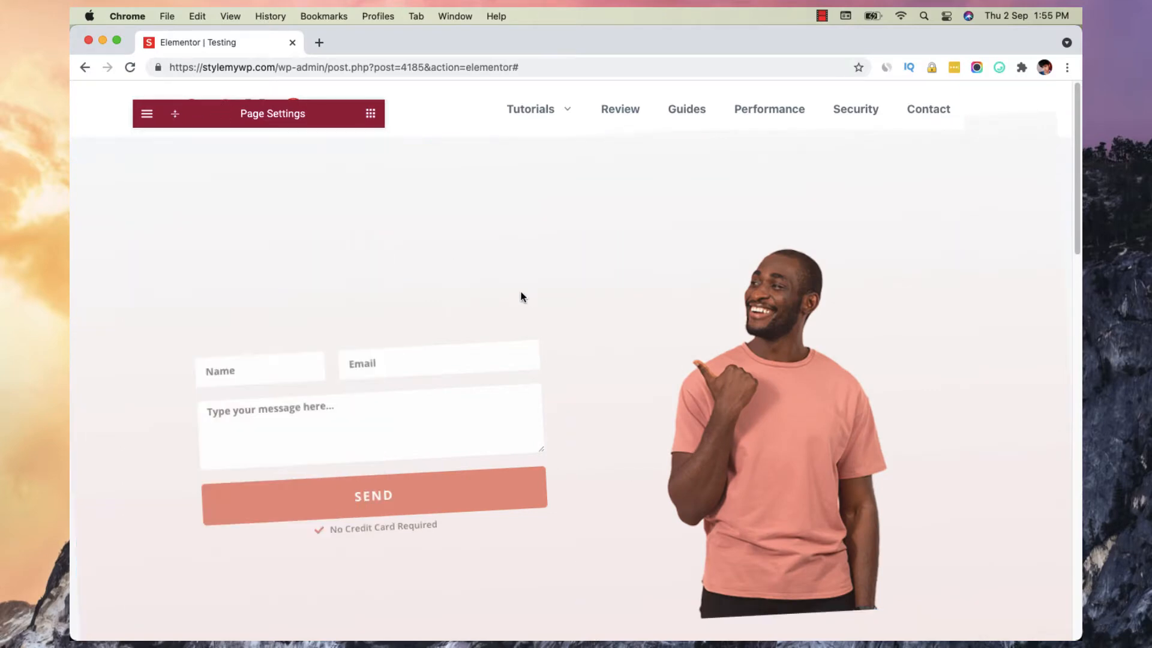
scroll(522, 299, down, 5)
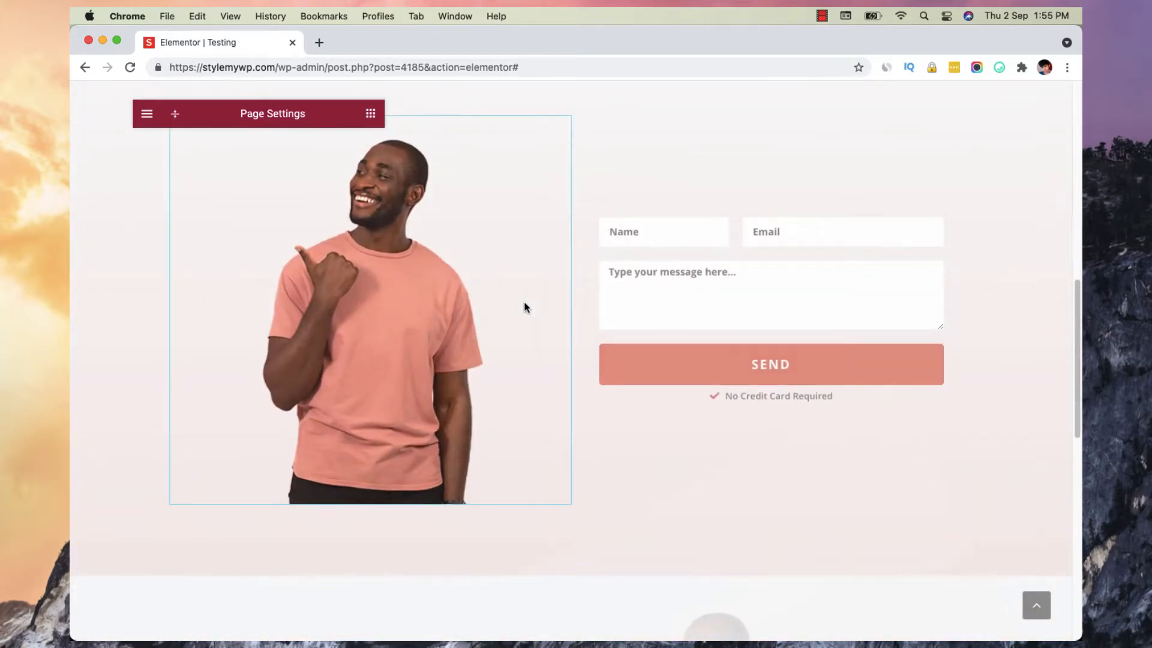
scroll(525, 307, up, 10)
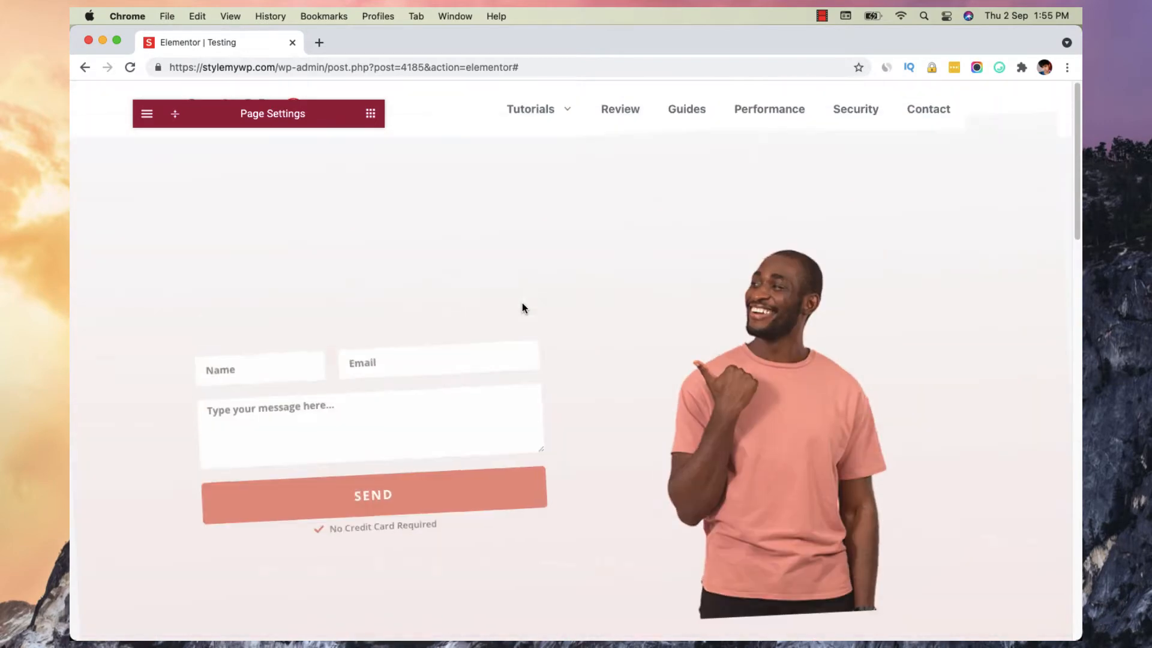
click(174, 113)
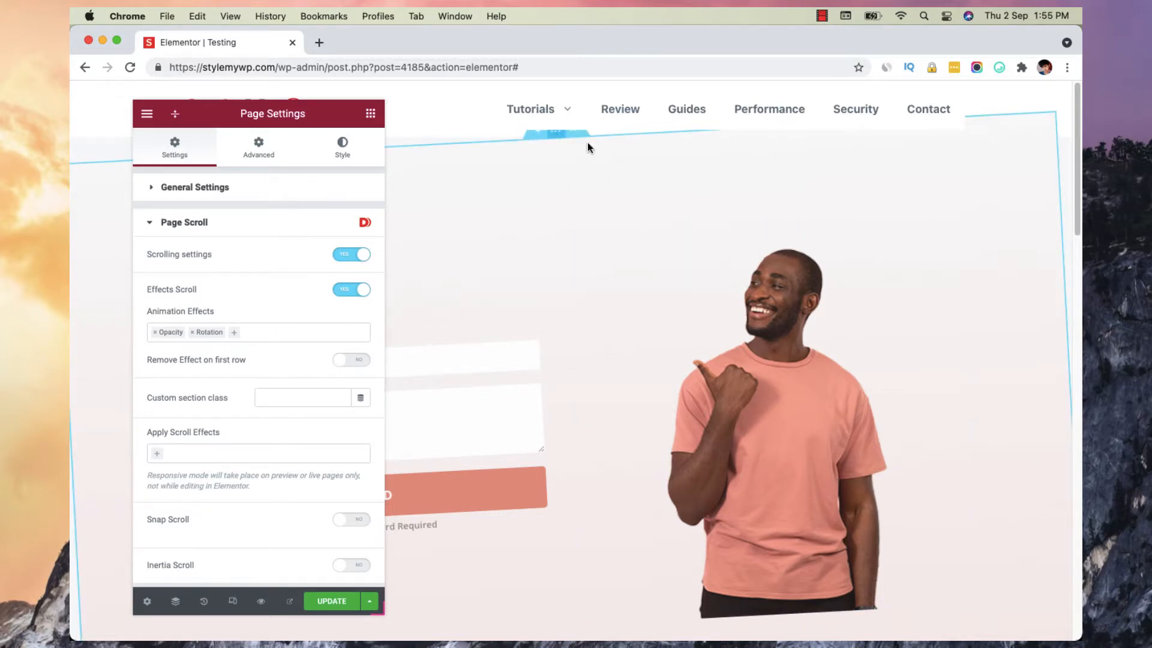
click(185, 118)
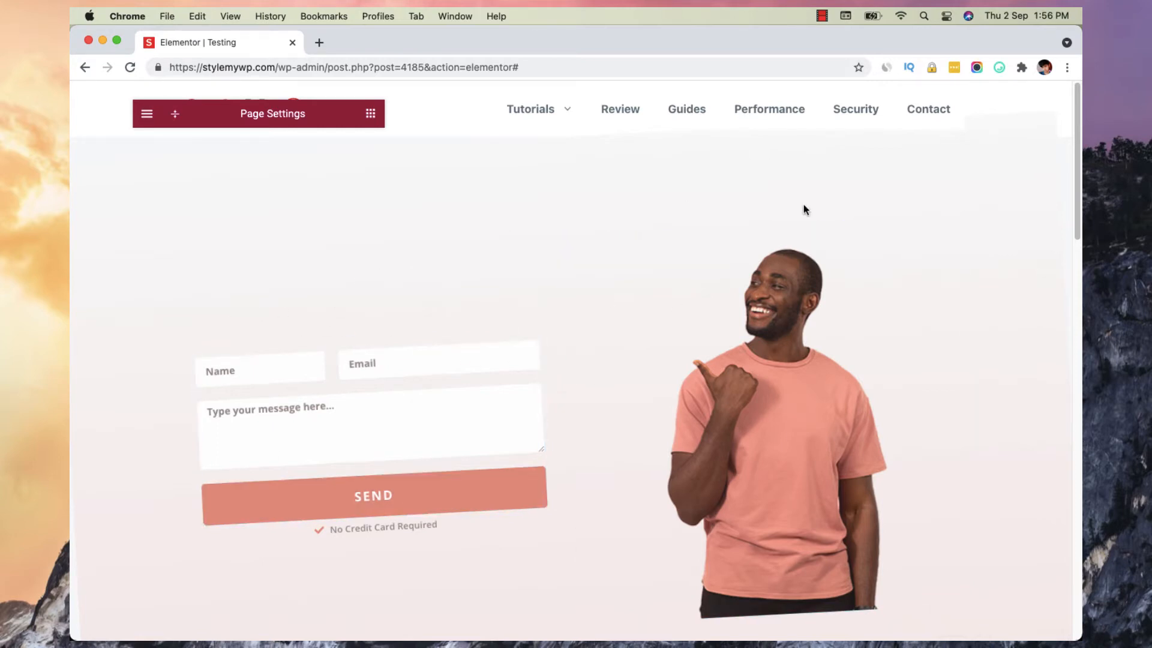
click(173, 117)
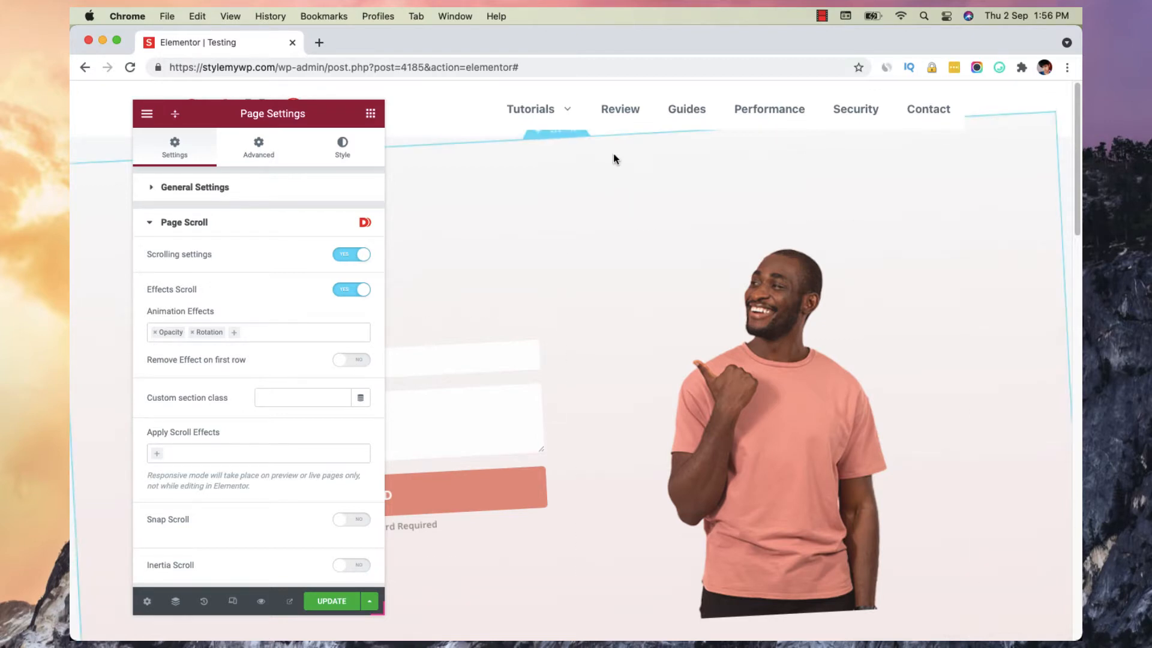
- View the first section's Layout settings and return to the Page Scroll options in the page settings
click(557, 132)
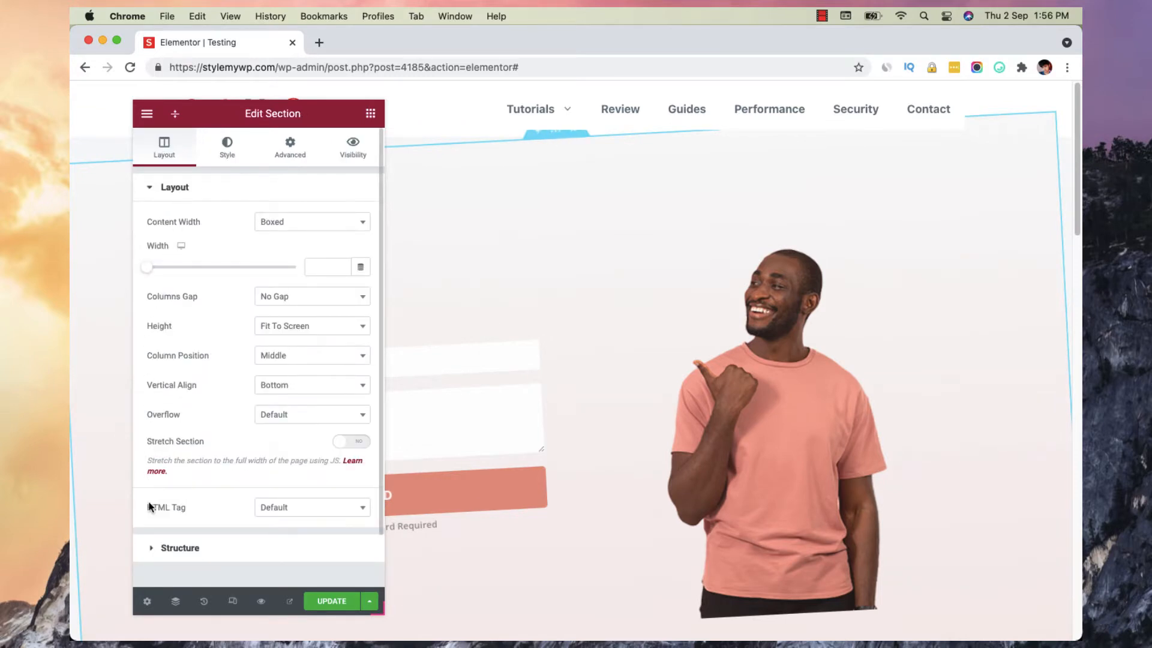
click(147, 601)
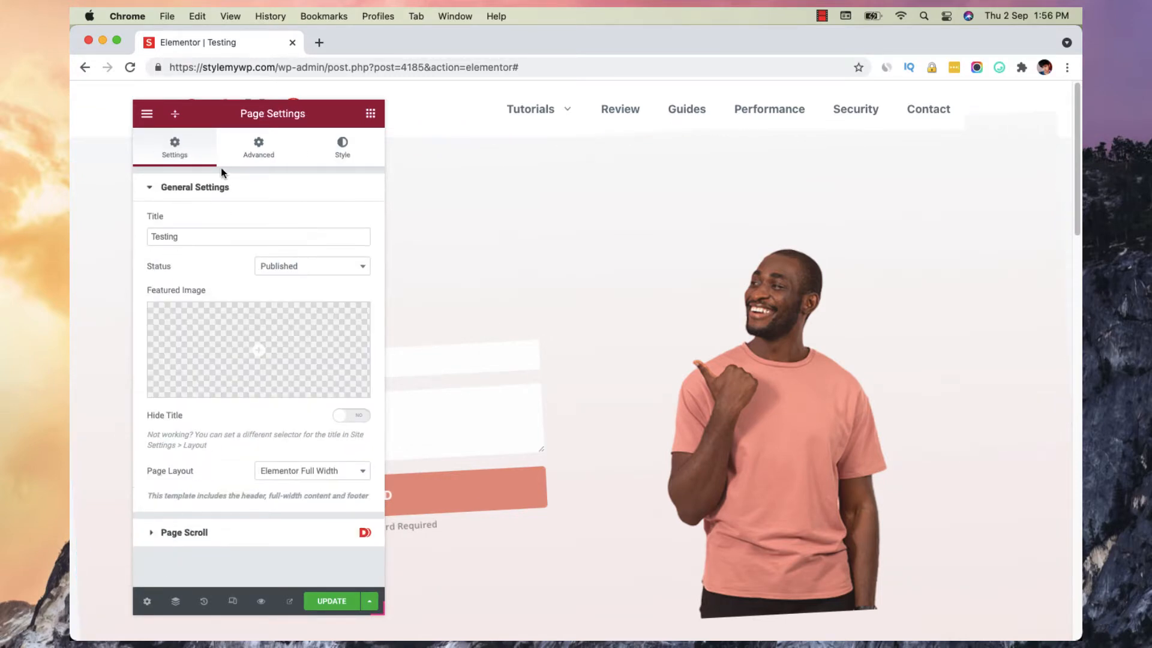
click(560, 136)
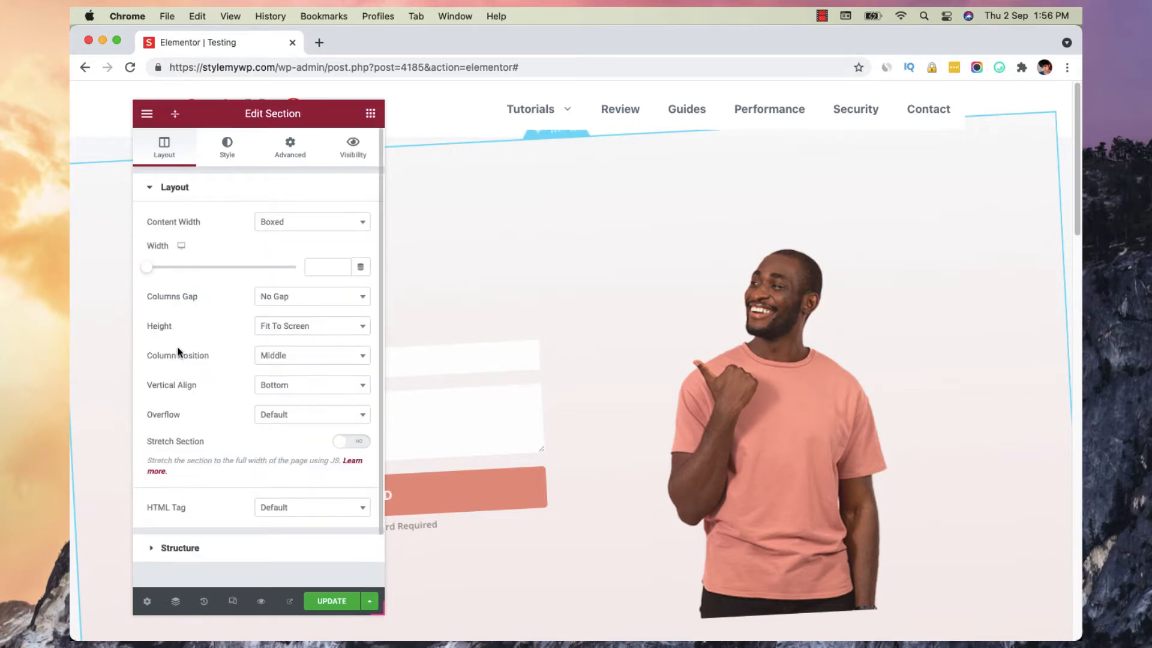
scroll(651, 306, down, 3)
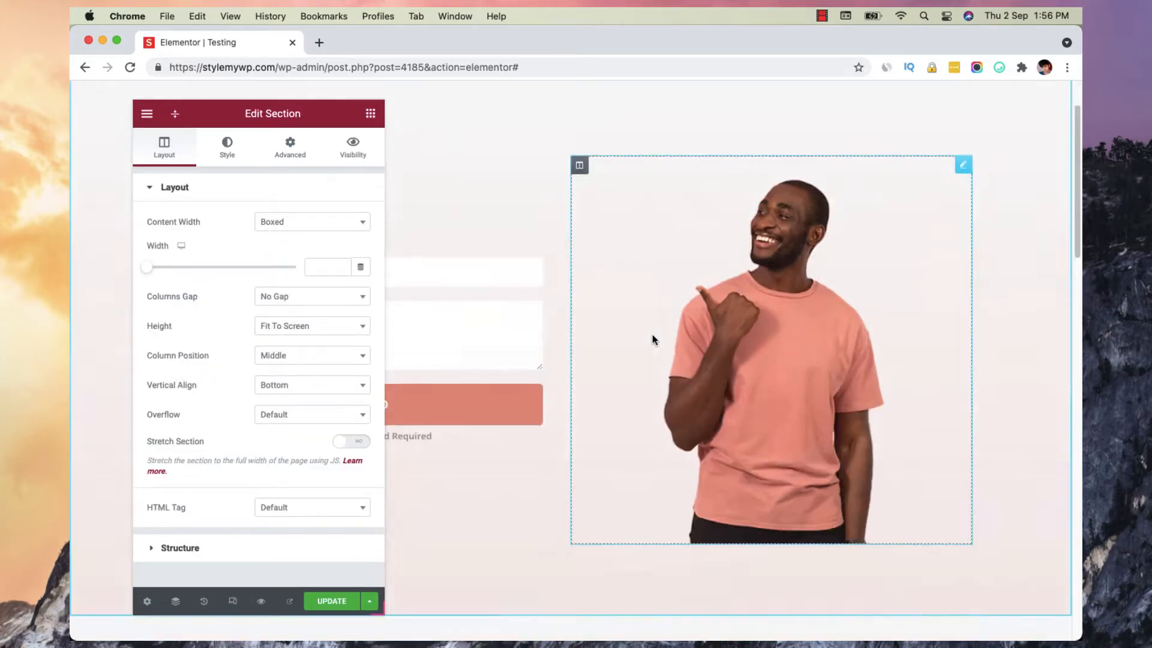
scroll(642, 406, up, 3)
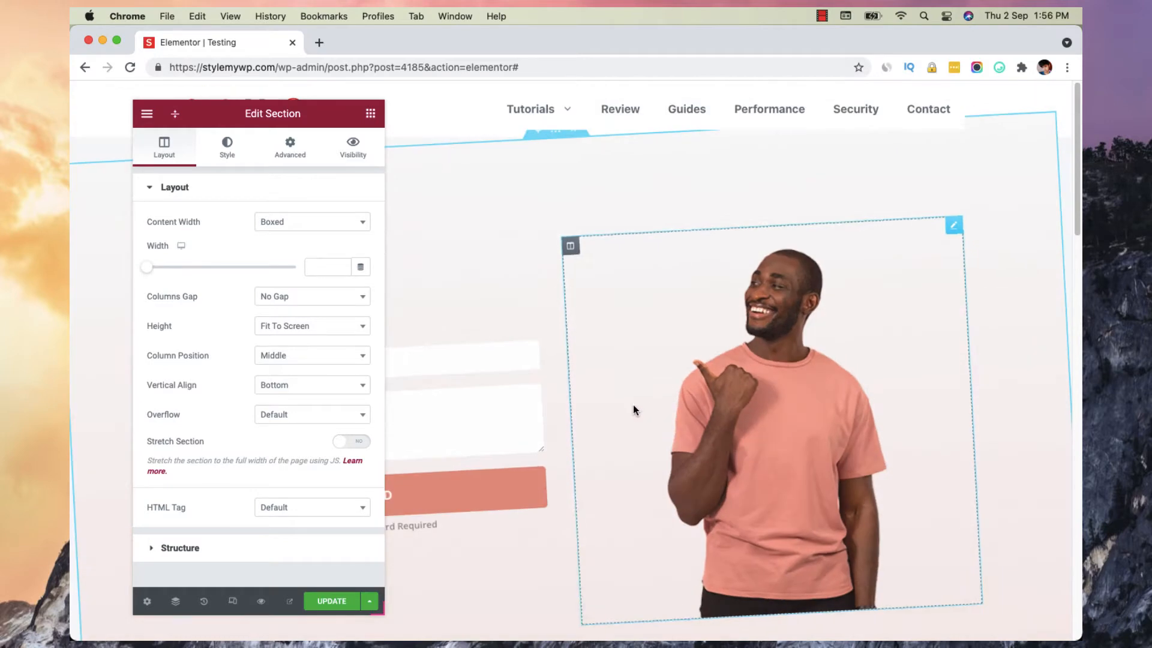
click(147, 602)
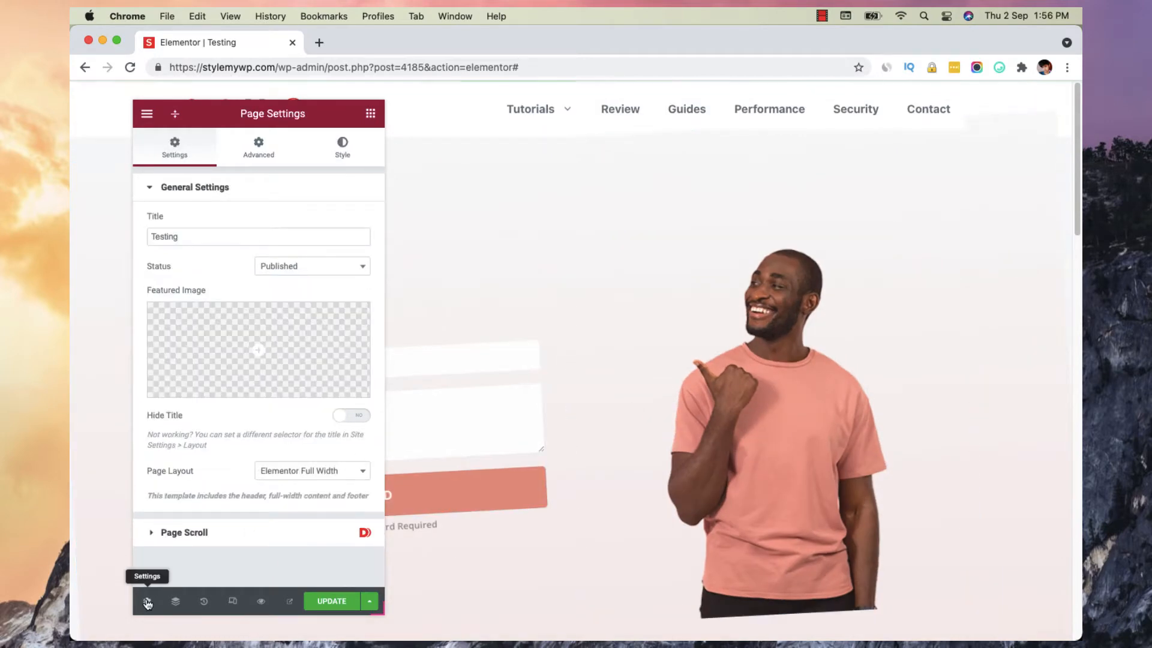
click(211, 533)
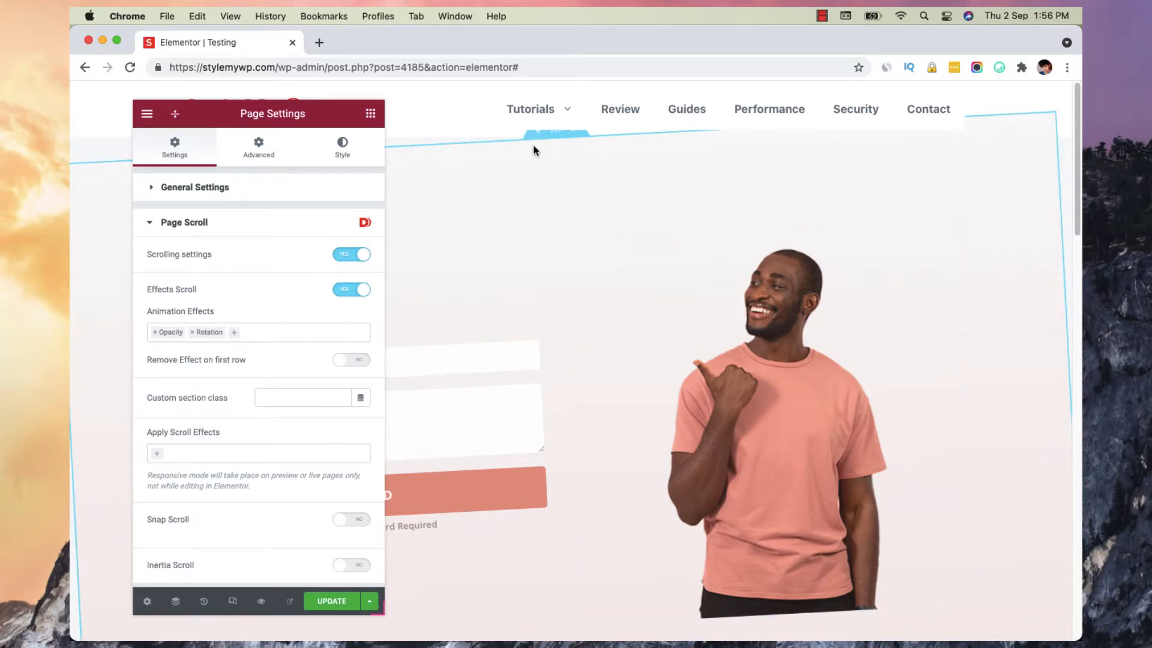
- Show the widget list and reopen the Page Scroll options from the page settings
click(371, 117)
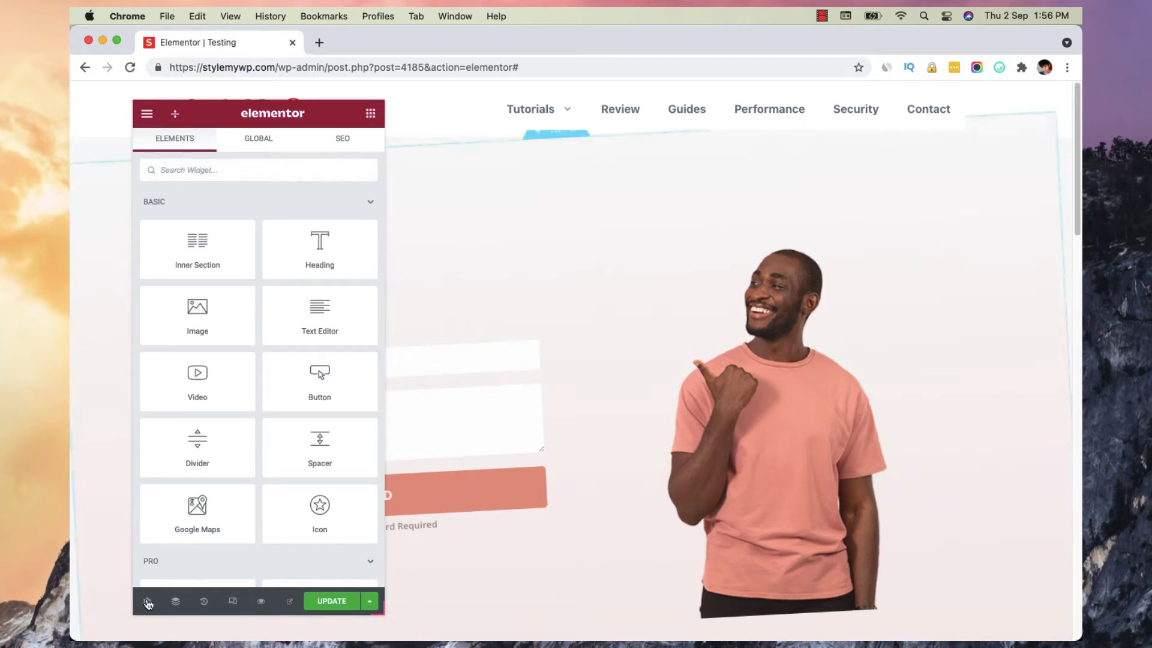
click(147, 601)
click(218, 540)
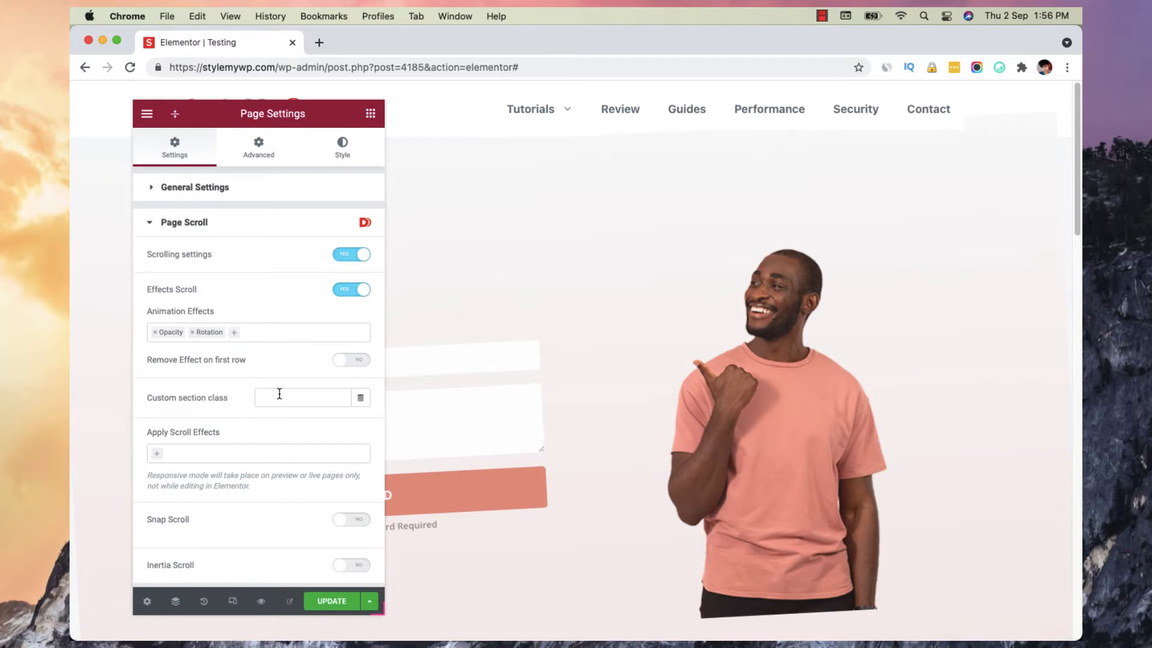
- Switch Remove Effect on first row on and off to compare the first section, leaving it on
click(352, 365)
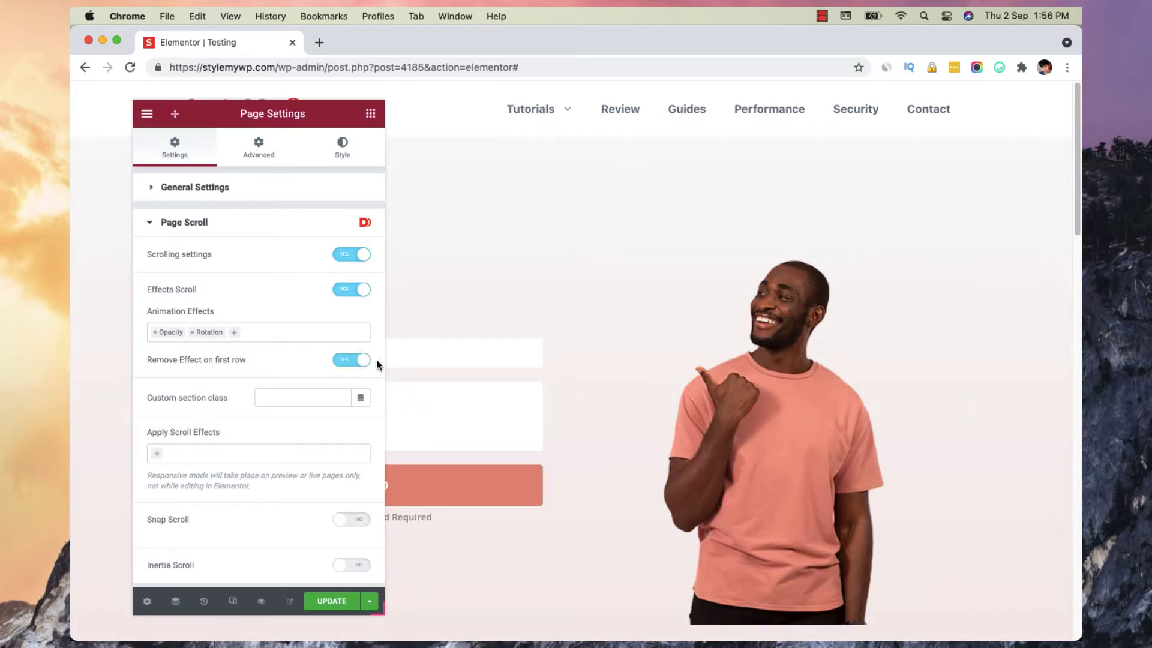
click(359, 365)
click(359, 366)
click(359, 366)
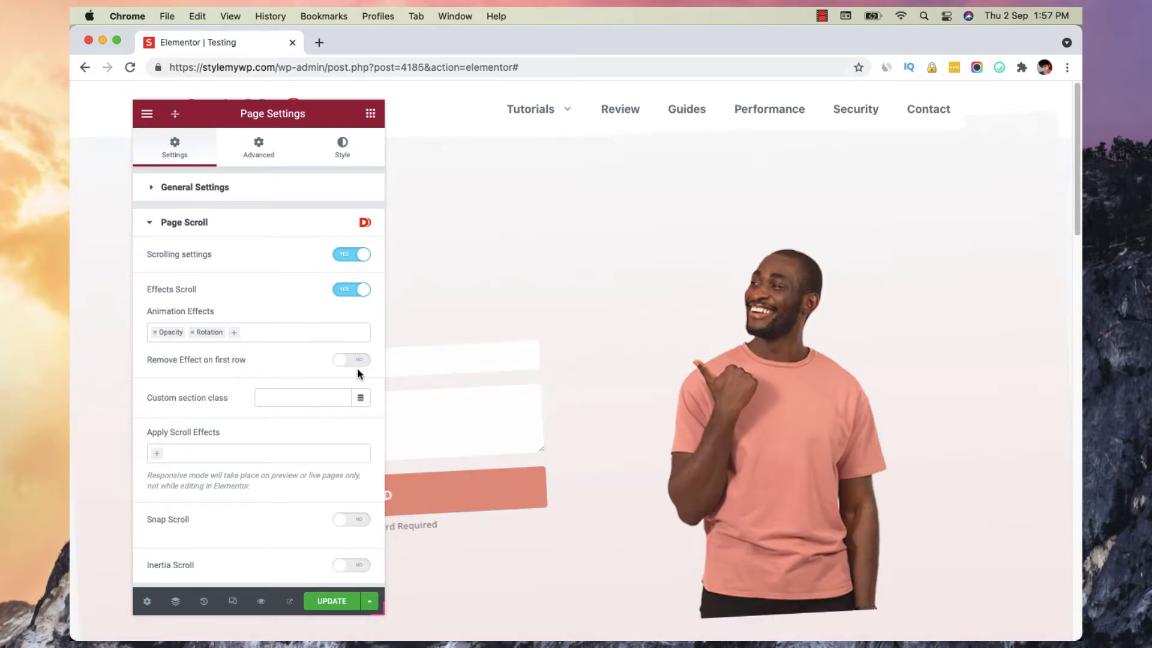
click(356, 361)
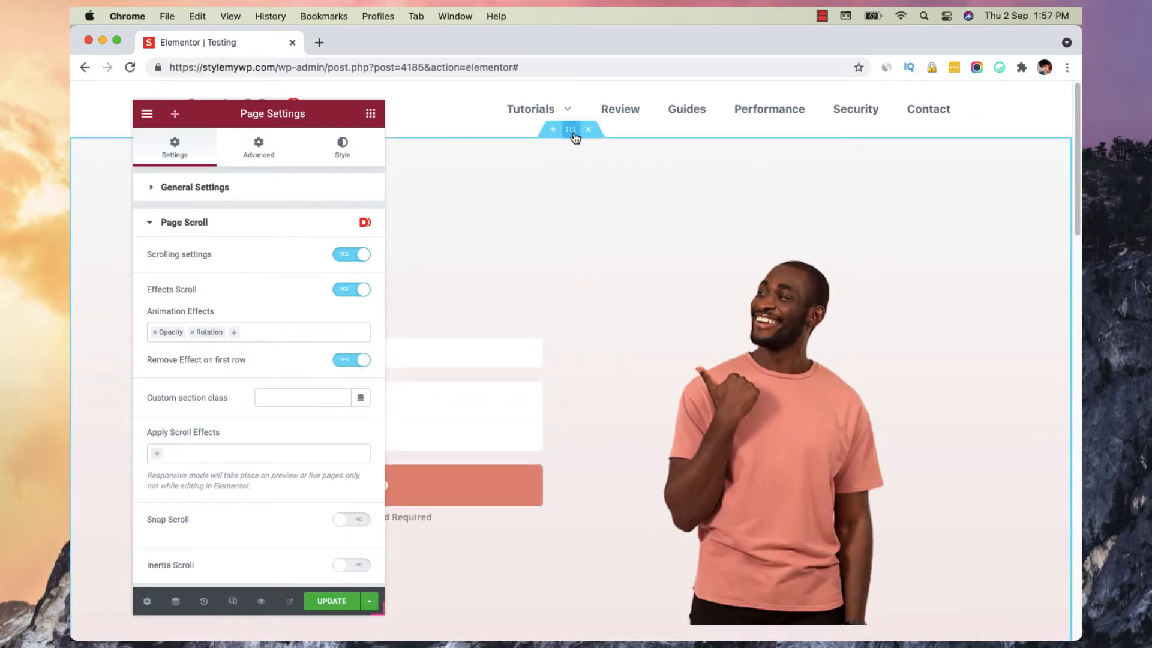
- Collapse the panel, check how the first and second sections behave on scrolling, and expand the panel again
click(175, 113)
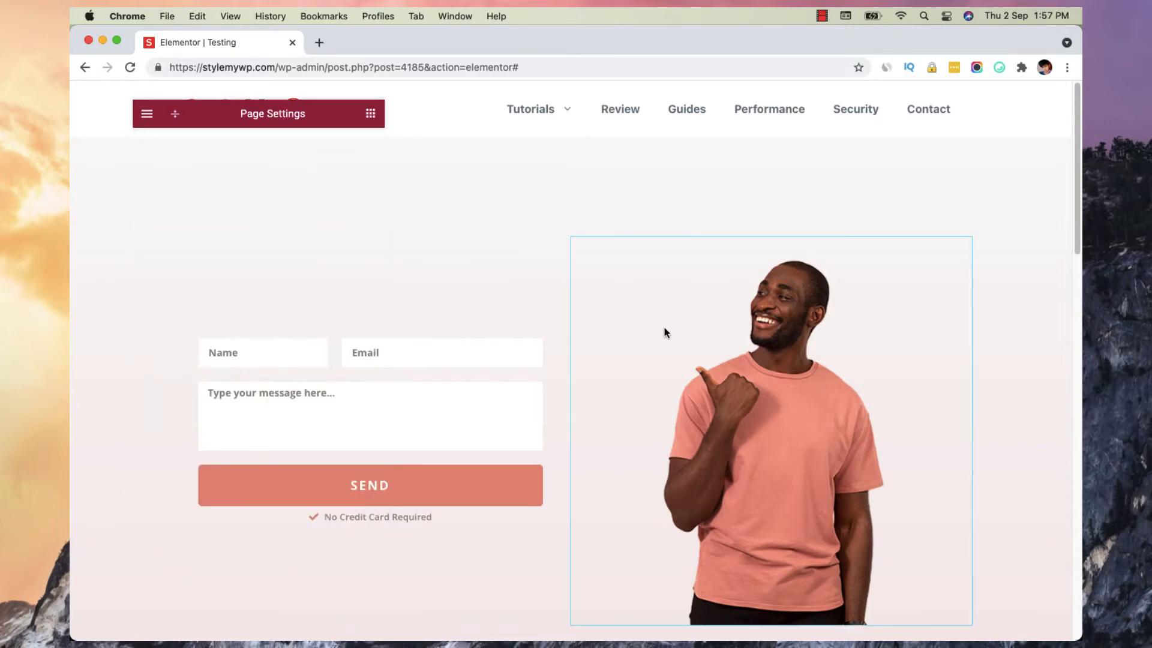
scroll(664, 333, down, 8)
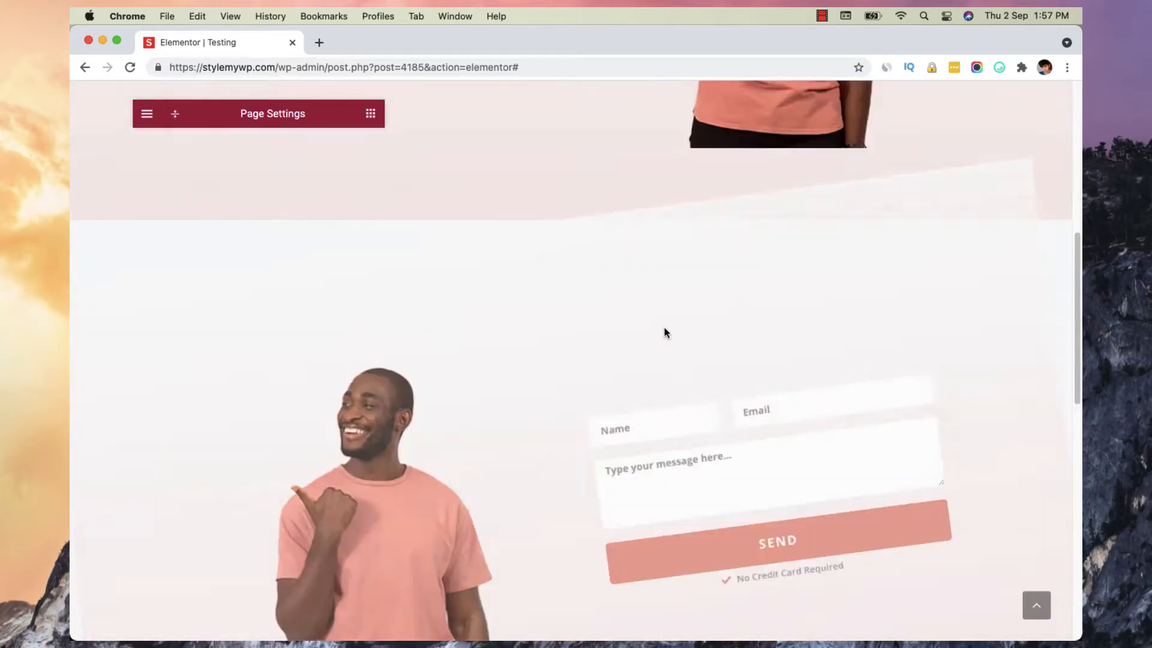
scroll(665, 333, up, 8)
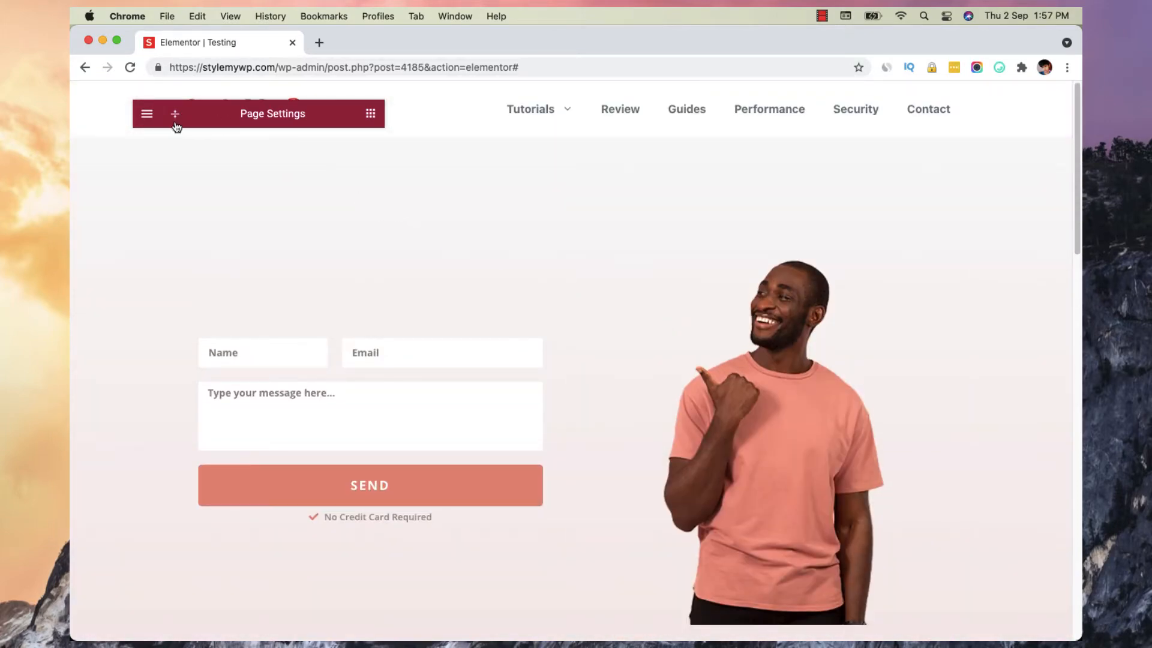
click(174, 113)
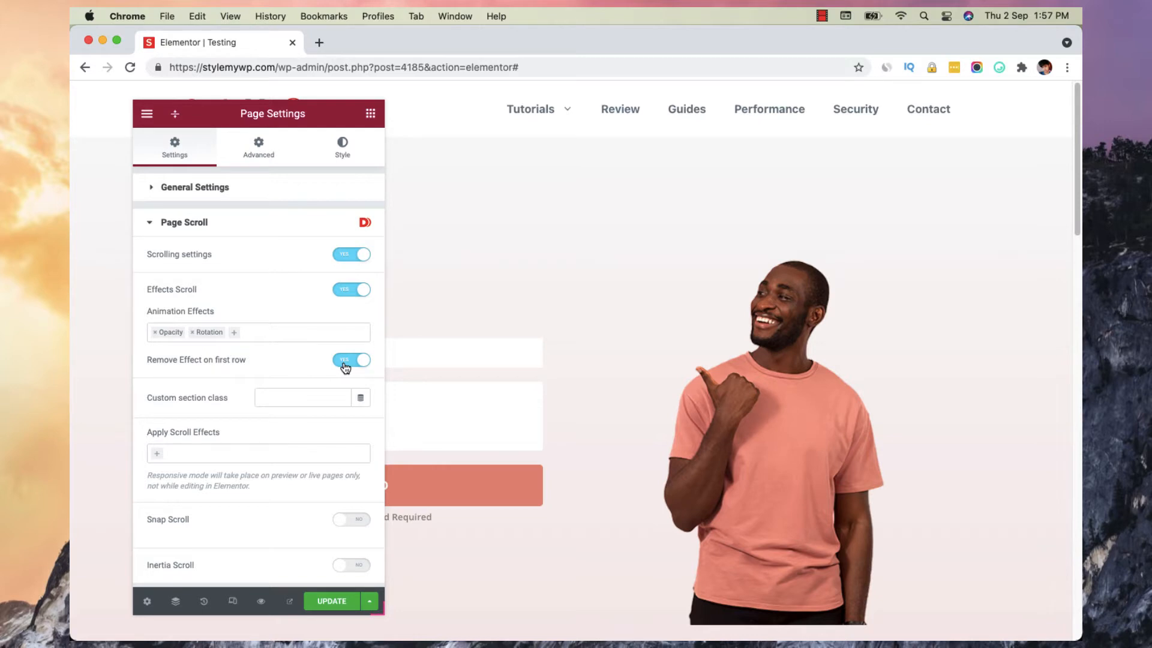
- Open the second section's Advanced settings to check its CSS class for the Custom section class option
click(285, 396)
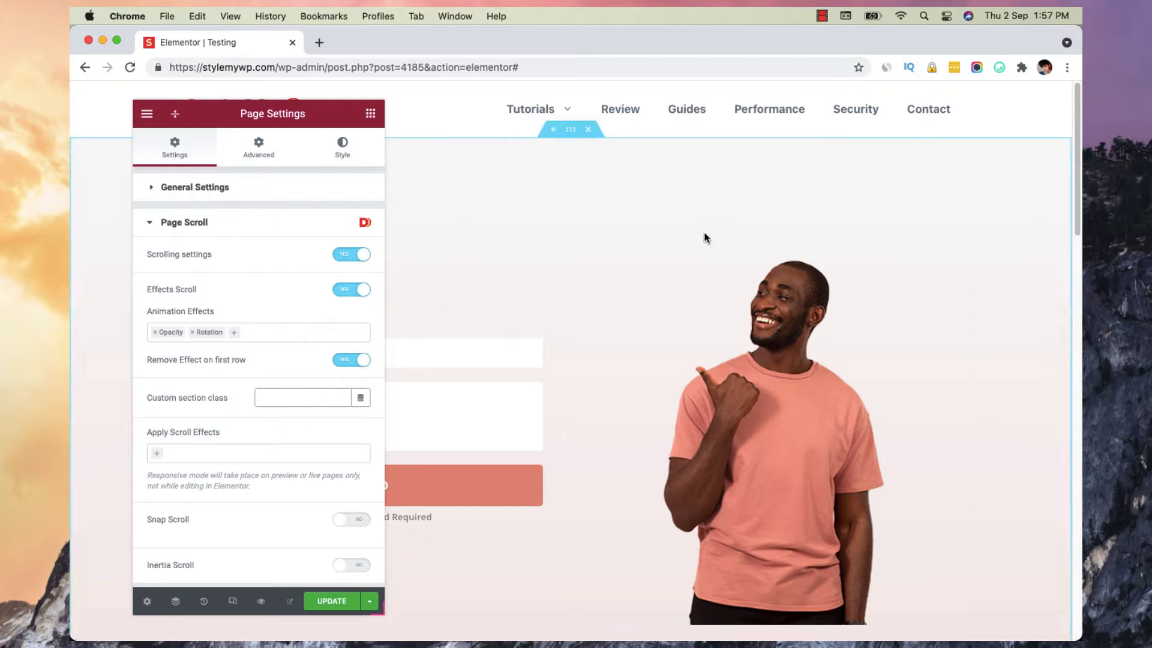
scroll(704, 237, down, 5)
click(506, 344)
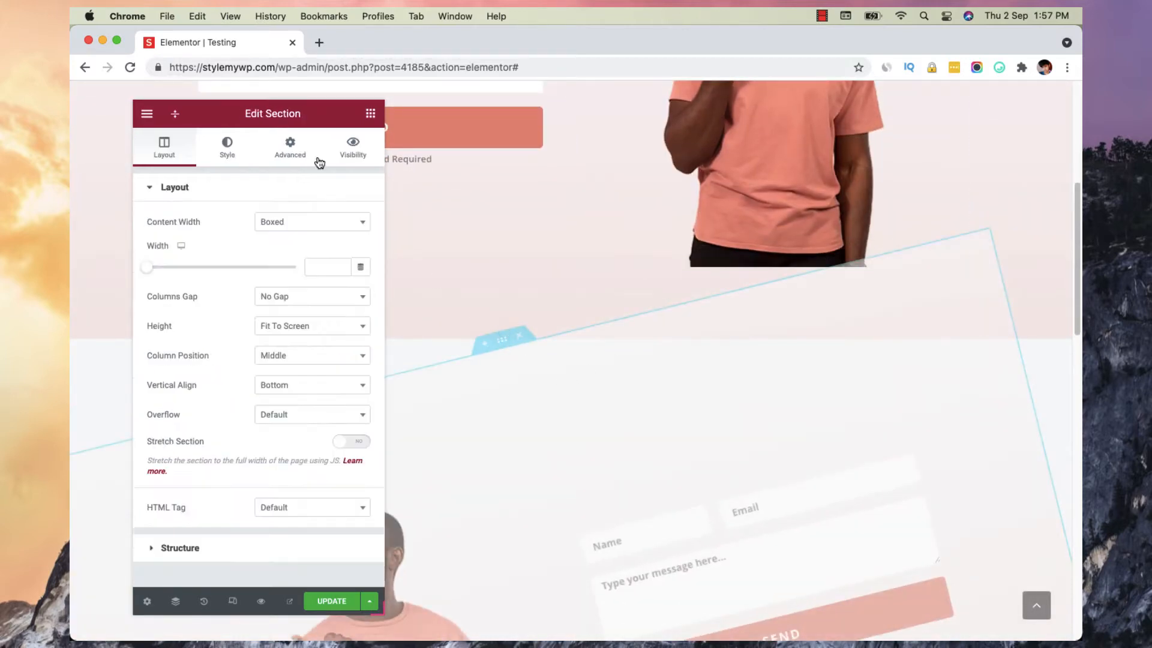
click(290, 147)
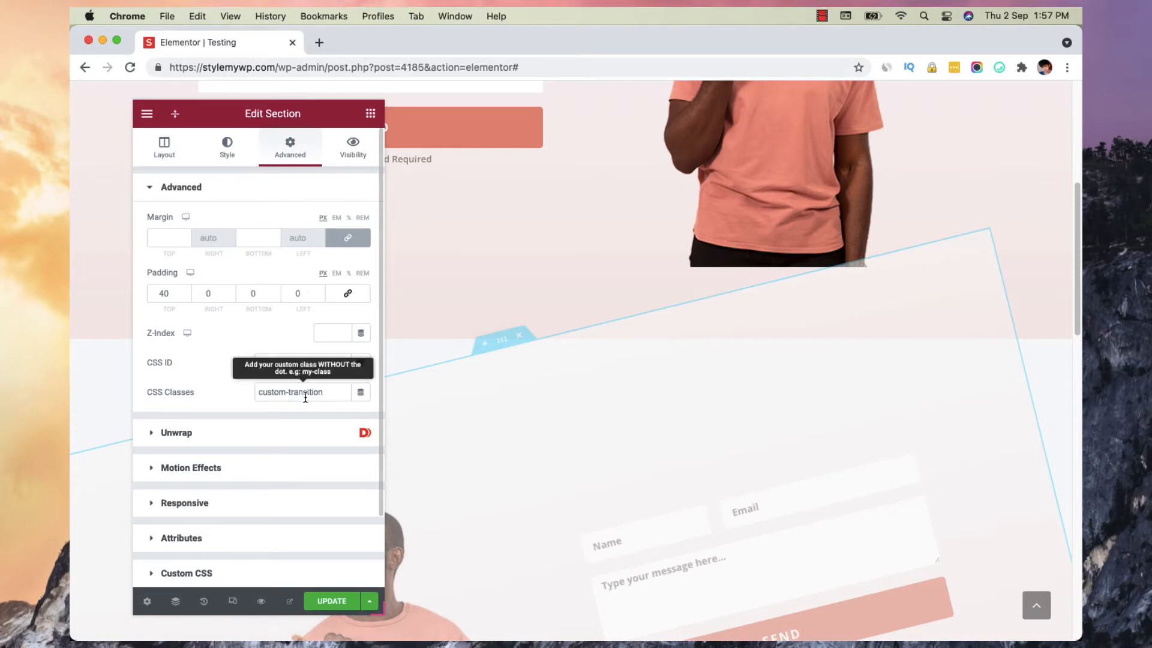
- Copy the second section's CSS class custom-transition and reopen the Page Scroll options in the page settings
triple_click(276, 393)
right_click(276, 393)
click(293, 416)
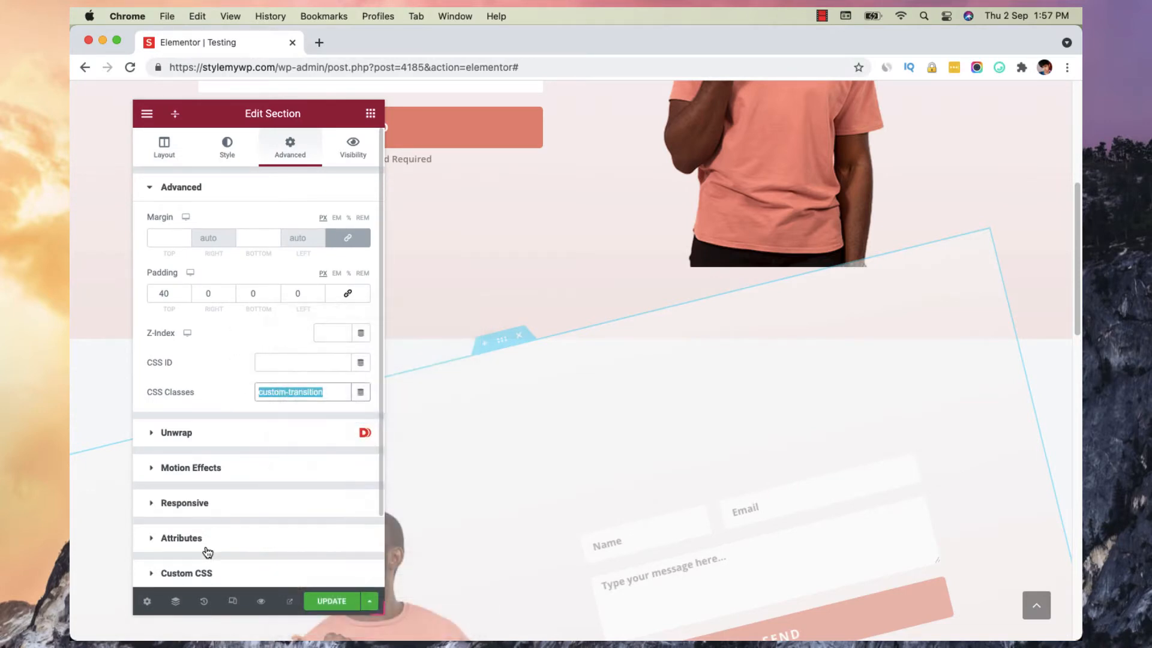
click(147, 601)
click(245, 540)
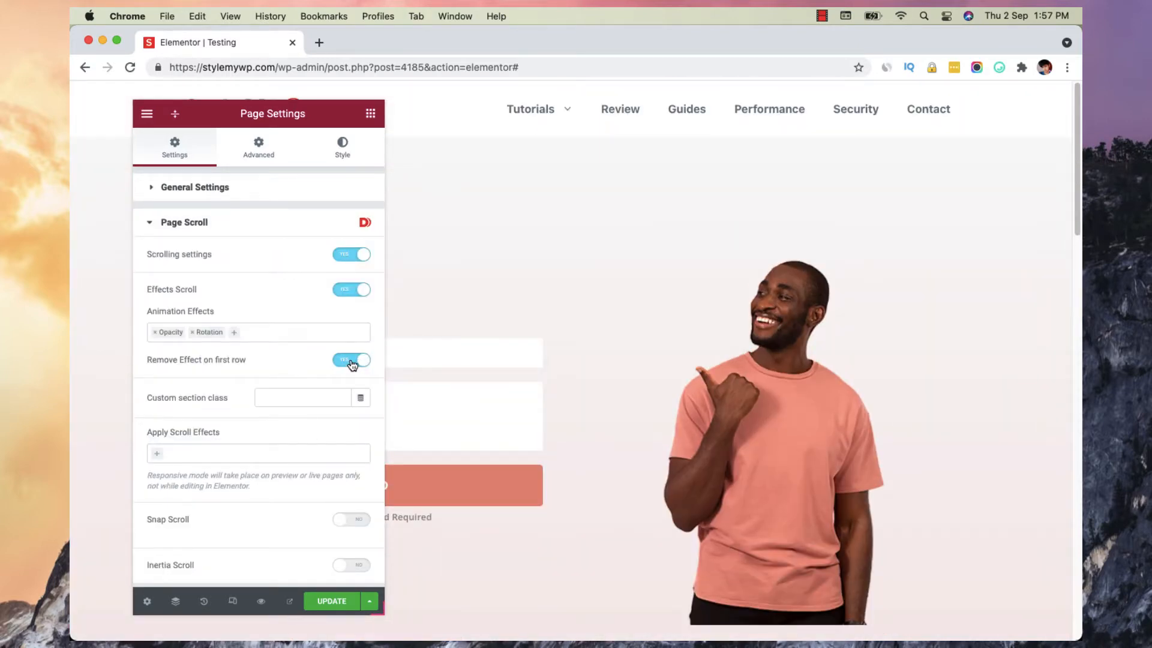
- Turn off Remove Effect on first row and paste custom-transition as the Custom section class for the scroll effects
click(351, 361)
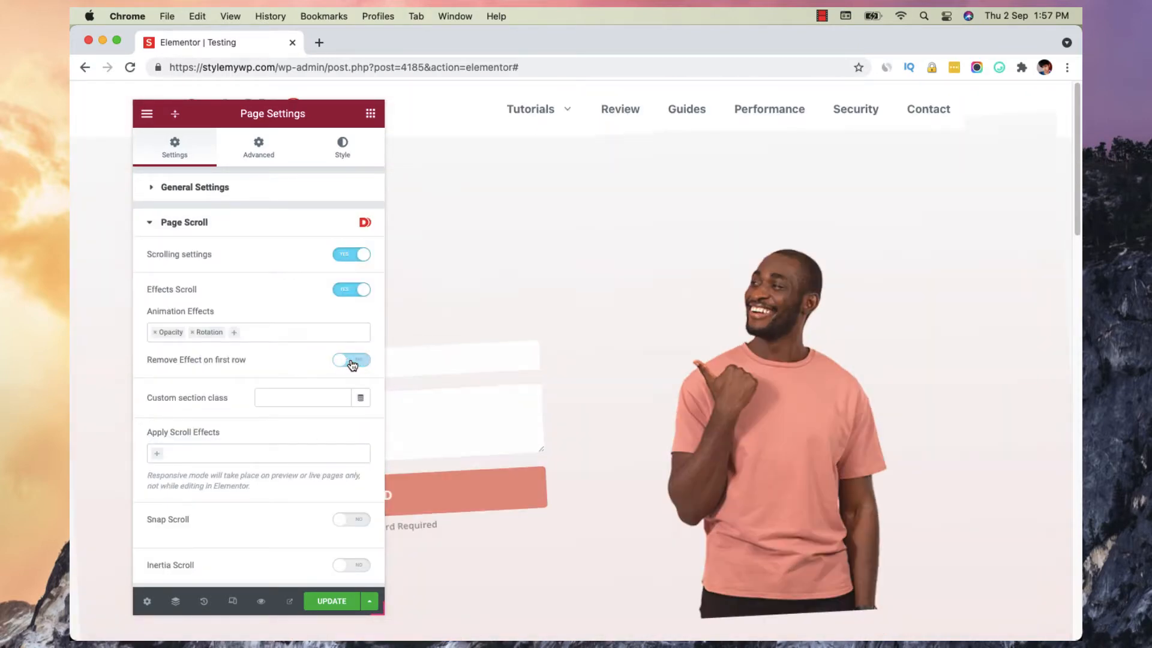
right_click(322, 398)
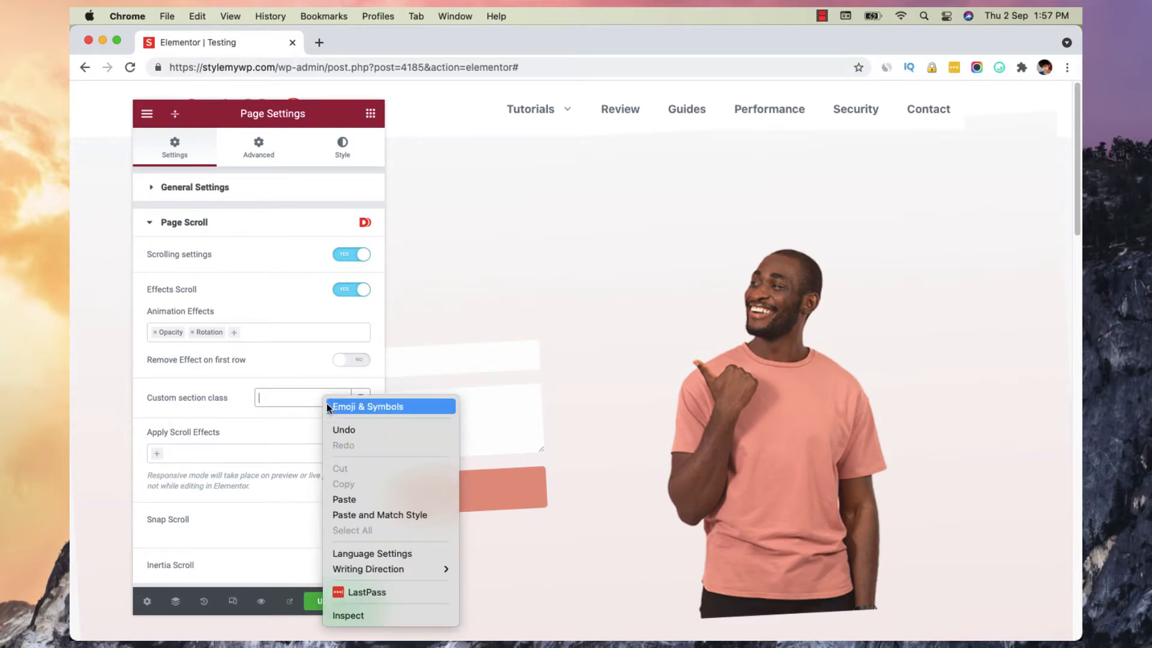
click(344, 499)
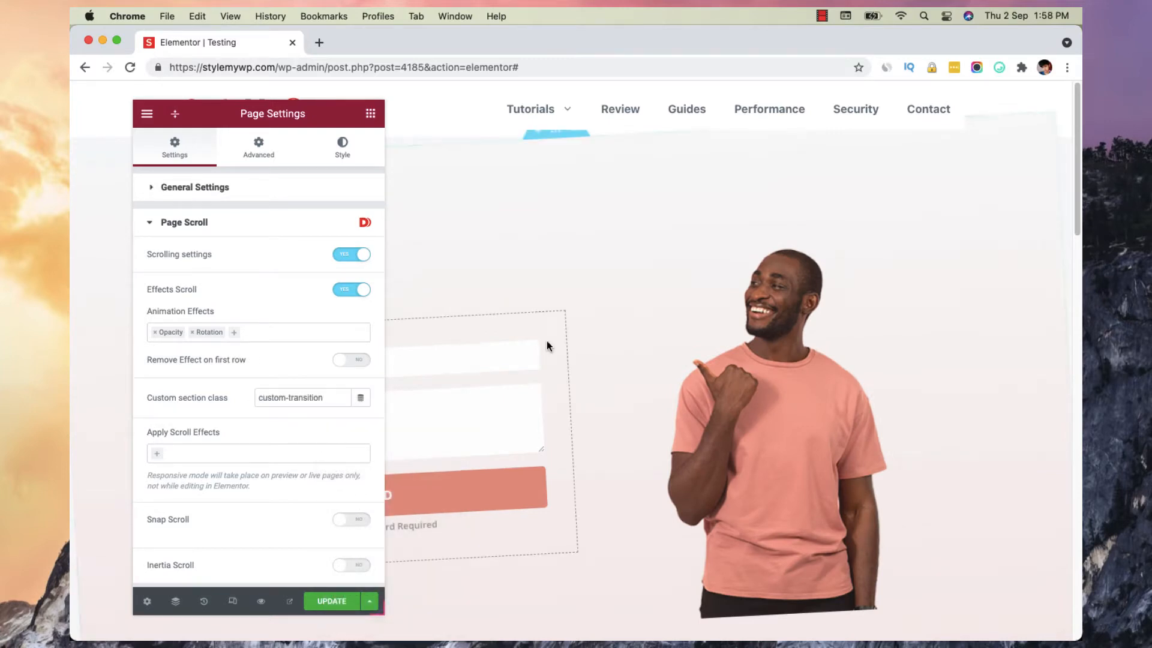
- Check how the sections scroll, update the page and reload the editor
scroll(550, 347, down, 10)
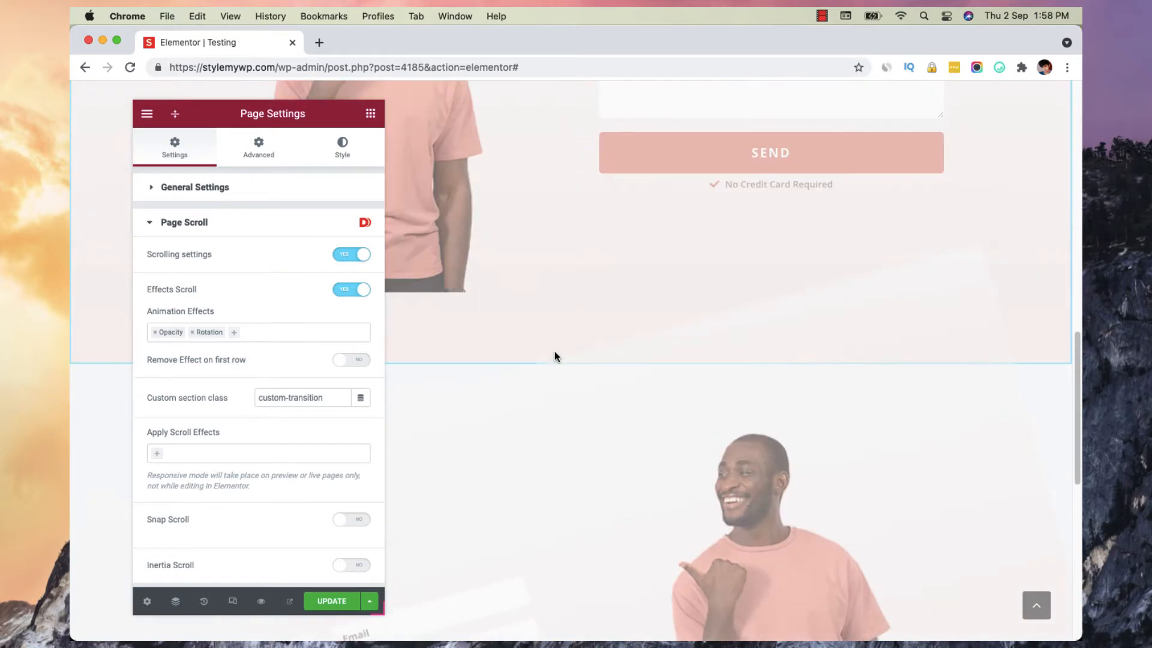
scroll(506, 358, down, 4)
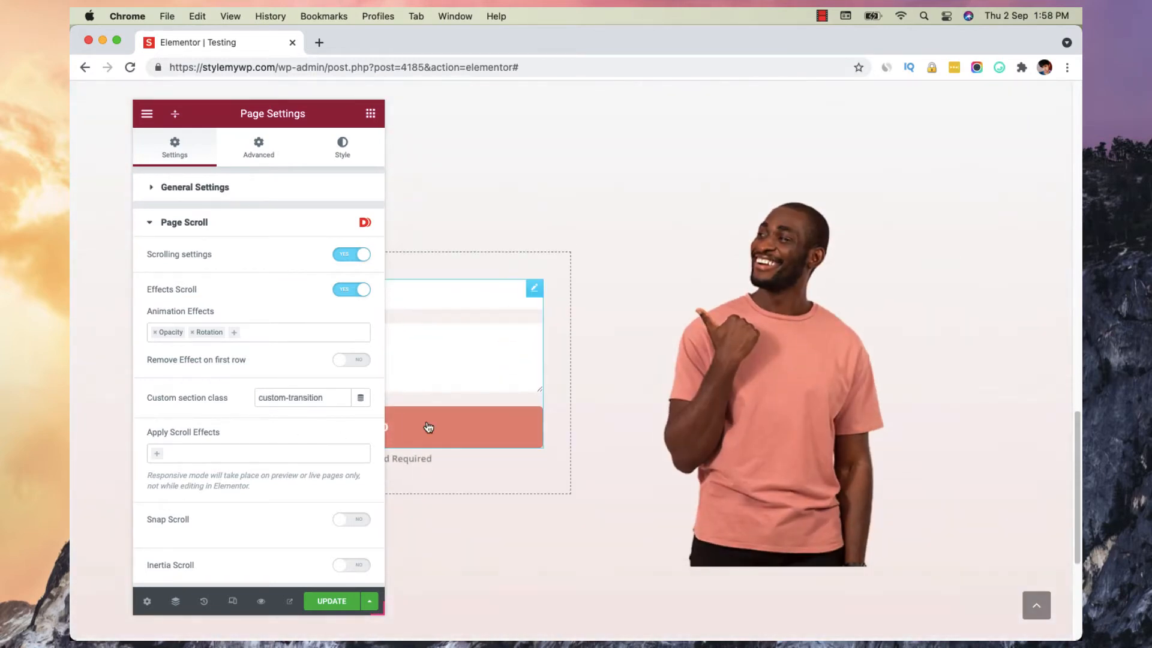
click(331, 601)
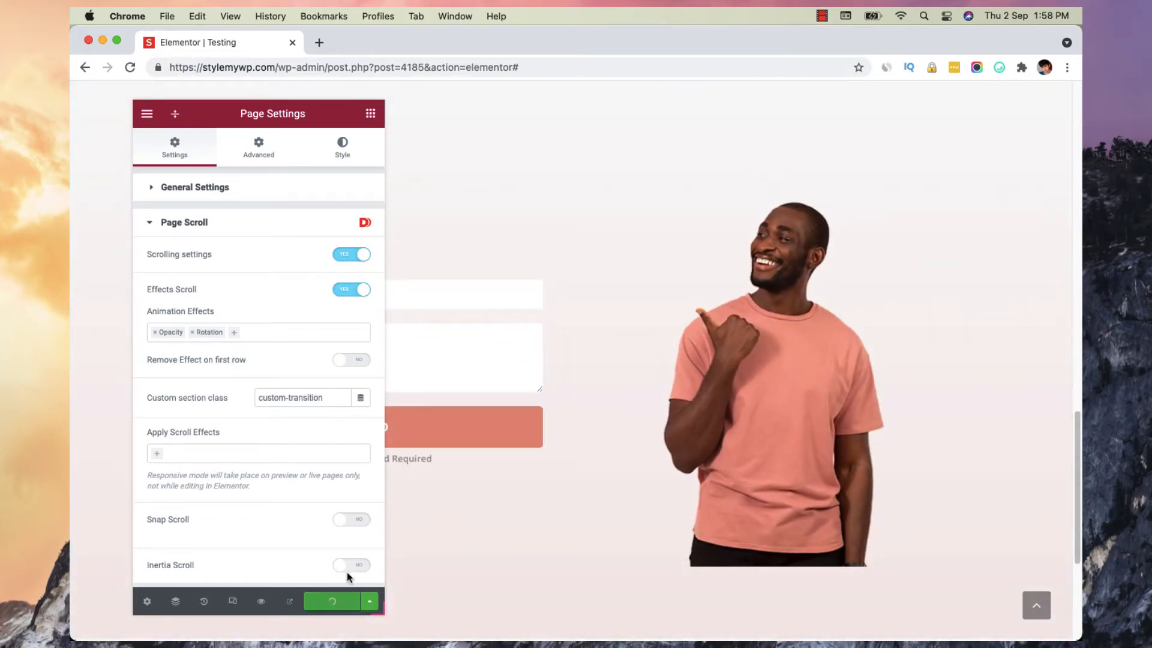
right_click(230, 42)
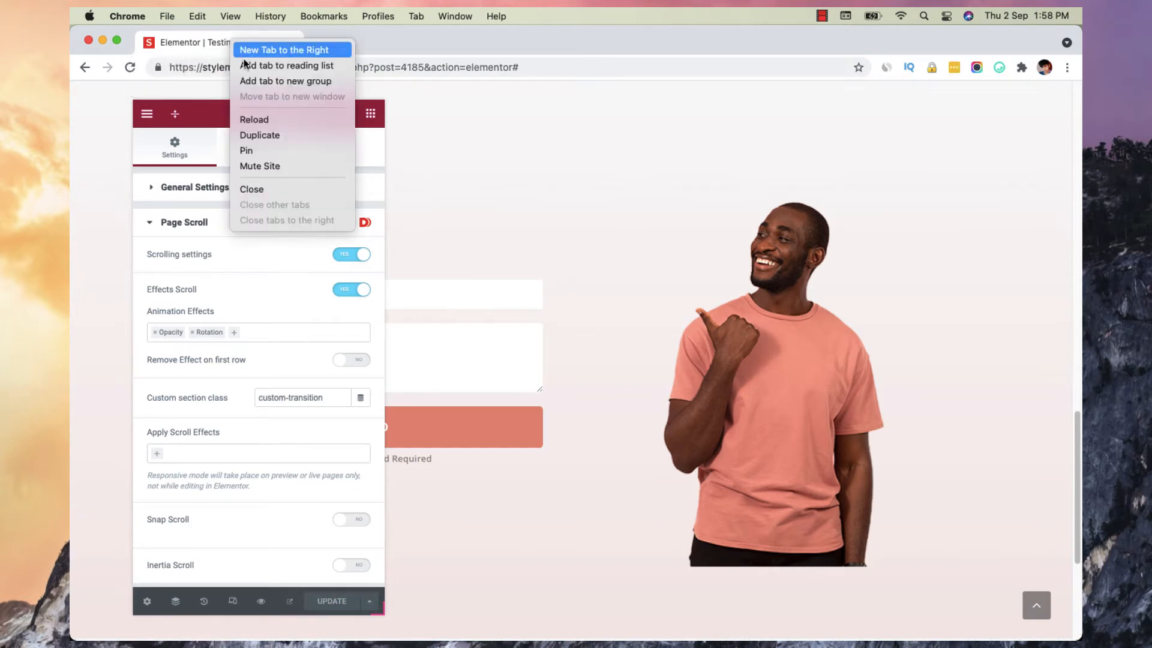
click(257, 116)
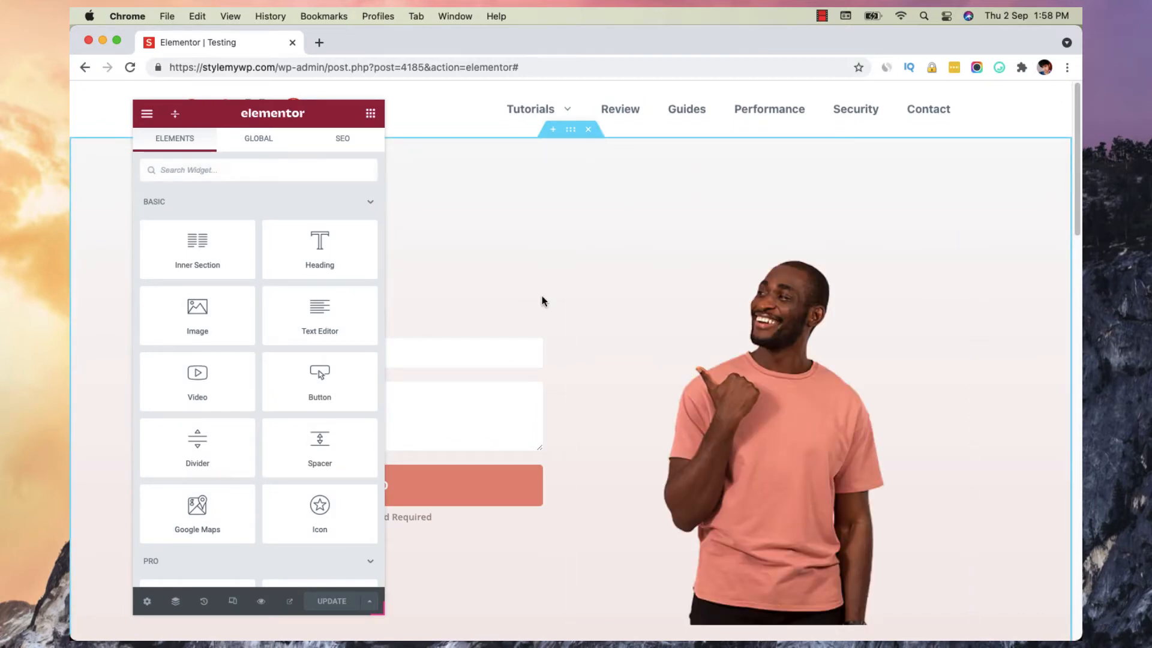
- Check the reloaded page's scrolling, reopen the Page Scroll options and switch Effects Scroll off and on again
scroll(780, 390, down, 9)
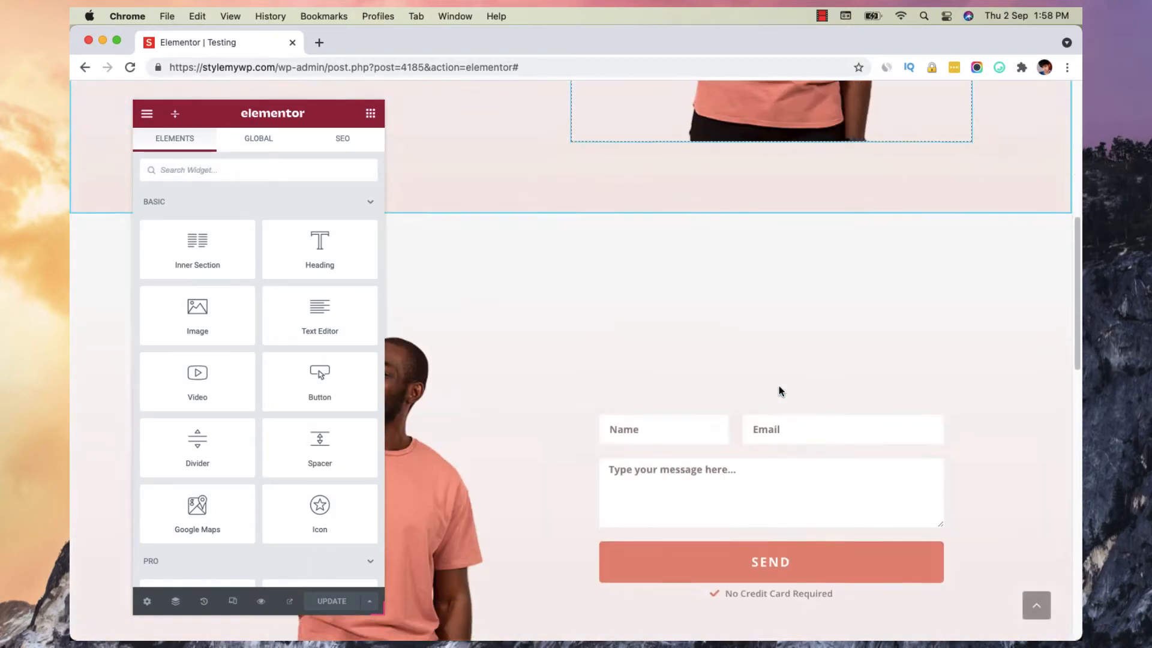
scroll(779, 390, down, 15)
scroll(779, 392, up, 12)
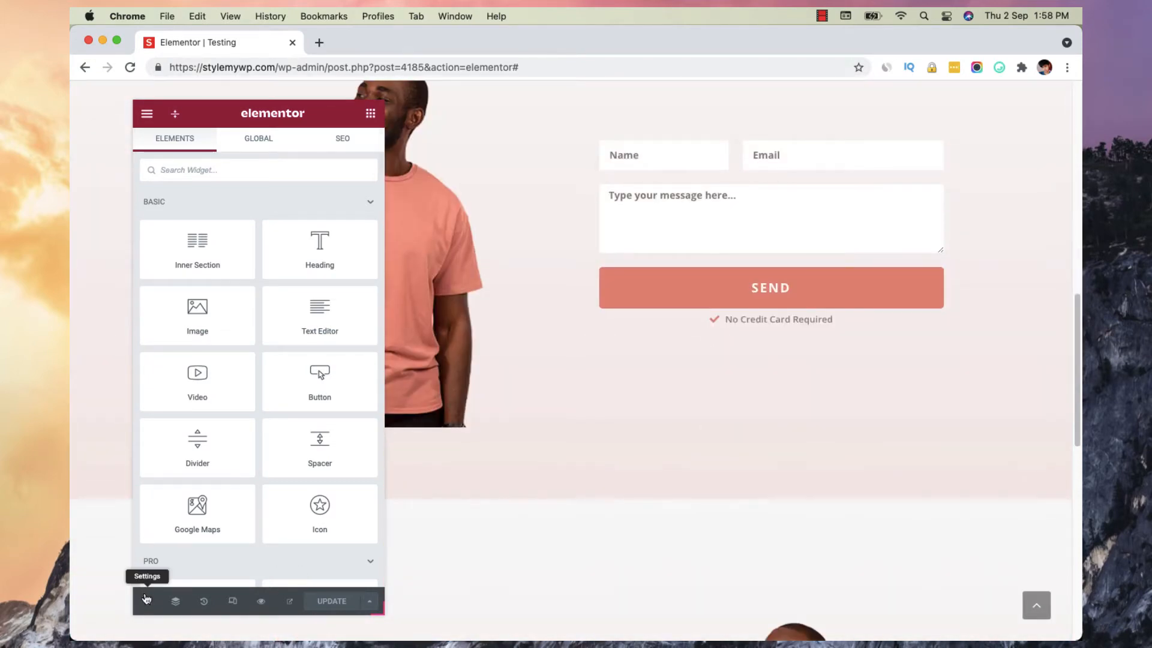
click(147, 601)
click(249, 526)
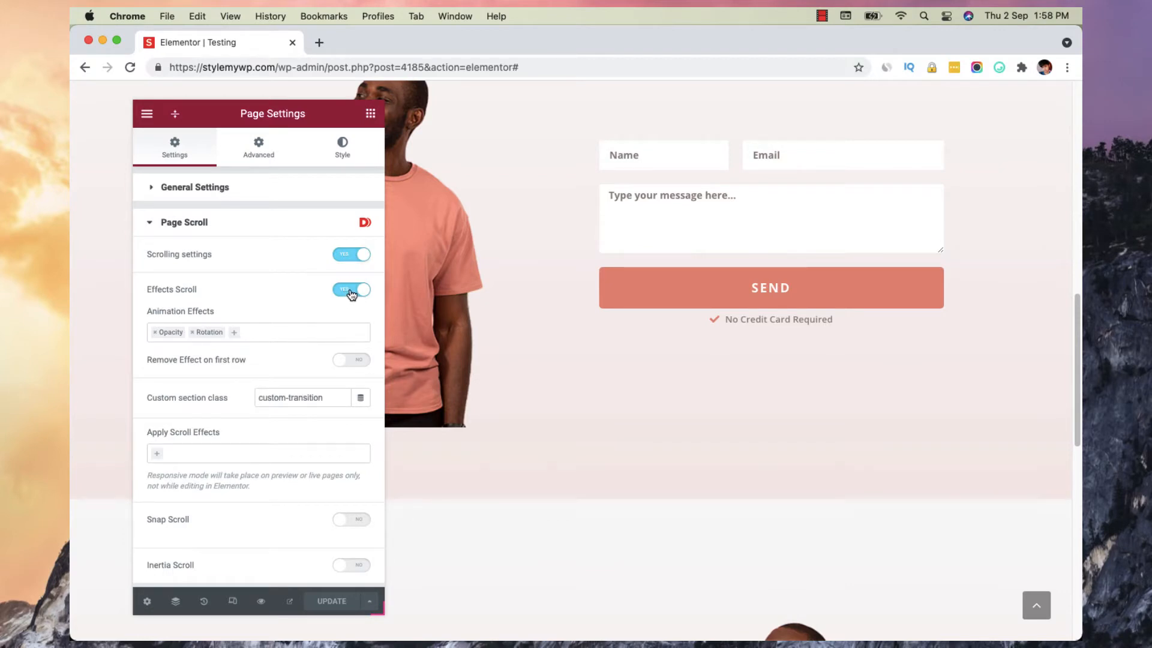
click(352, 290)
click(352, 290)
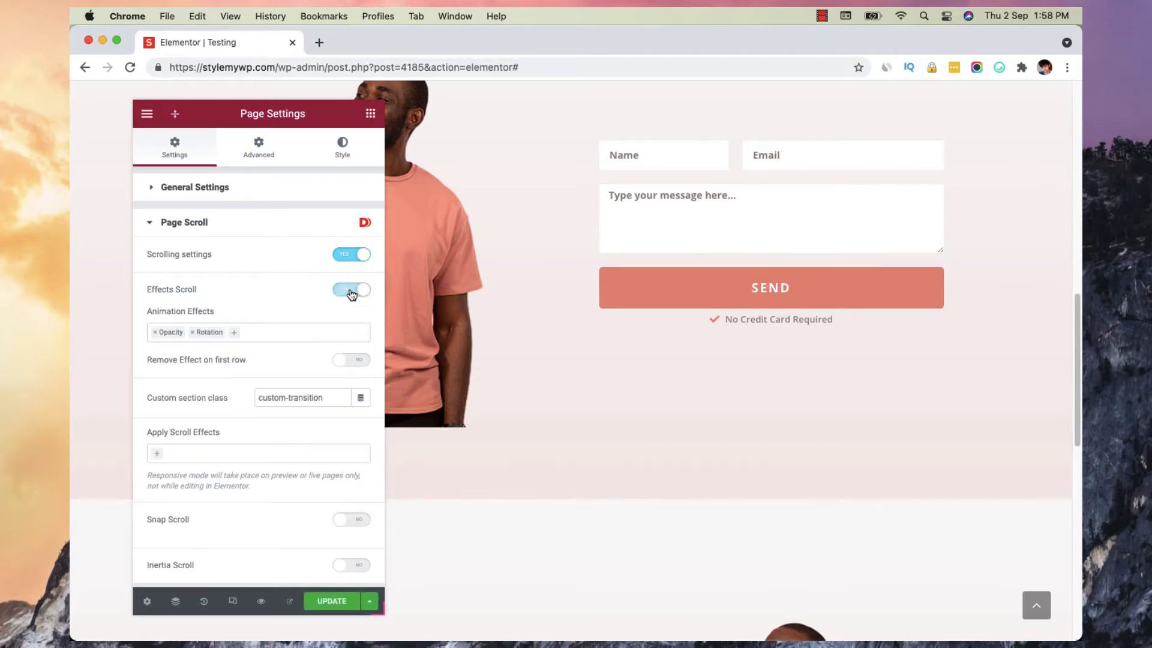
- Examine which sections rotate and fade on scrolling with the Custom section class custom-transition applied
scroll(485, 331, up, 5)
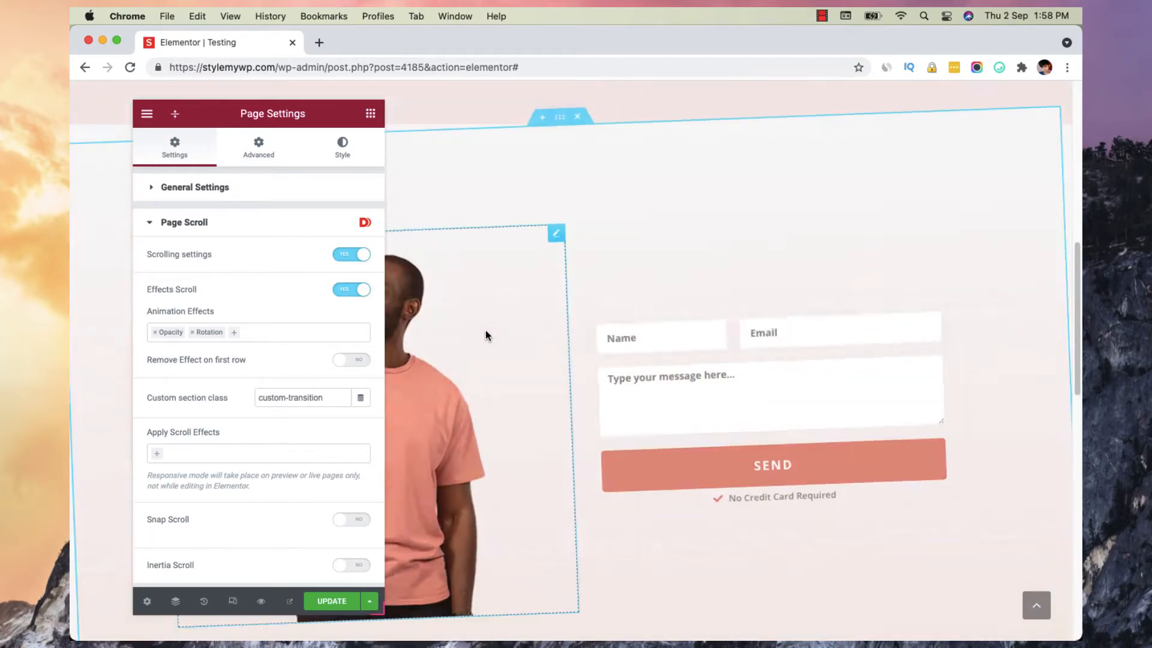
scroll(487, 328, up, 5)
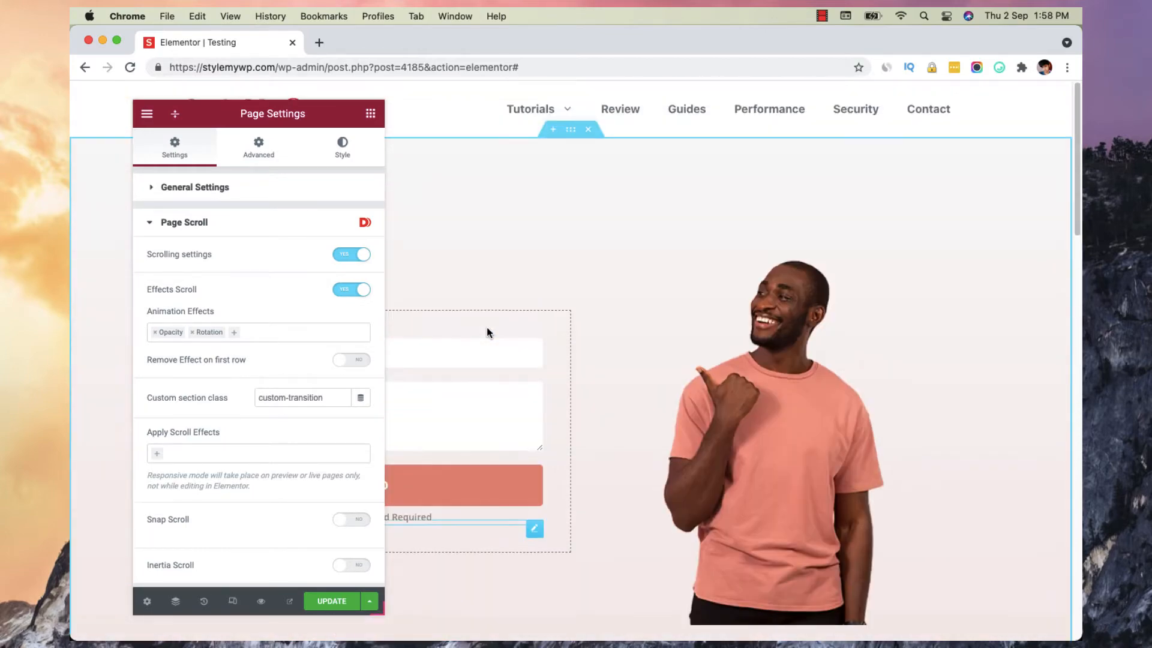
scroll(487, 327, down, 5)
scroll(487, 335, down, 6)
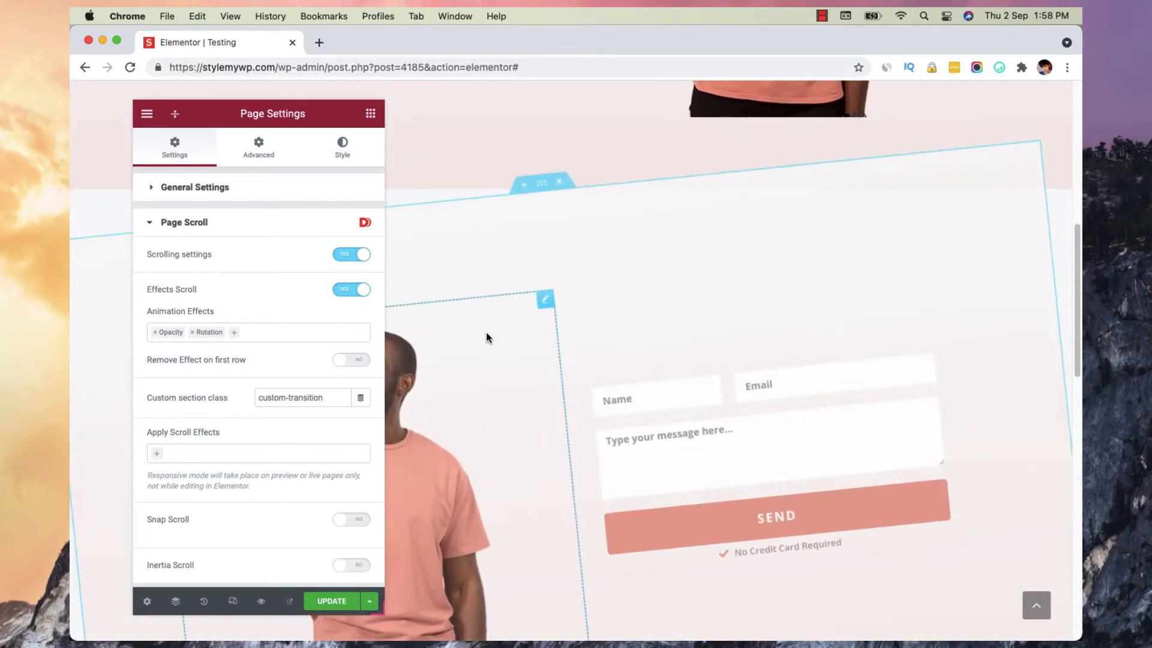
scroll(485, 341, down, 3)
scroll(485, 341, up, 4)
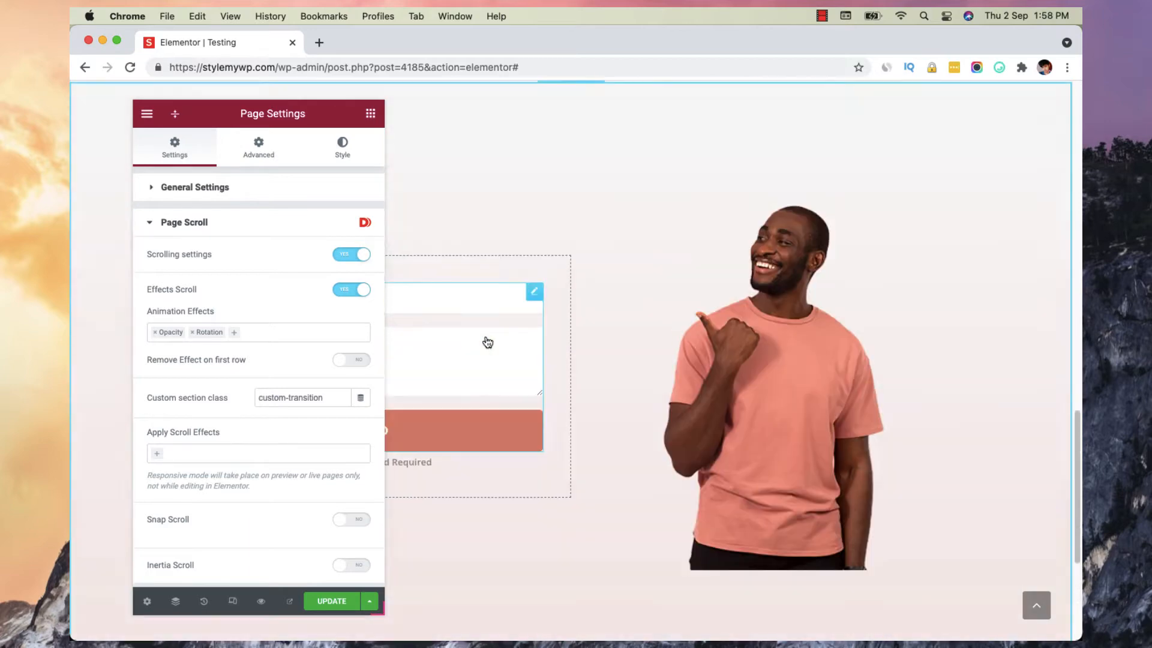
scroll(485, 341, down, 15)
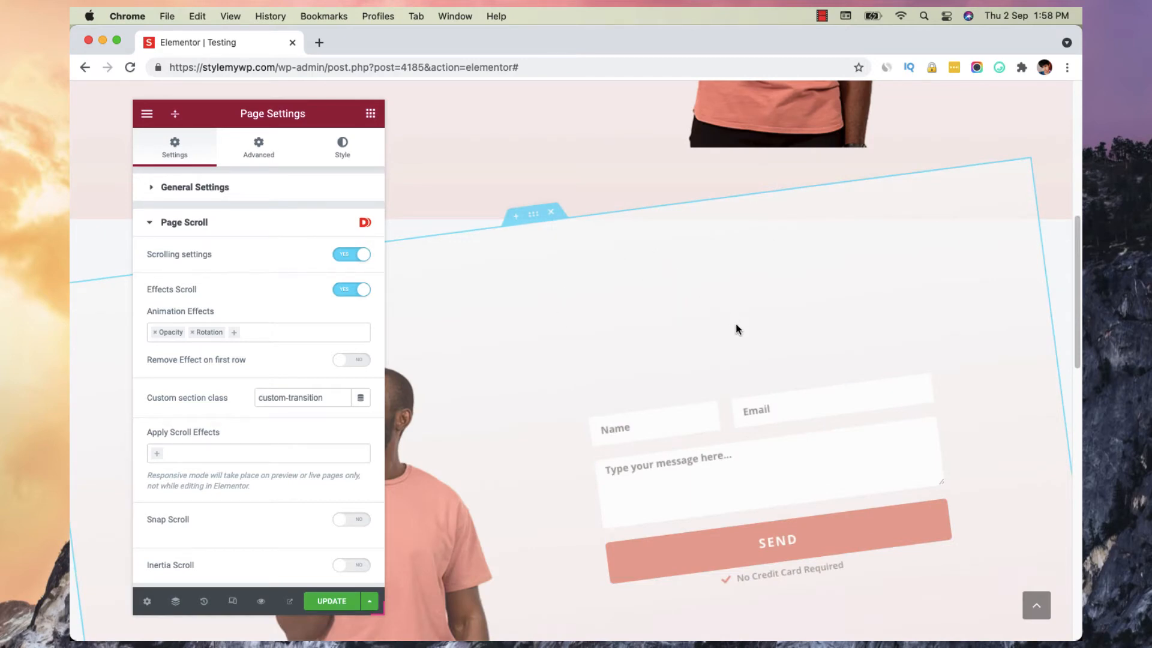
scroll(735, 329, down, 5)
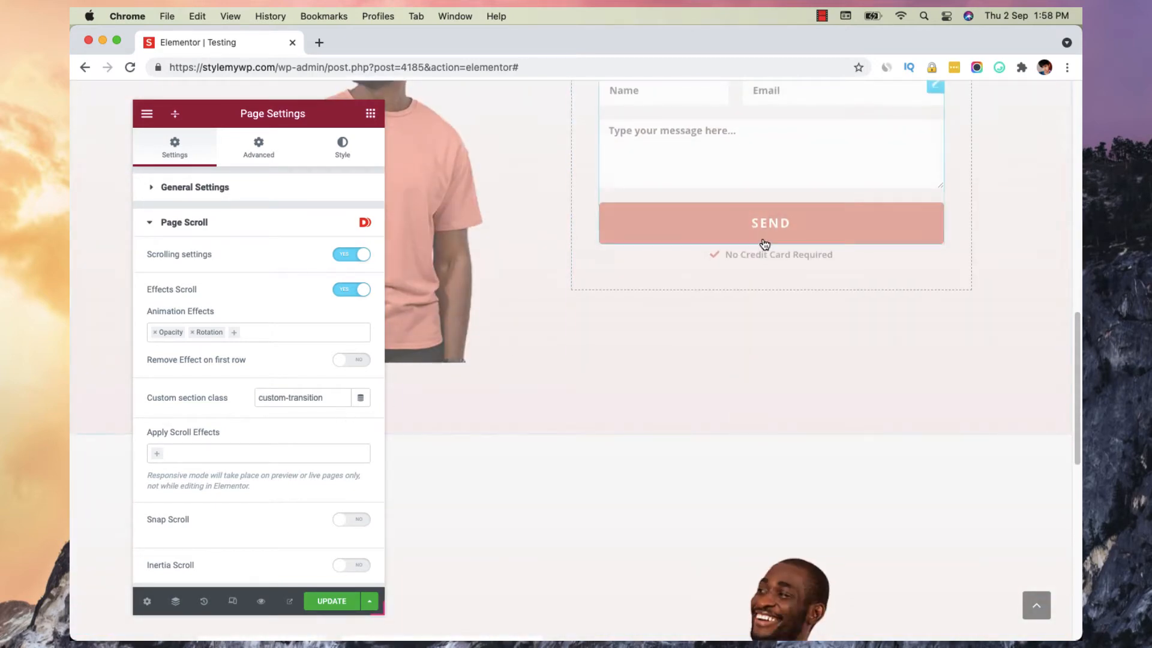
scroll(630, 342, up, 5)
click(318, 406)
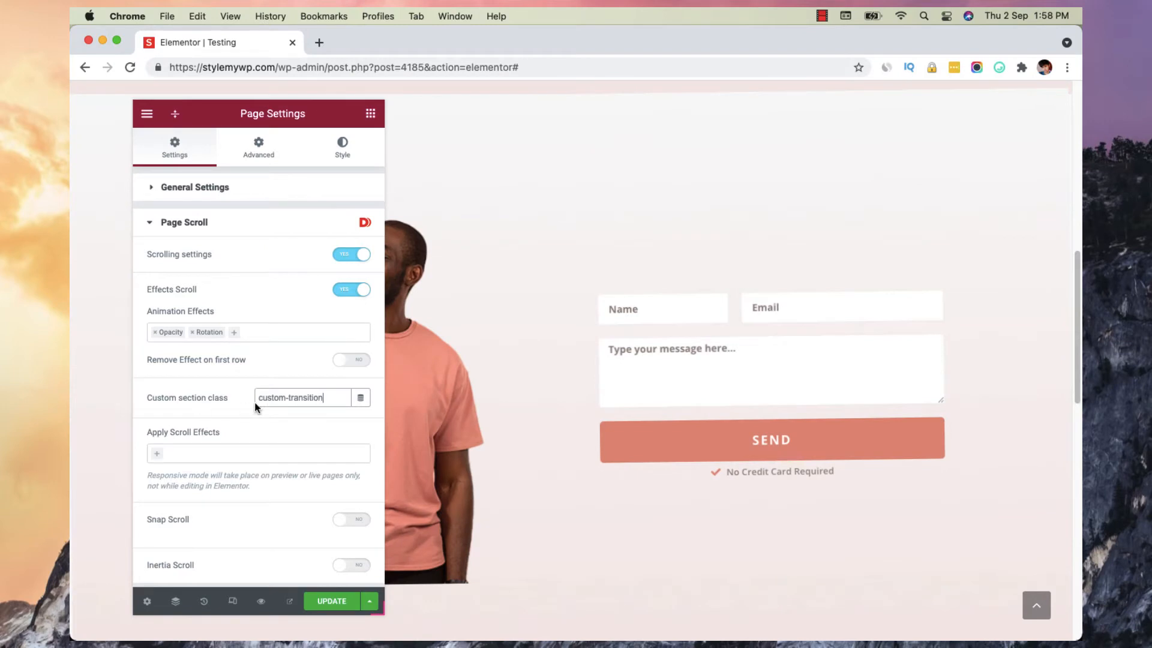
triple_click(305, 401)
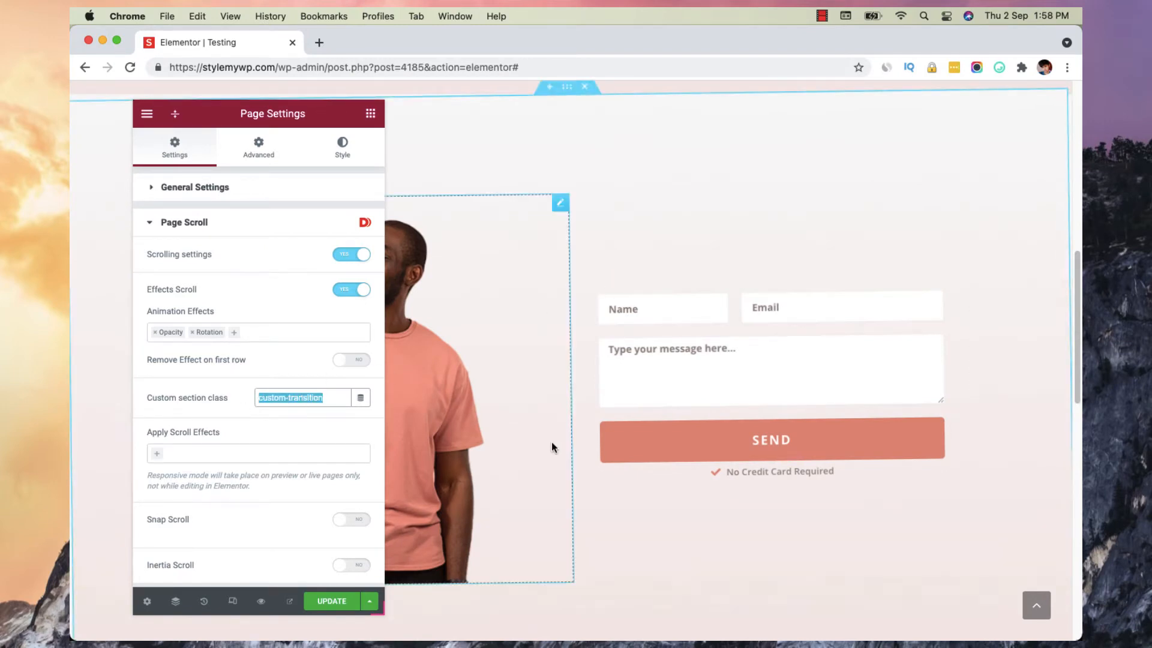
- Try limiting Apply Scroll Effects to desktop, review the other device options and clear the selection
click(258, 452)
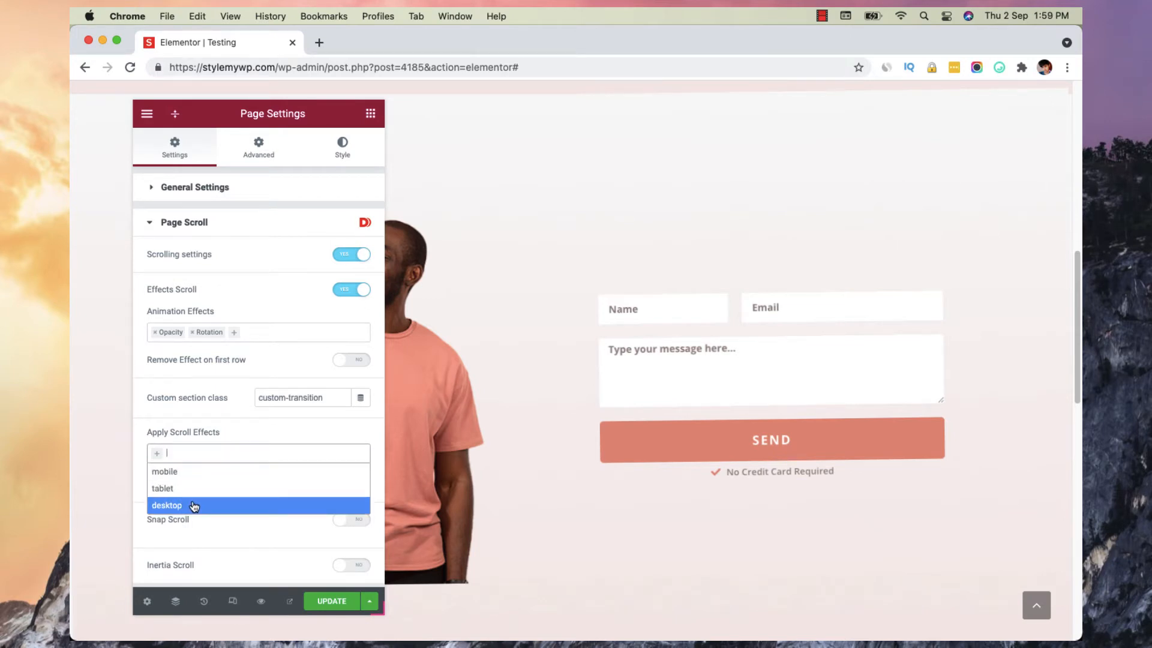
click(226, 455)
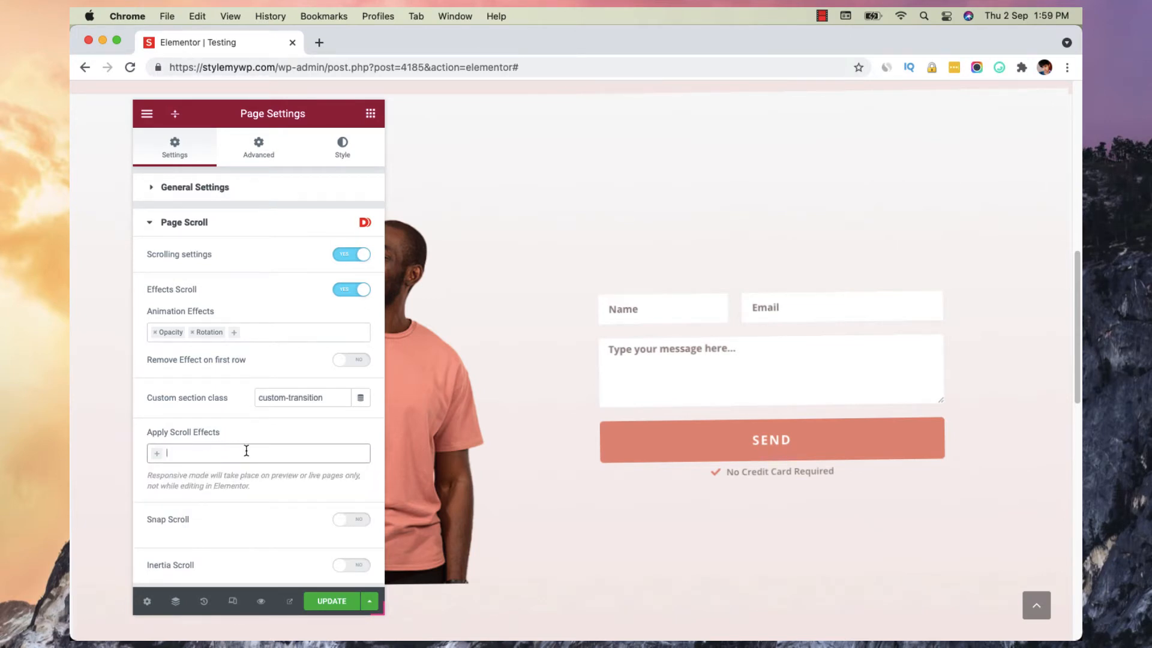
click(245, 453)
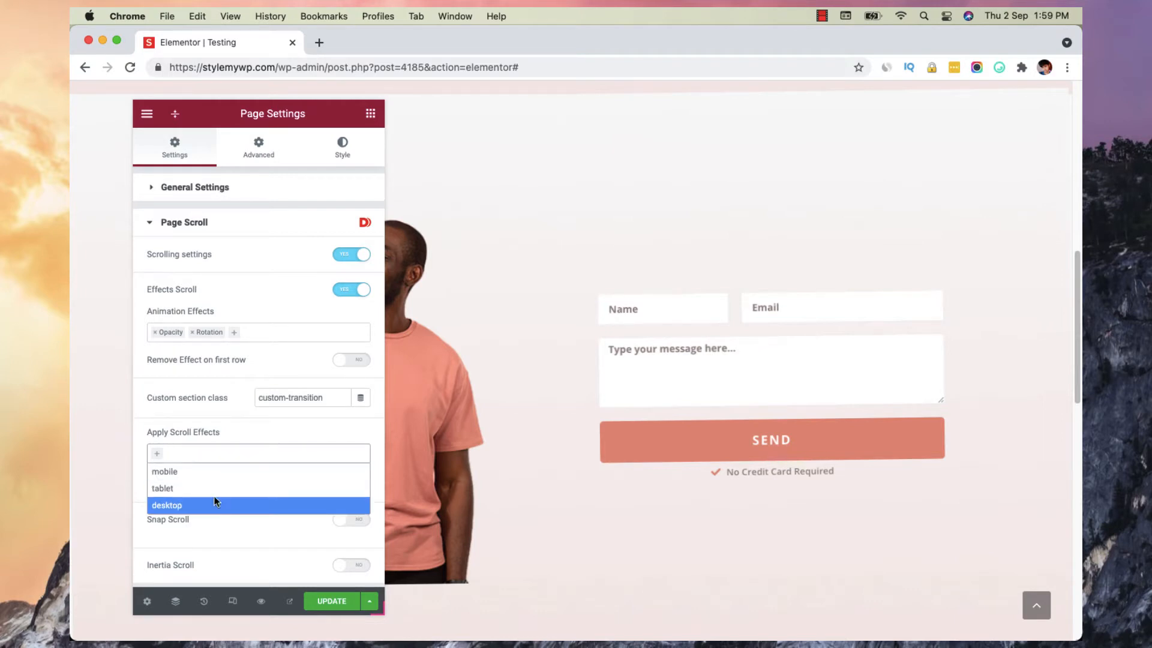
click(217, 504)
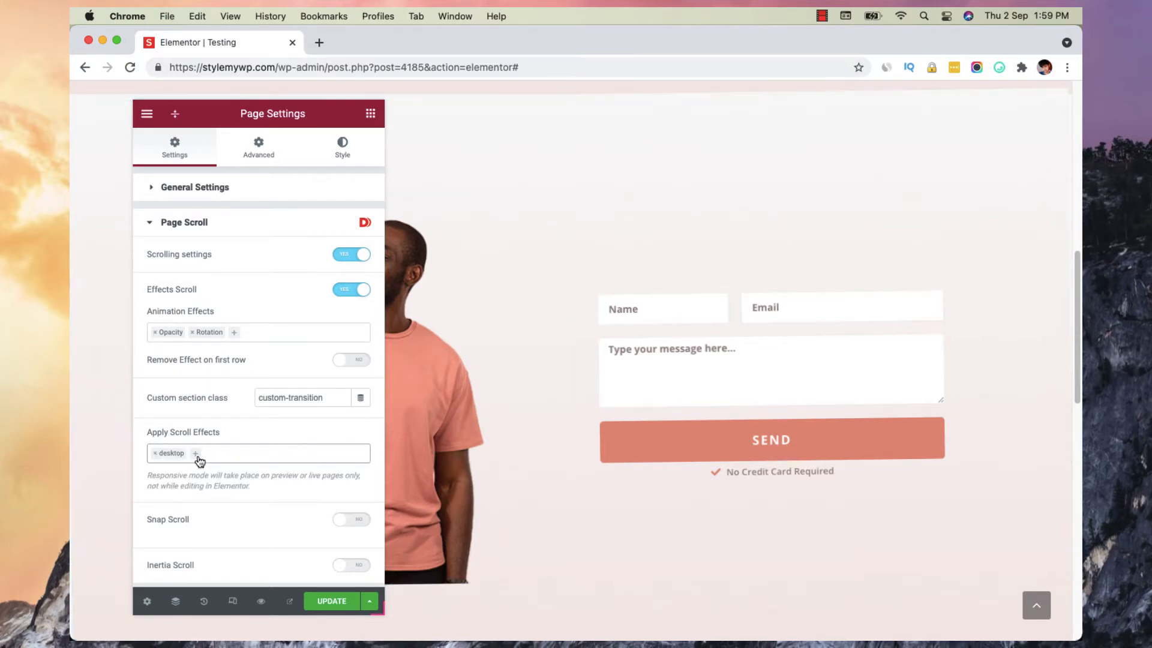
click(220, 453)
click(209, 487)
click(155, 454)
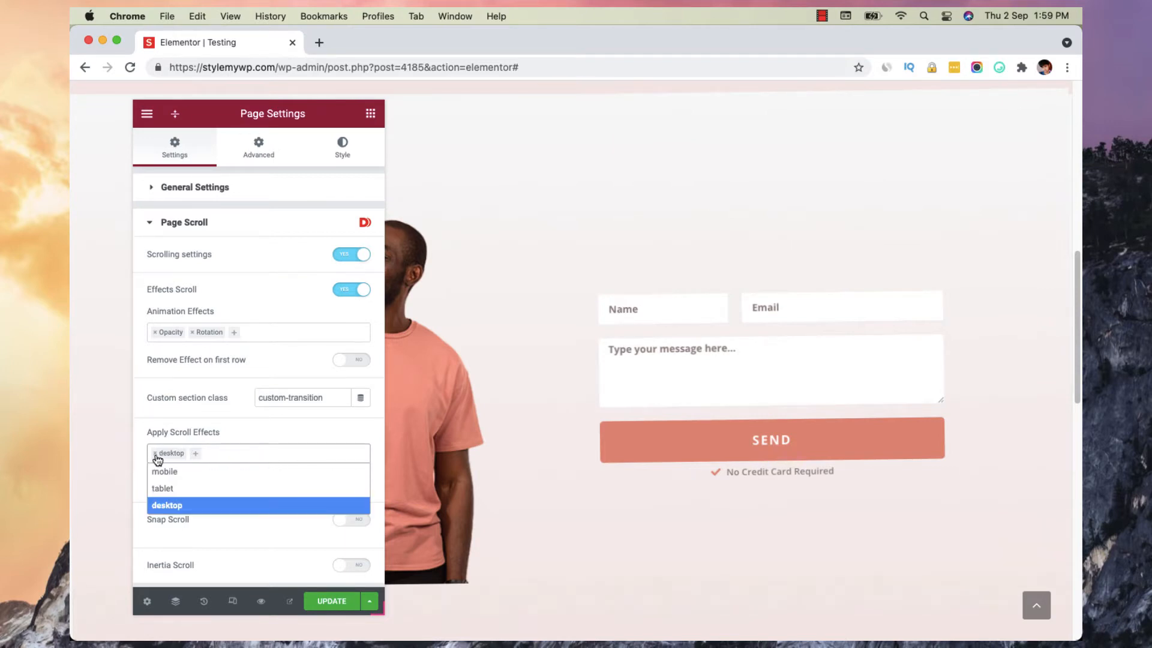
click(155, 454)
click(244, 428)
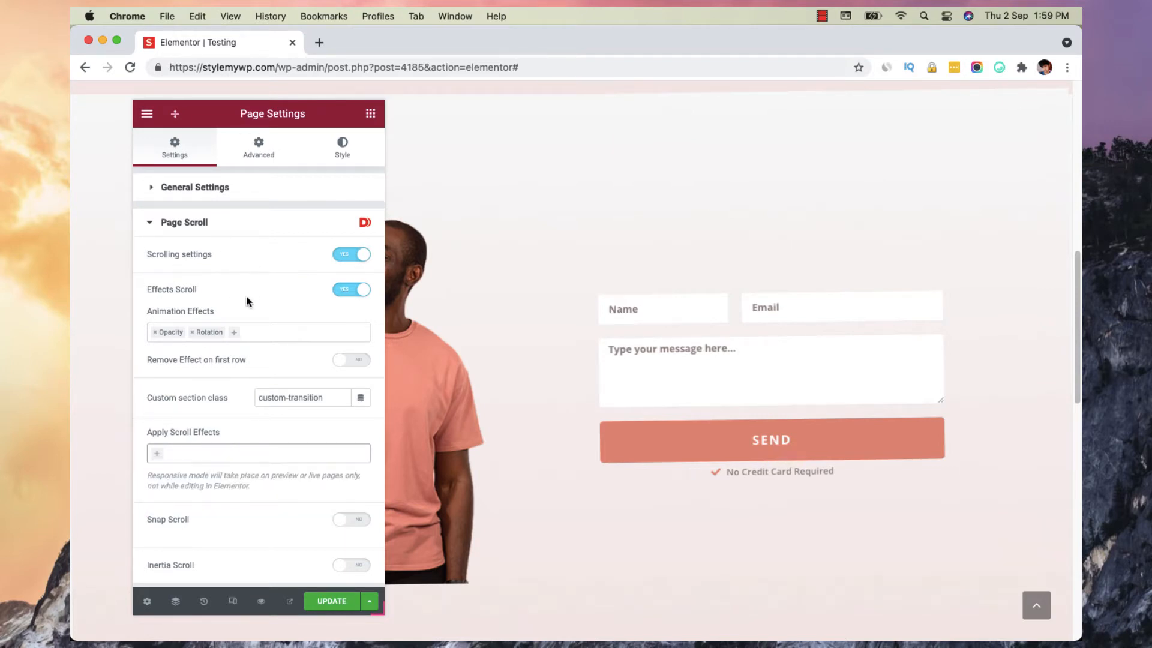
- Compare the scroll behaviour of the first section with that of the second section once more
scroll(800, 371, down, 3)
scroll(801, 370, down, 10)
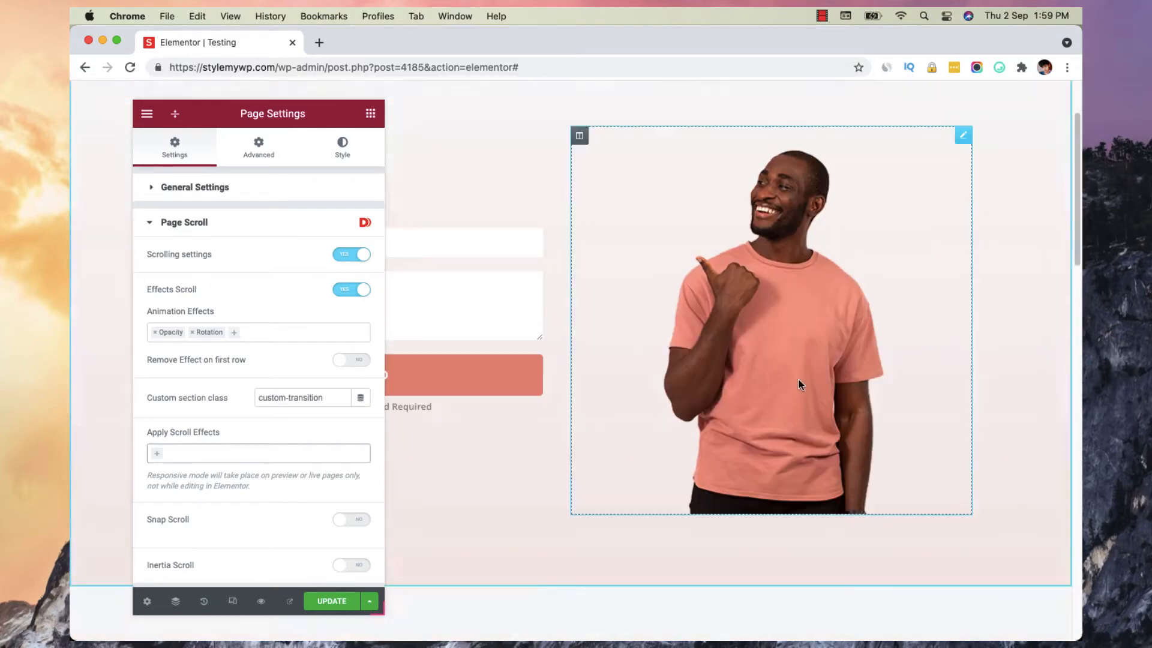
scroll(798, 384, up, 2)
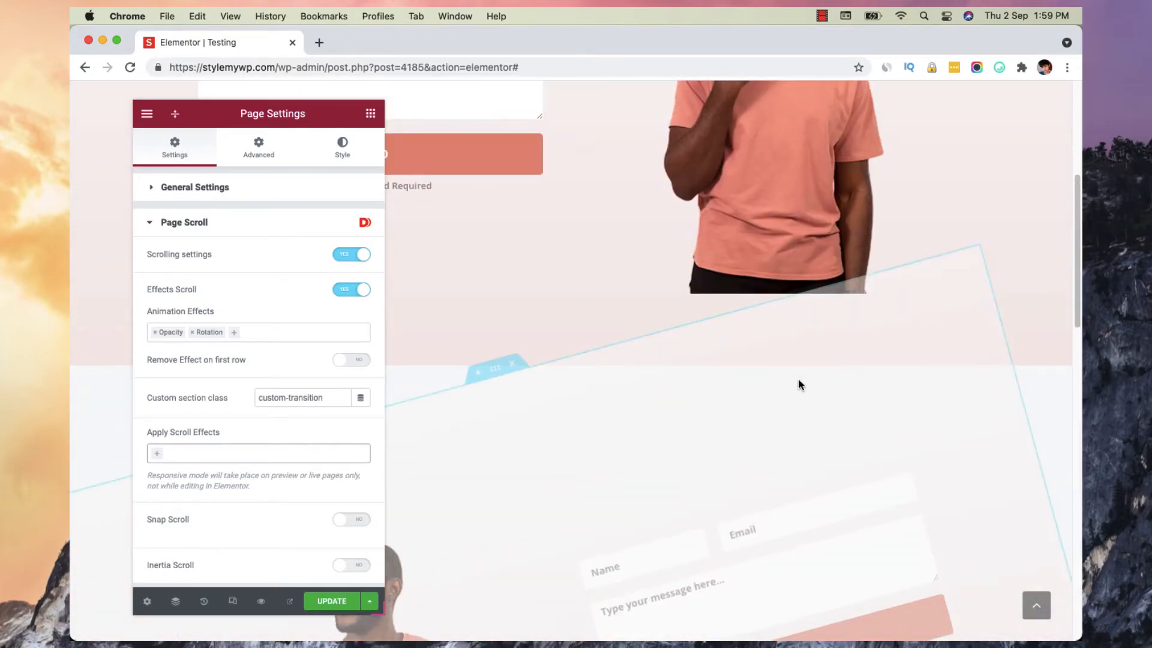
scroll(798, 381, up, 8)
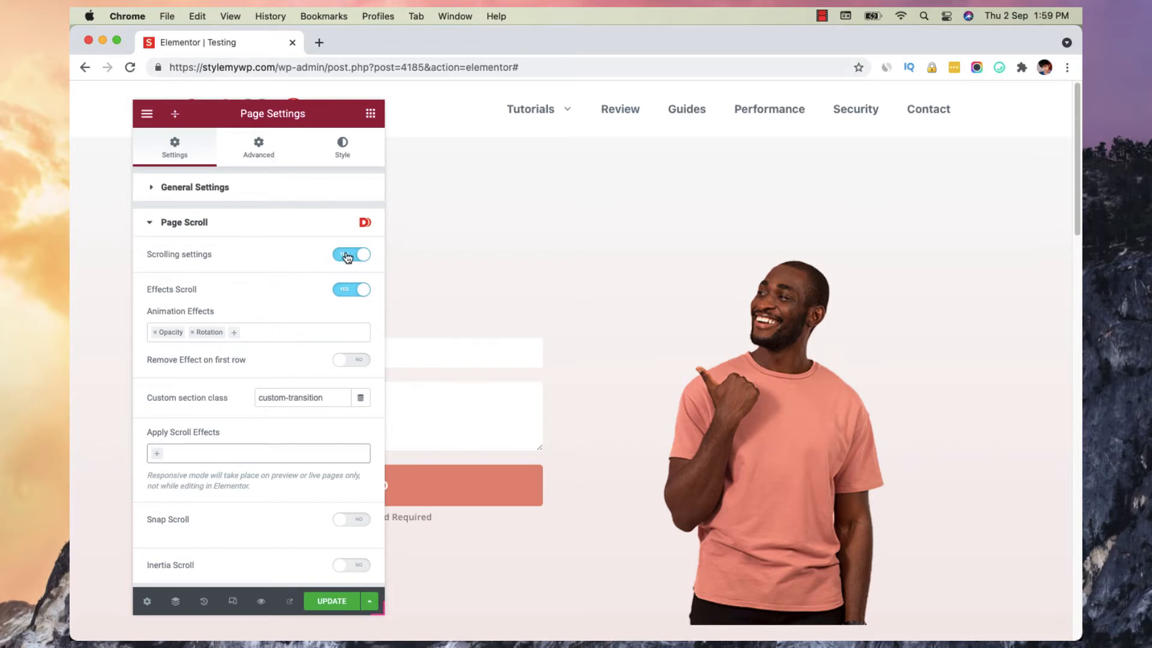
- Turn off Effects Scroll, check the page's plain scrolling and turn on Snap Scroll
click(348, 290)
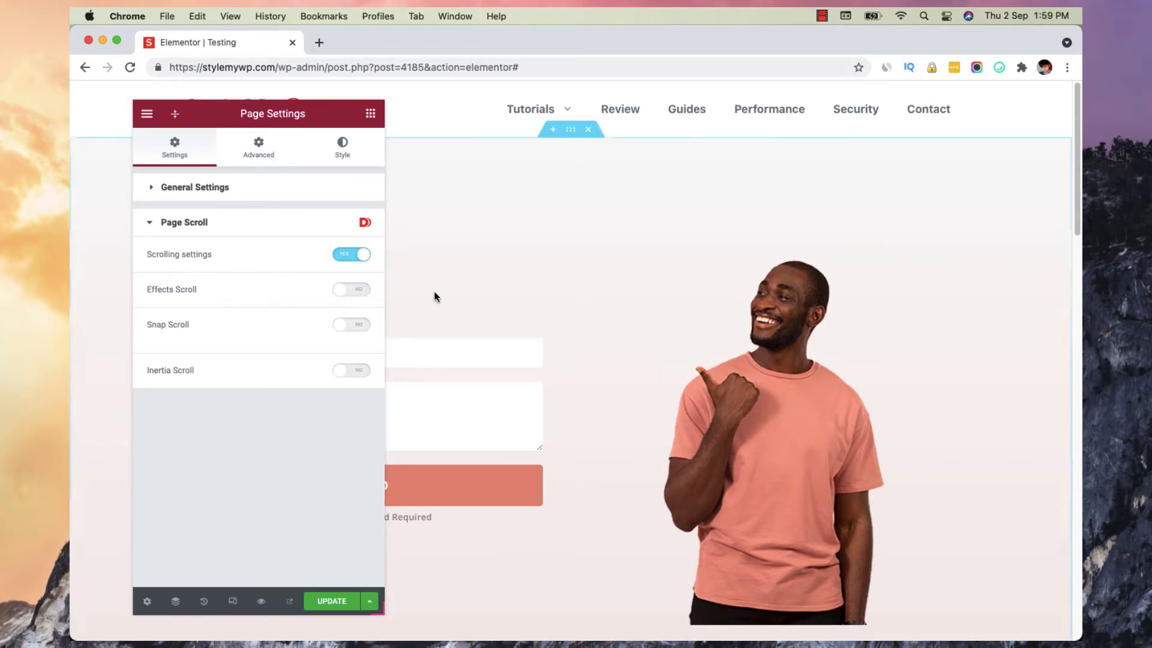
scroll(520, 372, down, 10)
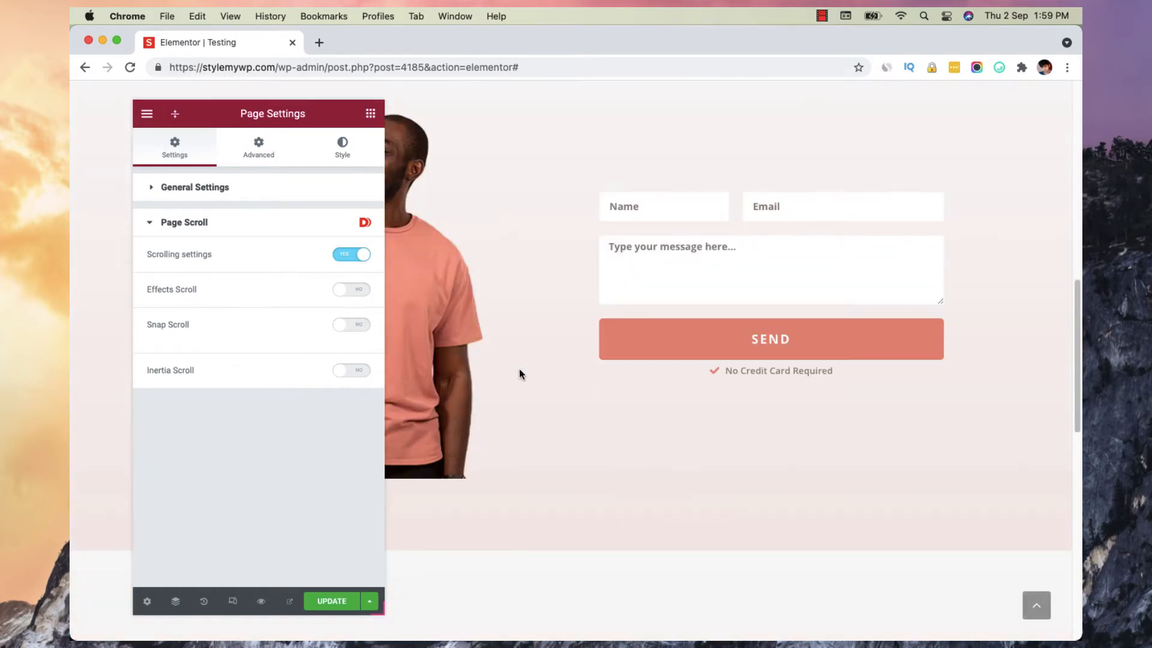
scroll(519, 372, up, 10)
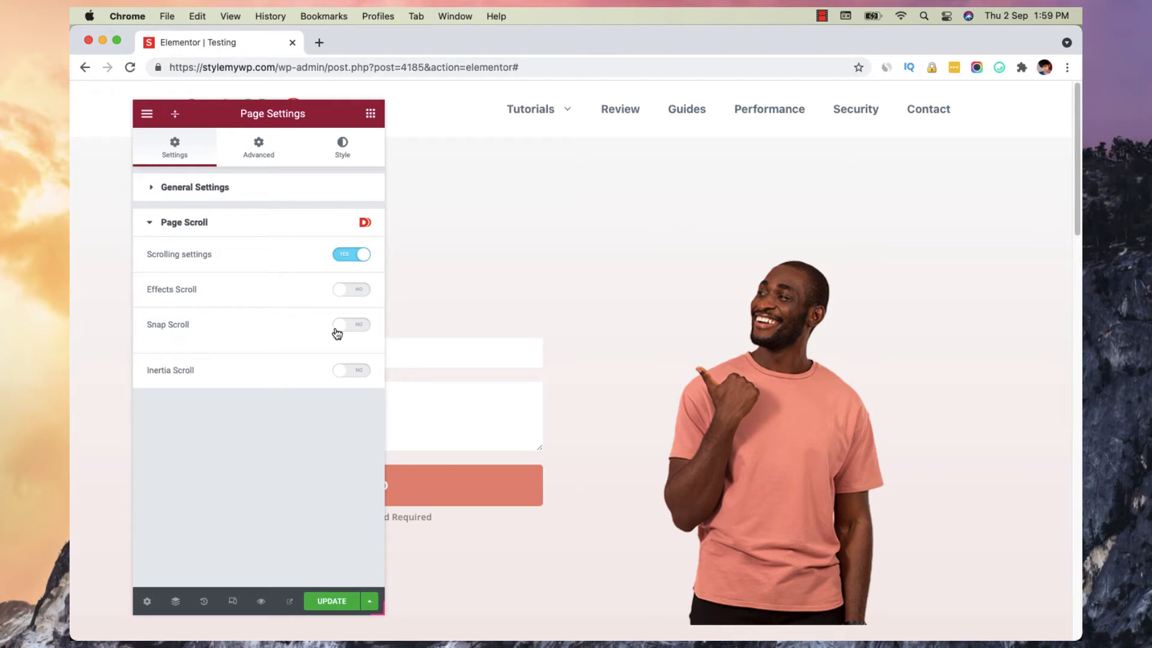
click(356, 327)
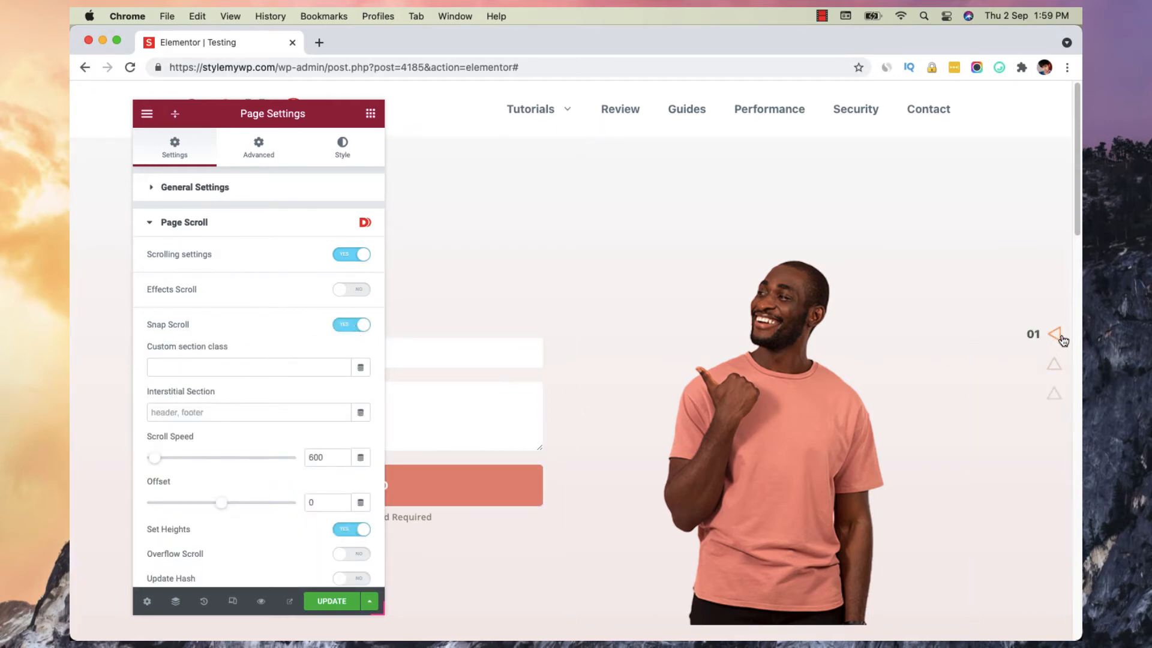
- Test the Snap Scroll navigation by jumping to sections 02 and 03, then return to section 01
click(1059, 373)
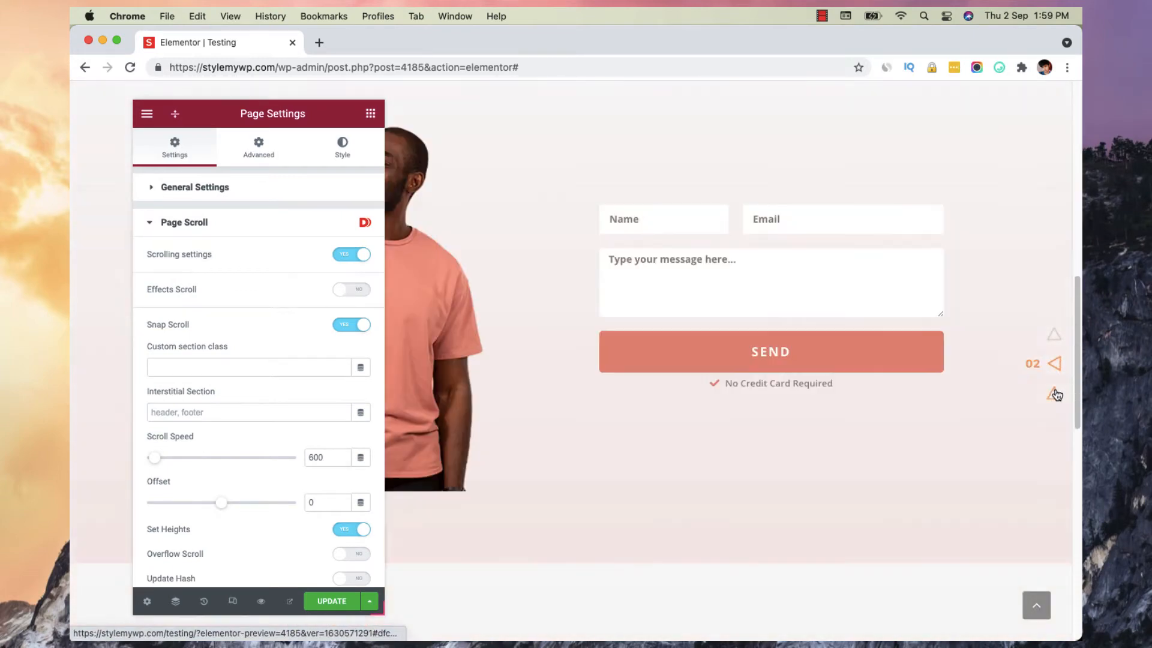
click(1056, 393)
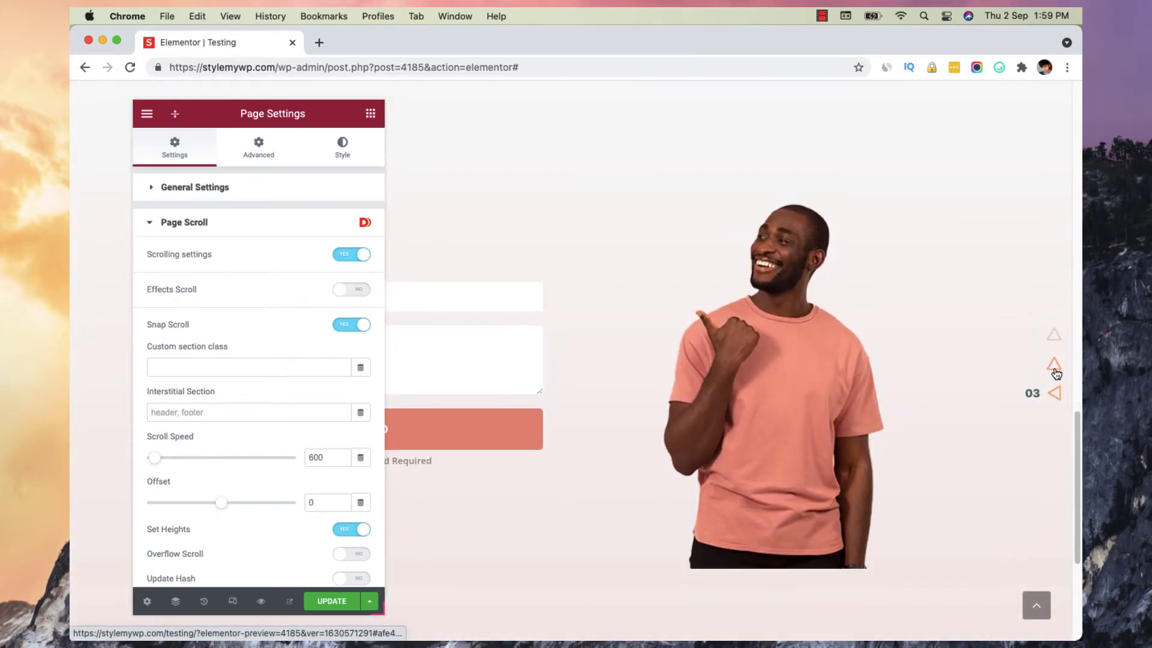
scroll(820, 314, up, 4)
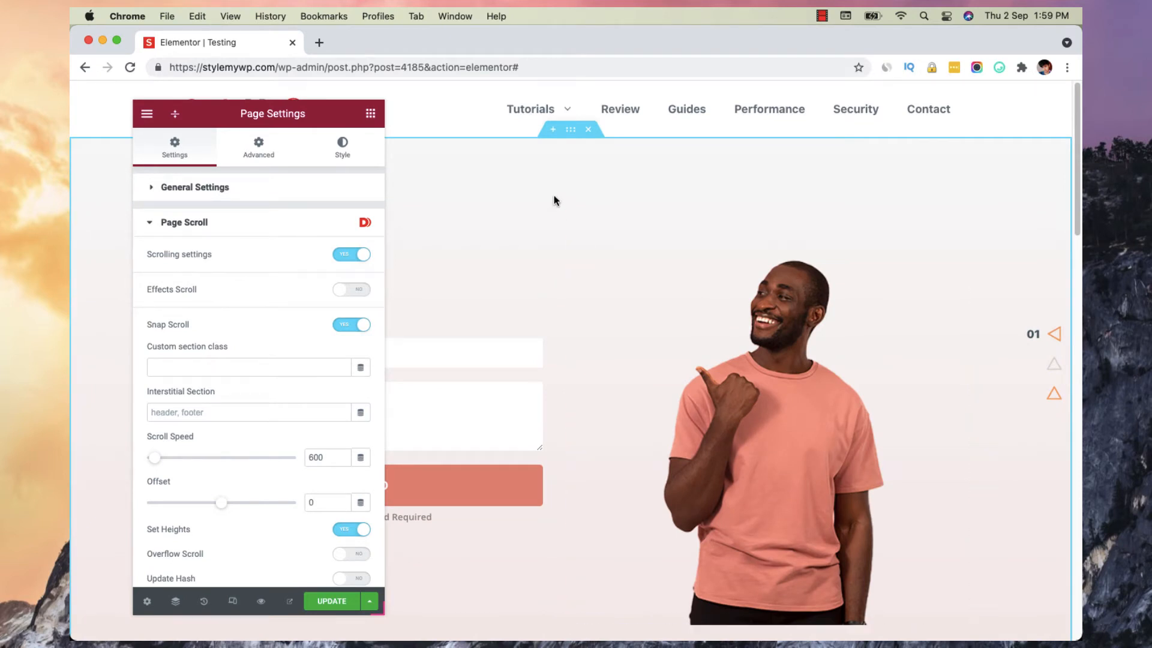
- Collapse the Page Settings panel, check how the page snaps between sections in both directions, and return to section 01 through the navigation
click(175, 114)
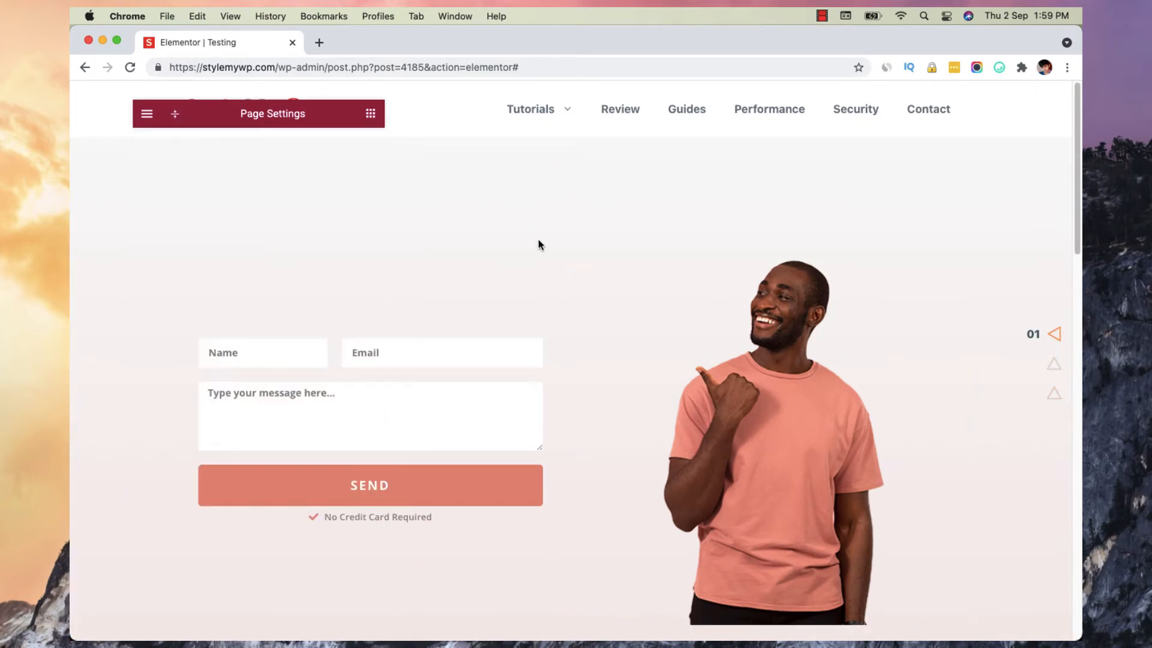
scroll(566, 264, down, 1)
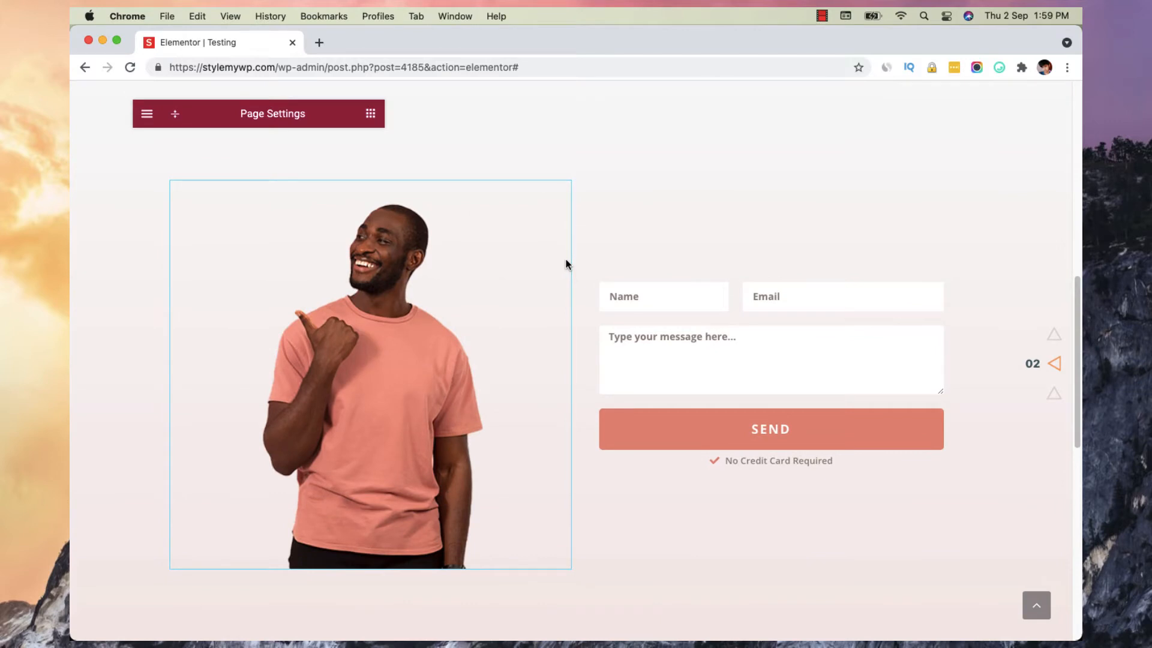
scroll(565, 264, down, 1)
scroll(566, 265, up, 1)
scroll(566, 265, up, 1)
scroll(566, 264, down, 1)
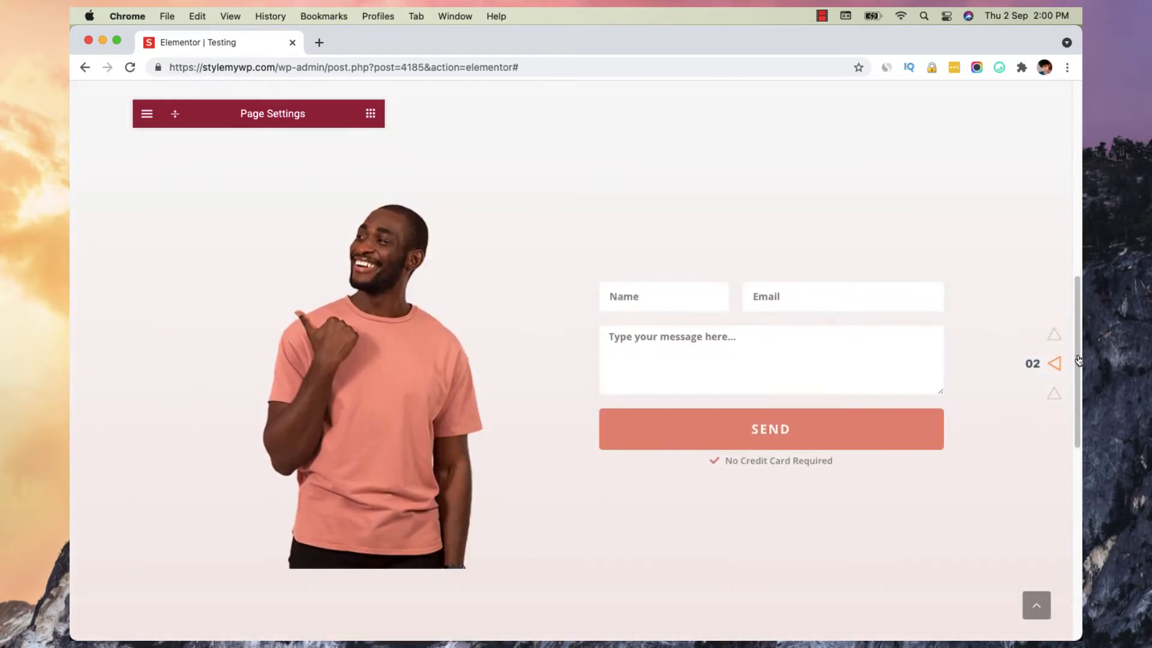
click(1054, 334)
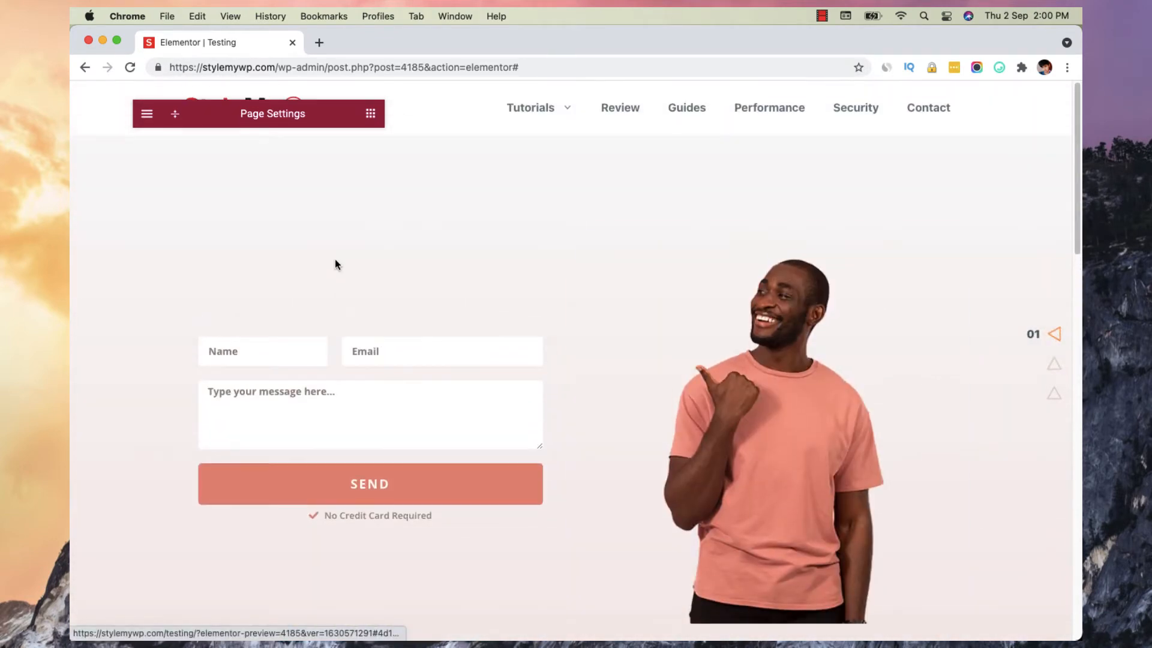
- Expand the Page Settings panel and set the Snap Scroll navigation Size to 44
click(160, 126)
scroll(224, 407, down, 3)
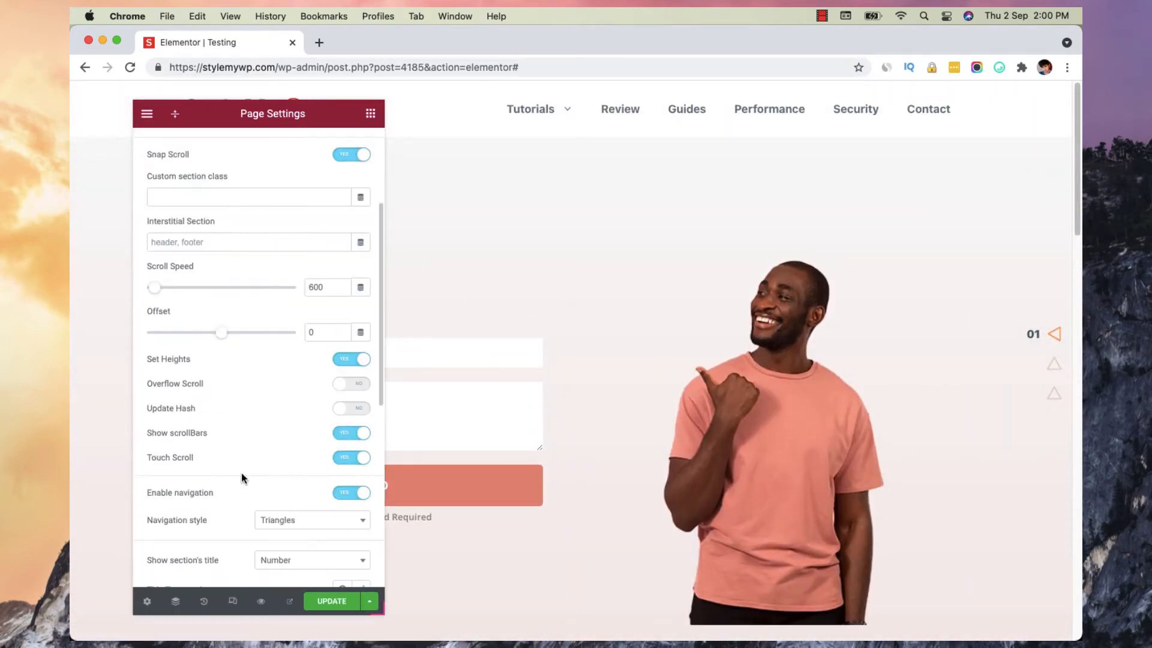
scroll(249, 402, down, 5)
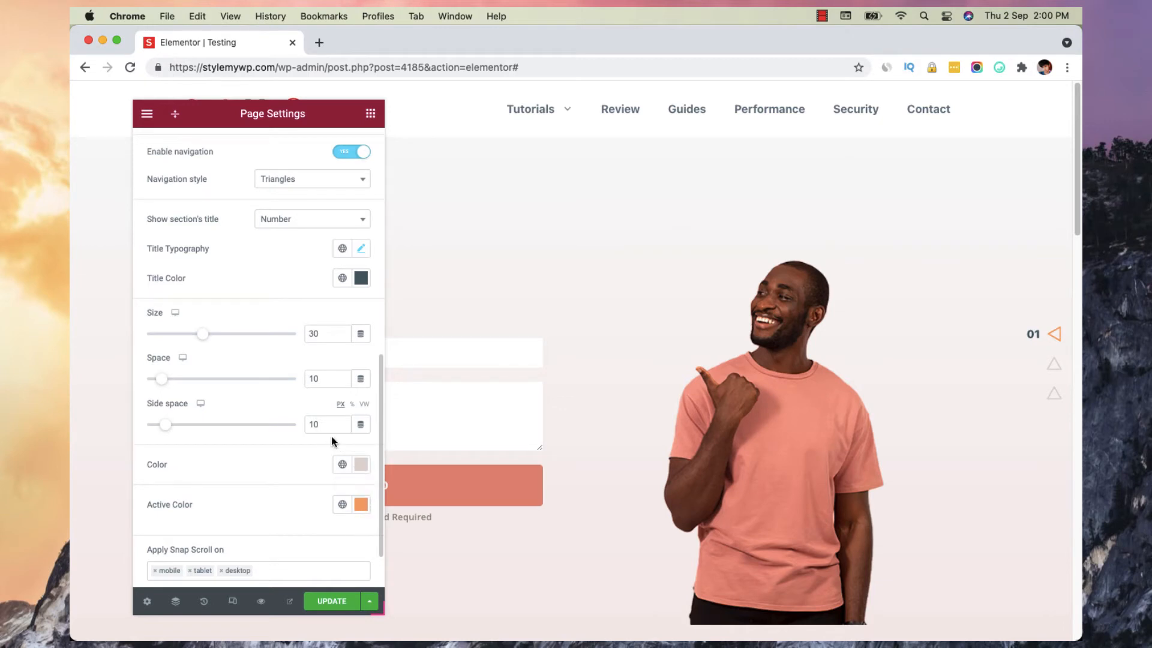
scroll(255, 424, up, 1)
drag(203, 382, 231, 376)
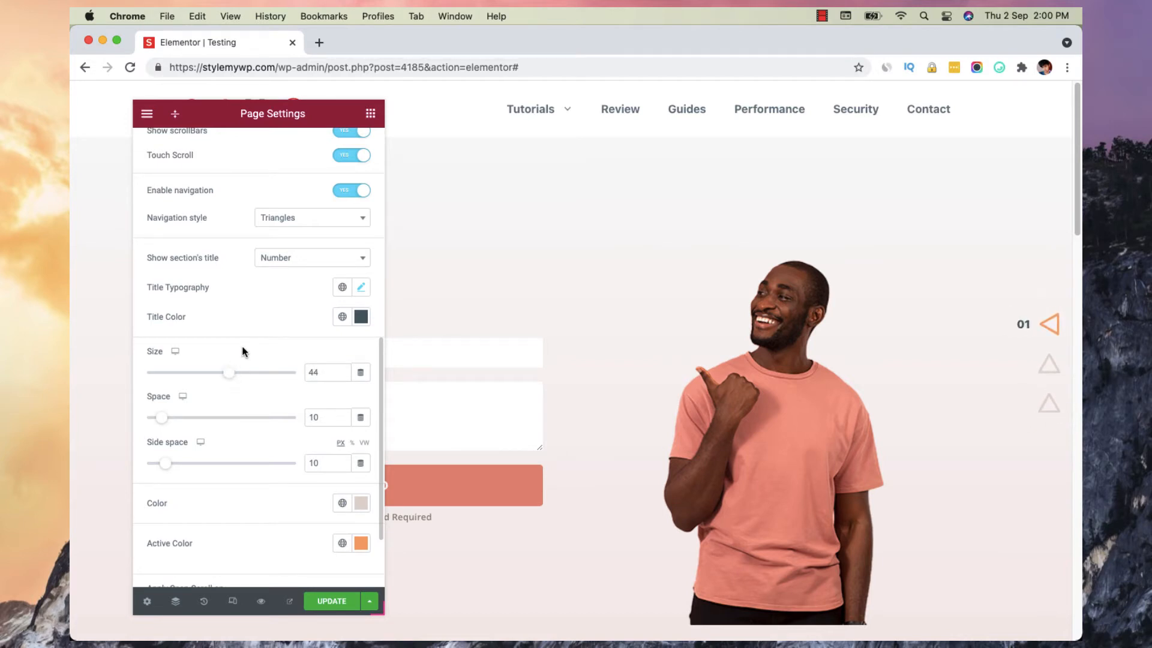
- Review the Title Typography options and test the resized triangle navigation by jumping to the third section
click(363, 288)
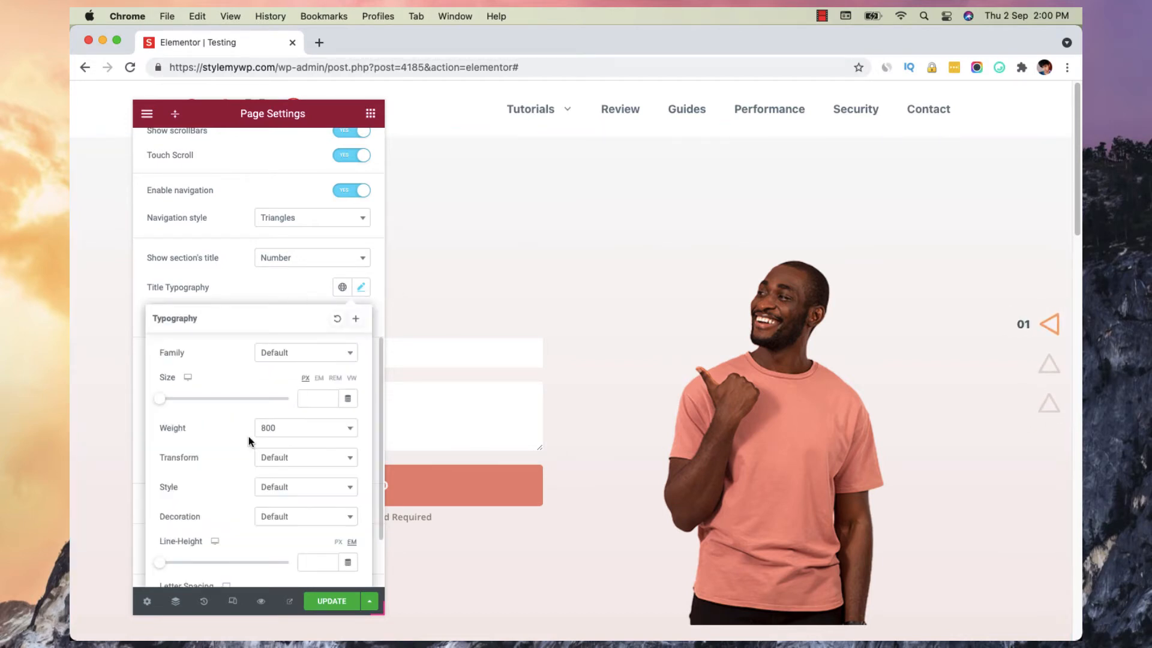
click(361, 287)
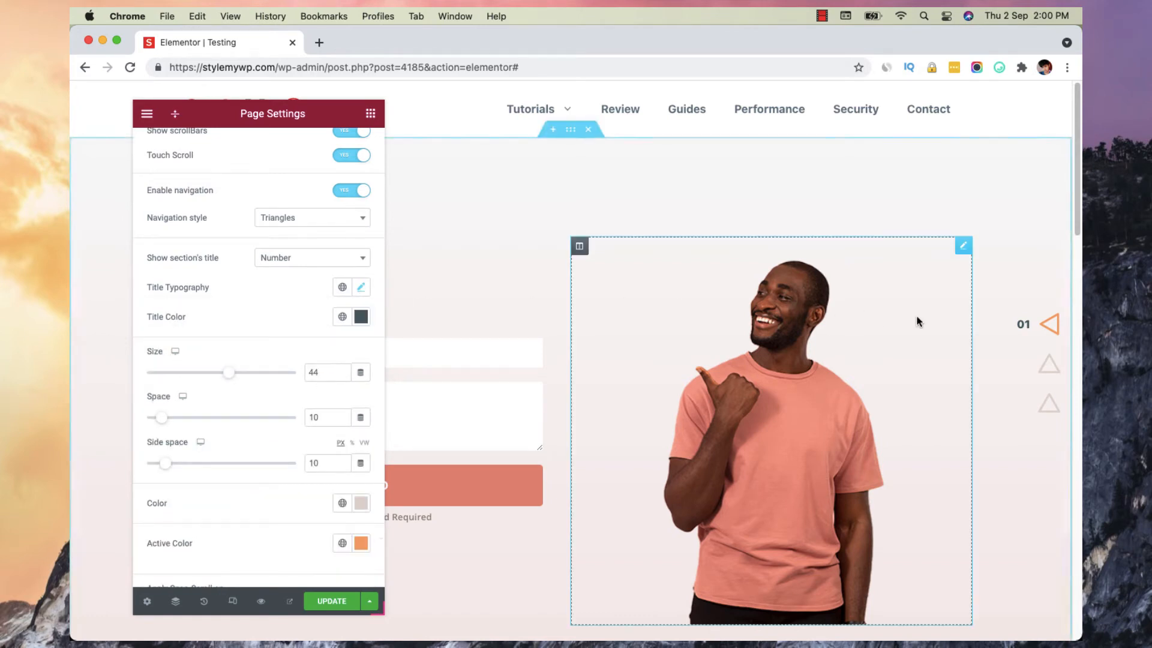
click(1050, 402)
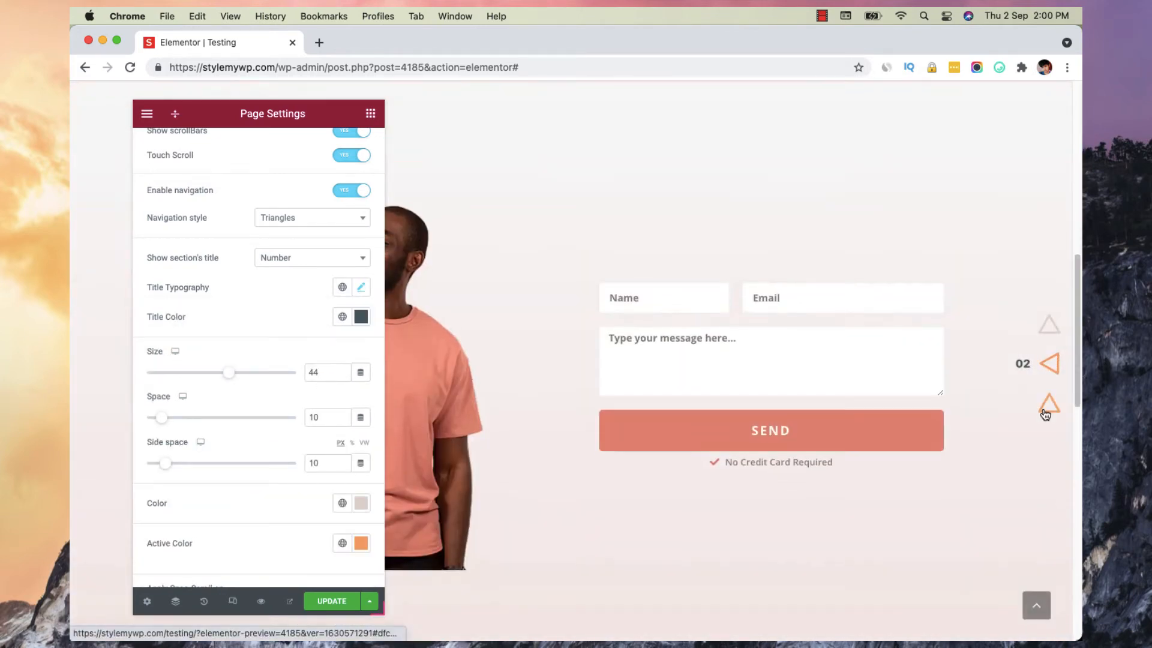
- Try the Dots navigation style and test it by moving through all three sections and back to the first
click(282, 224)
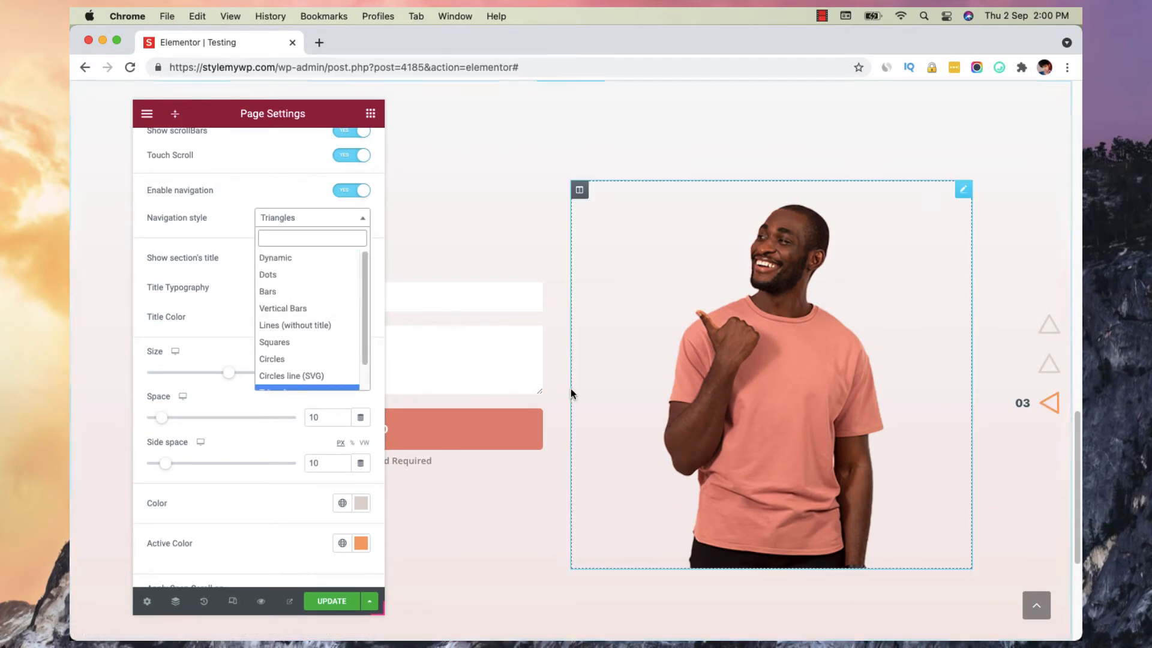
click(298, 271)
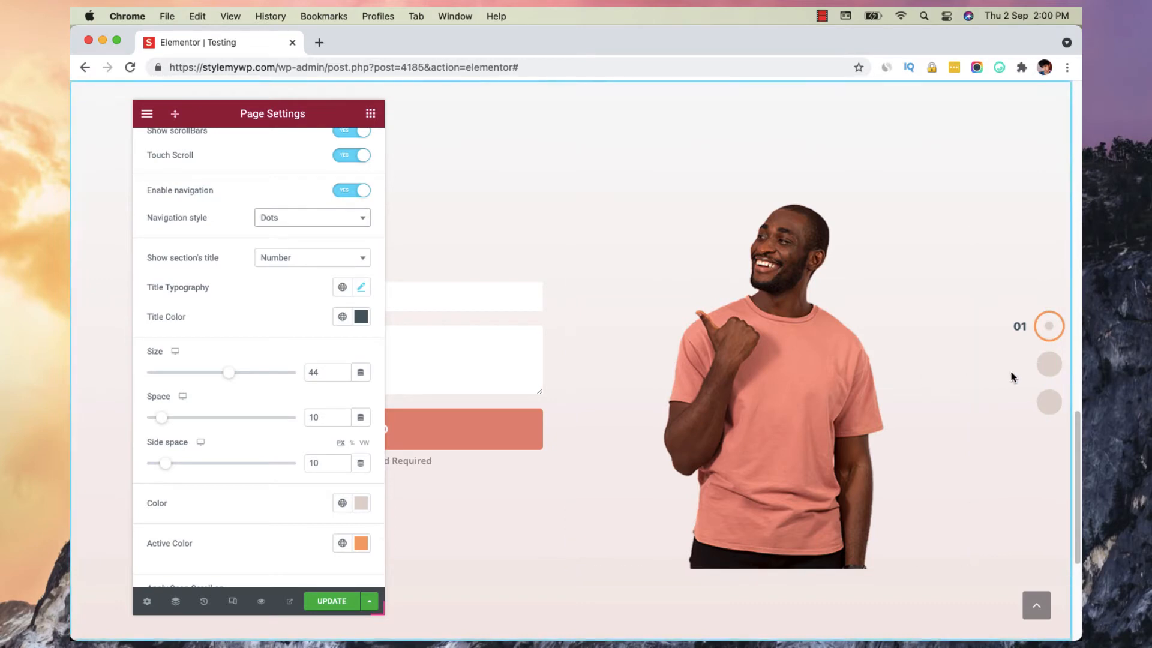
click(1049, 365)
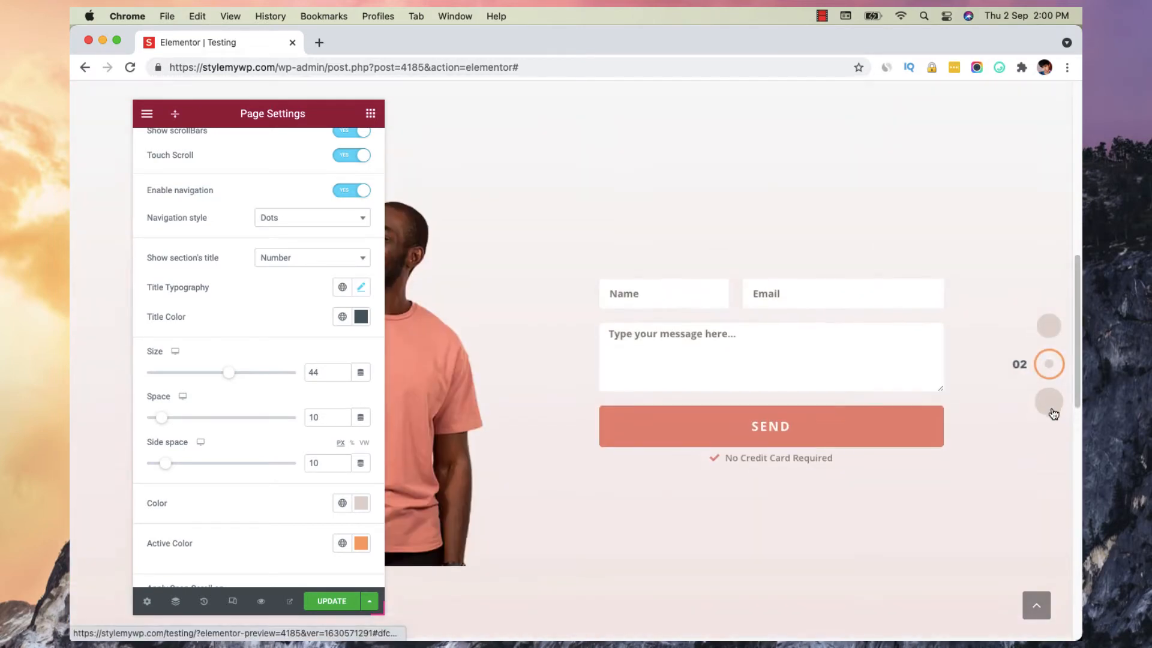
click(1051, 402)
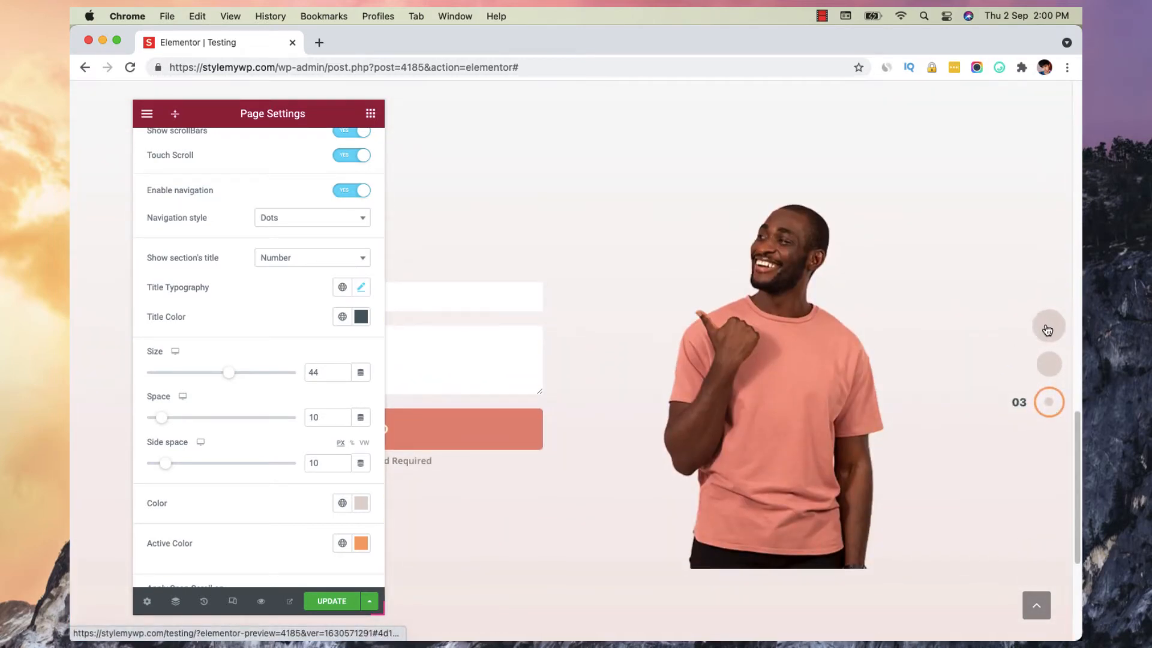
scroll(706, 403, up, 2)
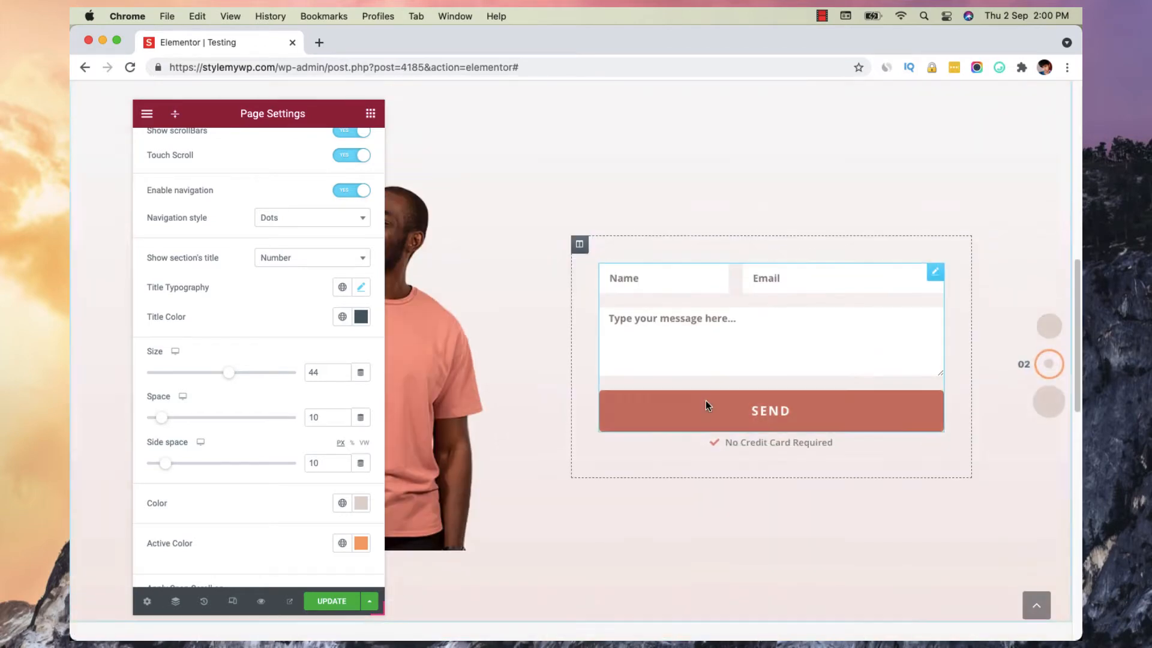
scroll(706, 401, up, 2)
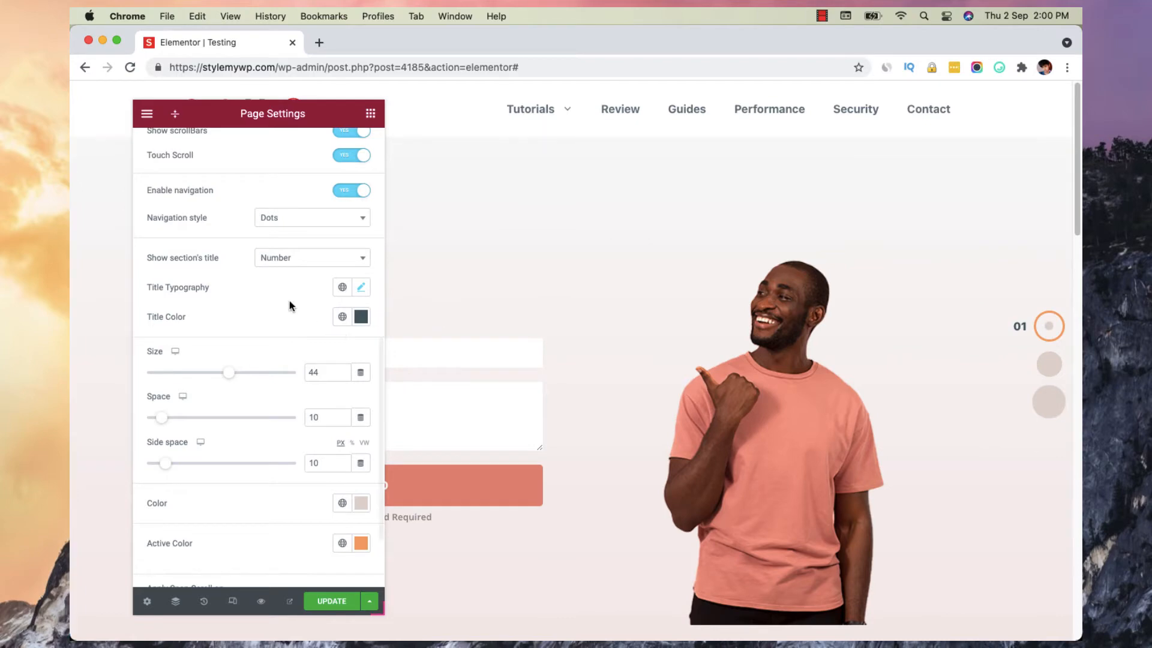
- Try the Dynamic navigation style and check it while scrolling the page down and back up
click(270, 223)
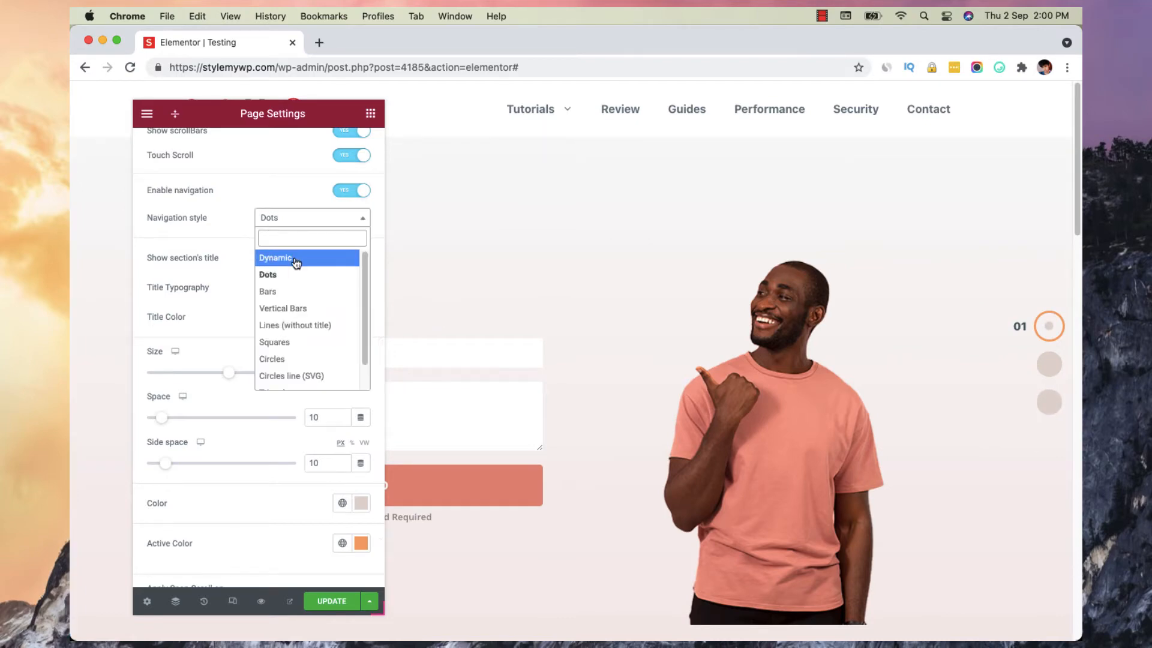
click(296, 260)
scroll(900, 408, down, 9)
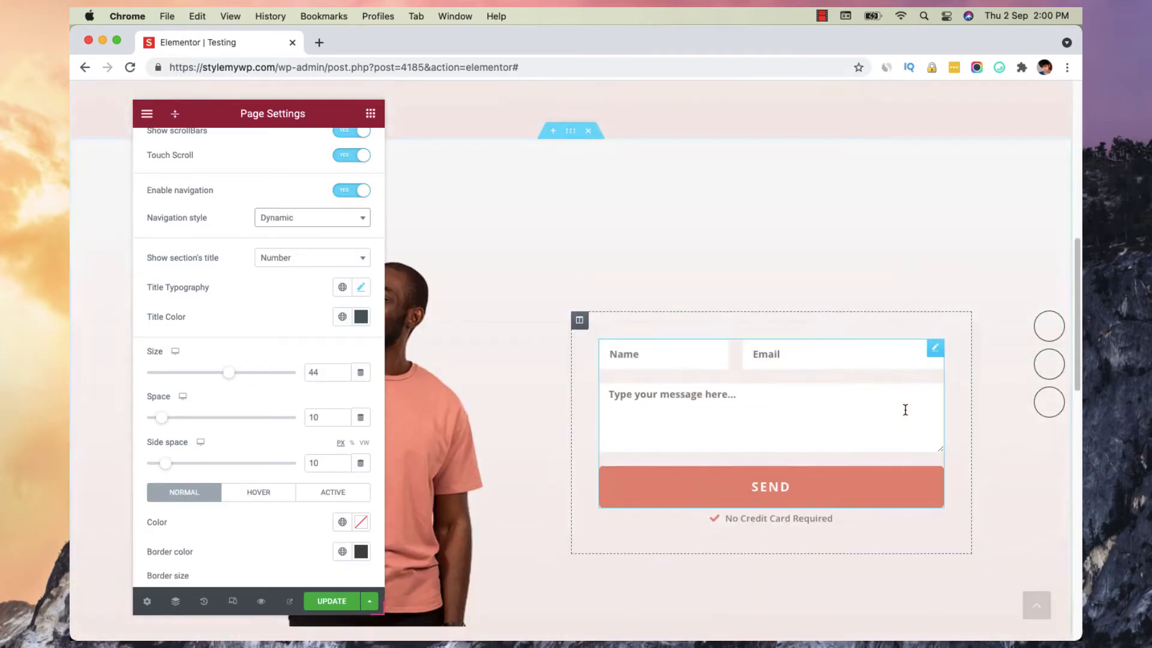
scroll(840, 408, up, 9)
- Try the Vertical Bars navigation style and check it while scrolling between sections
click(320, 223)
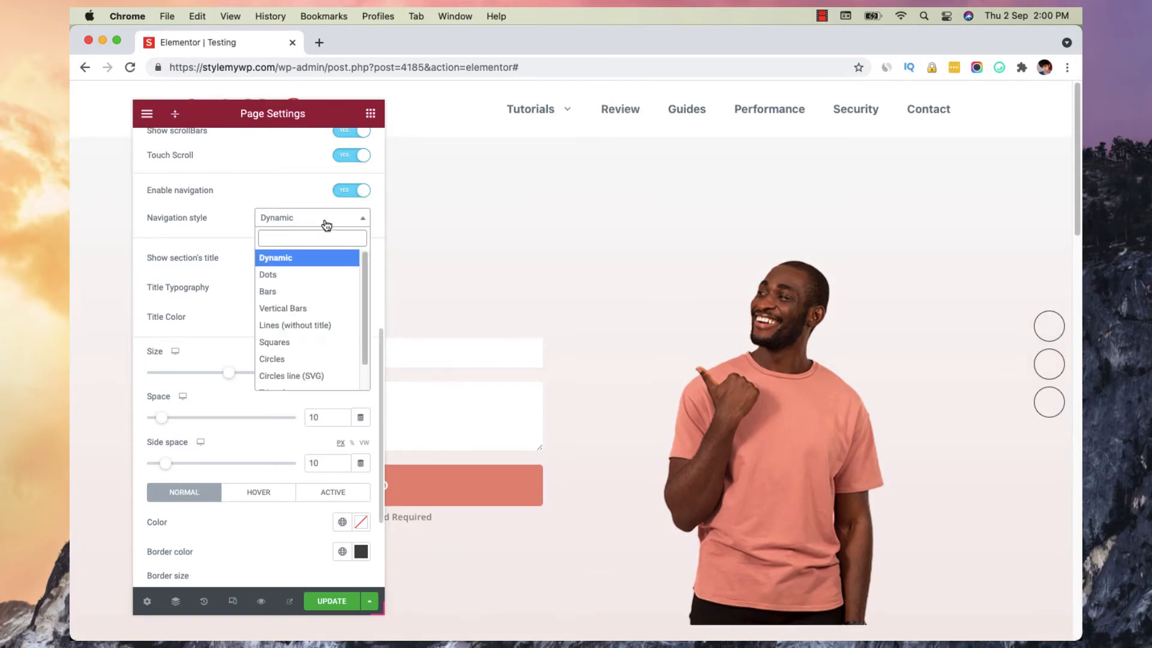
click(323, 304)
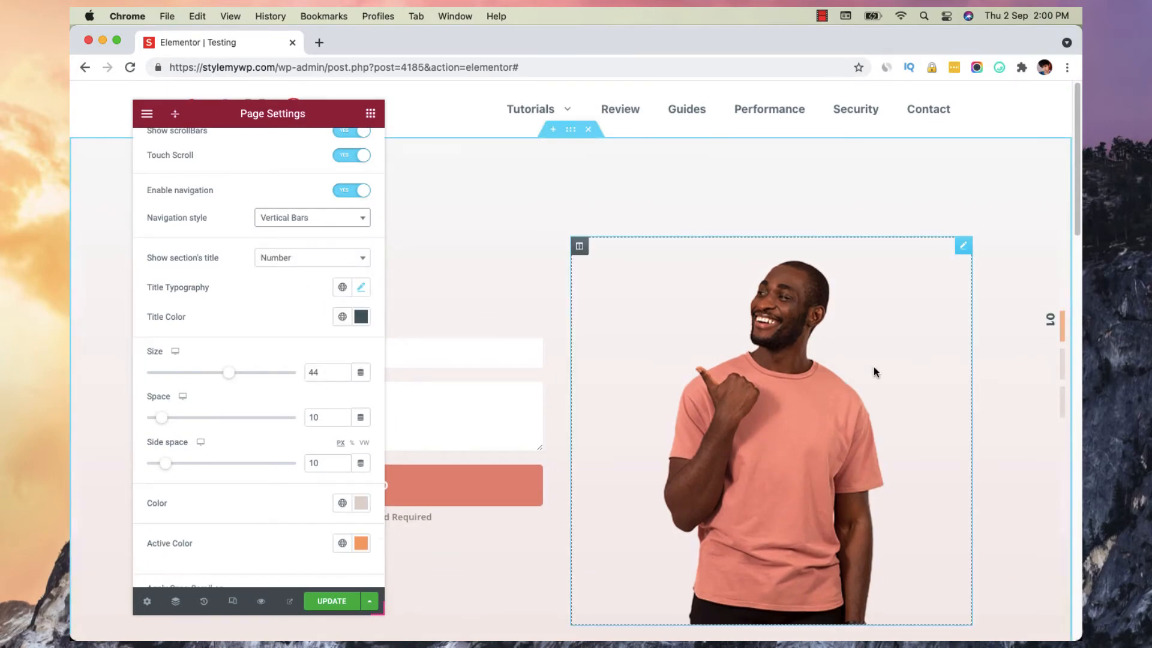
scroll(870, 374, down, 5)
scroll(867, 376, up, 2)
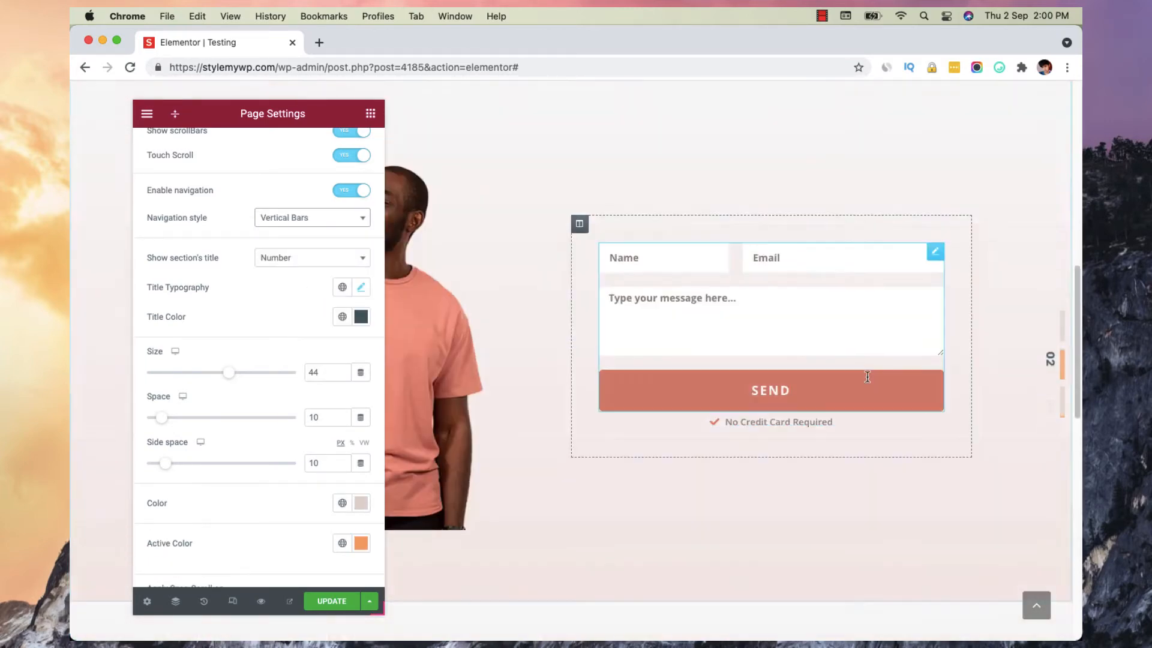
- Try the Squares navigation style and check it on the second and third sections
click(313, 226)
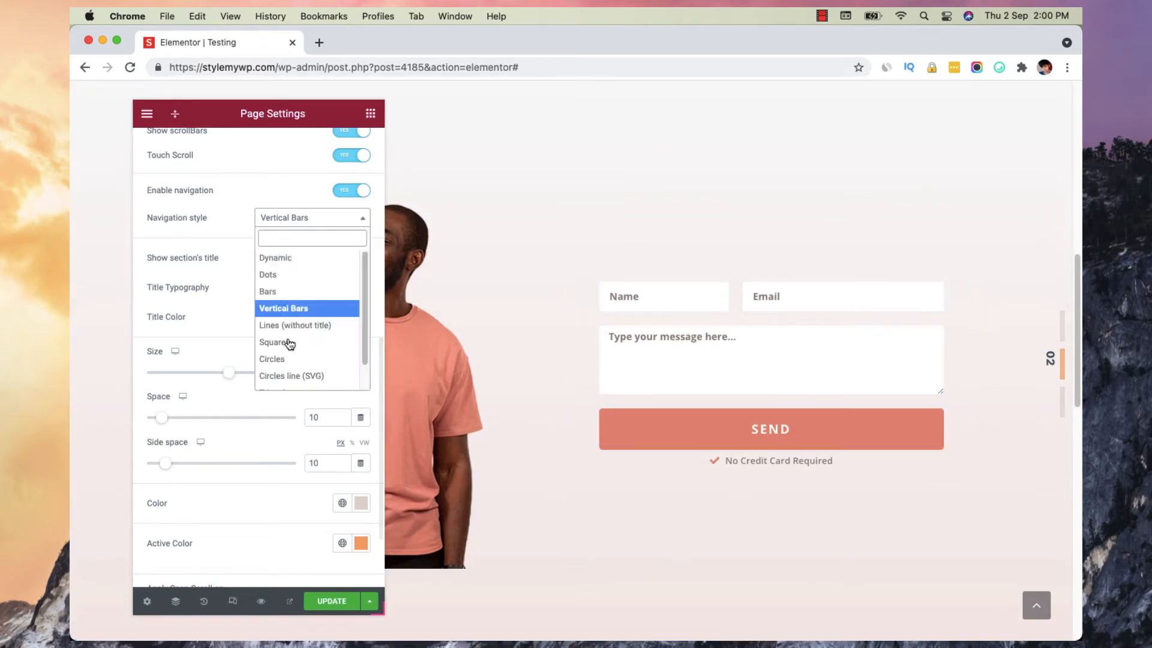
click(292, 344)
scroll(584, 360, down, 3)
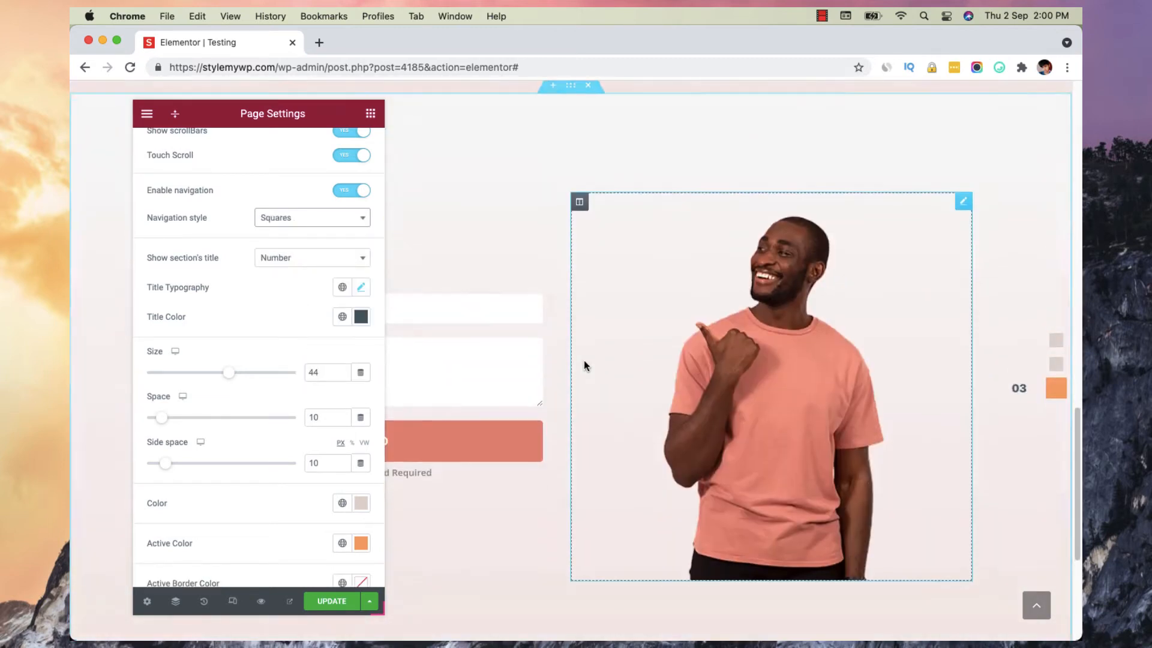
scroll(585, 361, up, 3)
- Try the Circles navigation style and scroll through the page back to the first section
click(307, 228)
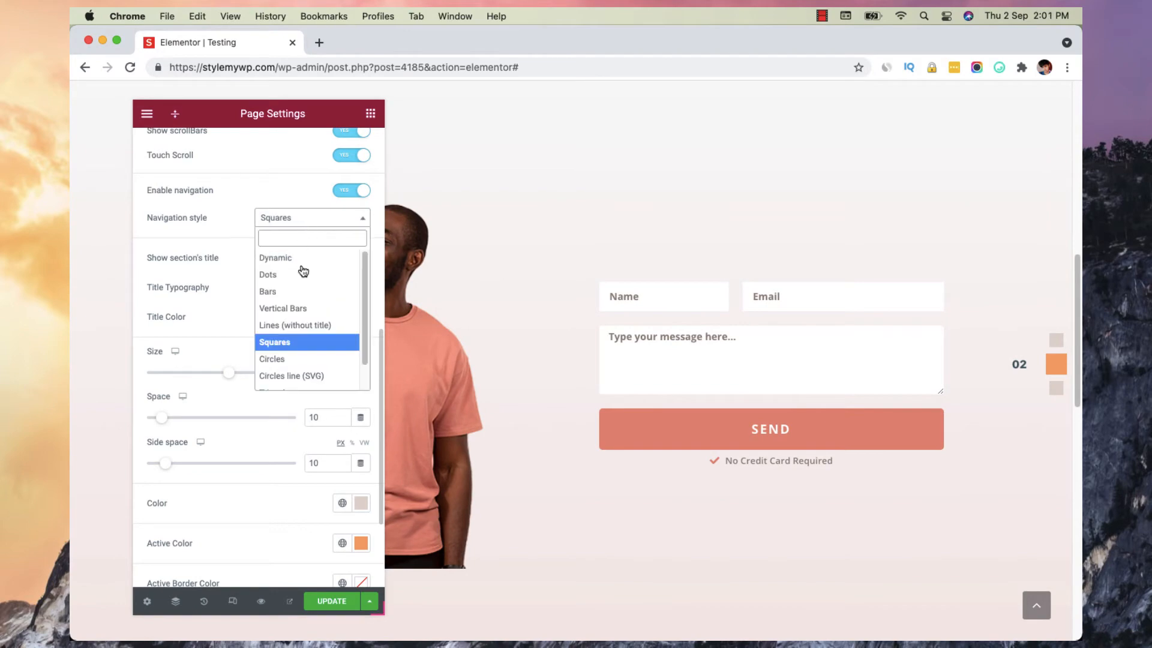
click(300, 358)
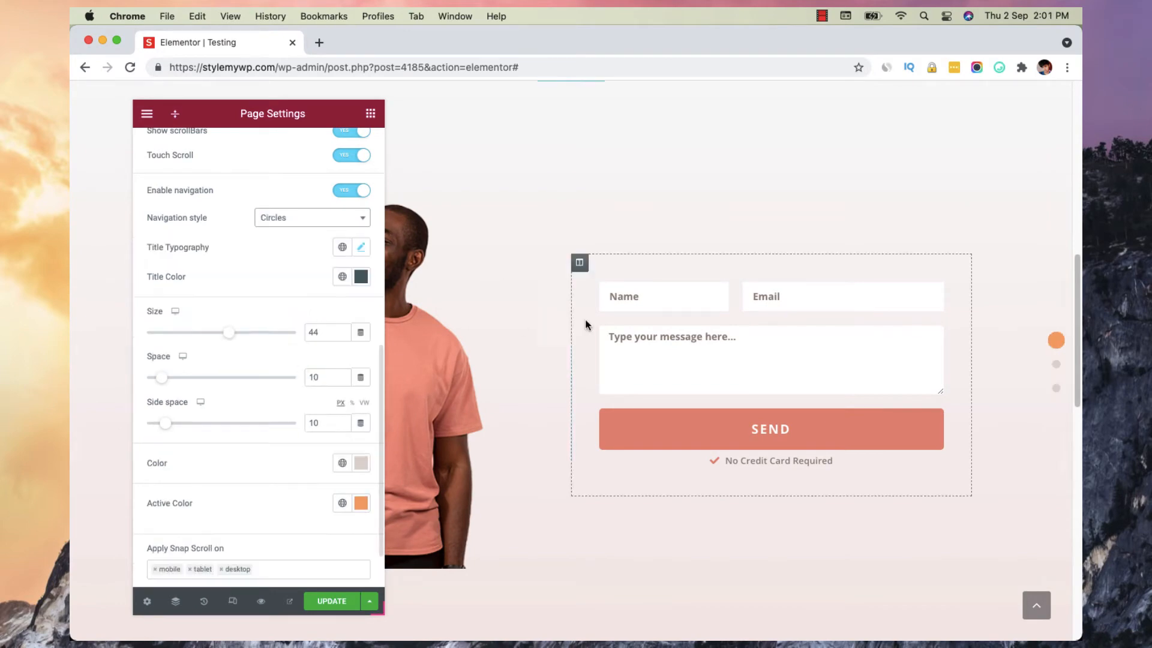
scroll(585, 319, down, 3)
scroll(620, 336, up, 6)
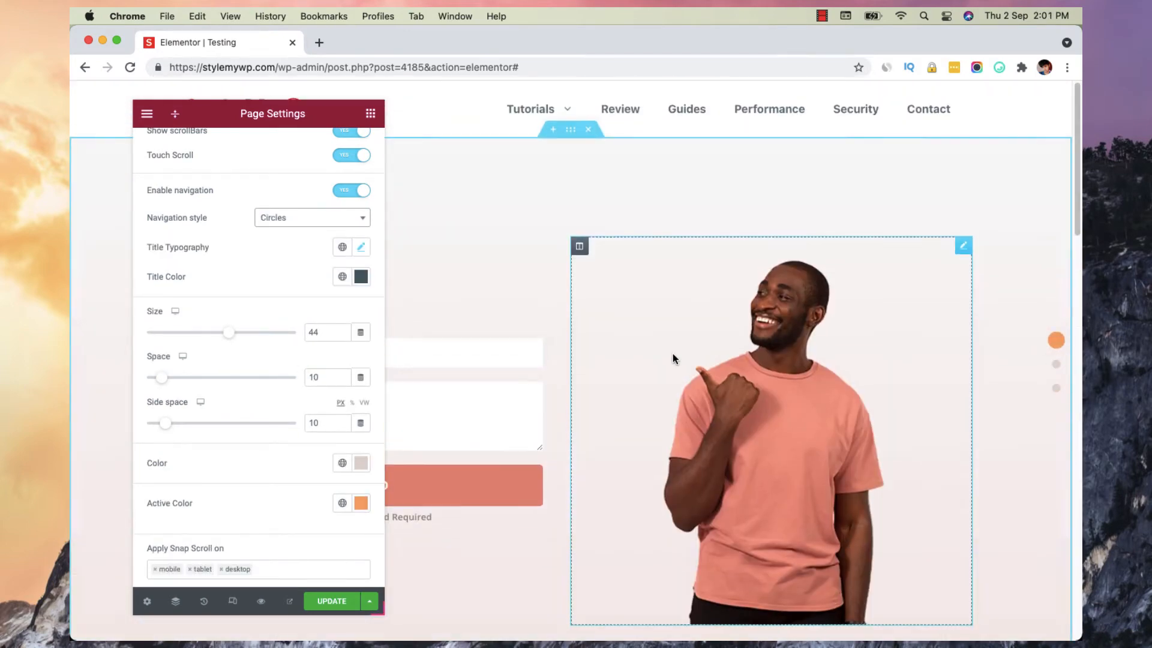
- Try switching the navigation style back to Triangles
click(307, 217)
scroll(295, 327, down, 2)
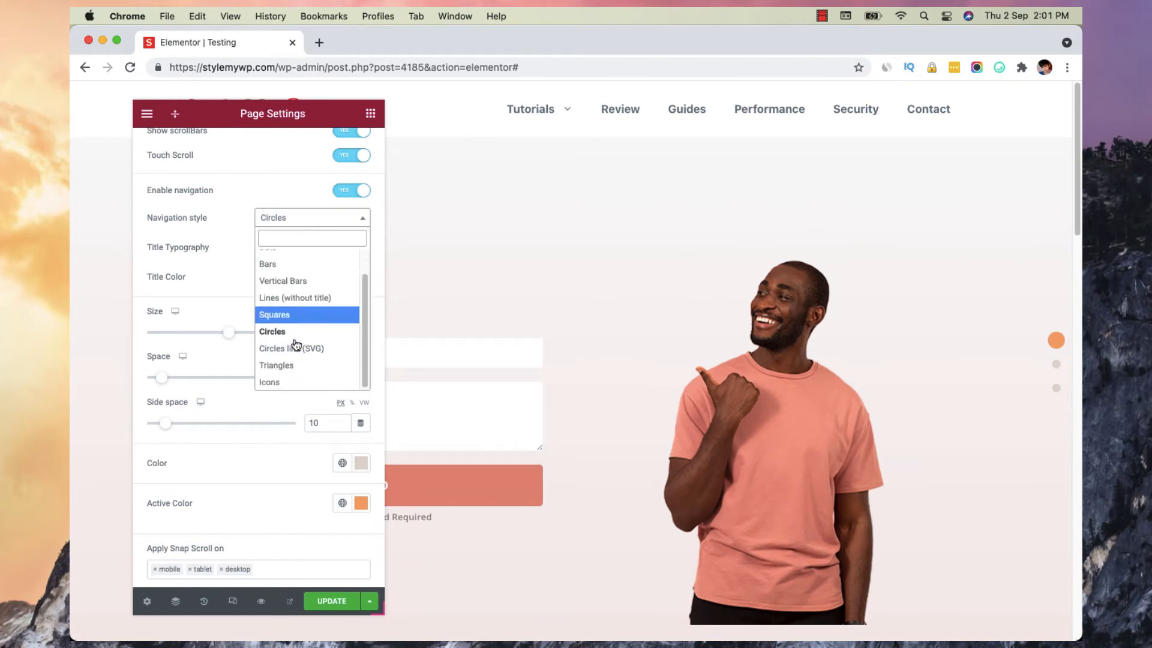
click(290, 365)
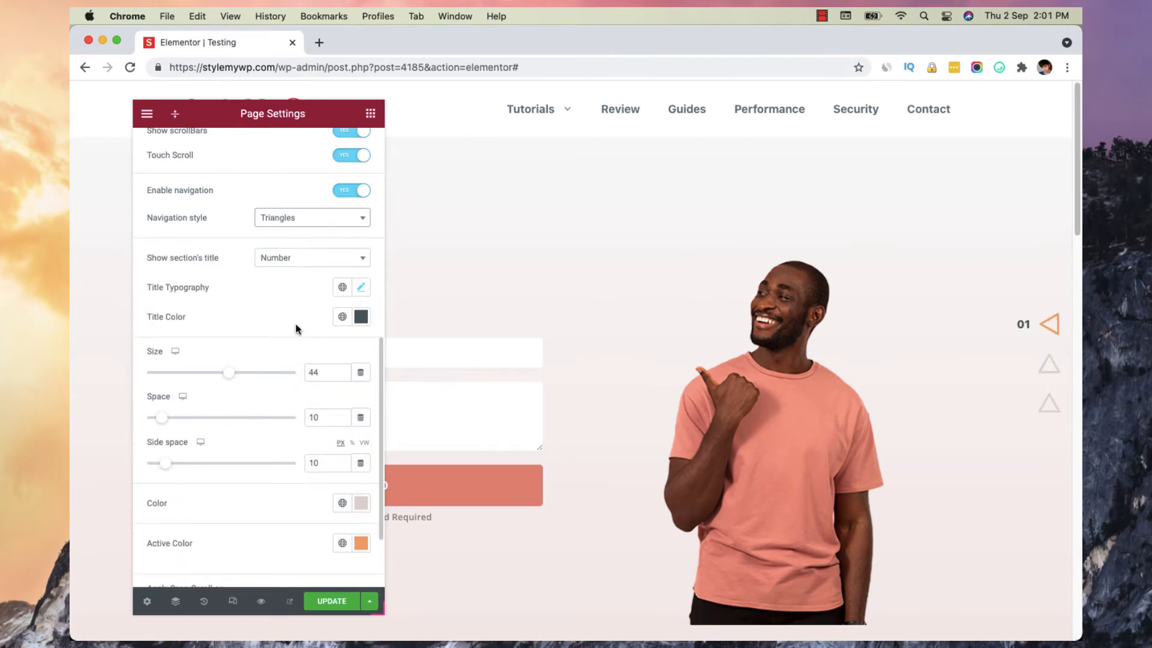
- Set the navigation style to Icons and insert the Step backward icon from the Icon Library
click(296, 219)
click(286, 387)
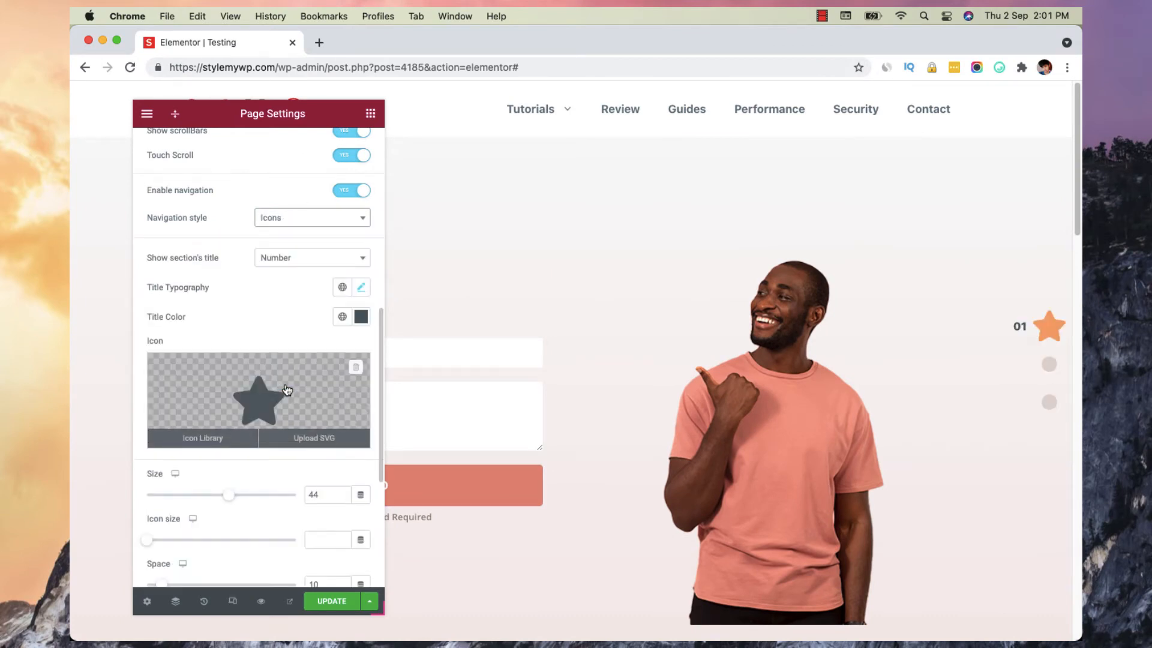
click(234, 408)
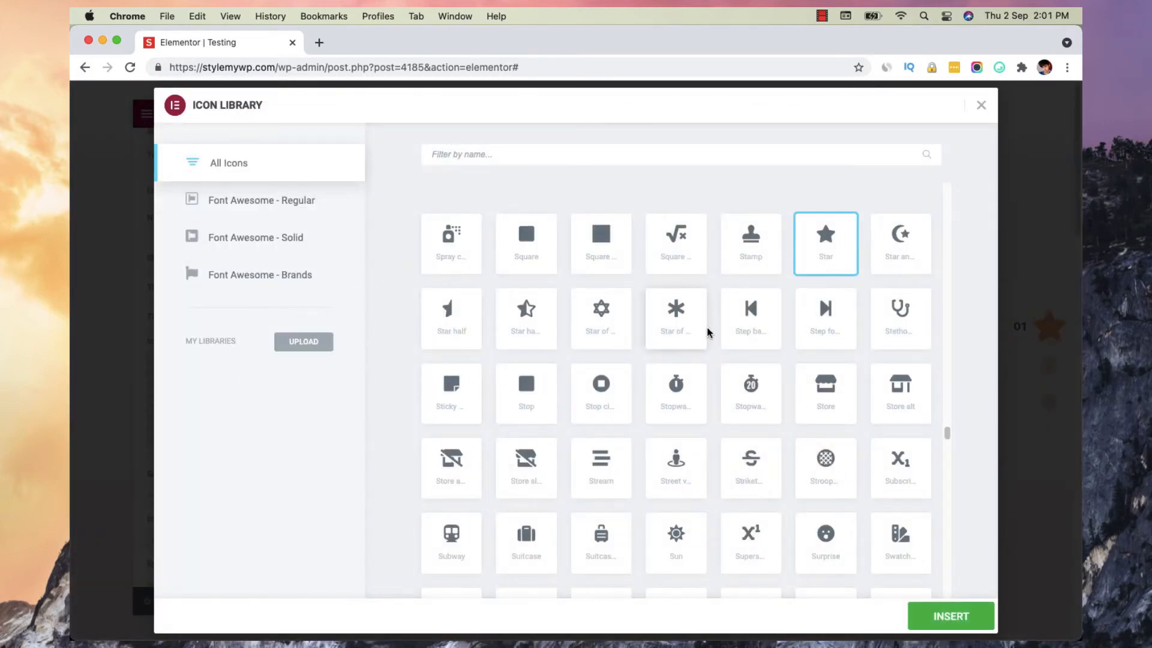
click(781, 344)
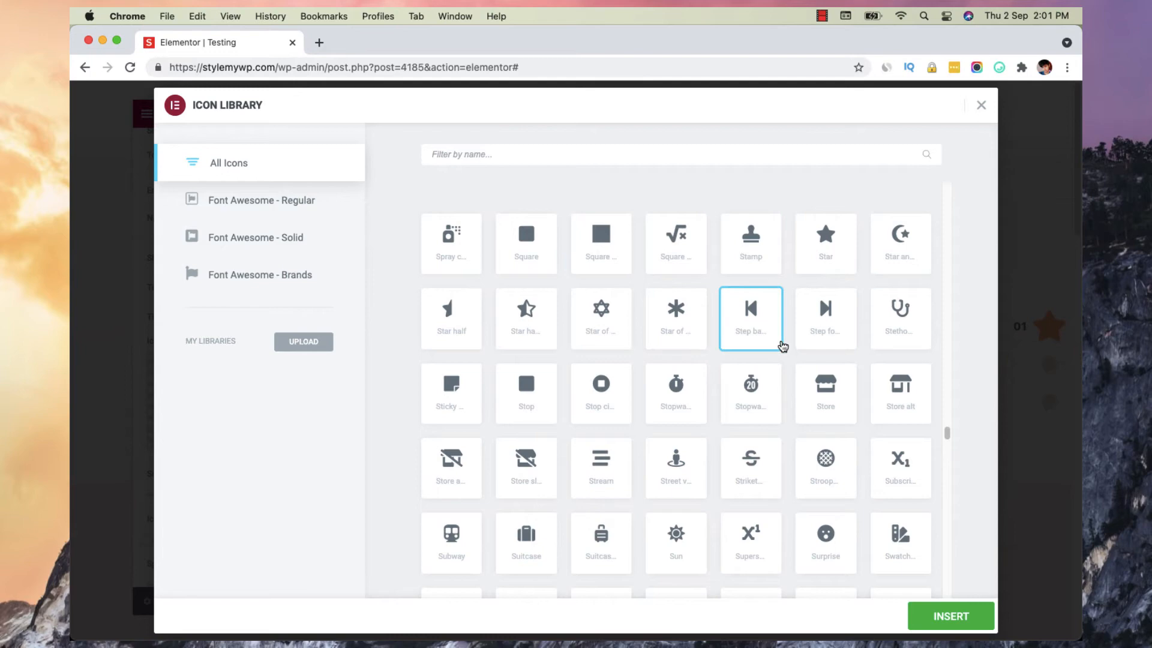
click(945, 611)
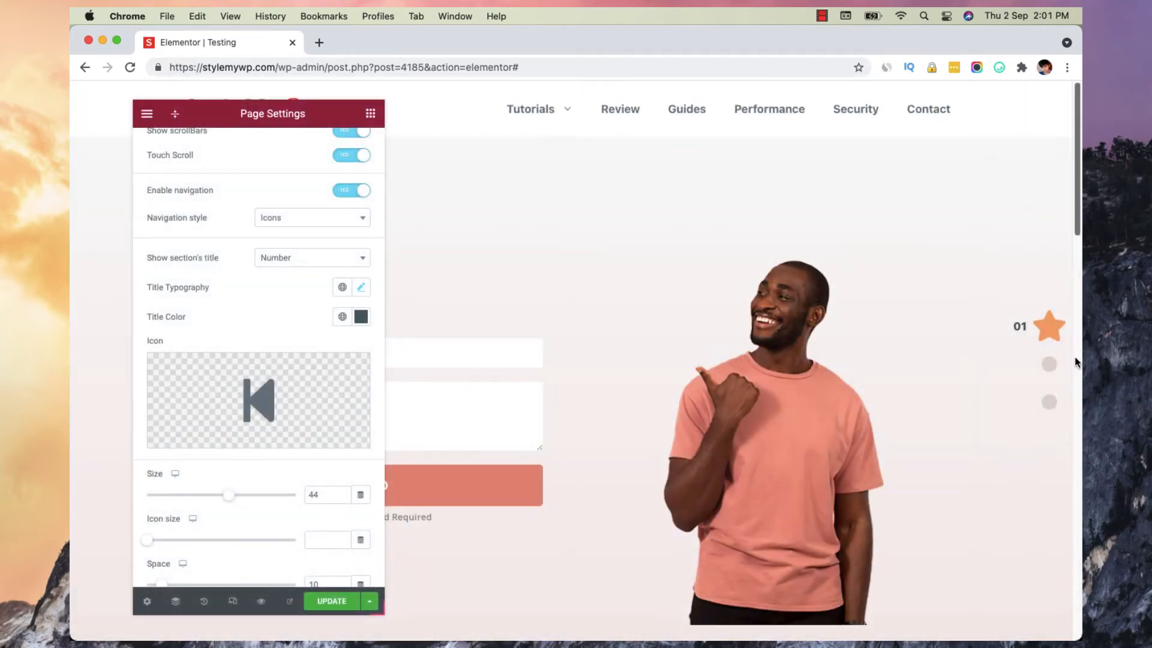
- Set the navigation style to Vertical Bars and check it on the second and third sections
mouse_move(363, 371)
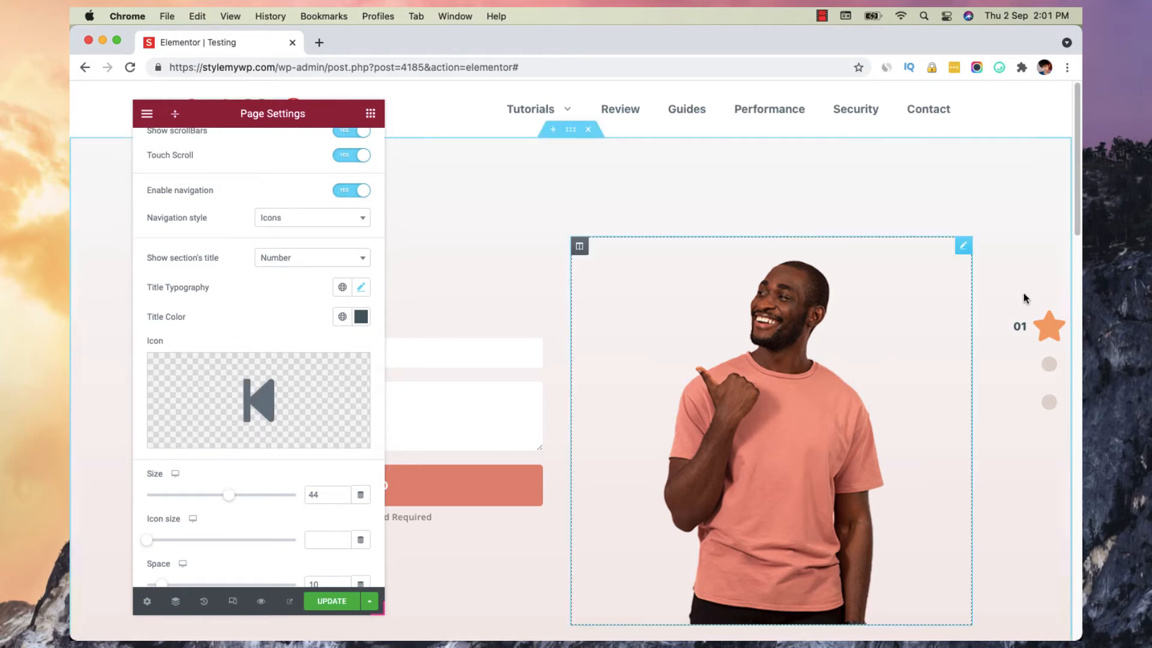
click(276, 264)
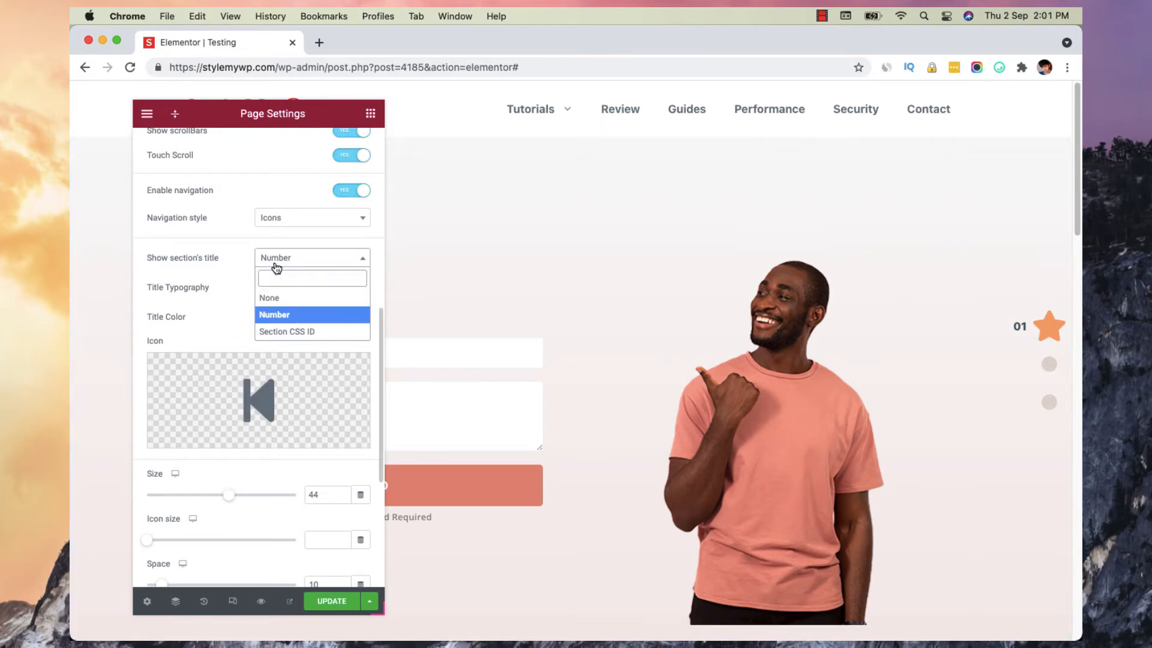
click(282, 219)
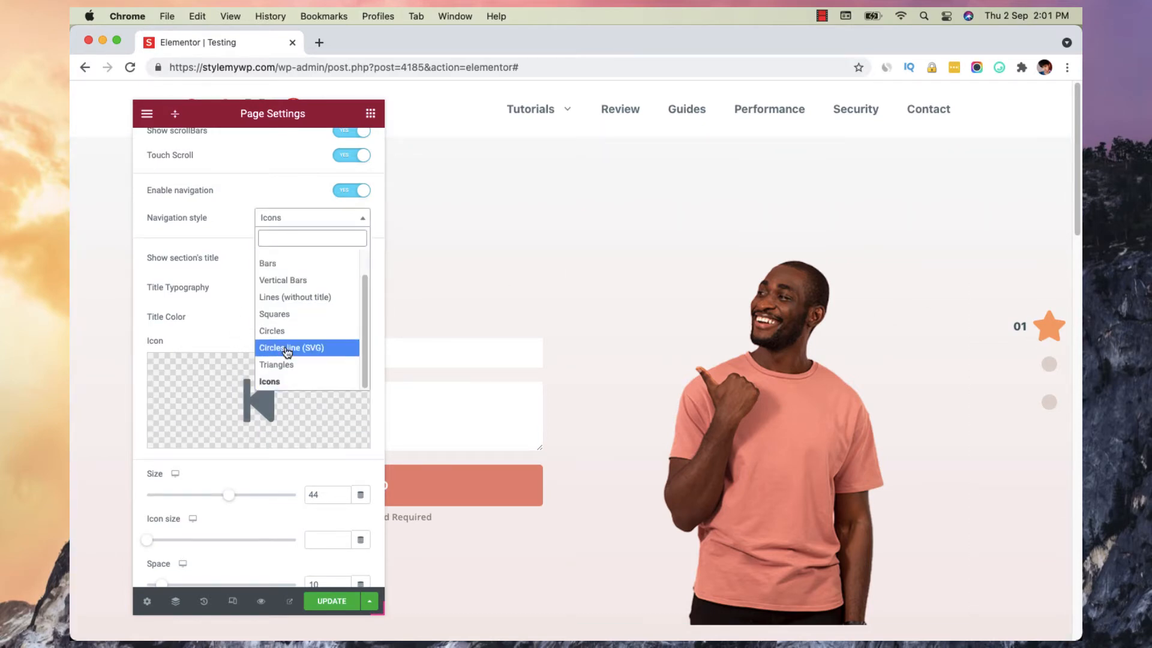
scroll(287, 353, up, 1)
click(305, 292)
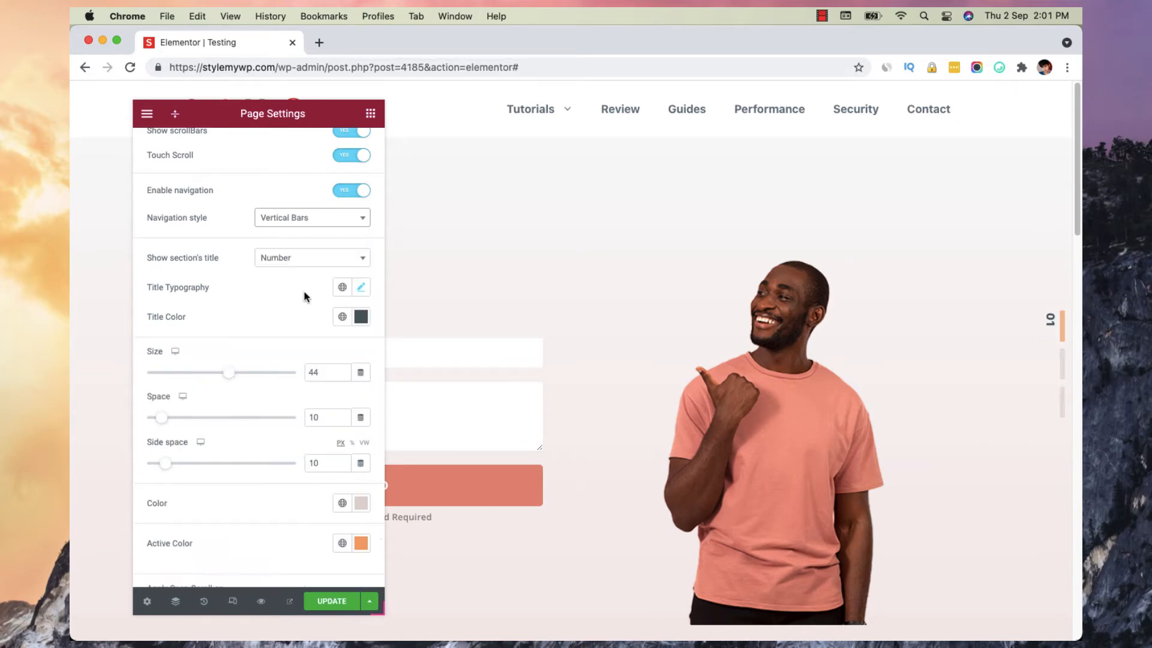
scroll(618, 301, down, 3)
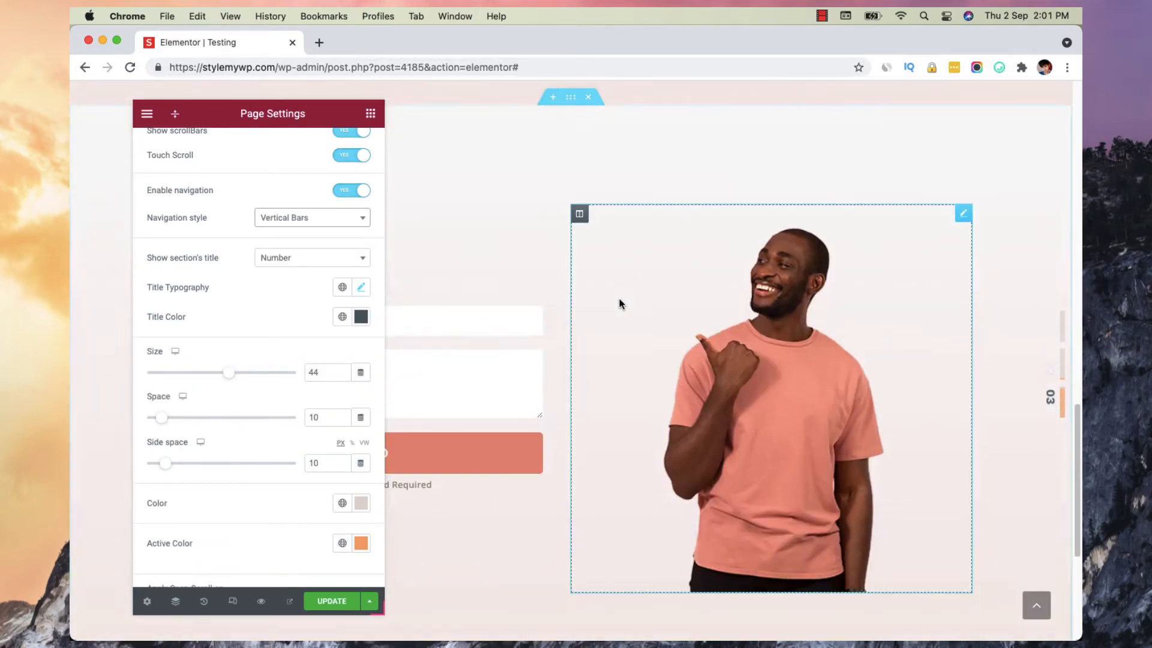
scroll(618, 303, up, 1)
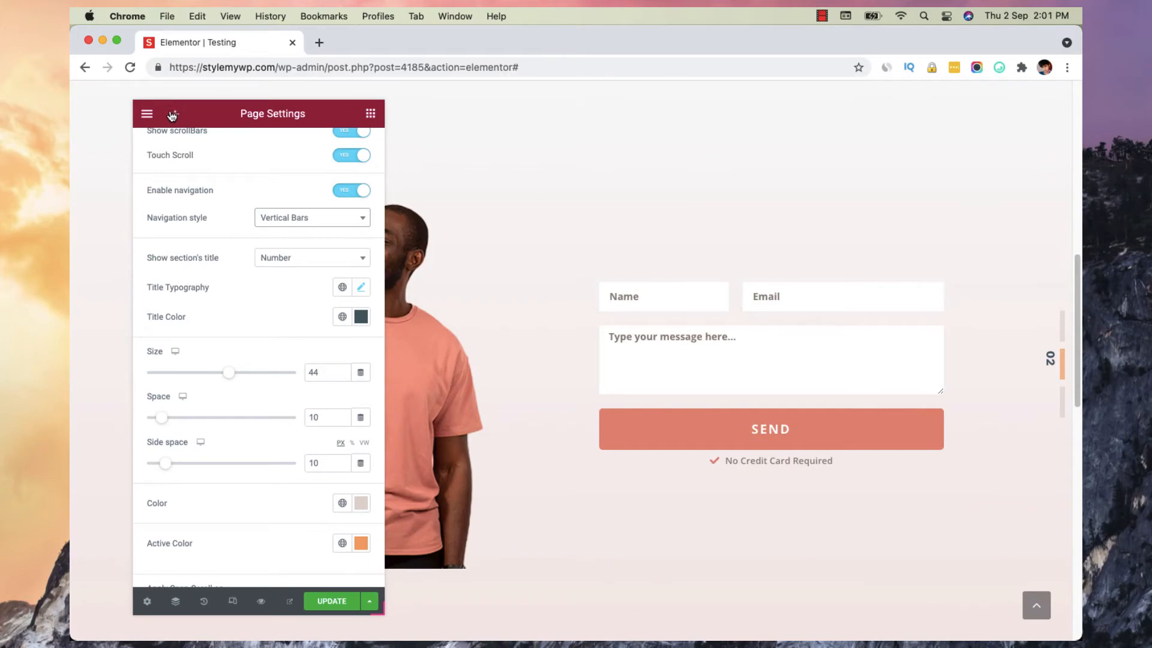
click(173, 116)
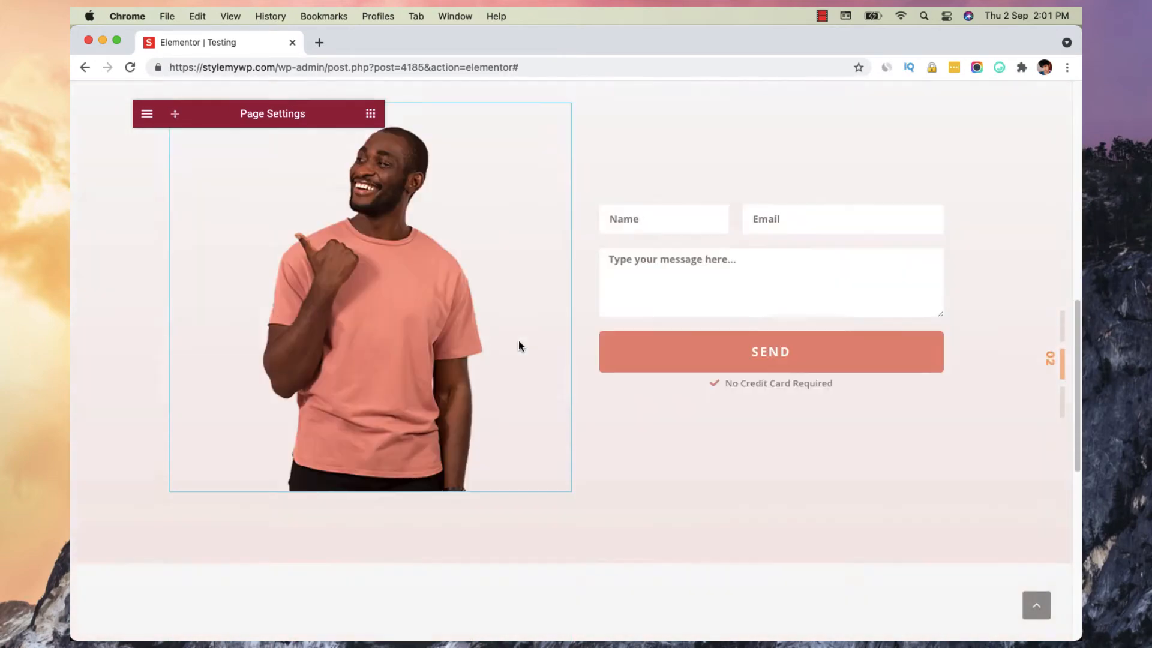
click(174, 115)
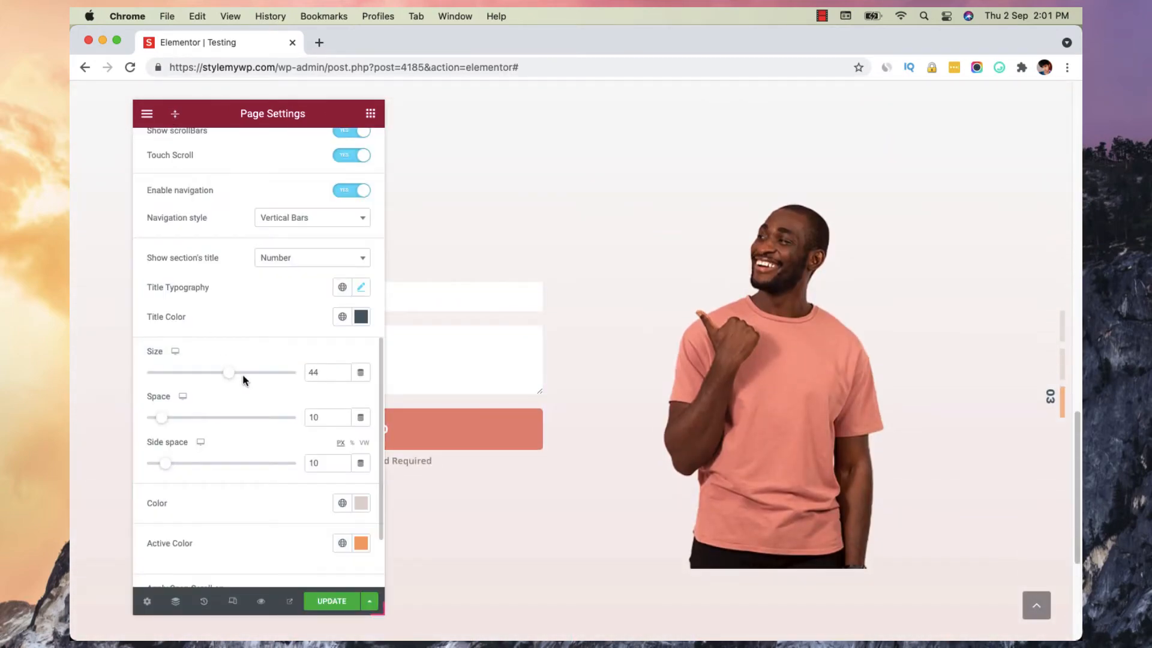
- Examine the Interstitial Section setting and the page's header above the first section
scroll(243, 379, up, 7)
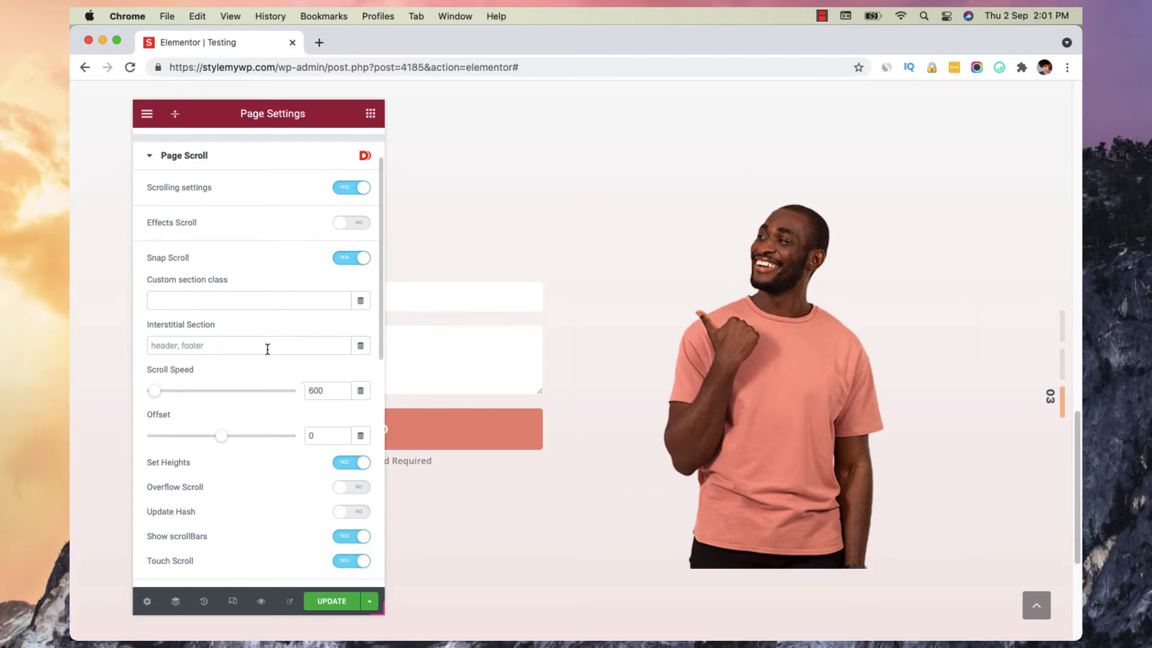
click(222, 342)
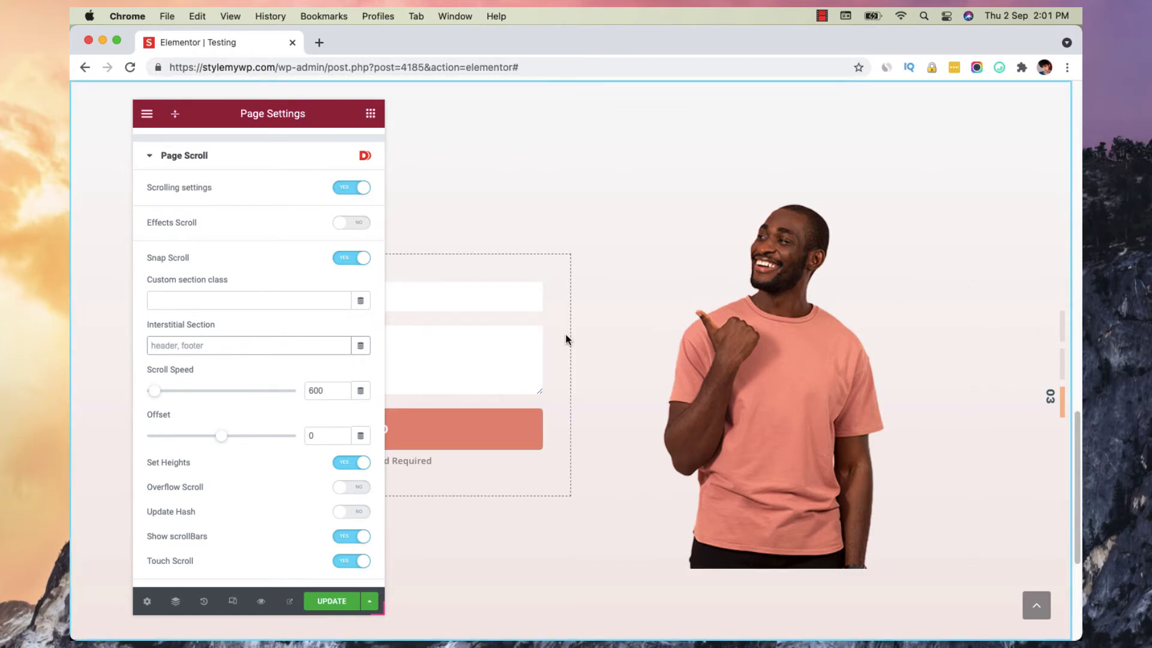
scroll(567, 339, up, 5)
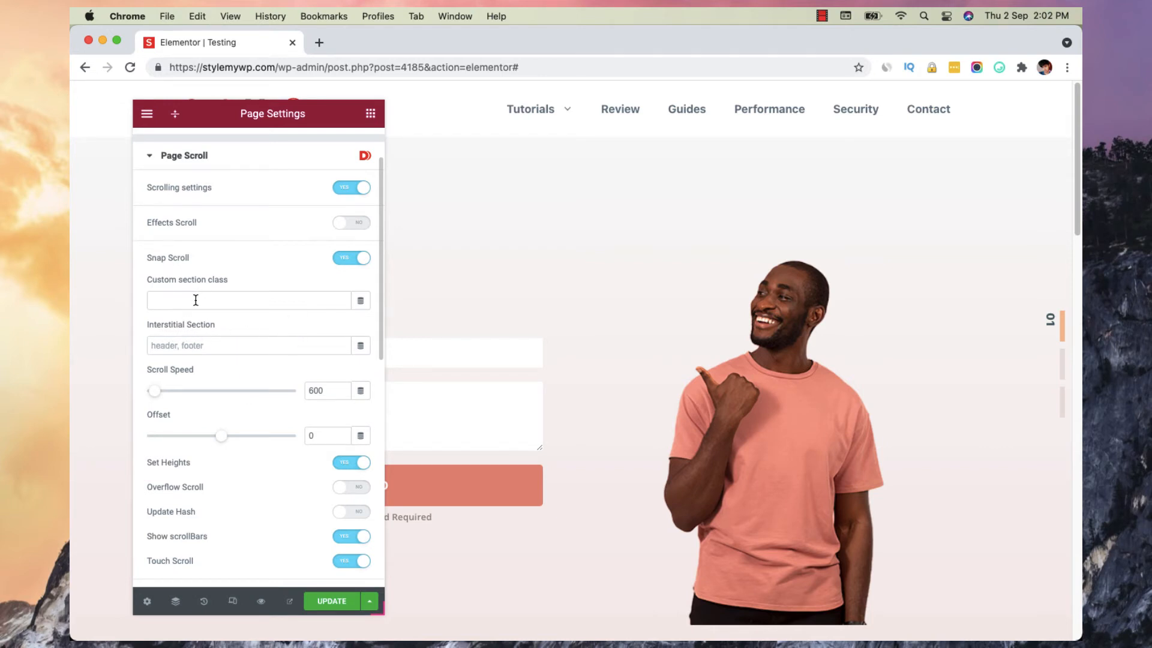
- Try a Scroll Speed of 1080 for Snap Scroll and check it down to the third section
scroll(204, 310, down, 2)
scroll(283, 447, down, 2)
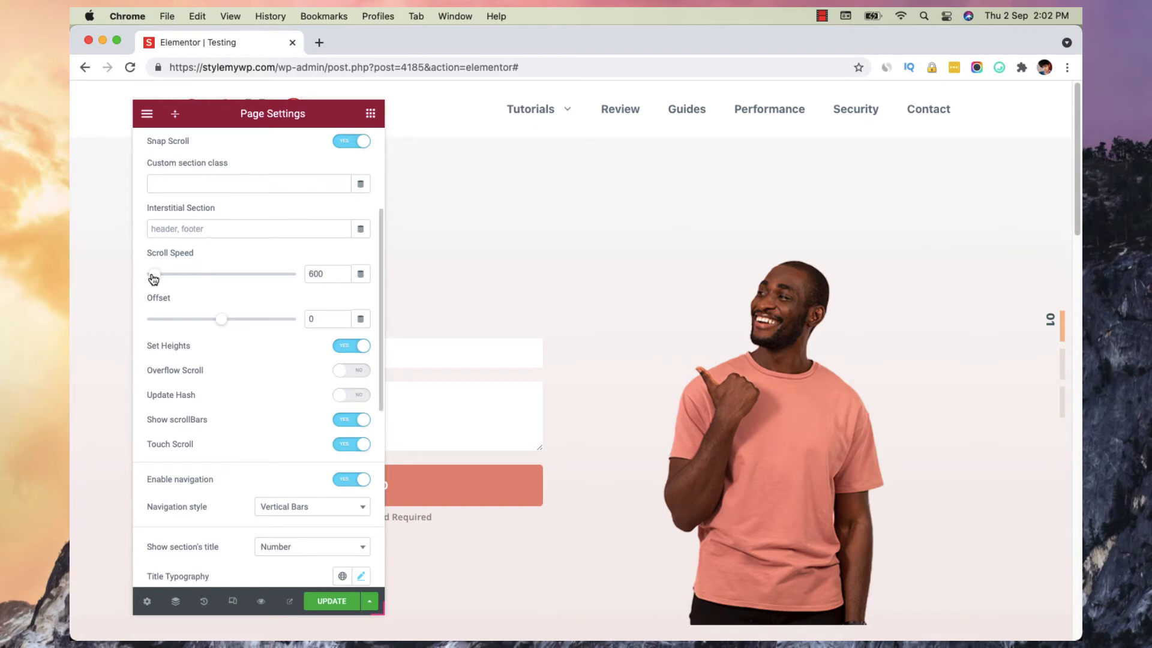
drag(162, 278, 191, 279)
scroll(653, 308, down, 1)
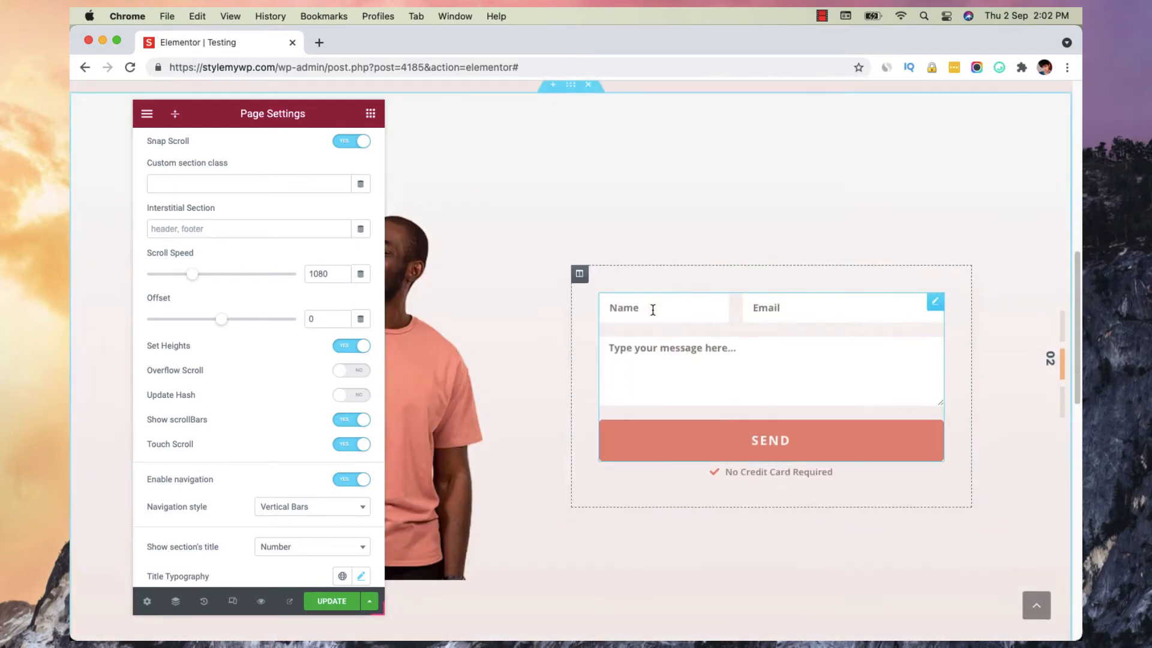
scroll(653, 308, down, 1)
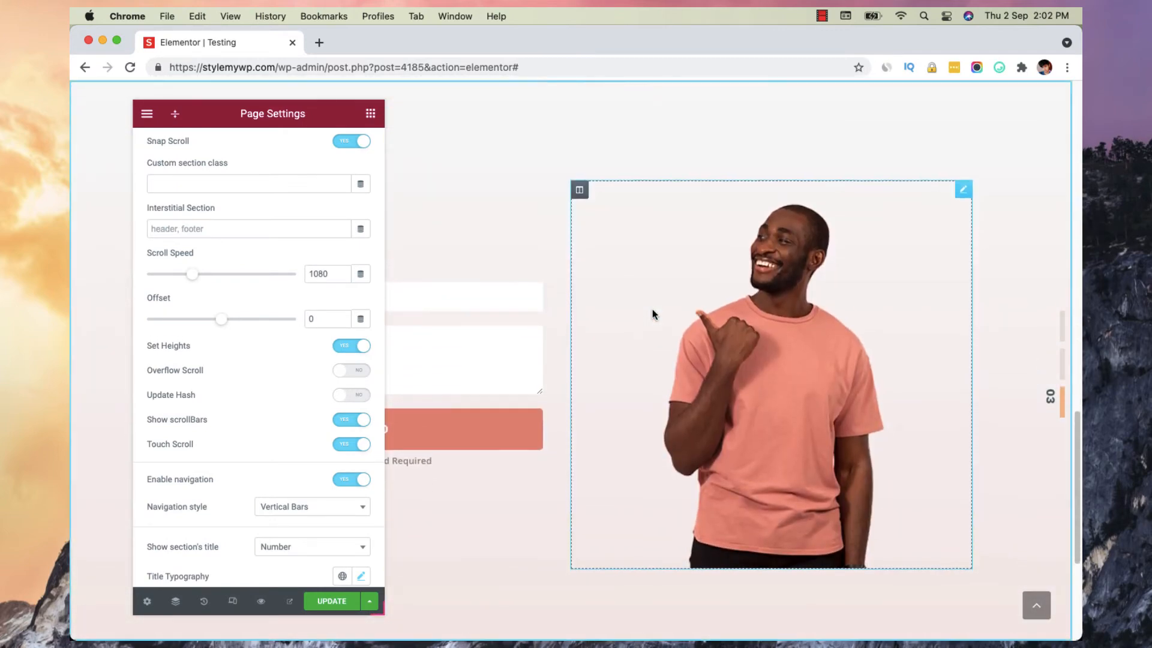
- Collapse the page settings and examine the snap scrolling speed up and down through all three sections
click(174, 115)
scroll(483, 315, up, 1)
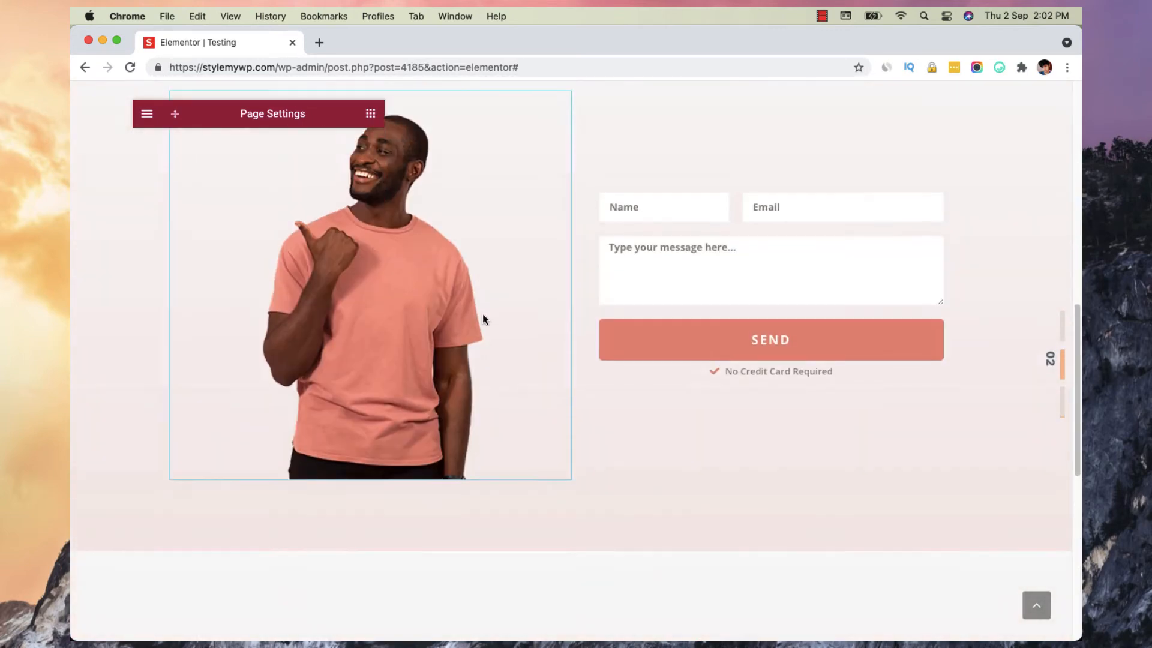
scroll(483, 315, up, 1)
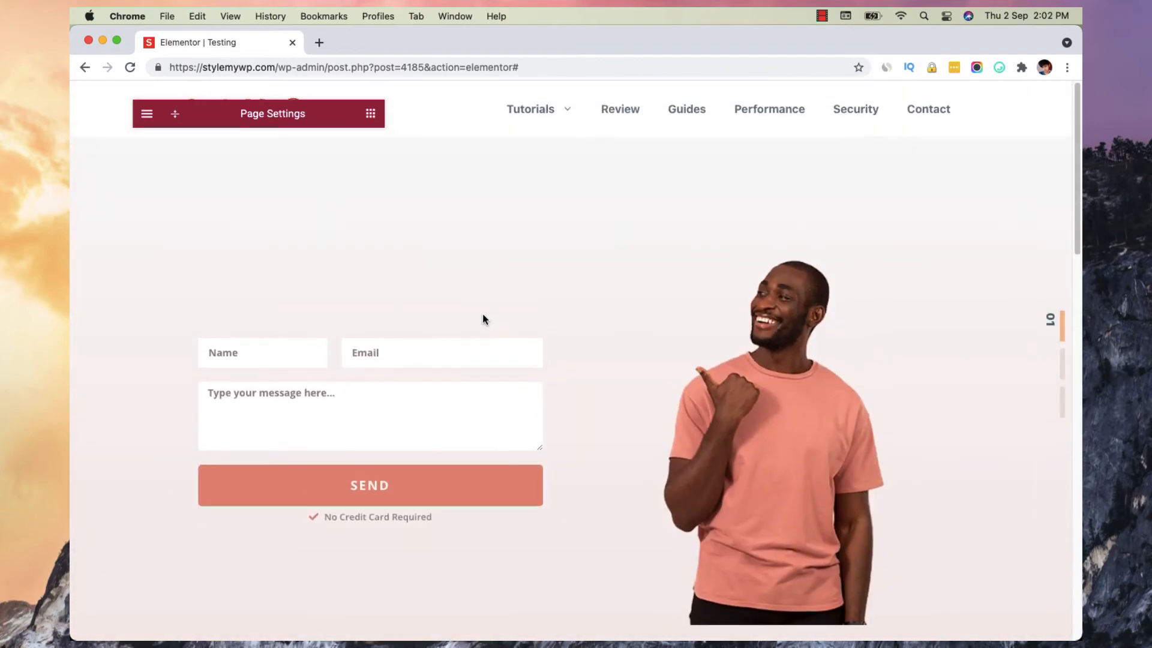
scroll(483, 314, down, 1)
scroll(483, 318, down, 5)
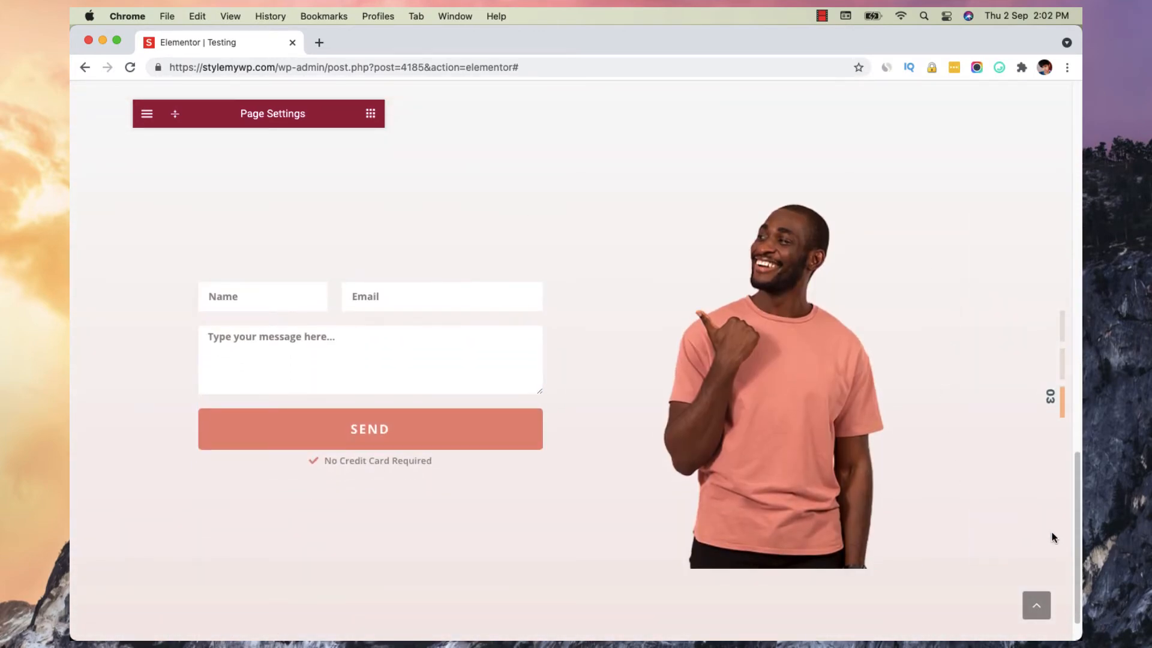
scroll(1053, 537, up, 6)
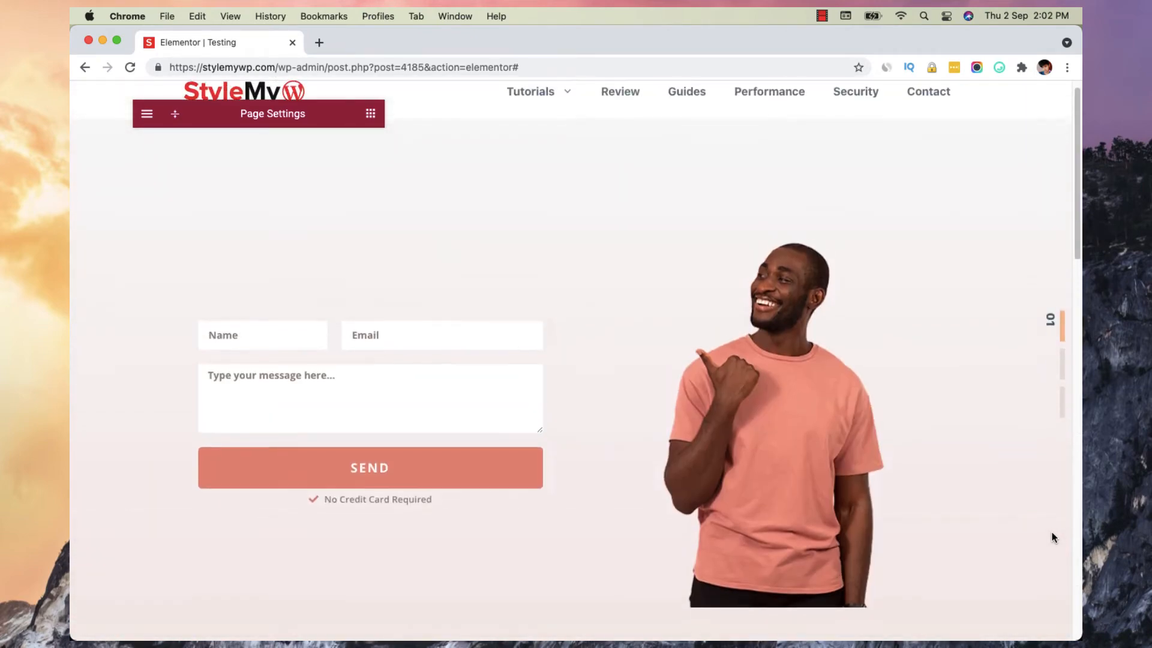
scroll(1055, 537, down, 2)
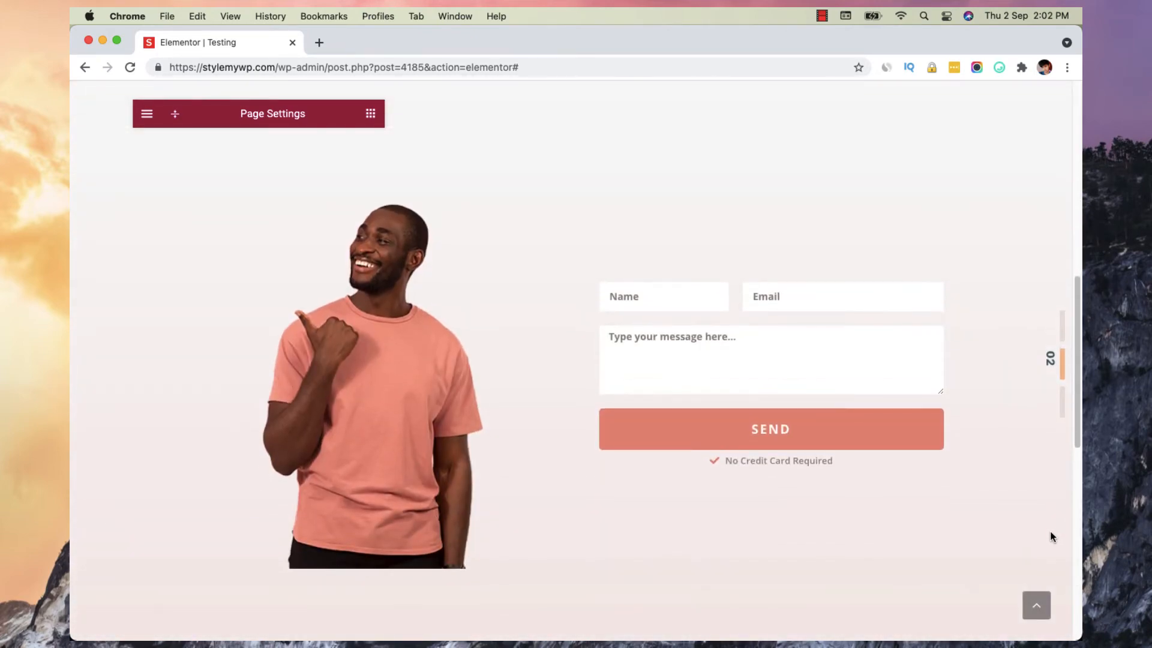
- Set the Snap Scroll speed to 1300 and check it from the third section back to the first
click(170, 121)
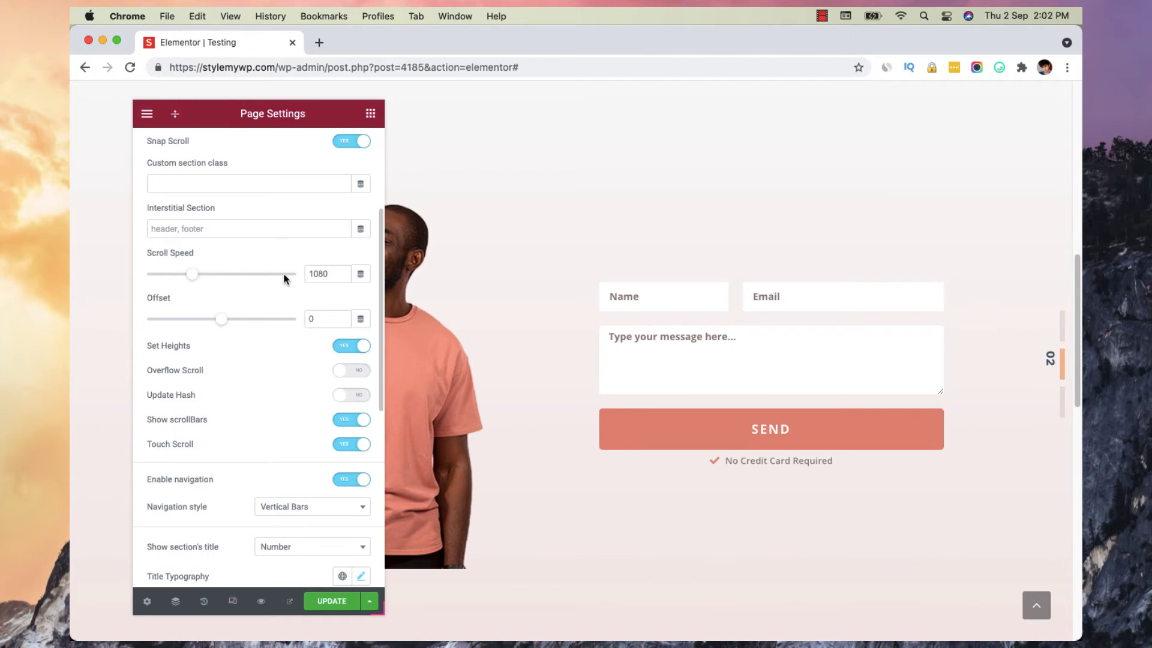
click(341, 271)
click(175, 114)
scroll(1004, 461, down, 2)
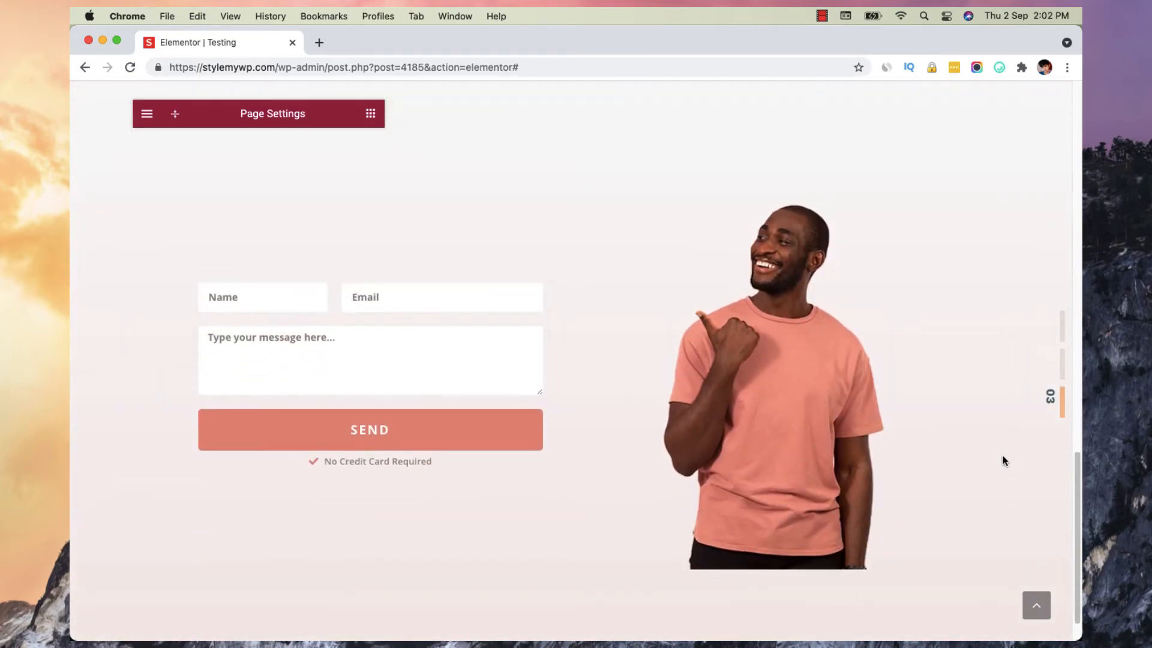
scroll(1003, 461, up, 2)
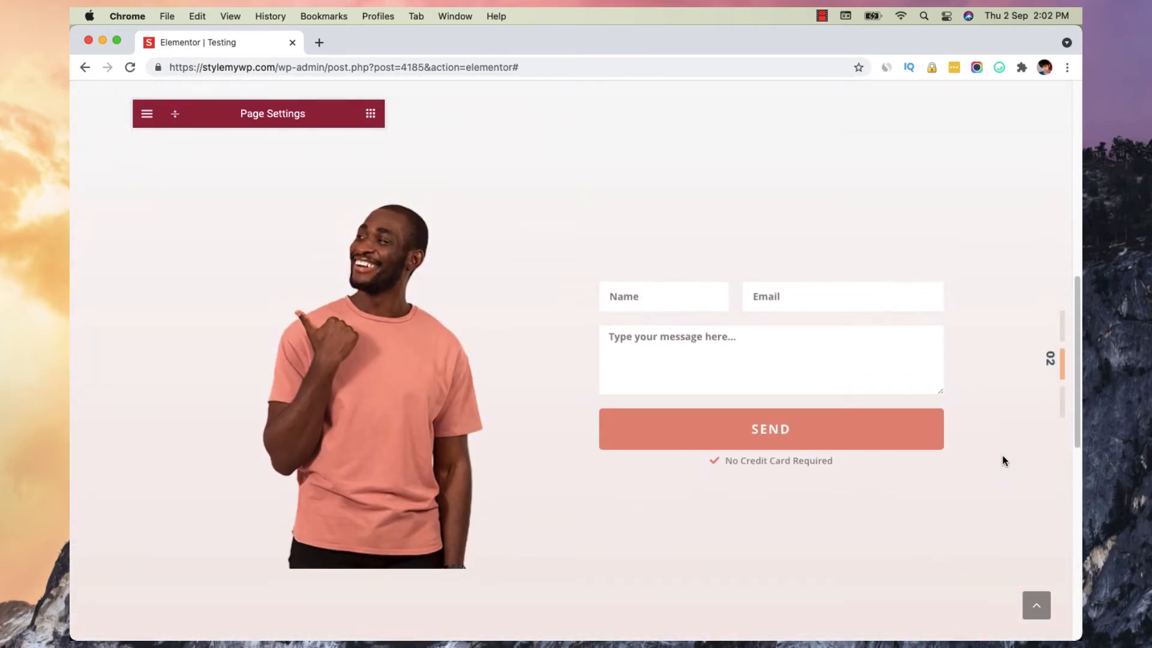
scroll(1004, 461, up, 2)
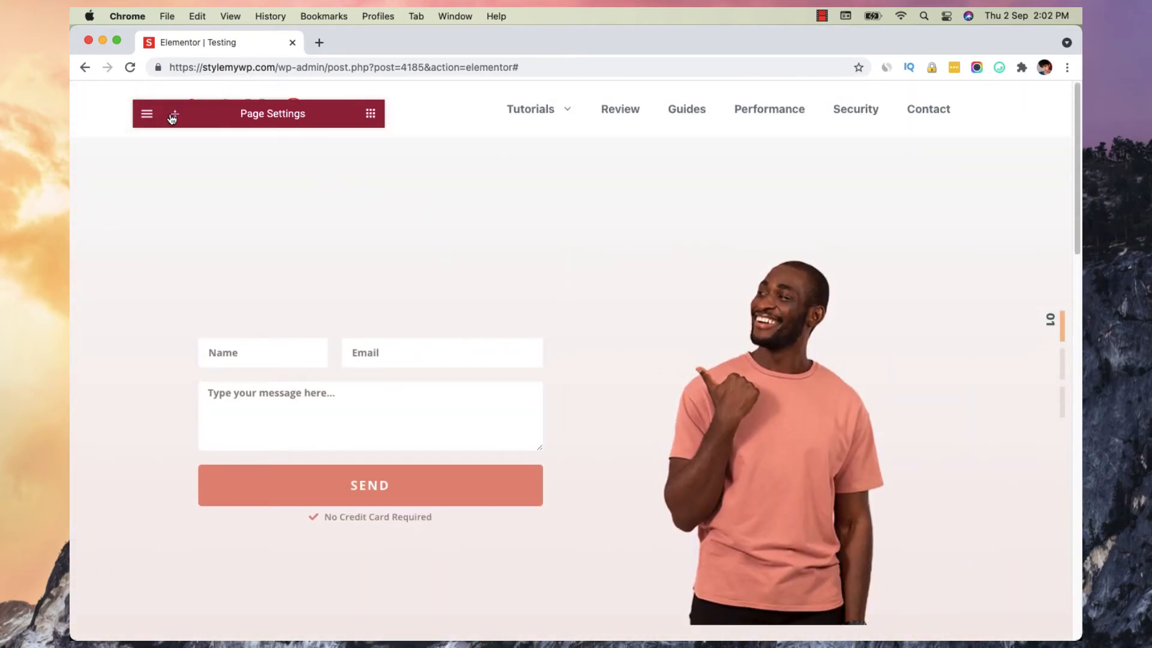
click(174, 115)
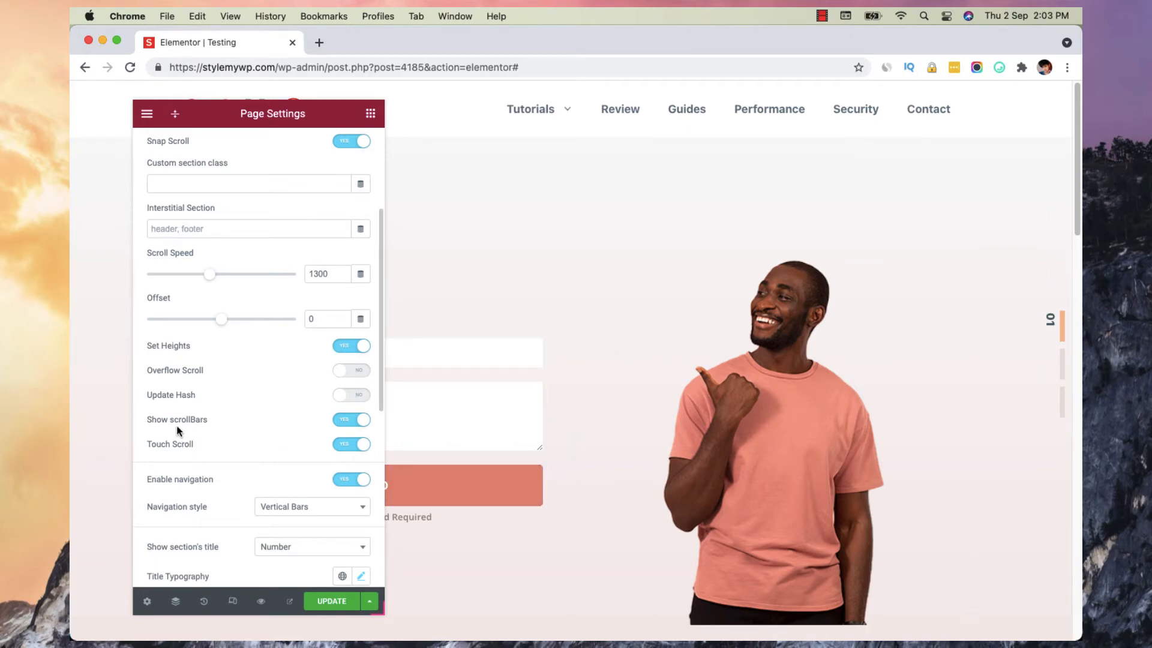
- Try the Show scrollBars option off and on again, and look at the available navigation styles
click(343, 423)
click(343, 424)
scroll(297, 366, down, 1)
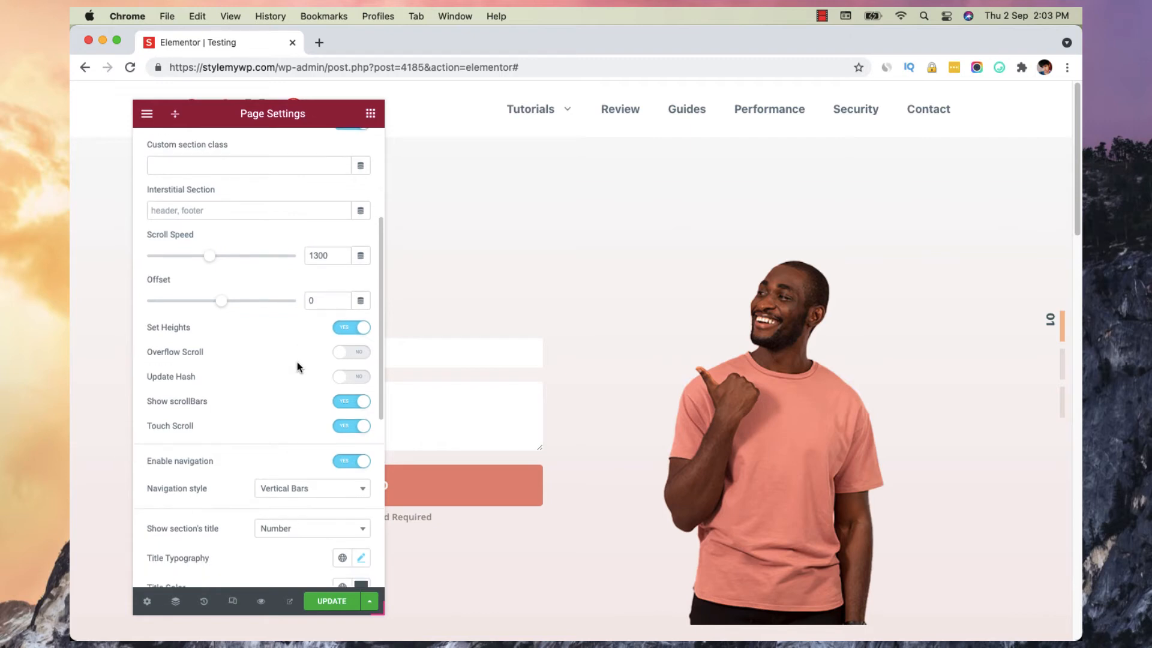
scroll(297, 362, down, 5)
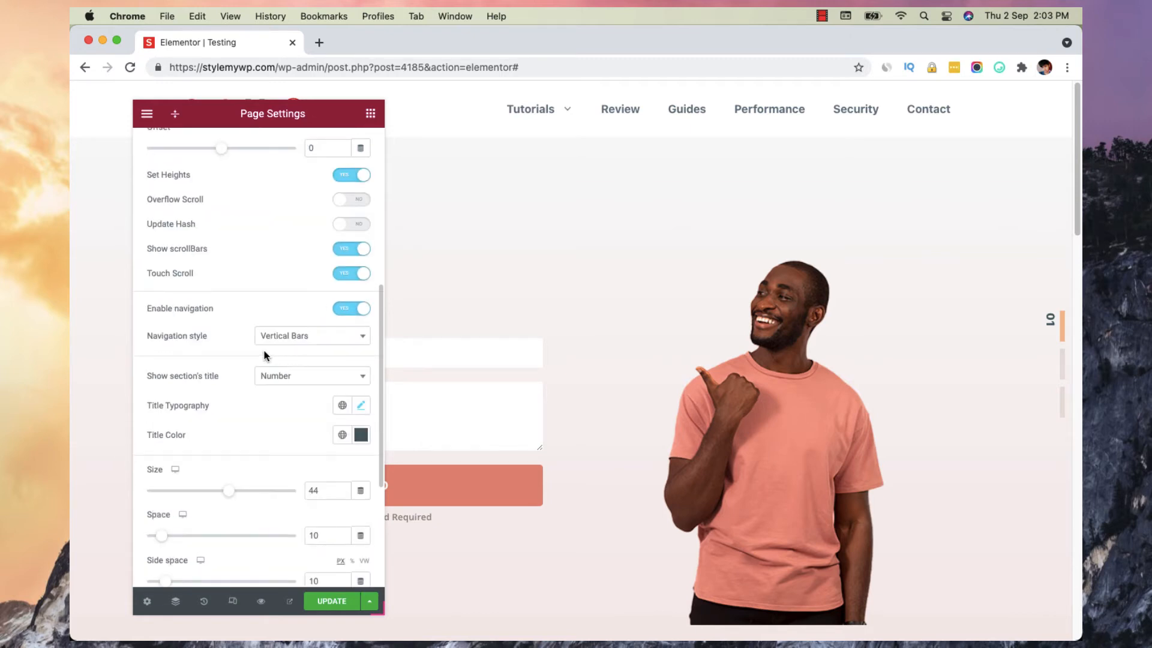
click(333, 339)
click(323, 345)
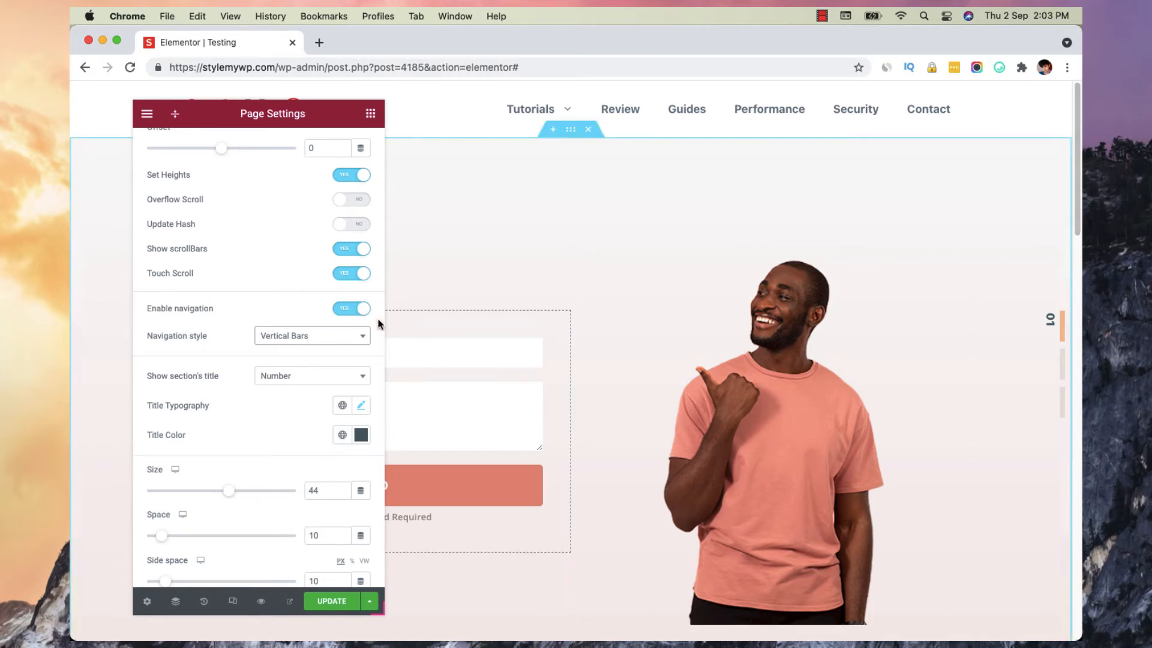
- Try disabling the section navigation, keeping Set Heights on, and enable the navigation again
click(352, 310)
click(355, 312)
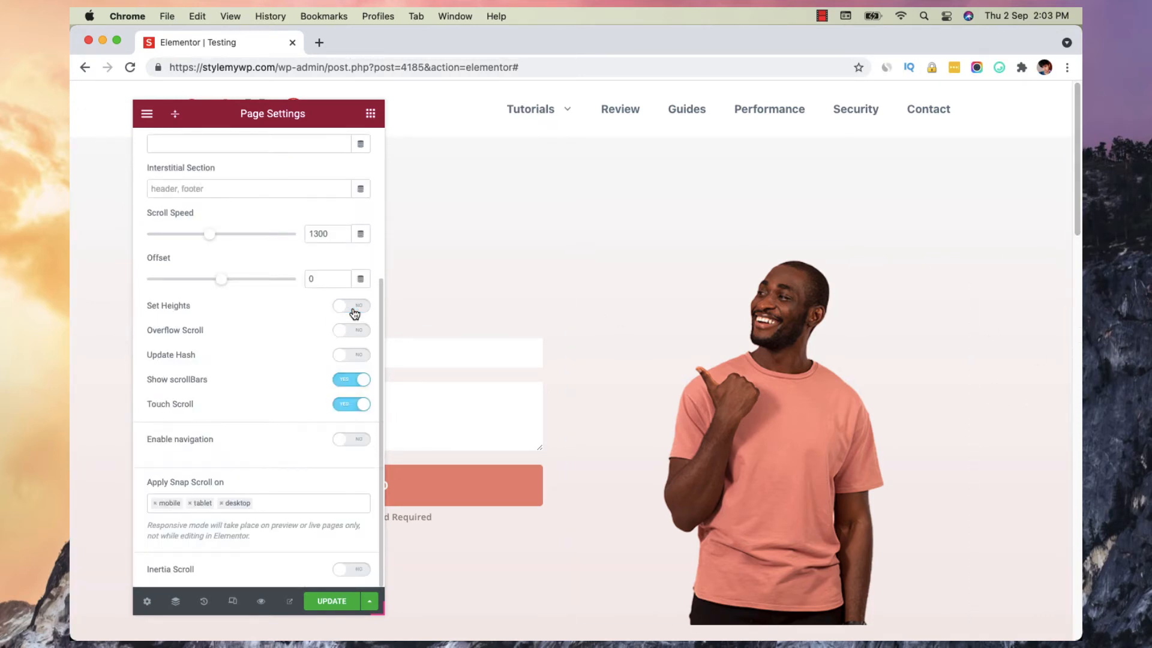
click(361, 305)
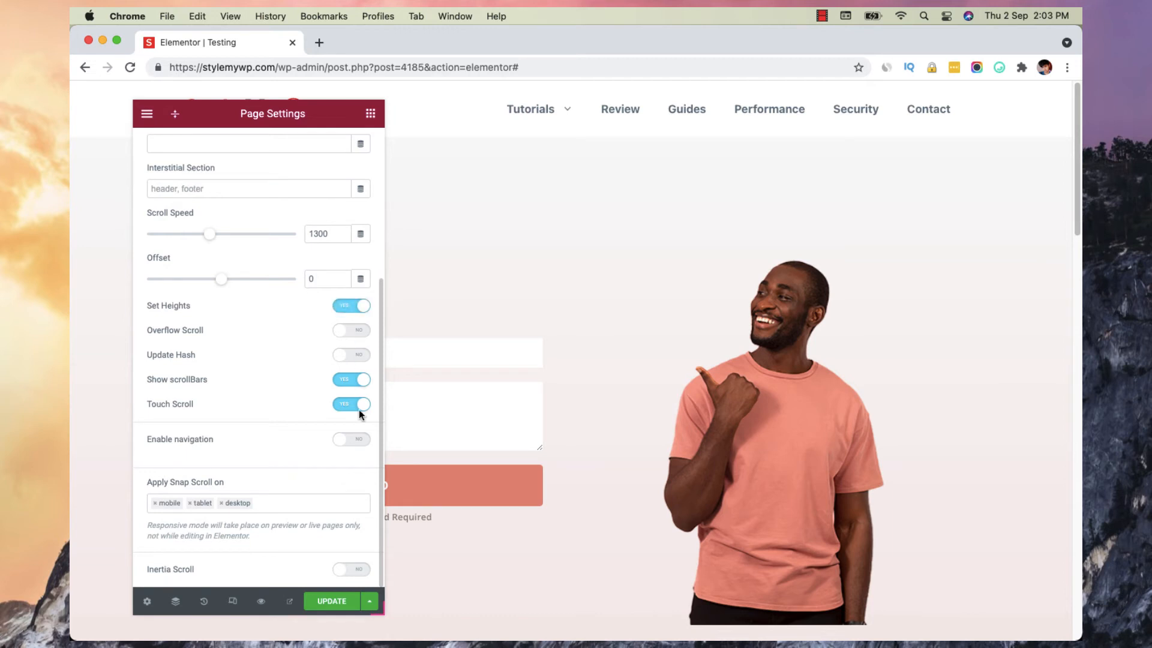
click(352, 440)
- Review the navigation's title, size, spacing and color settings and the devices Snap Scroll applies to
scroll(288, 379, down, 2)
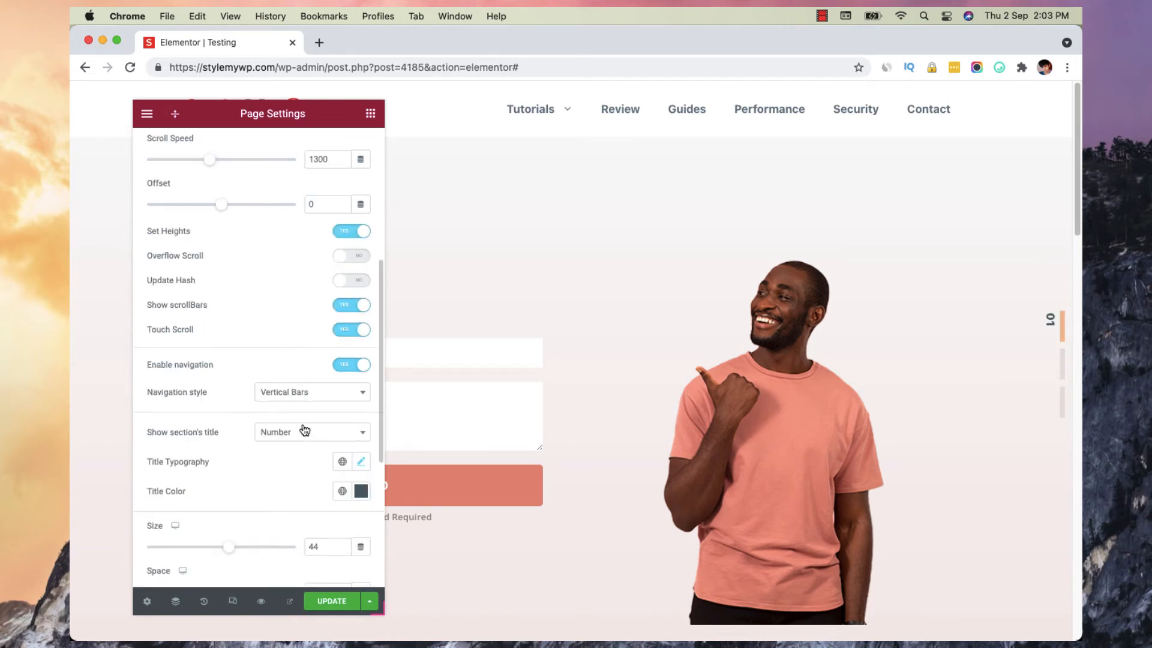
scroll(305, 431, down, 2)
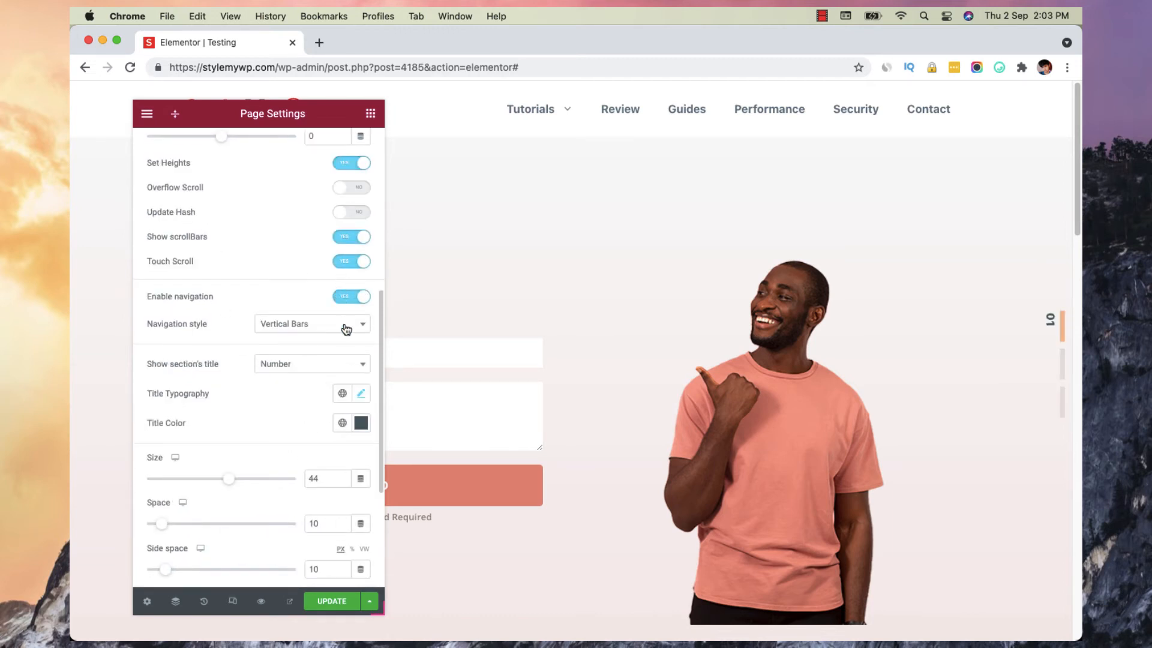
scroll(345, 329, down, 2)
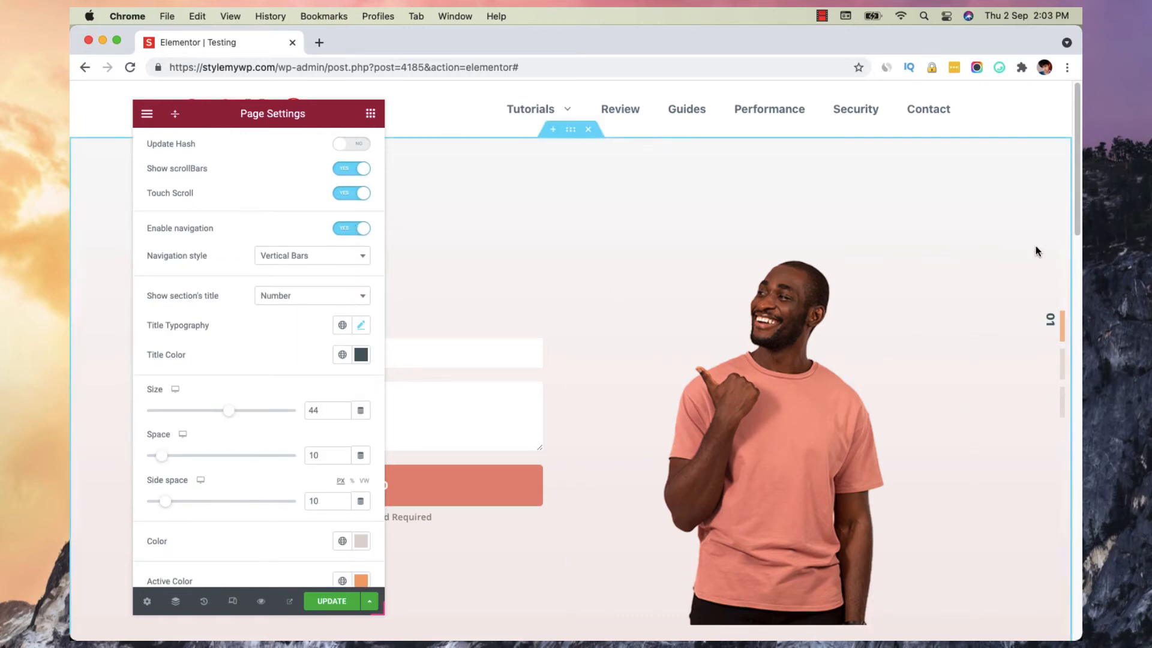
scroll(246, 335, down, 4)
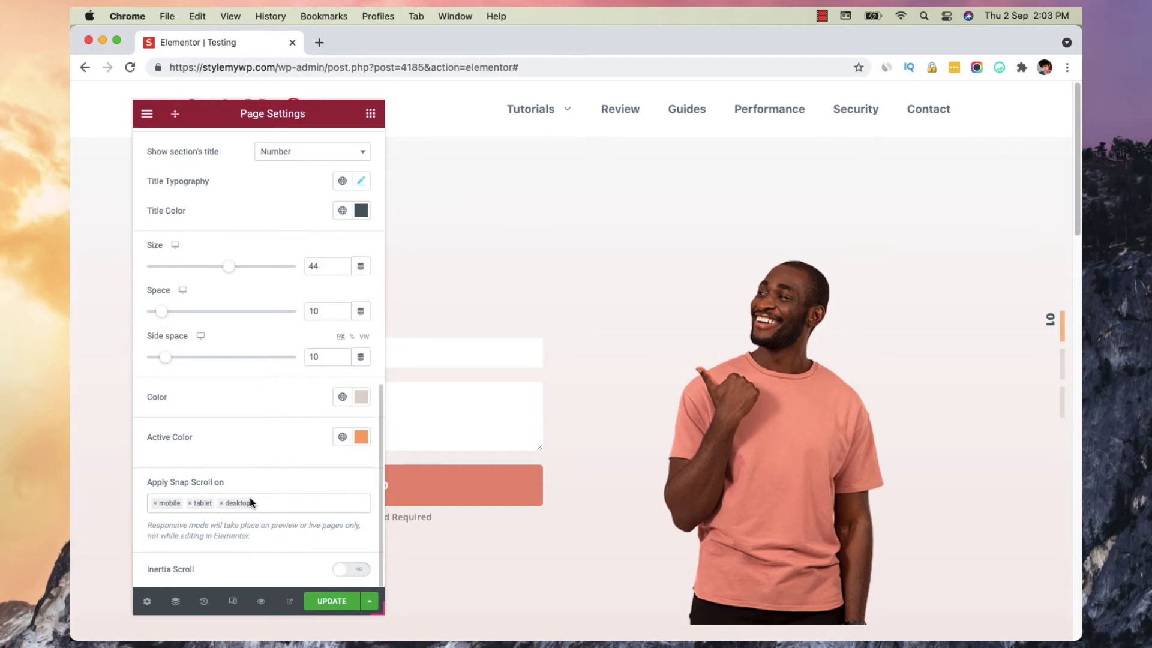
scroll(216, 430, up, 2)
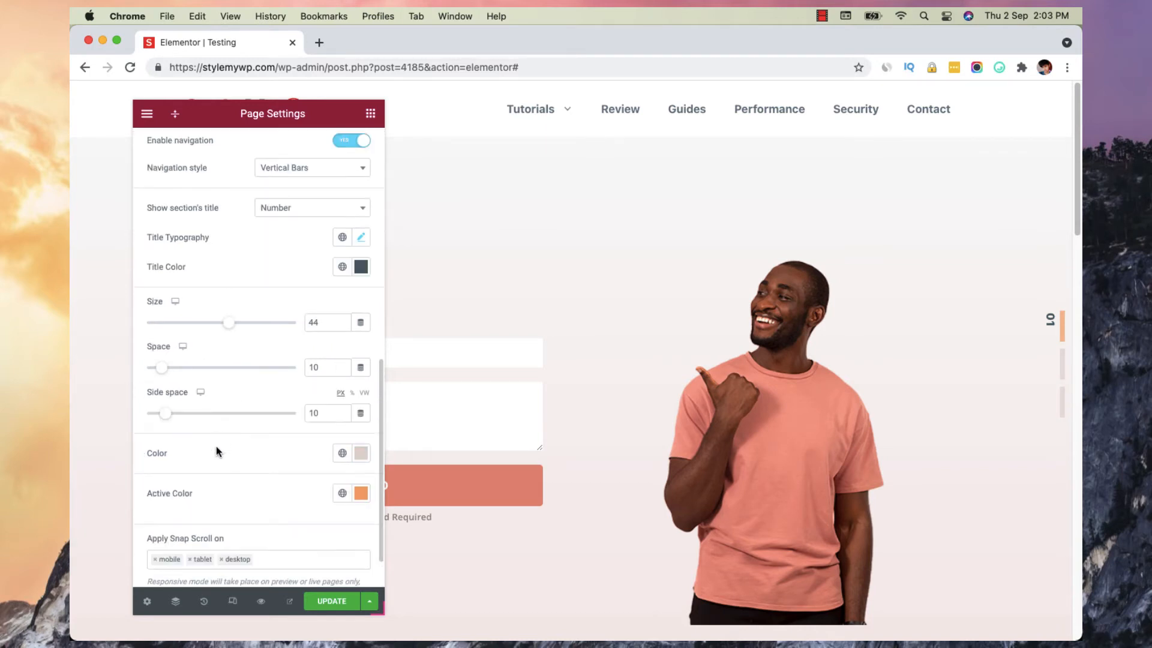
scroll(283, 483, up, 2)
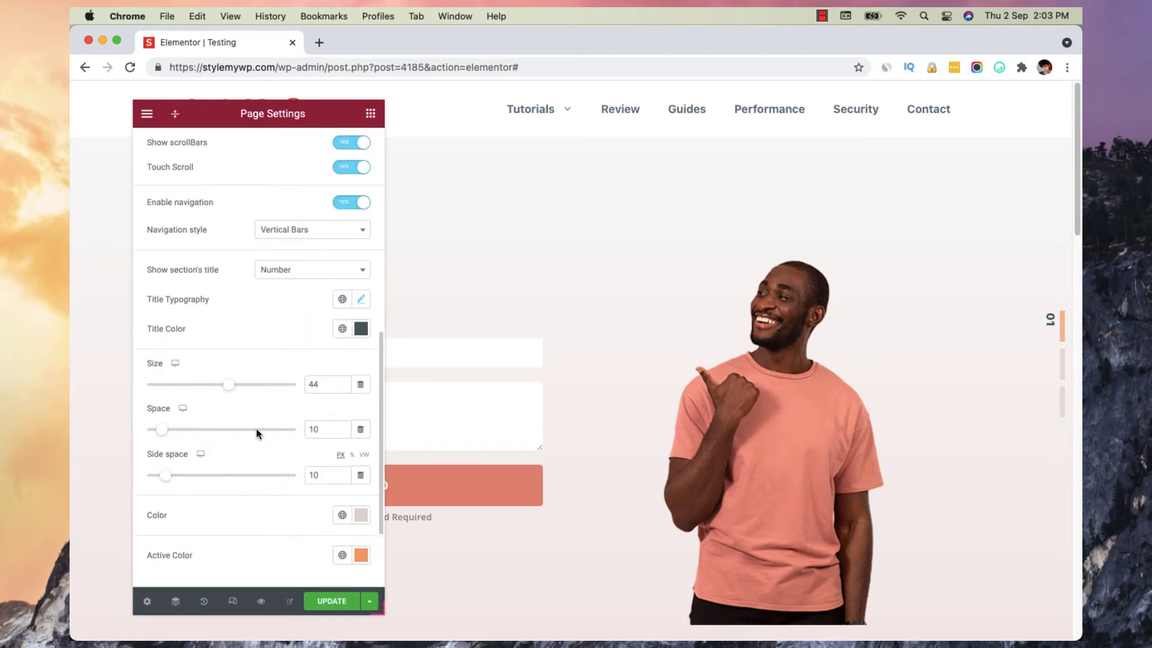
- Set the size of the Vertical Bars section navigation to 38
mouse_move(231, 390)
mouse_down()
mouse_move(211, 392)
mouse_move(247, 394)
mouse_move(221, 394)
mouse_up()
scroll(248, 454, up, 5)
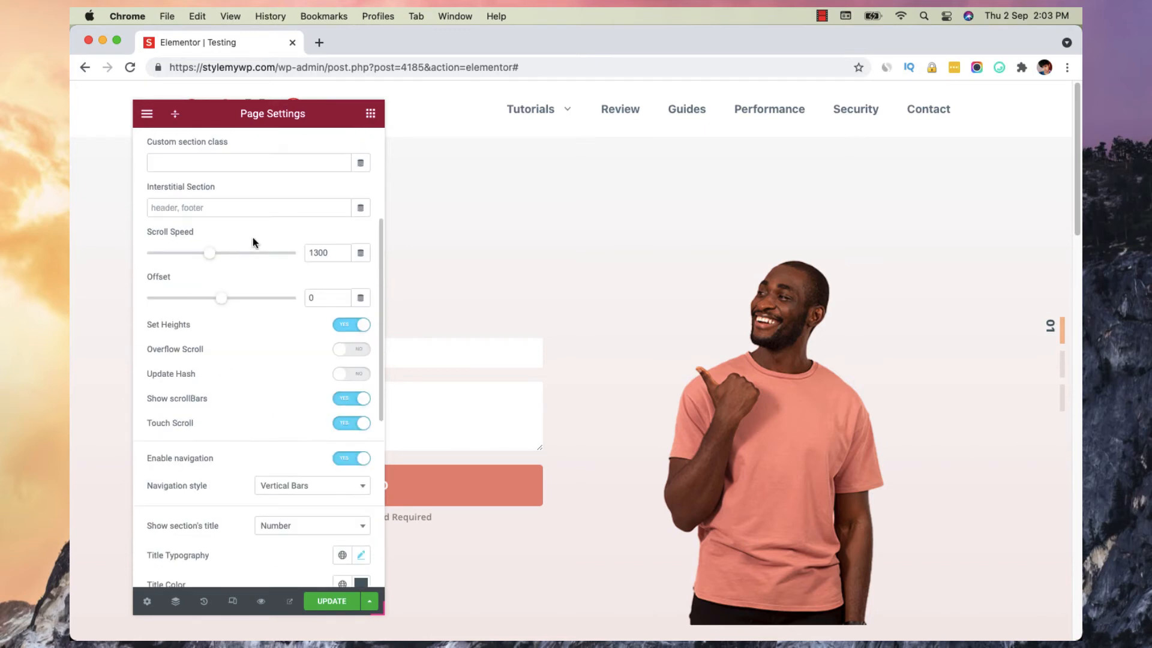
scroll(270, 451, down, 2)
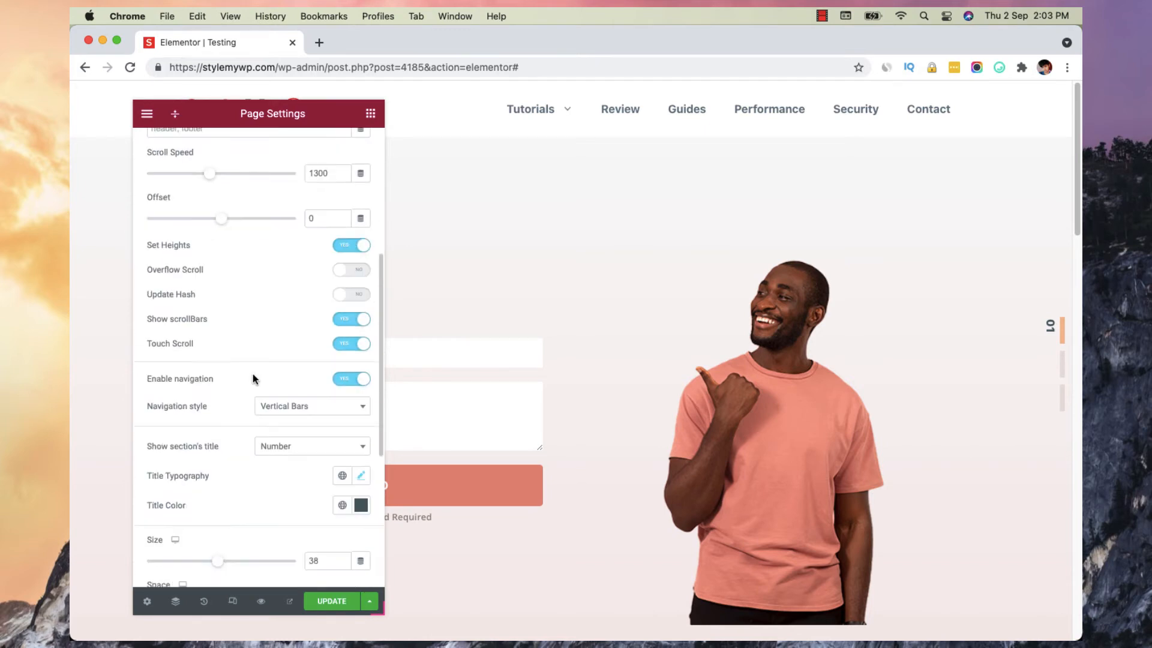
scroll(264, 459, up, 2)
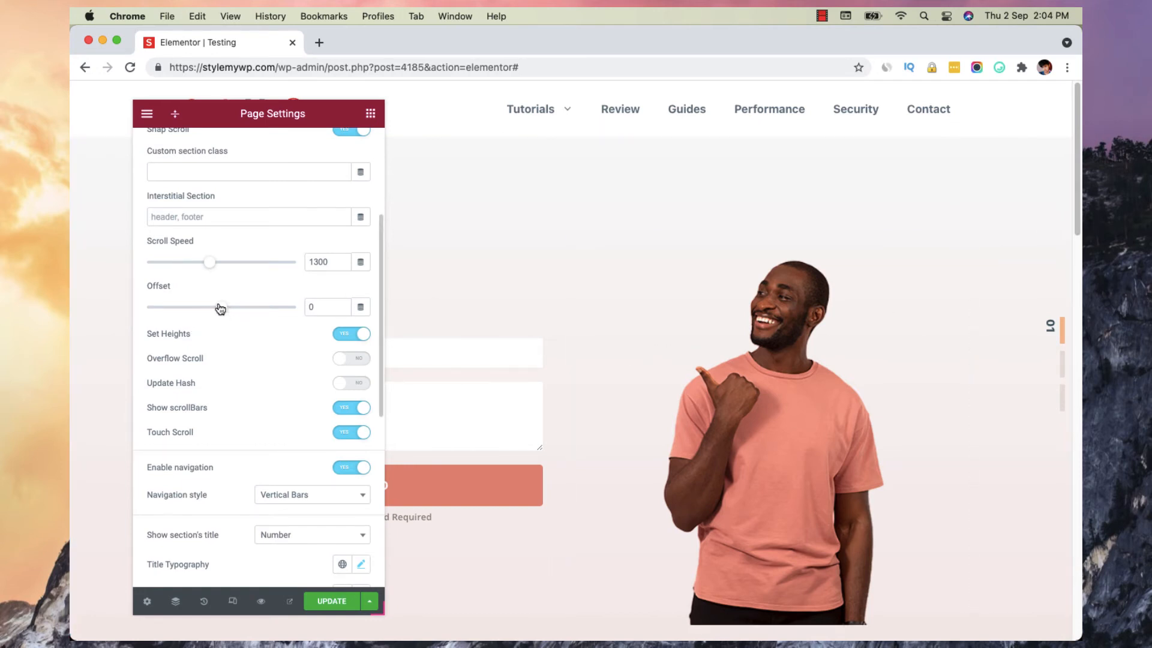
- Try a Snap Scroll offset of 80 down to the third section and reset the offset to 0
drag(223, 309, 234, 307)
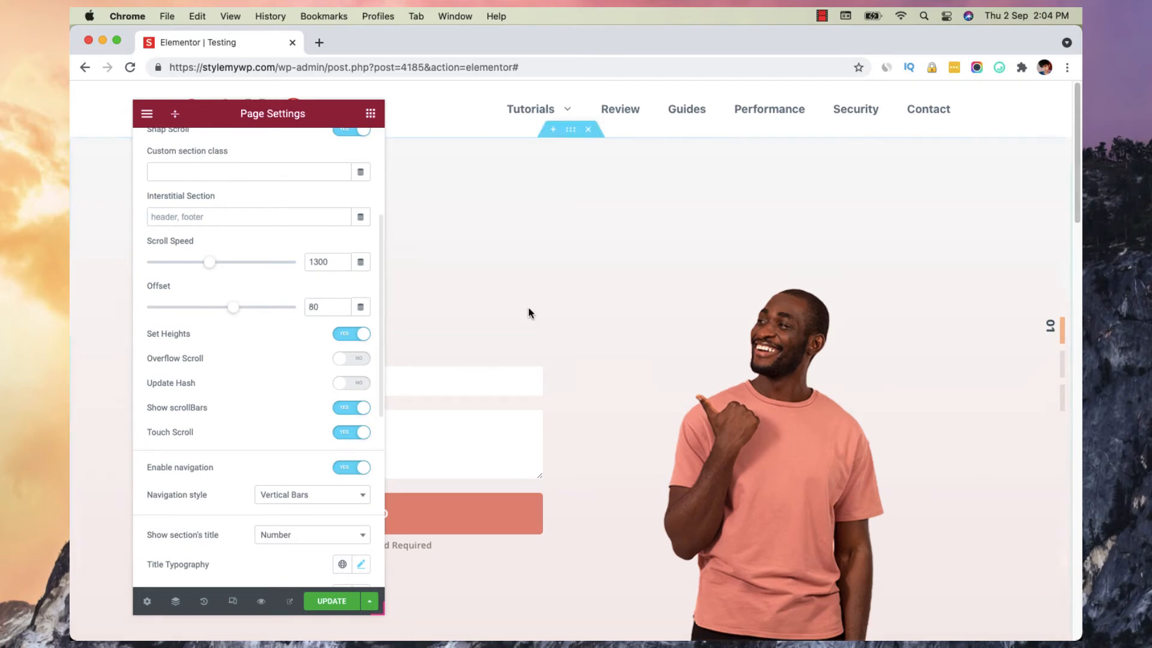
scroll(528, 311, down, 2)
scroll(531, 314, down, 2)
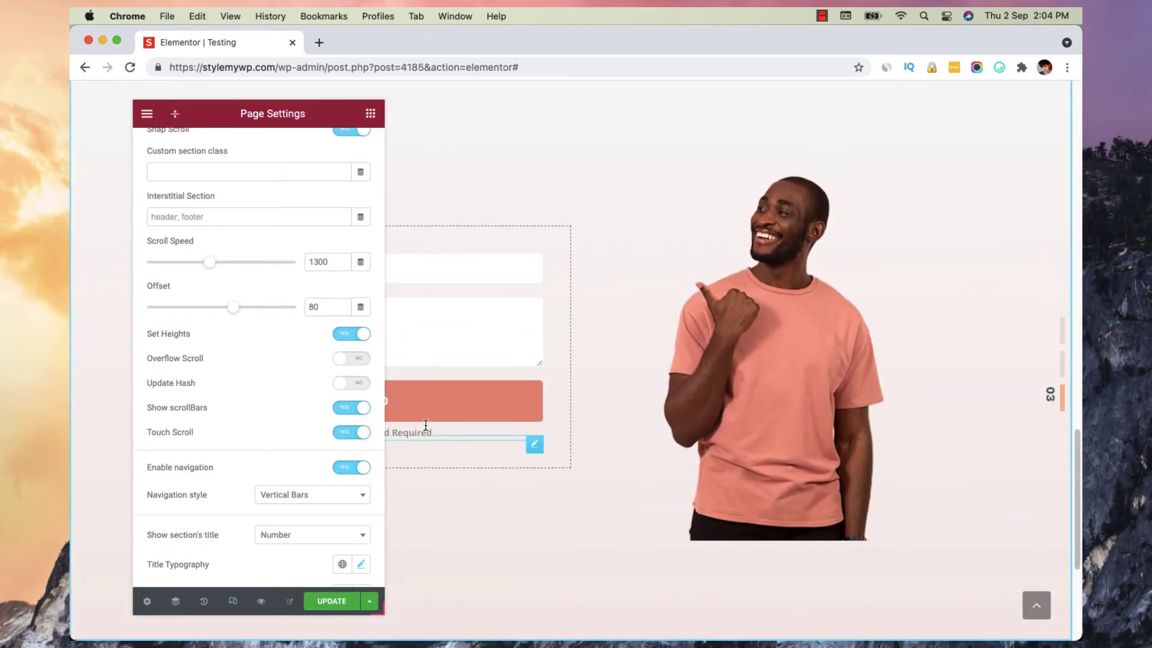
click(317, 306)
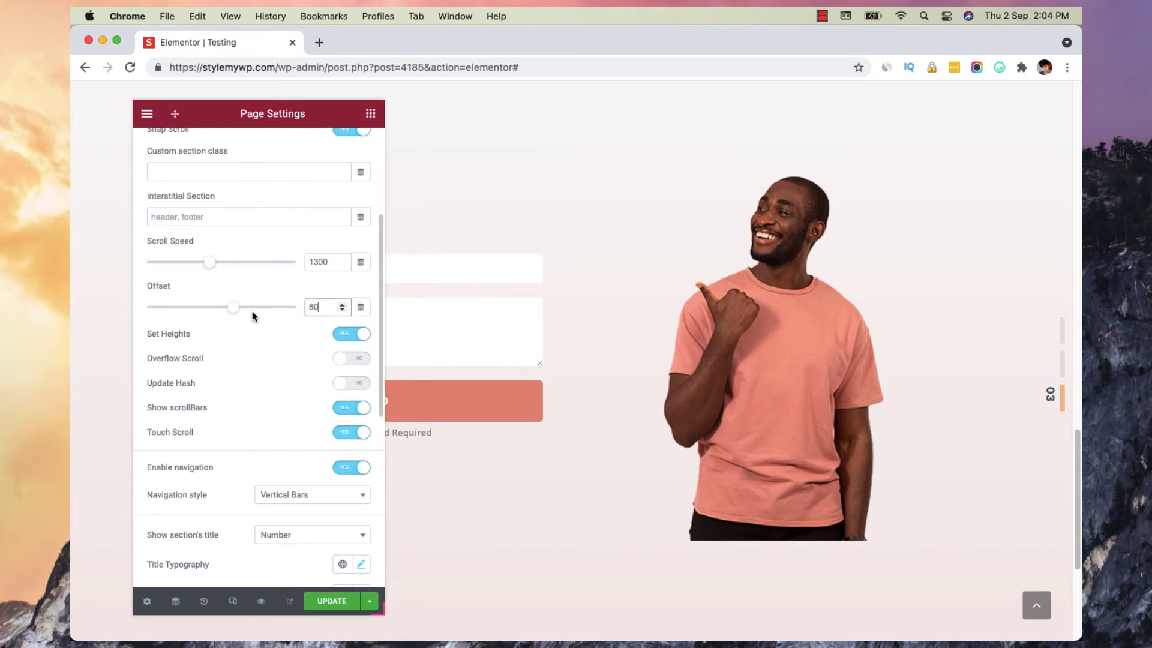
key(BackSpace)
key(BackSpace)
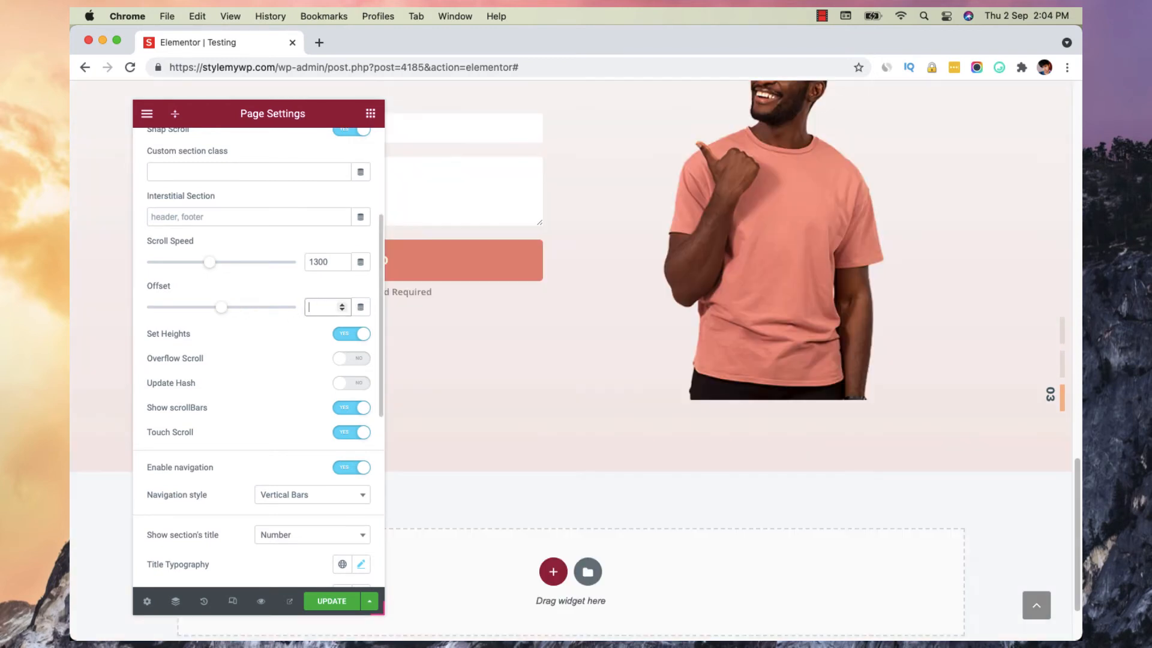
text(0)
- Turn off Snap Scroll and enable Inertia Scroll for the page
scroll(290, 409, up, 5)
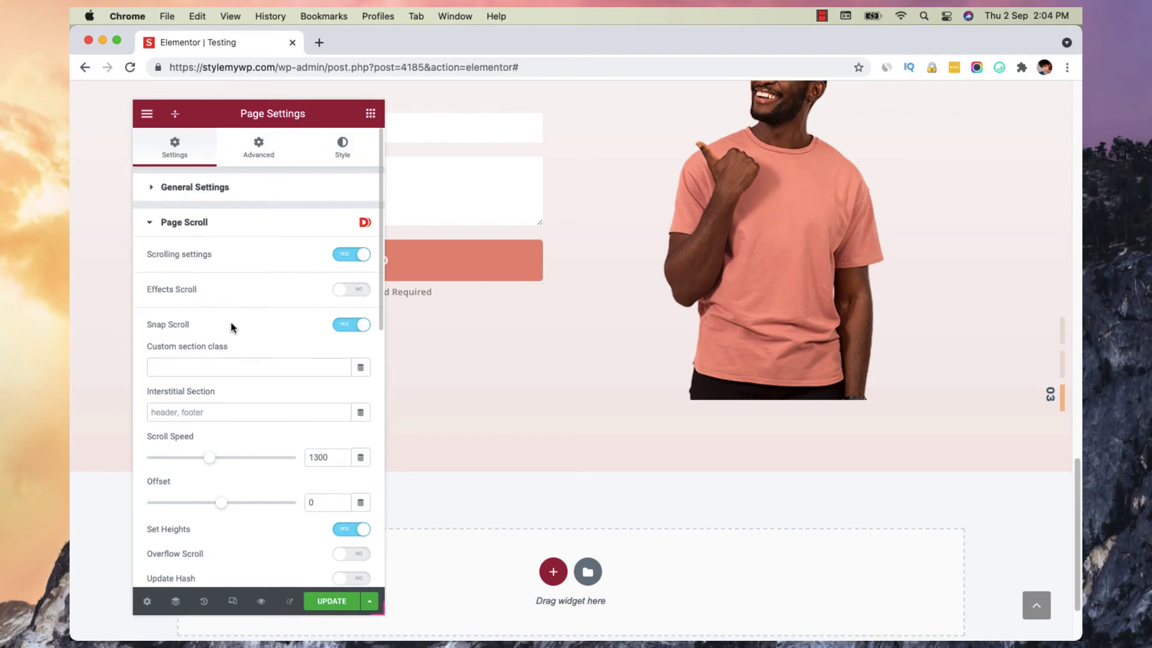
click(362, 325)
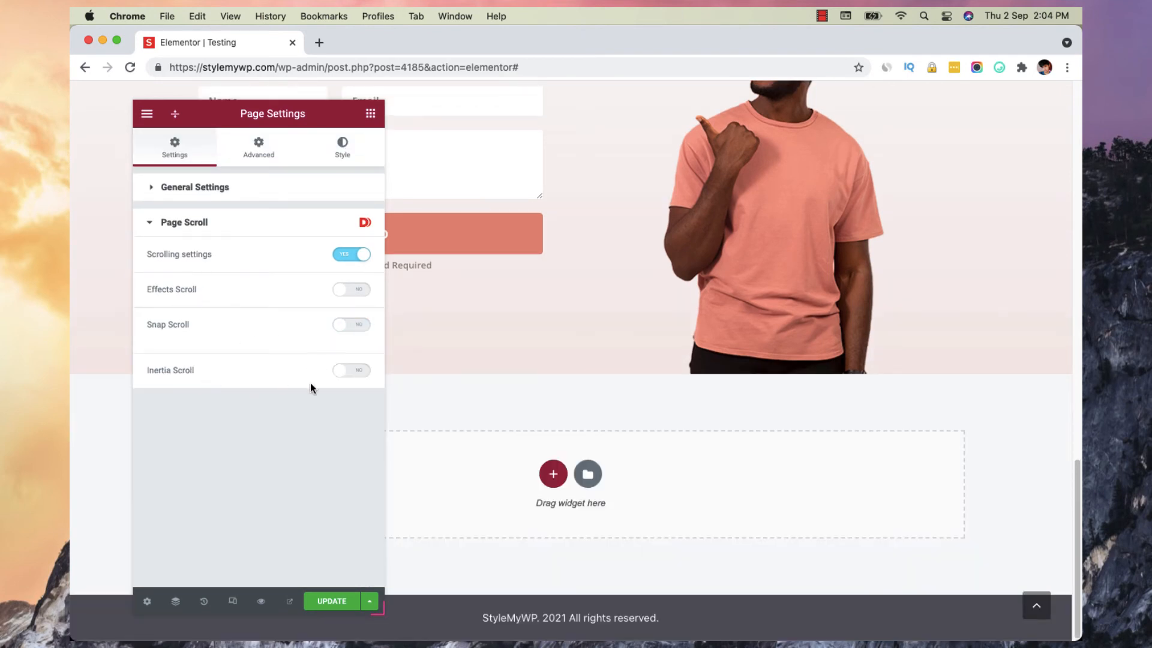
click(347, 372)
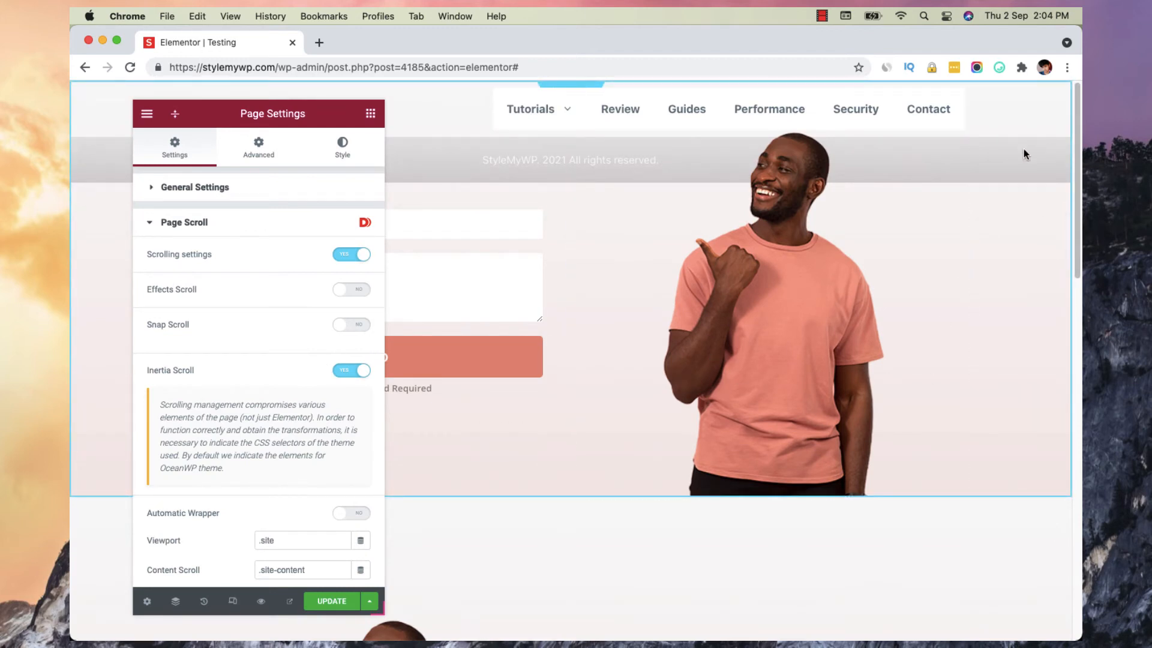
scroll(276, 470, down, 1)
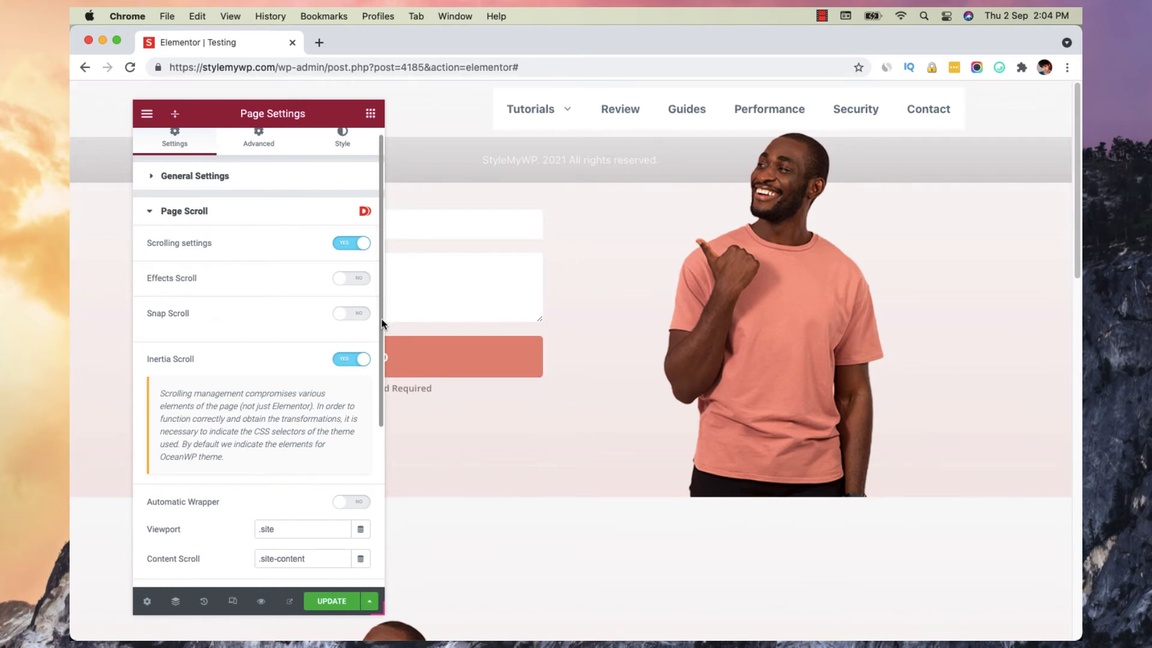
scroll(382, 330, down, 2)
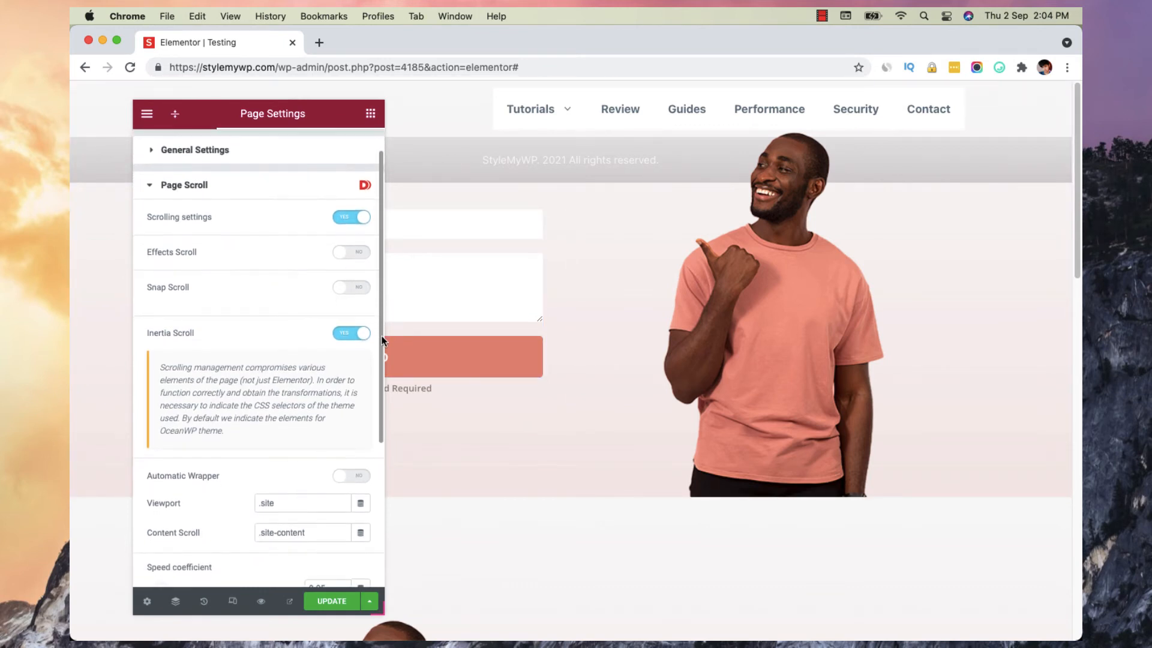
scroll(384, 322, up, 3)
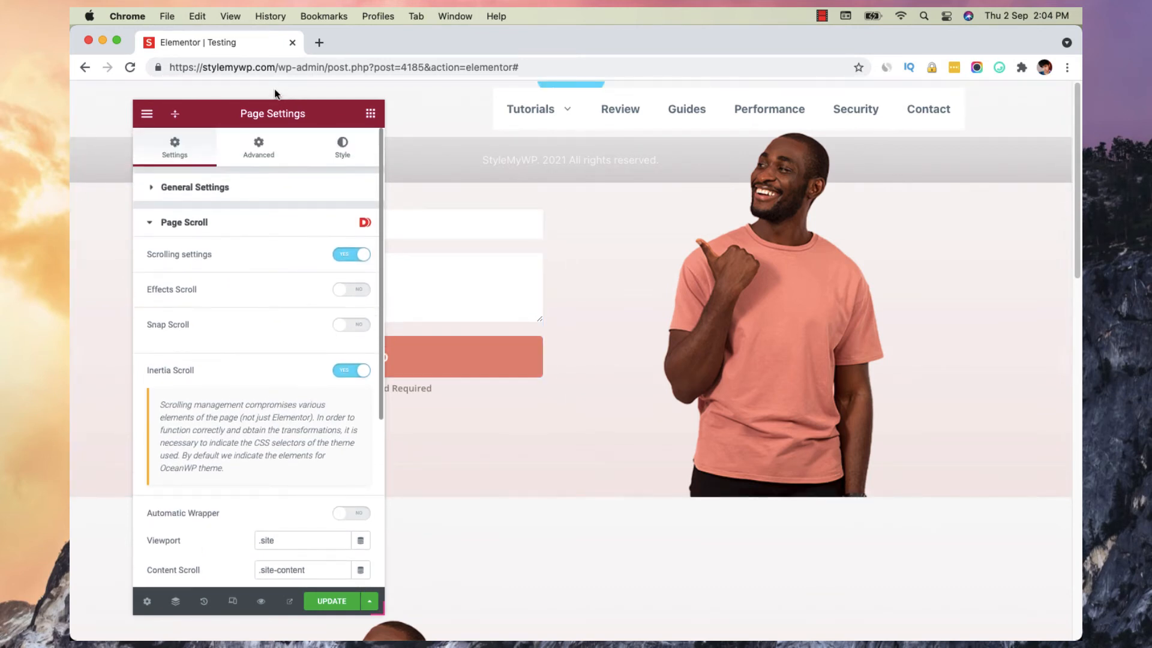
- Search the web for "inertia scroll dynamic.ooo" in a new browser tab
click(318, 45)
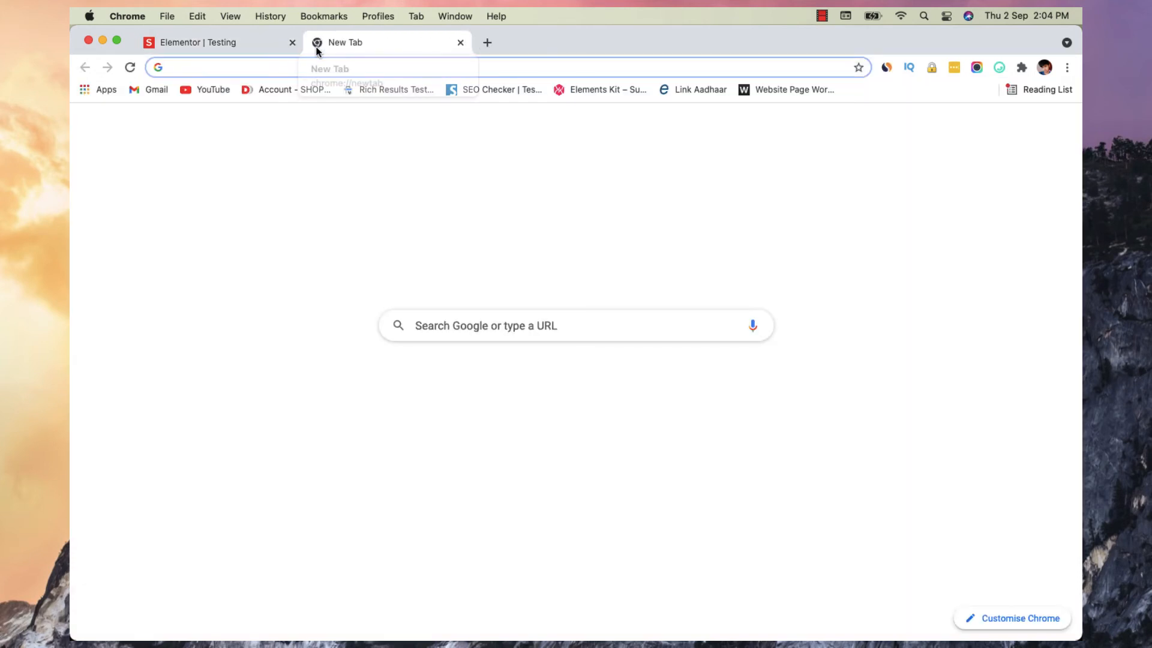
text(inertia c)
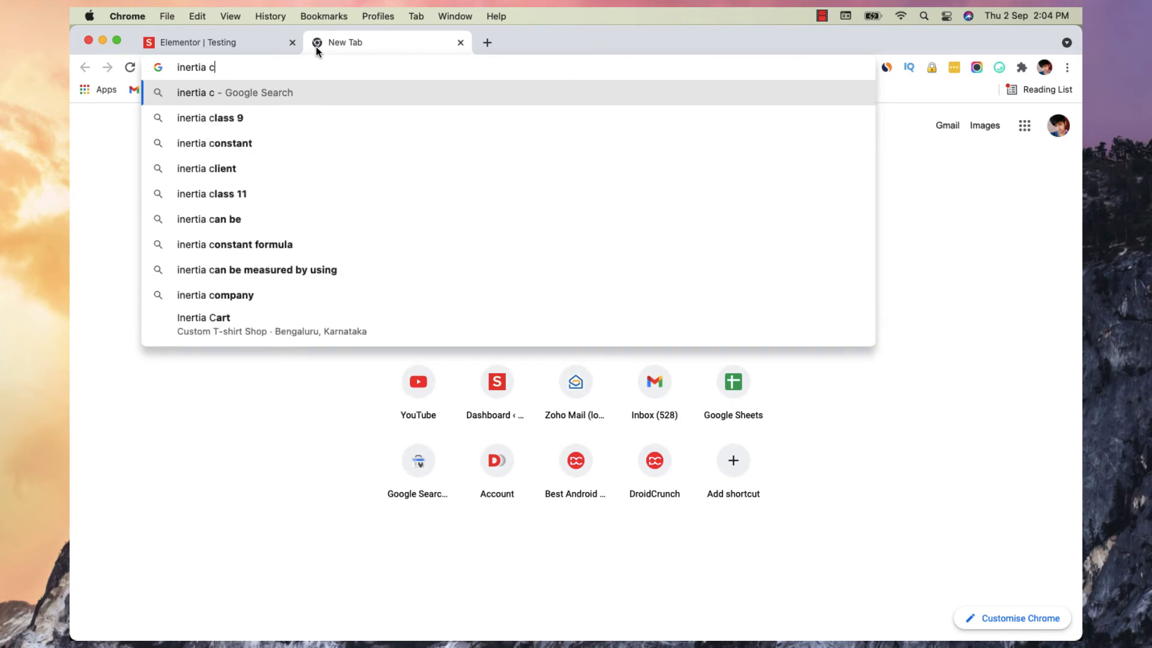
key(BackSpace)
text(scroll )
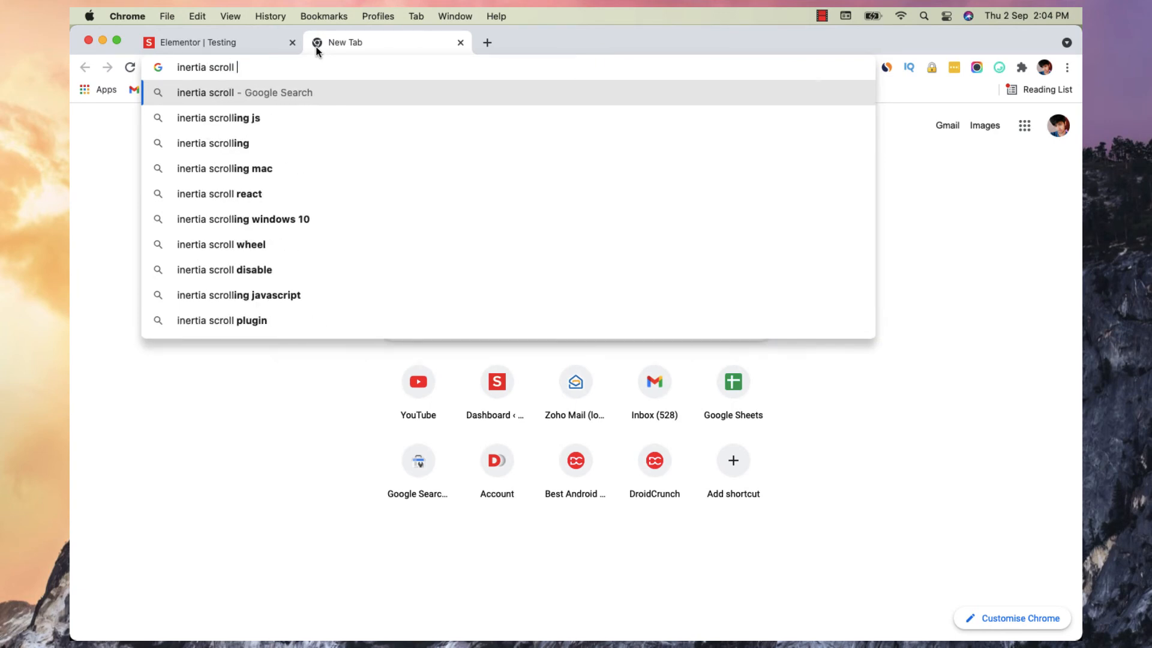
text(dynamic.ooo)
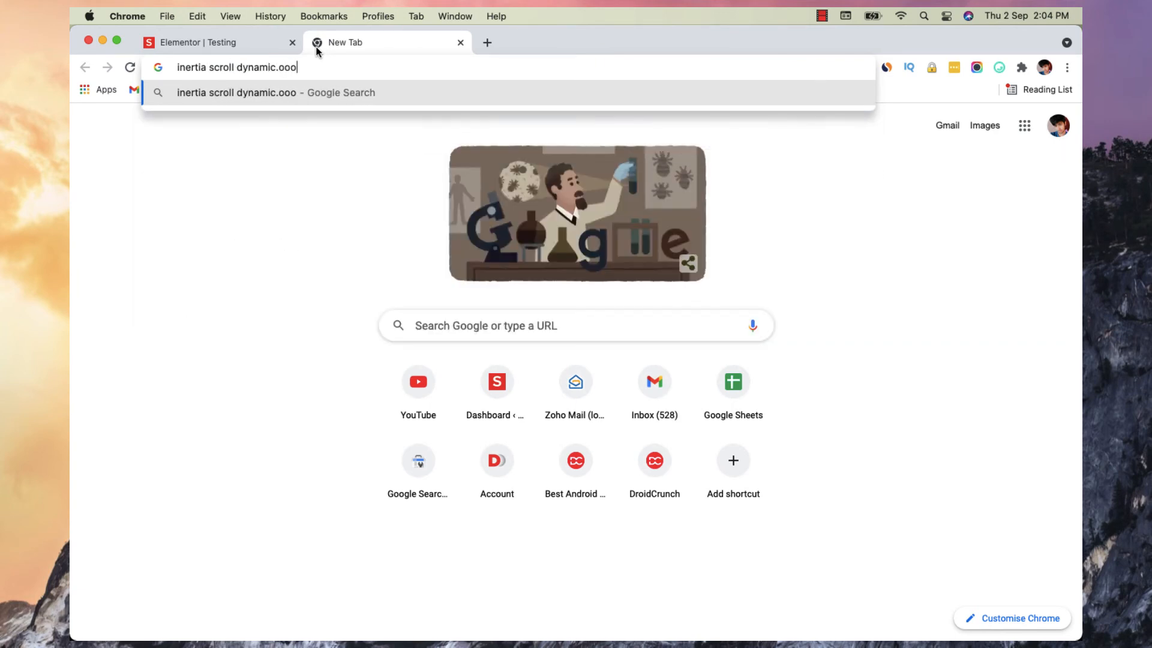
key(Return)
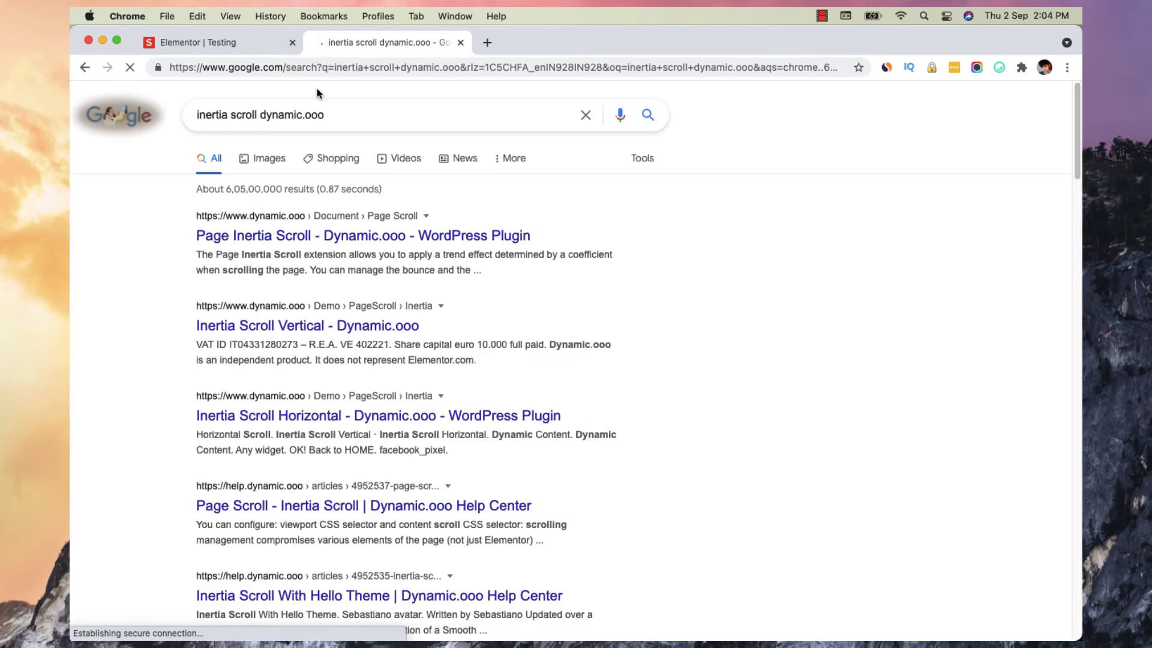
- Open the Page Inertia Scroll page on Dynamic.ooo and read which options its documentation article lists as configurable
click(449, 237)
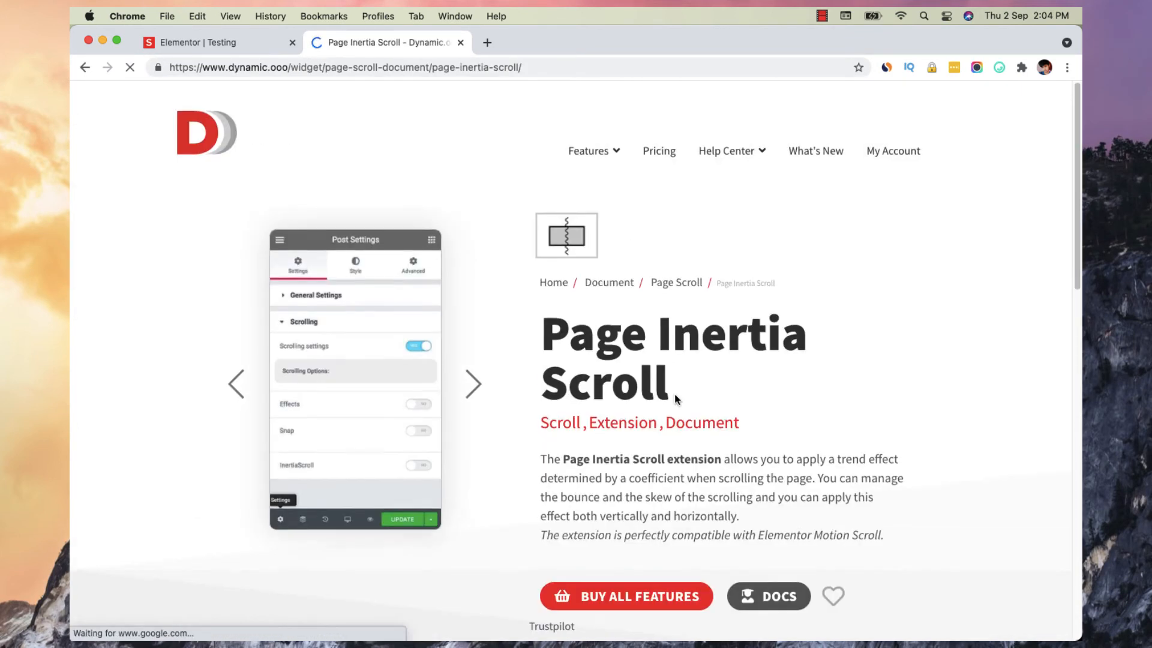
scroll(730, 425, down, 3)
click(758, 443)
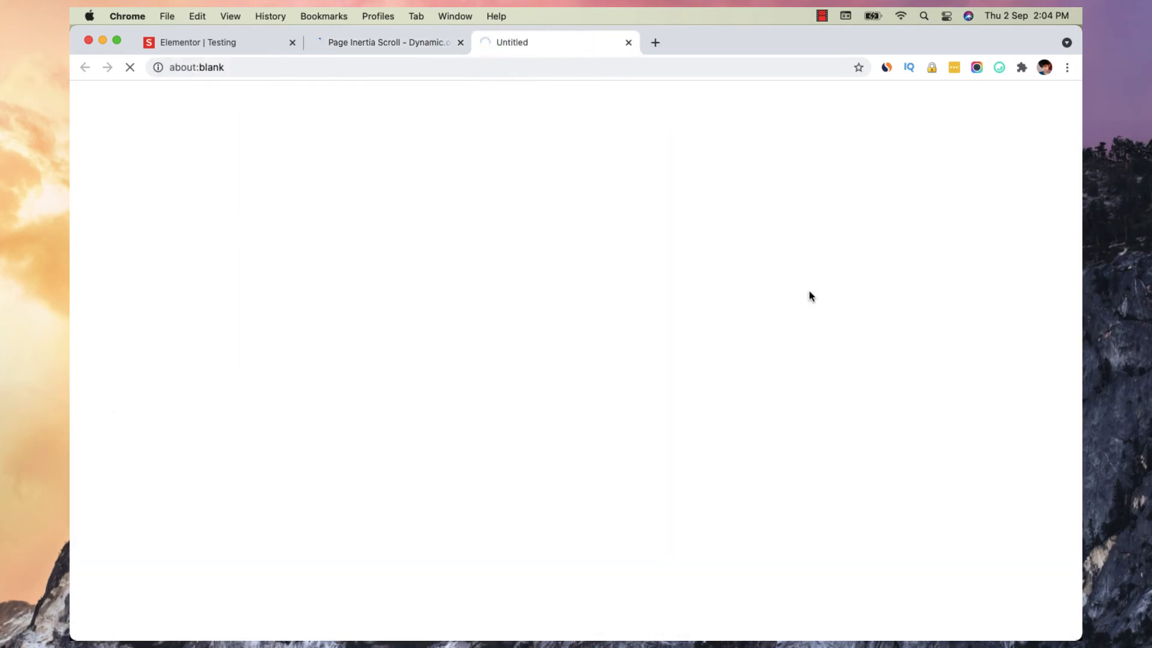
scroll(607, 301, down, 10)
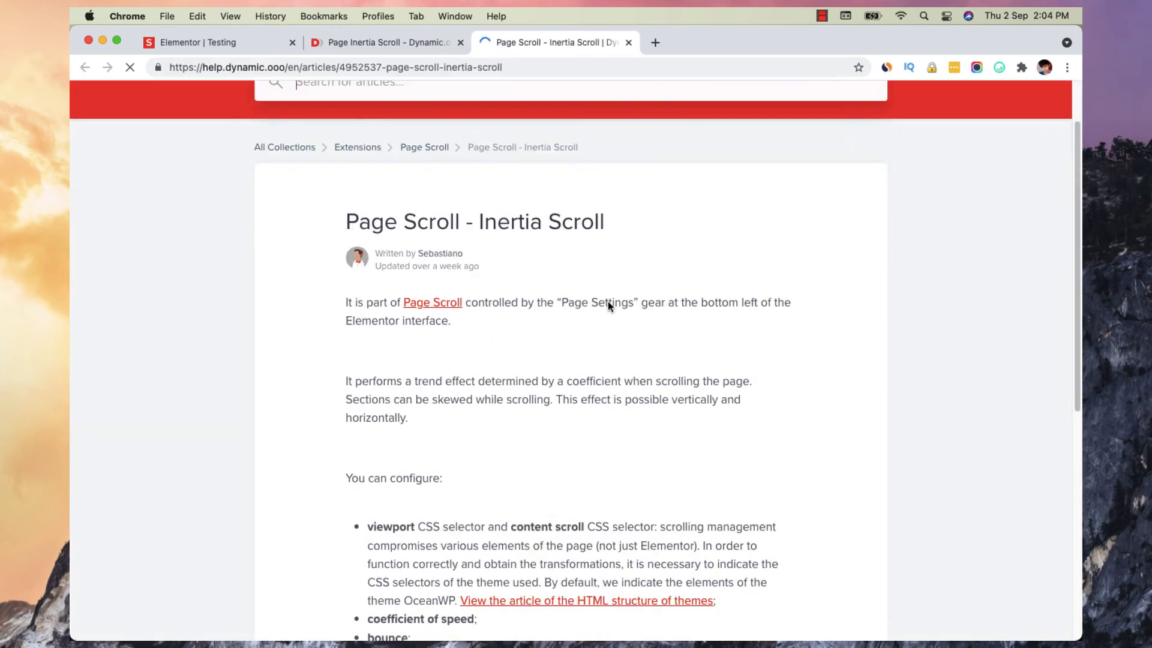
scroll(495, 350, up, 2)
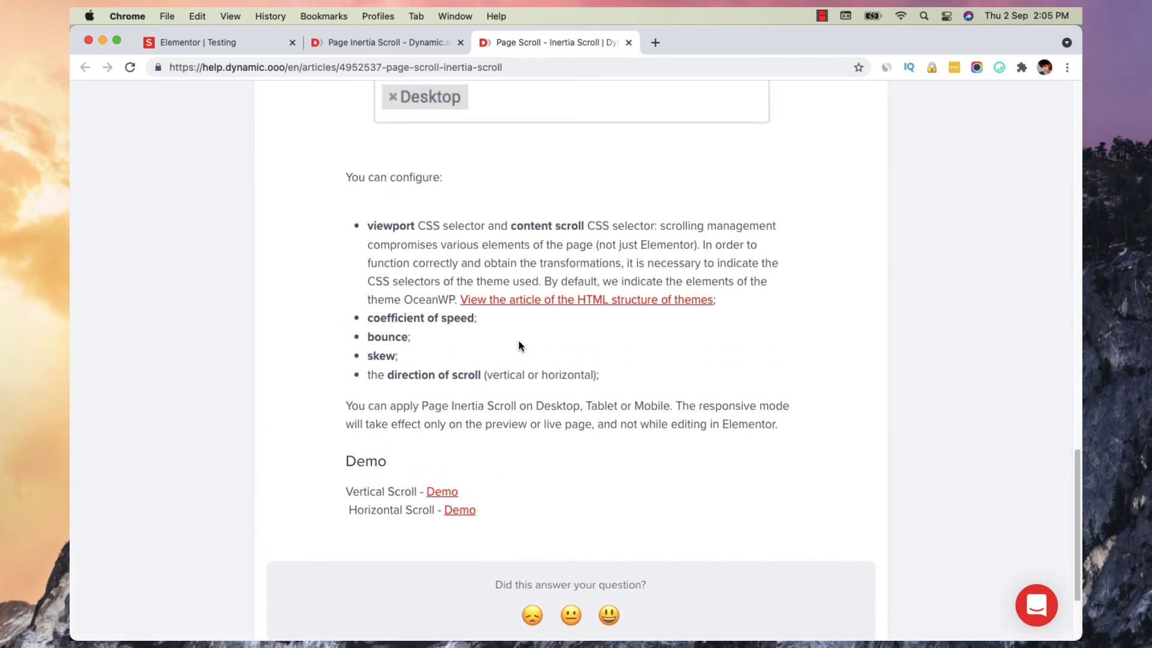
- Open the linked article on the HTML structure of themes in a separate tab and look through its theme examples
right_click(600, 306)
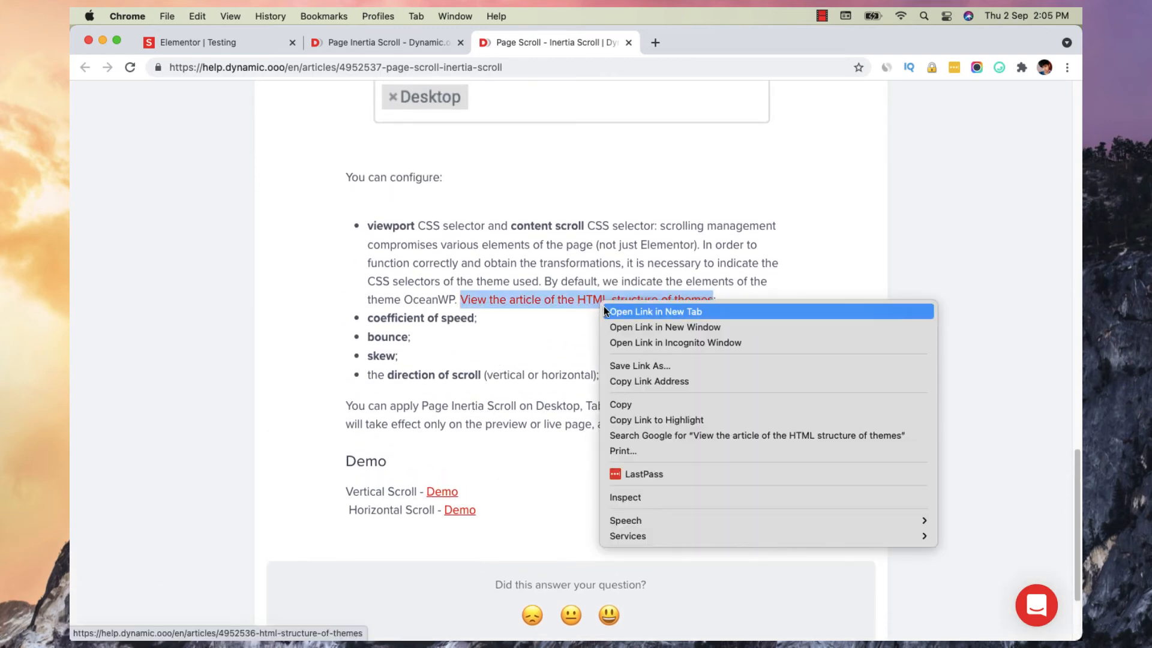
click(606, 311)
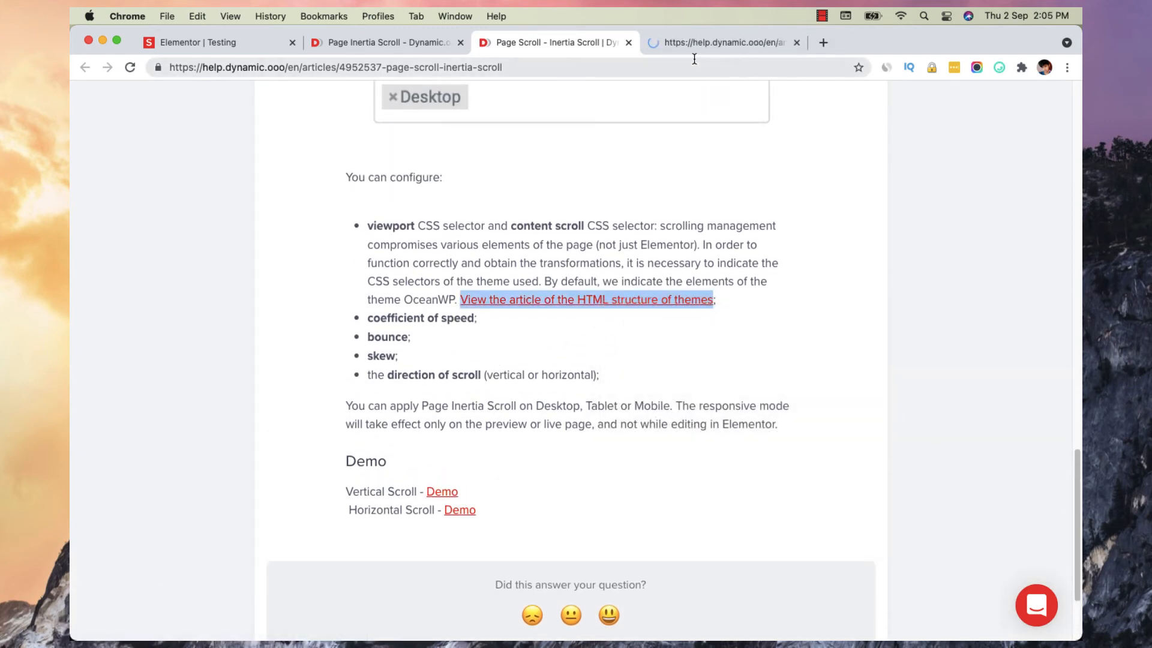
click(693, 46)
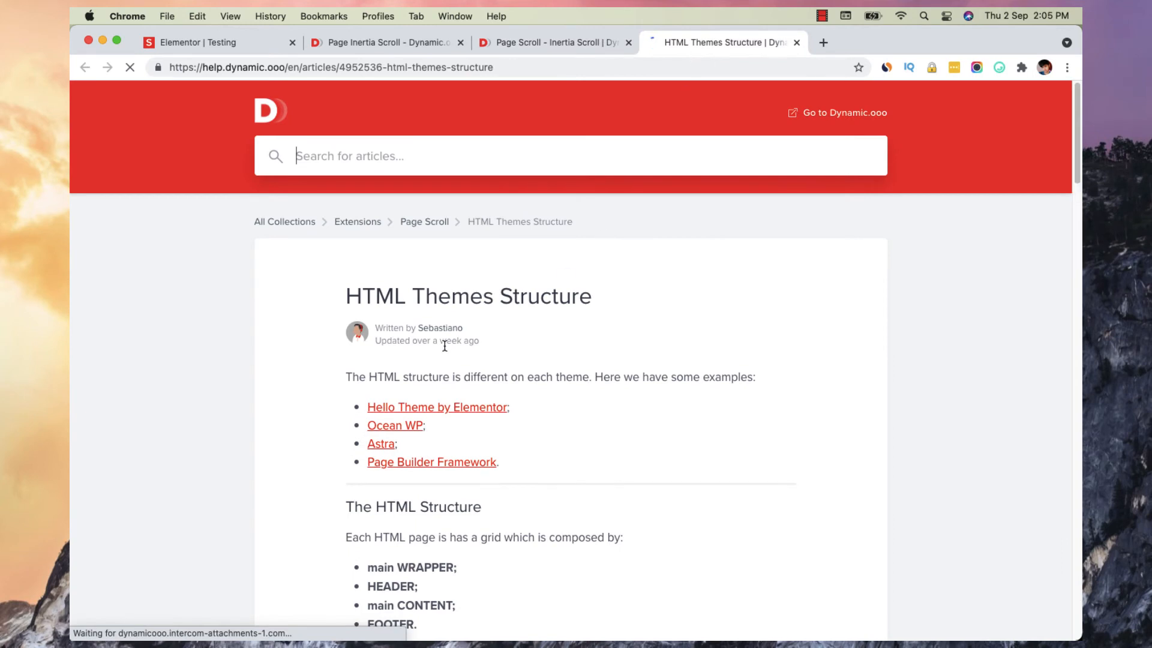
scroll(445, 353, down, 3)
scroll(422, 340, down, 5)
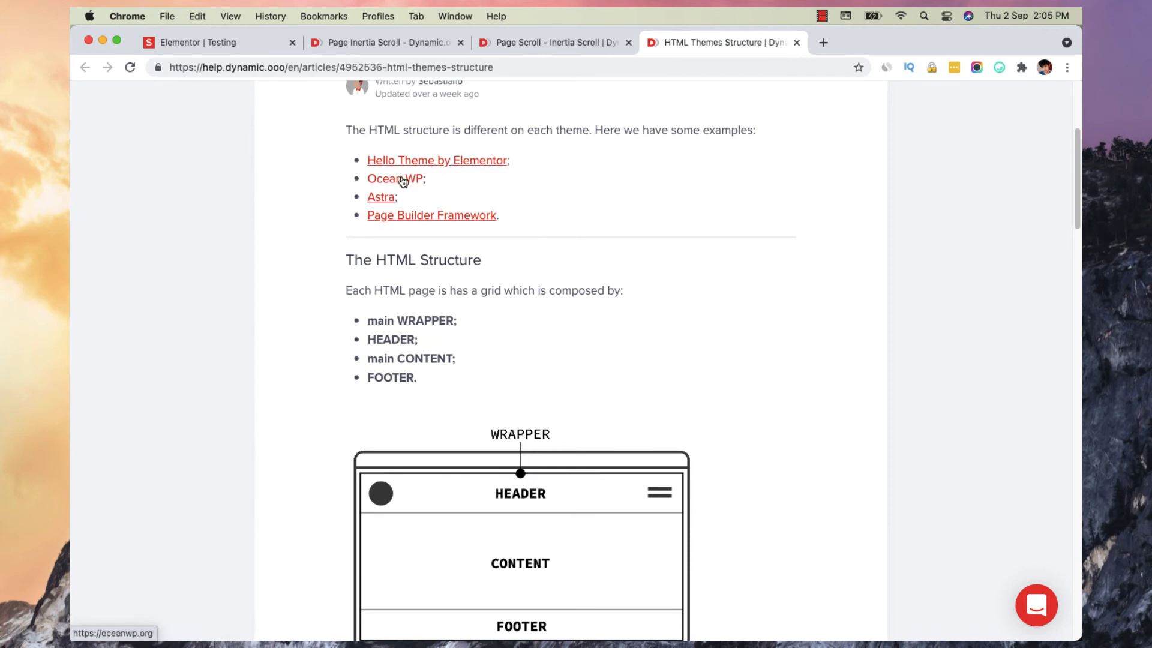
- Return to the Elementor page and review the Inertia Scroll notice with the Viewport and Content Scroll selectors
click(224, 38)
scroll(253, 369, down, 5)
scroll(253, 369, up, 3)
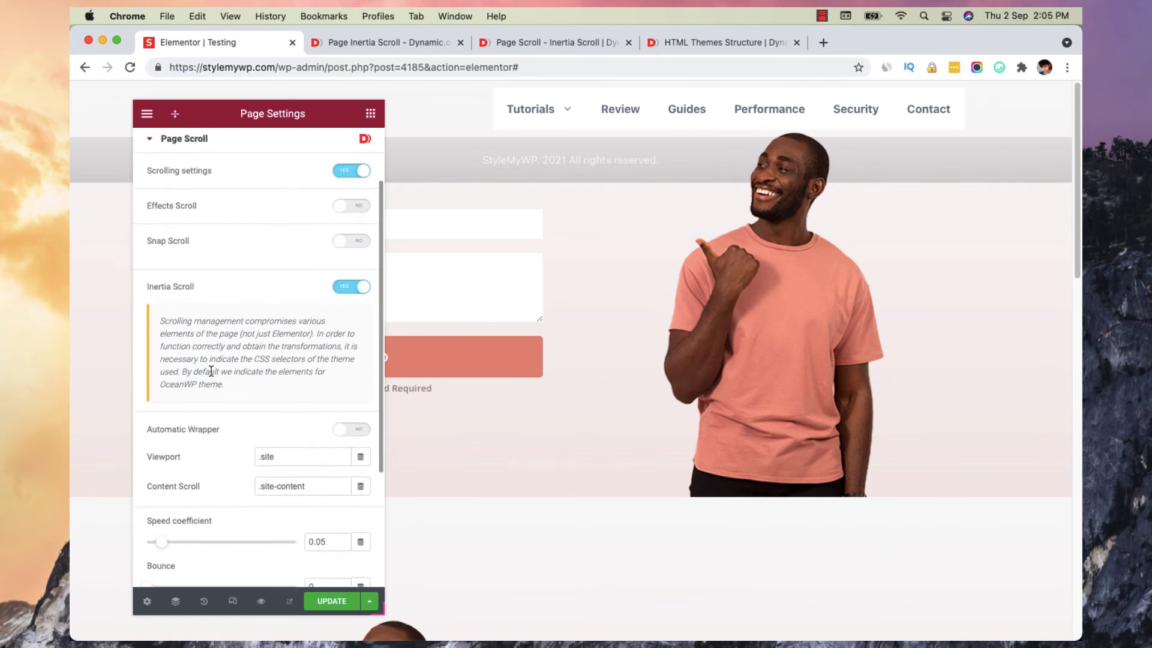
scroll(256, 368, down, 1)
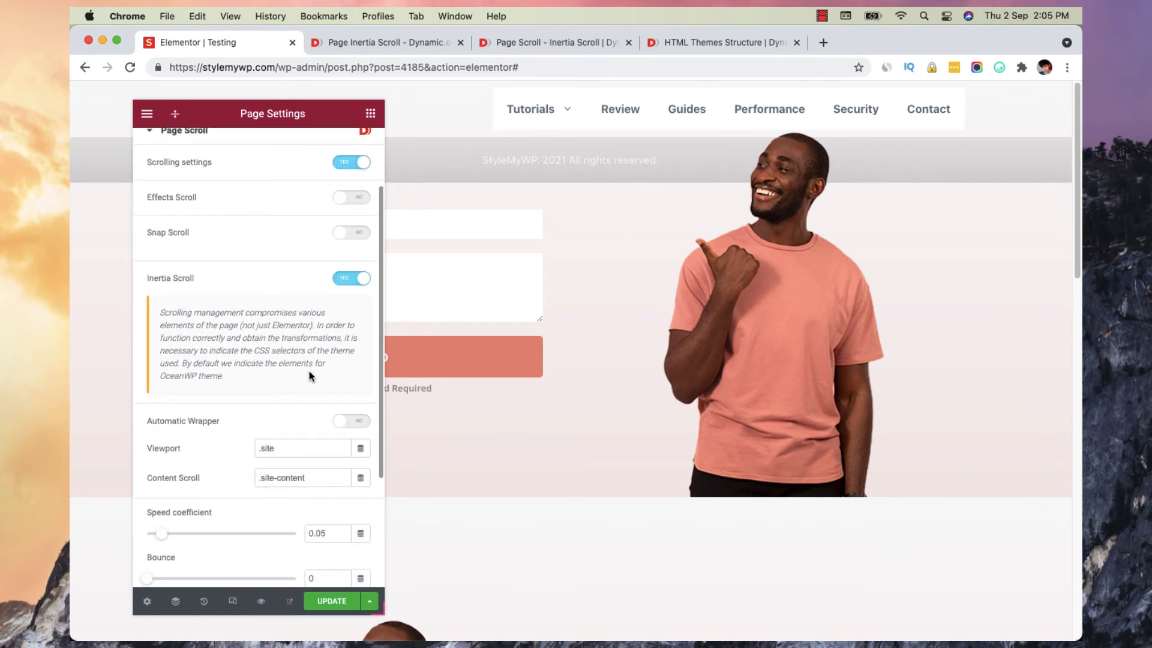
scroll(264, 372, down, 1)
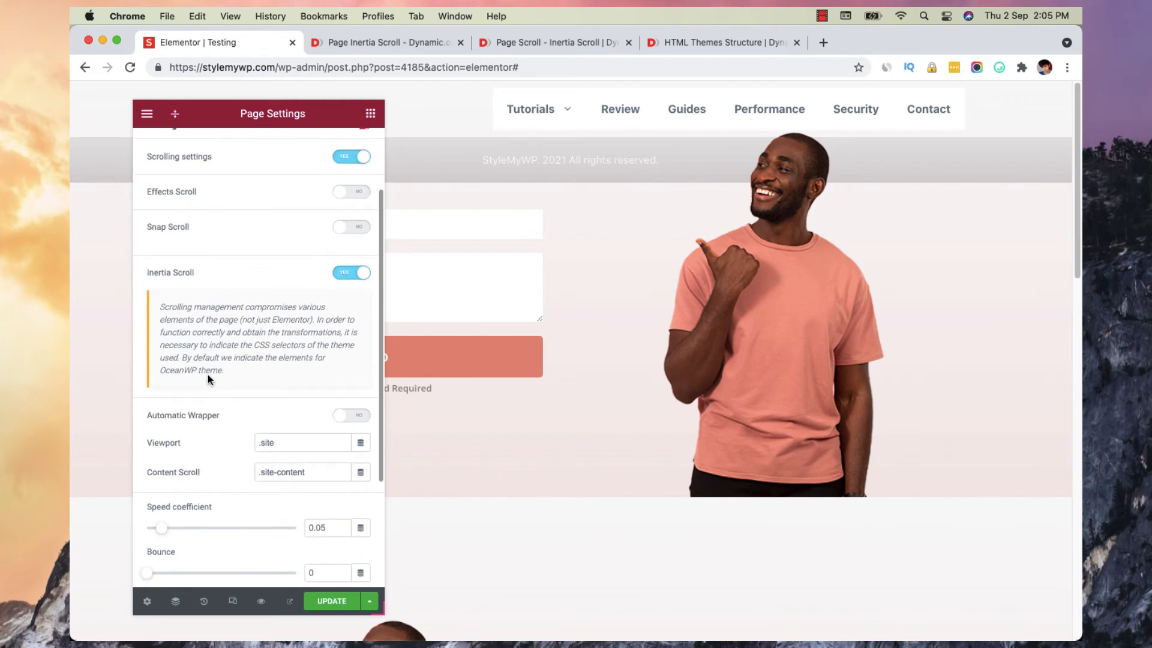
scroll(207, 374, up, 1)
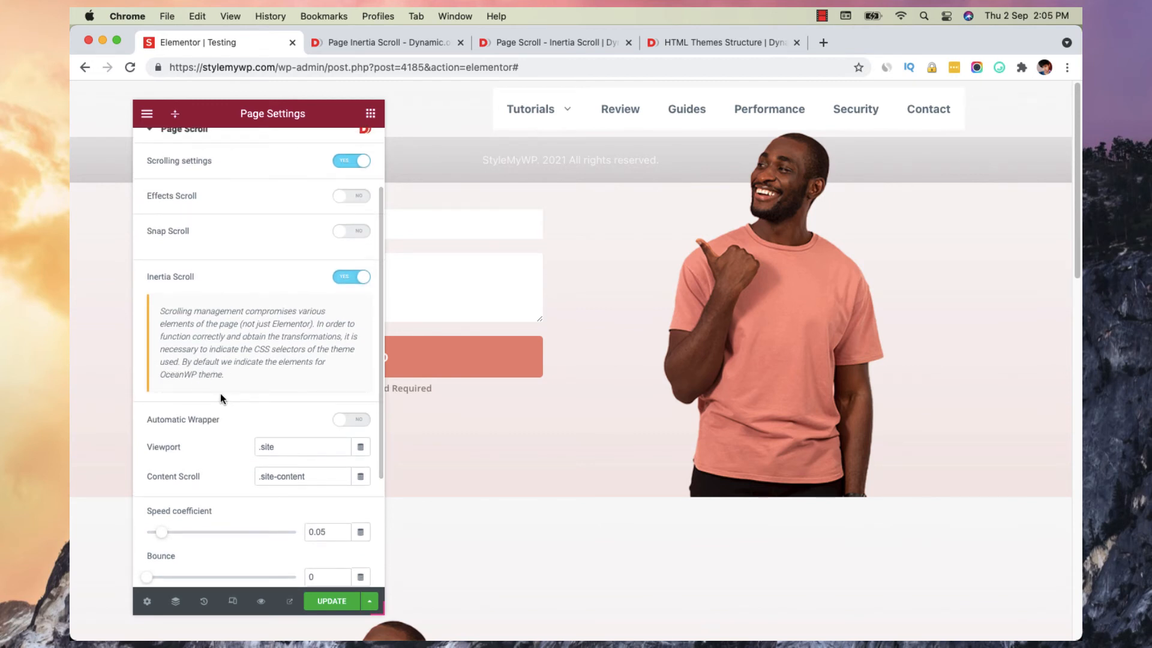
- Go back to the HTML Themes Structure article and examine the wrapper diagram and the Hello Theme's header, content and footer classes
click(593, 40)
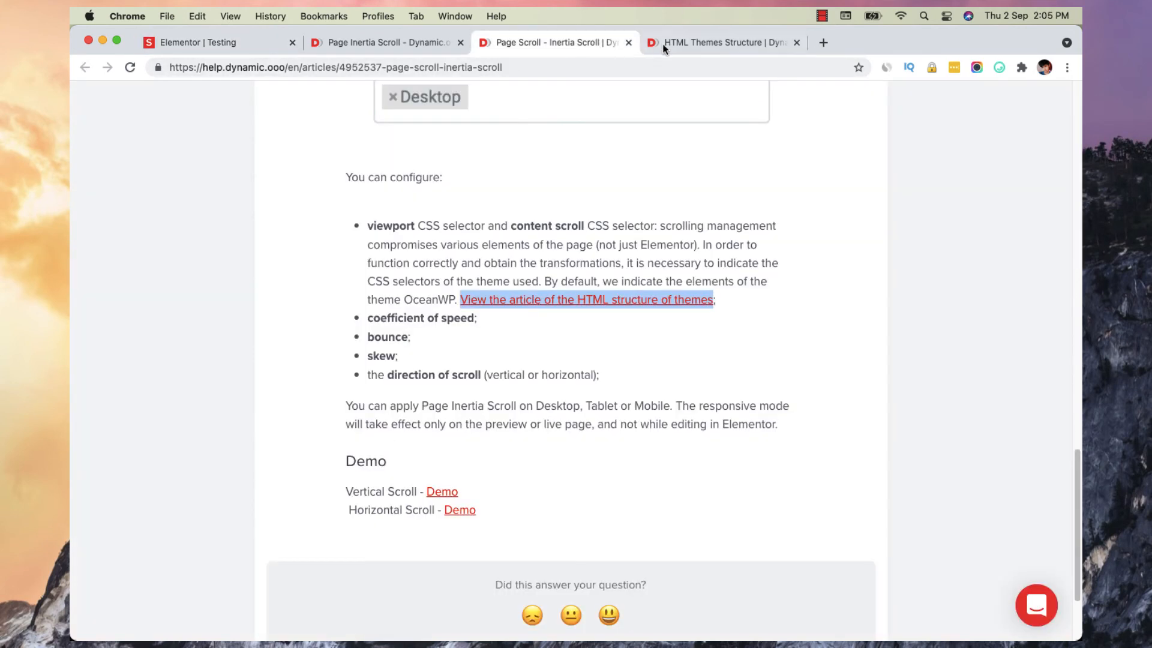
click(696, 43)
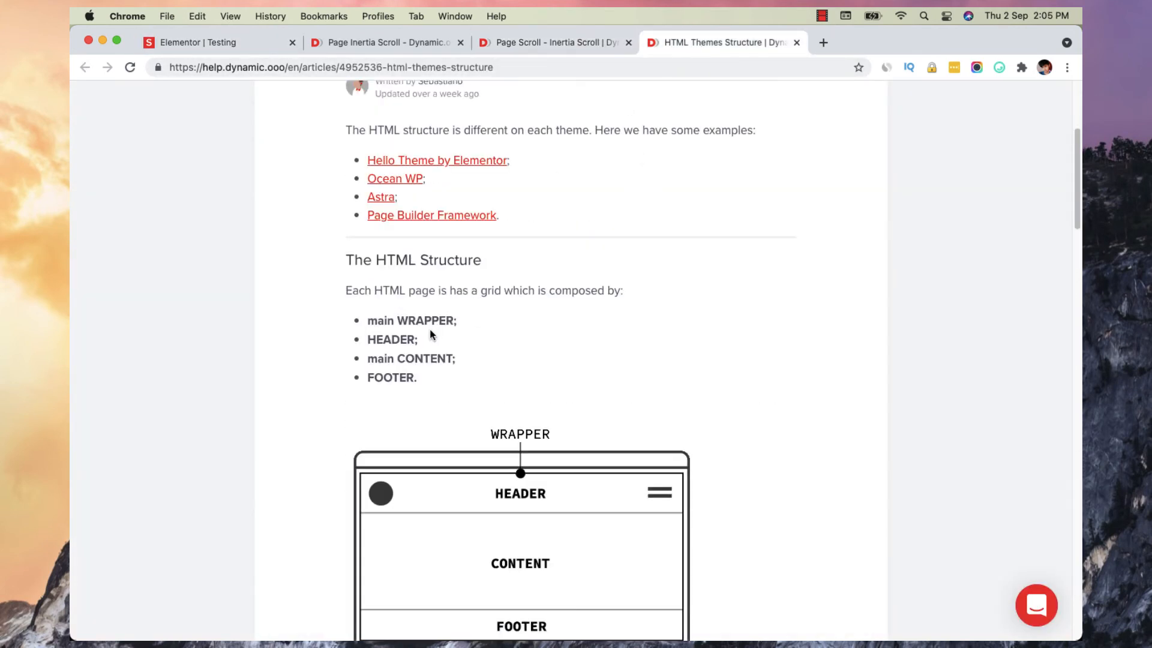
scroll(519, 337, down, 3)
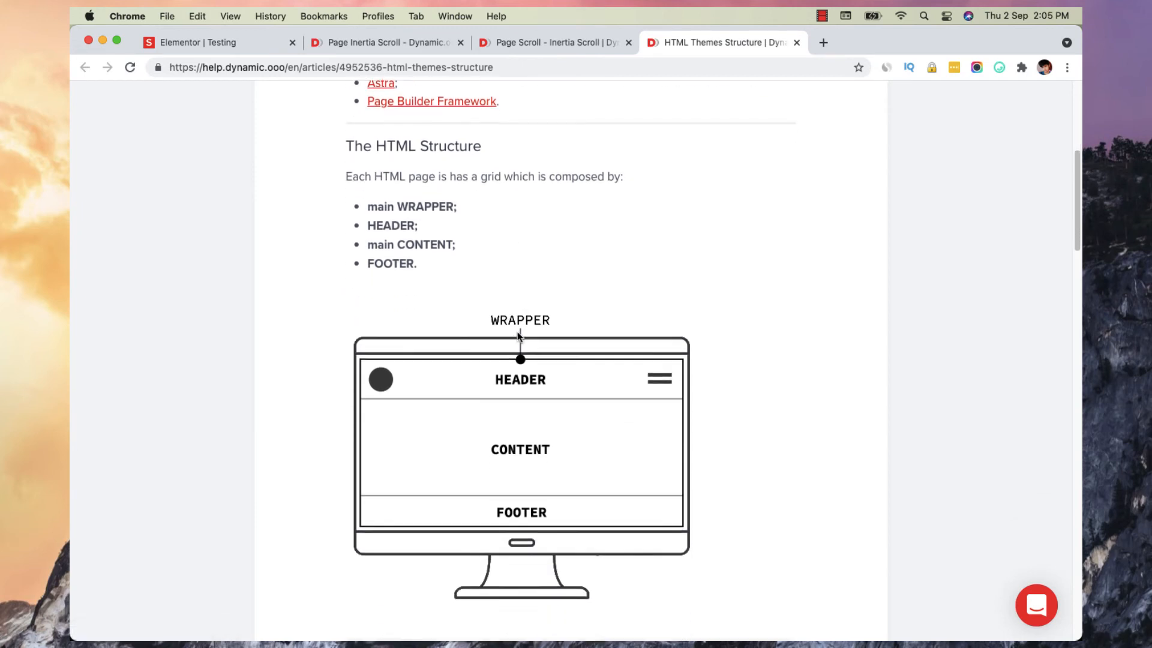
scroll(518, 335, down, 3)
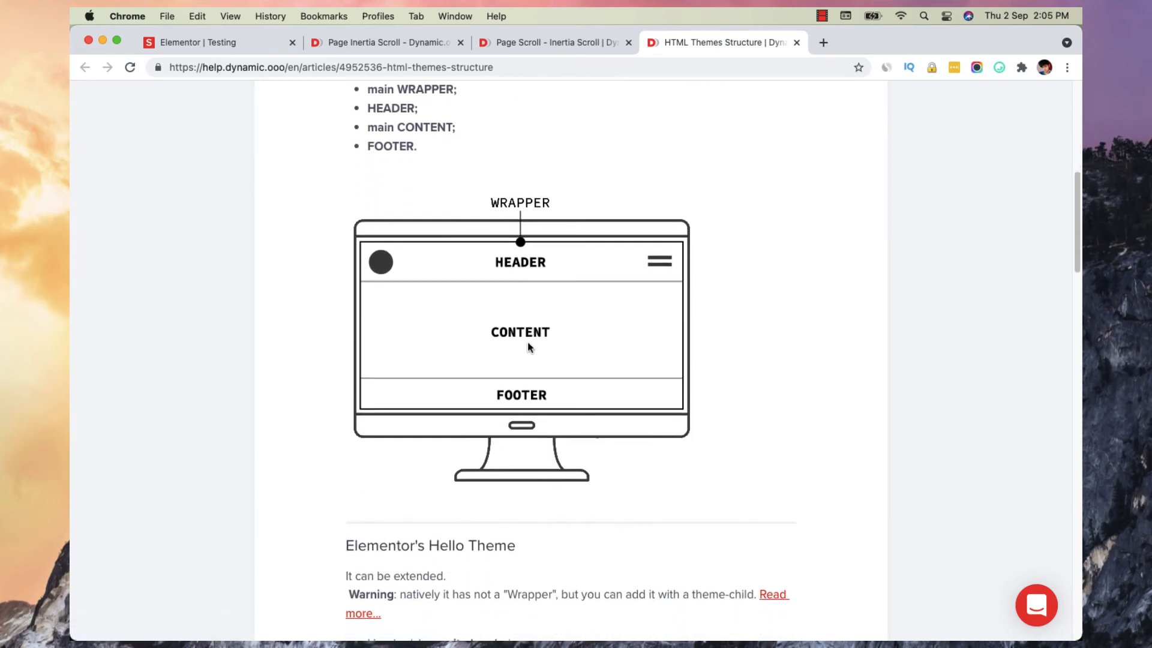
scroll(528, 347, down, 5)
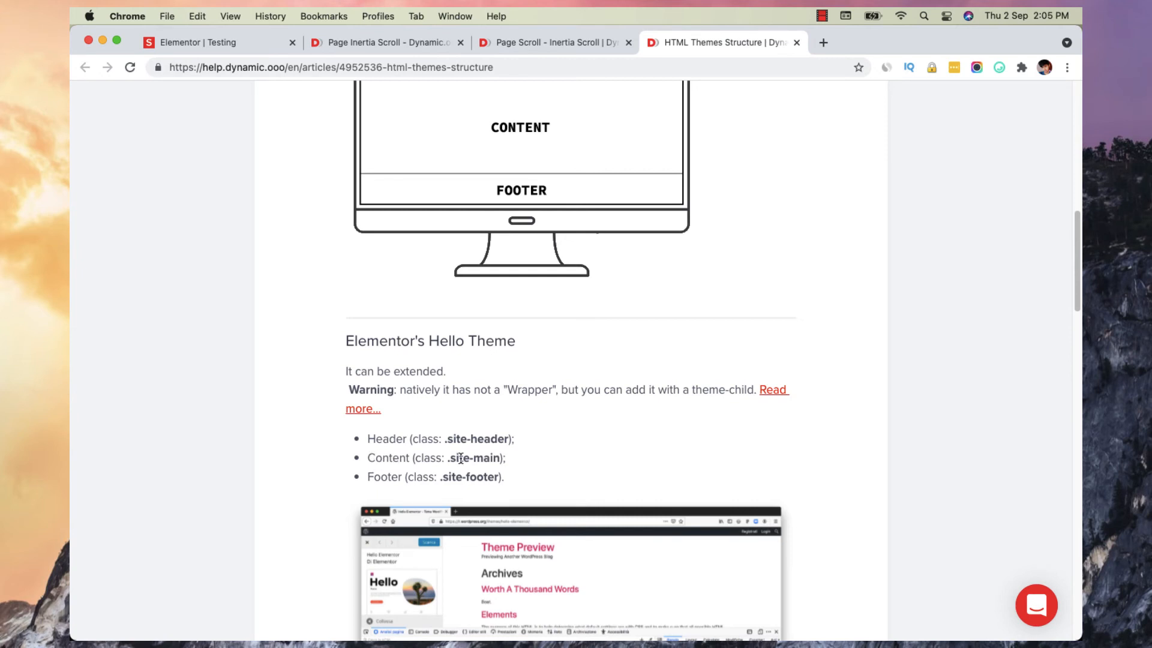
- Look up the theme selectors in the HTML Themes Structure article, from Hello Theme's header class through Ocean WP to Astra Theme
scroll(495, 478, down, 1)
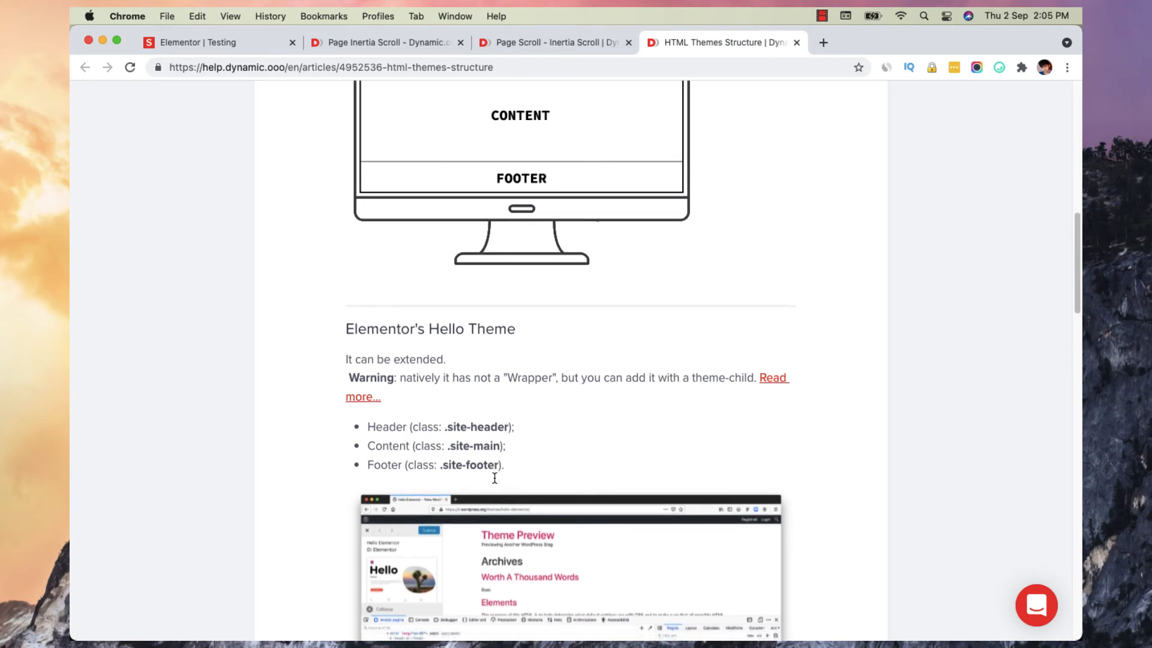
drag(446, 432, 508, 430)
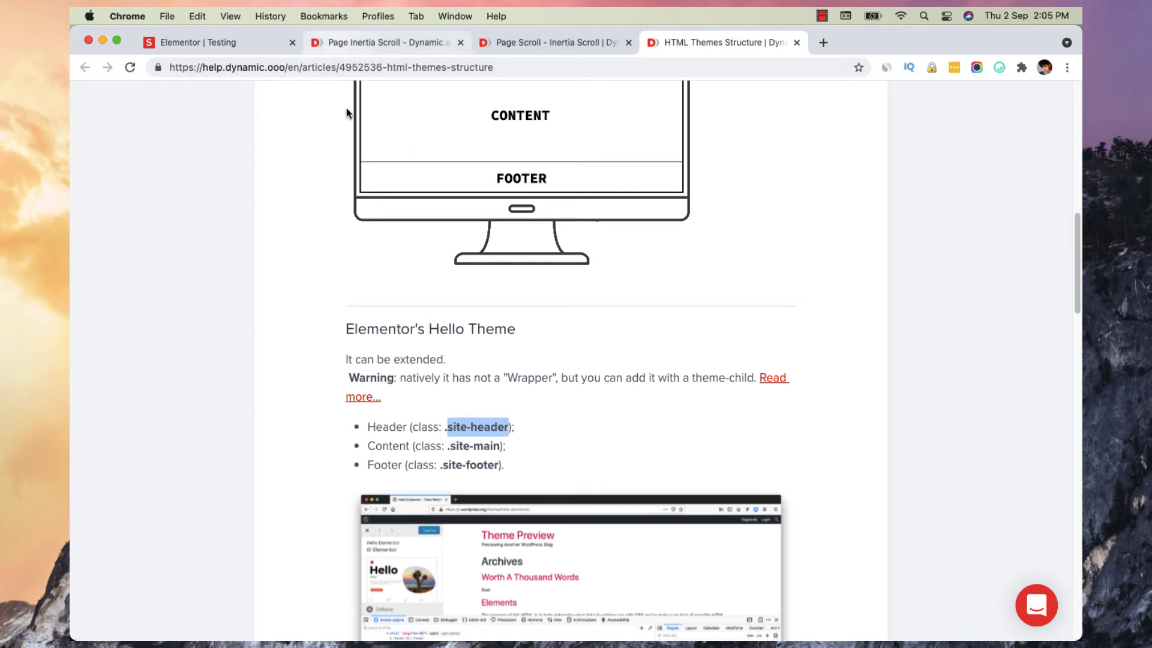
click(187, 37)
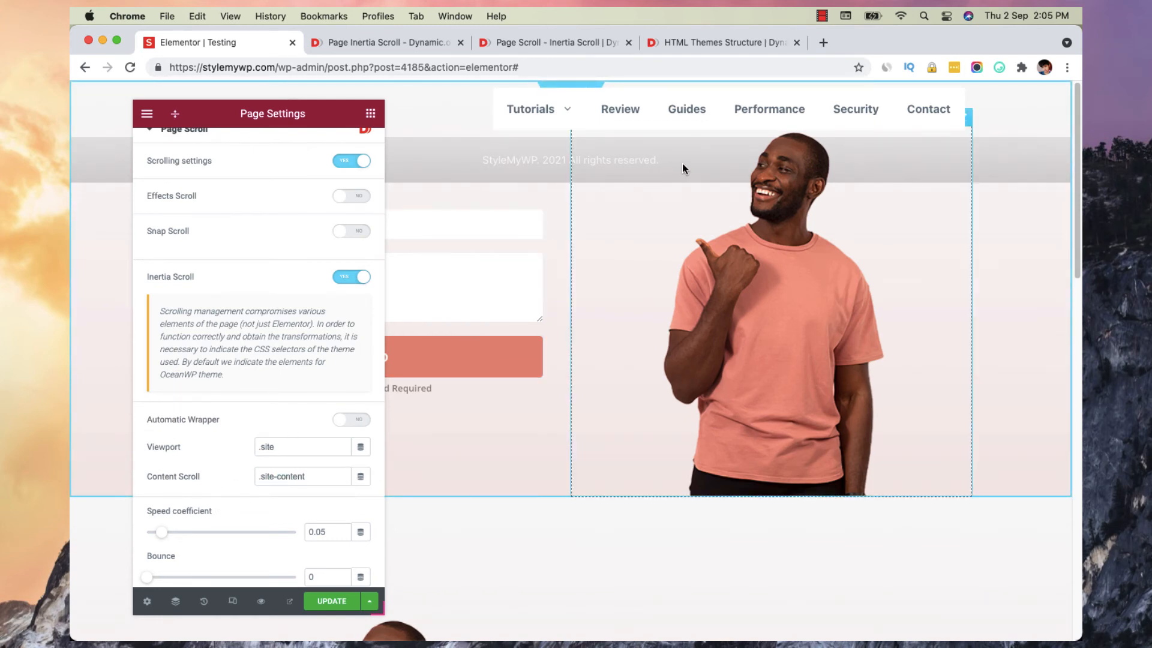
click(592, 45)
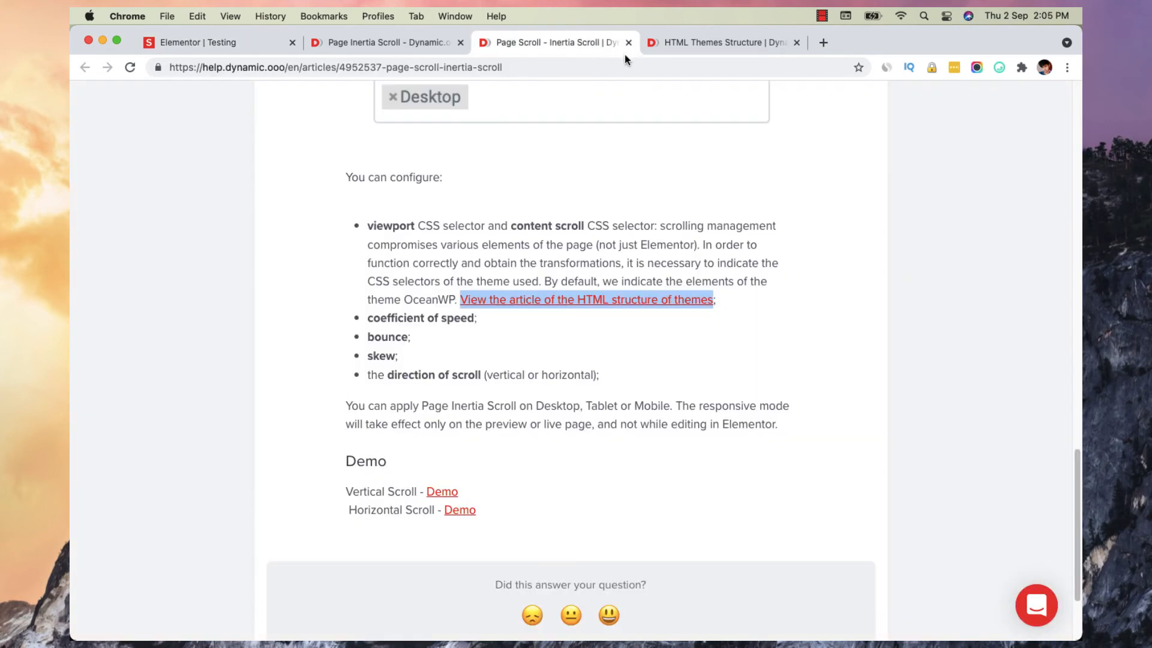
click(701, 53)
scroll(646, 322, down, 5)
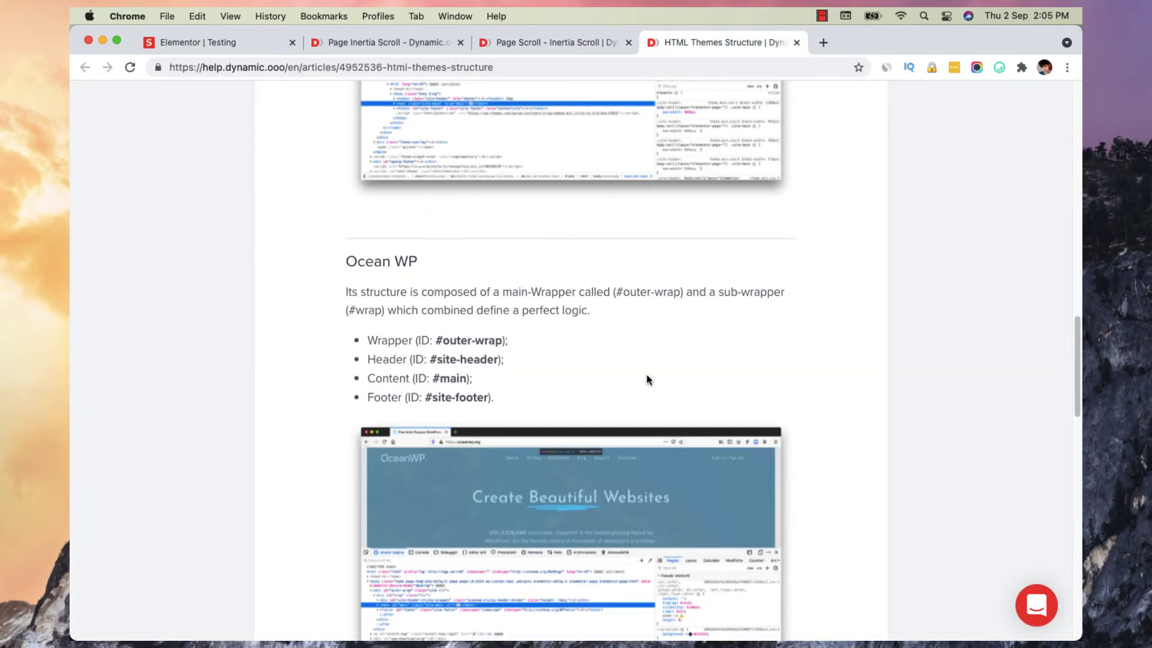
scroll(395, 277, down, 10)
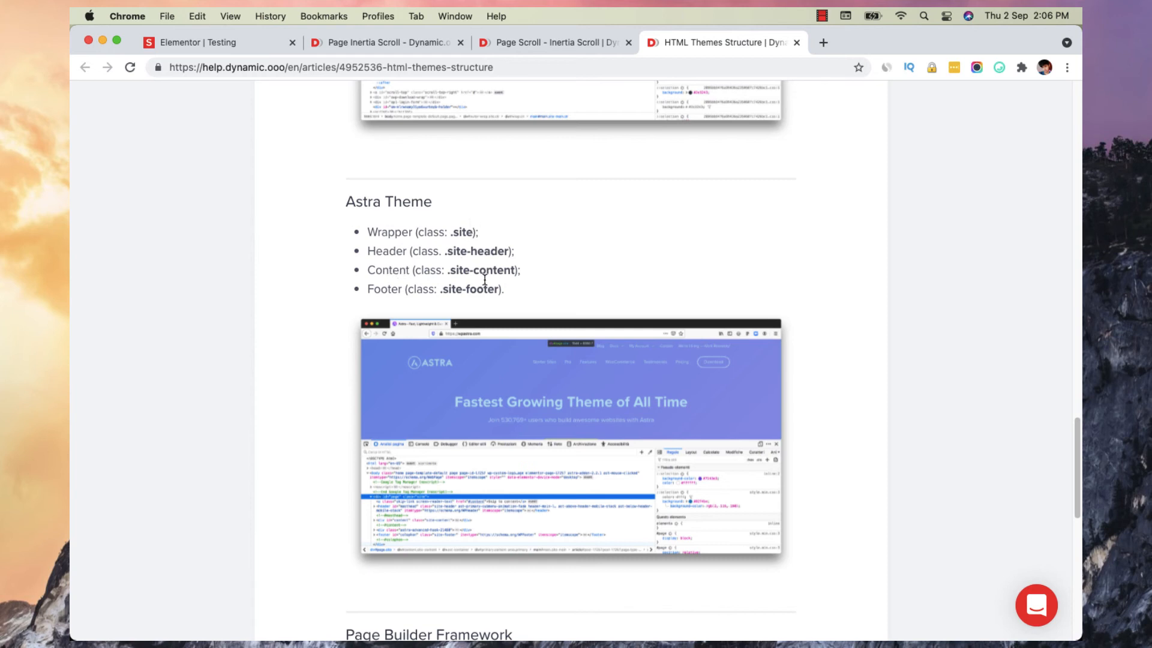
- Return to the Elementor page and review the Inertia Scroll settings, including speed coefficient, bounce, skew and the available scroll directions
click(223, 43)
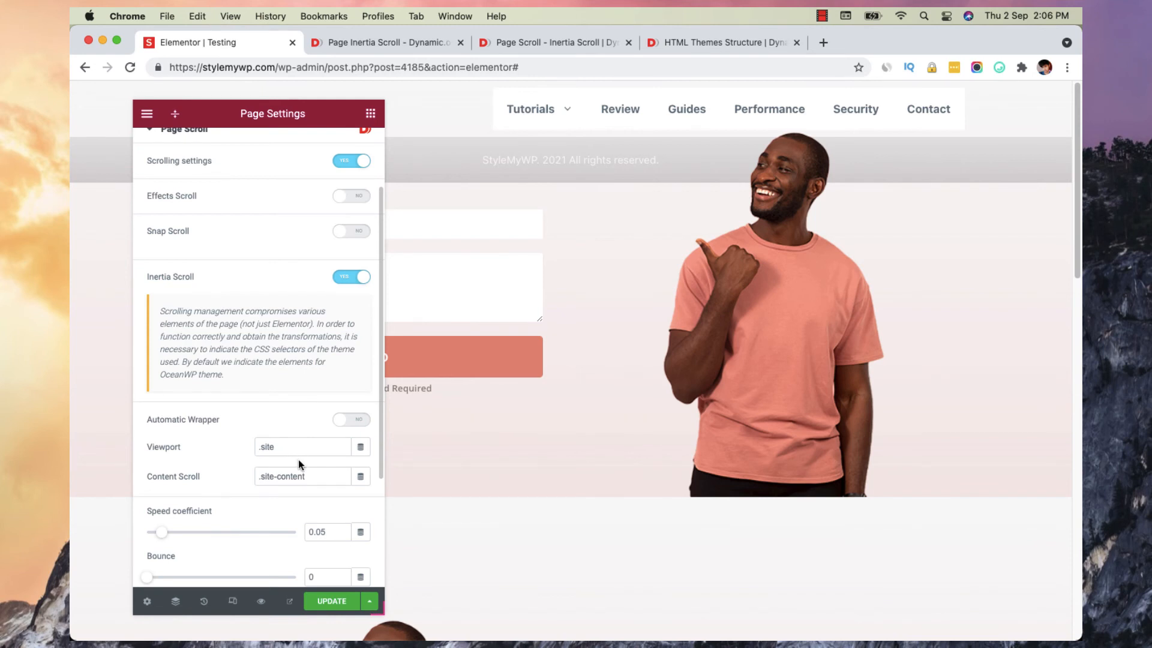
scroll(303, 467, down, 3)
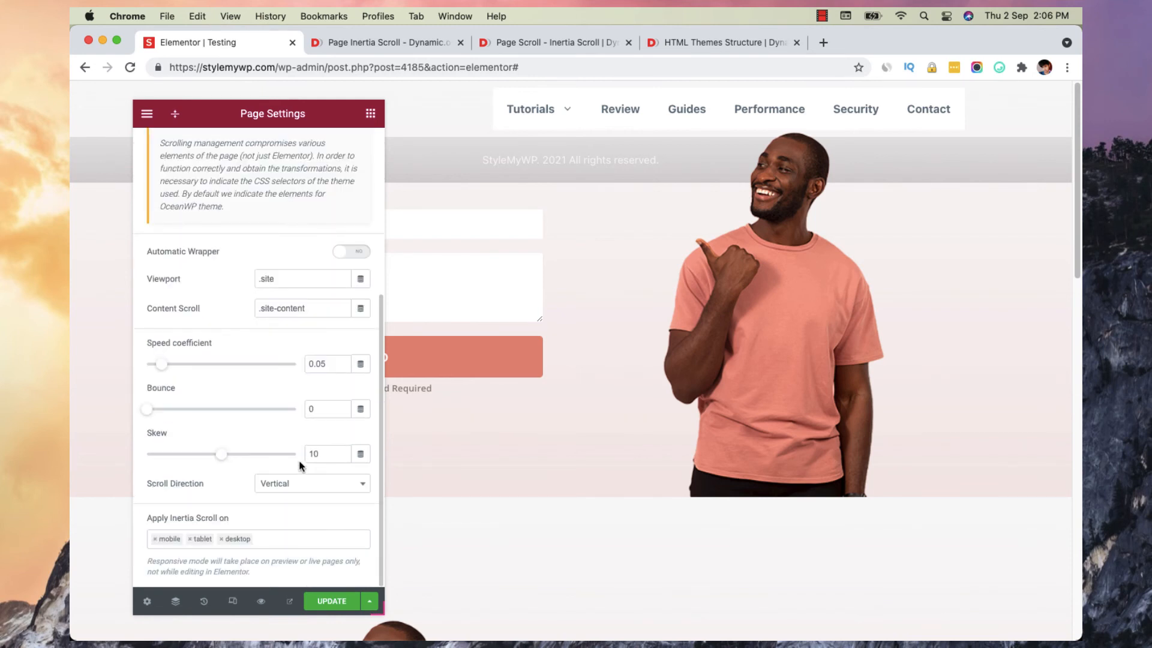
scroll(289, 348, up, 1)
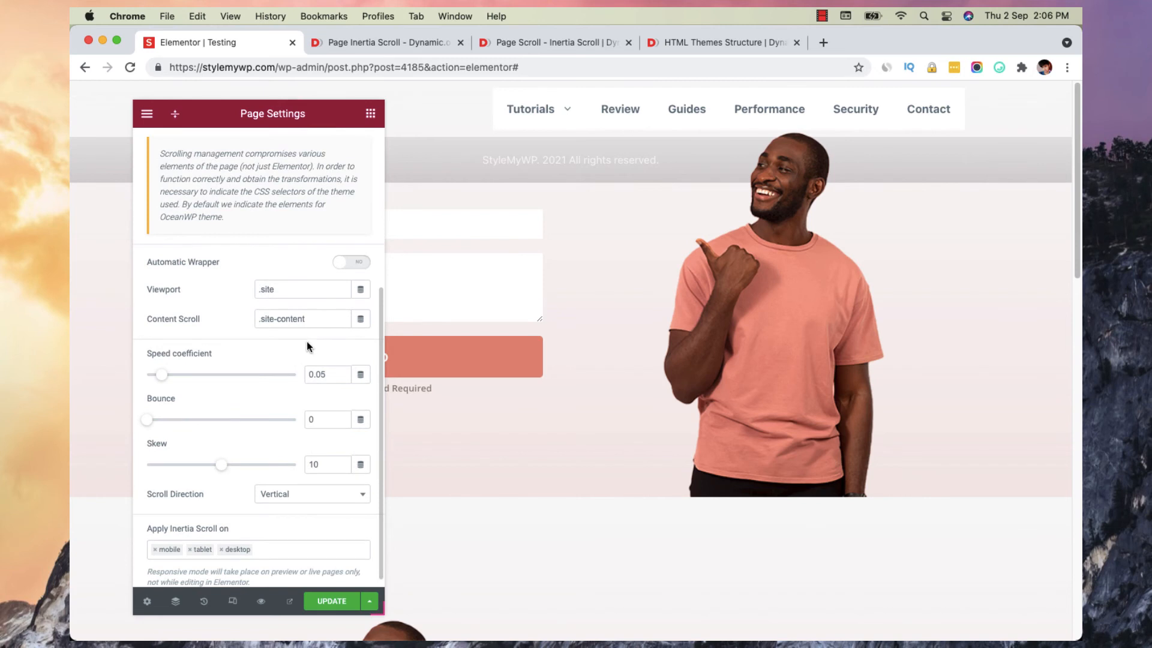
scroll(269, 348, down, 1)
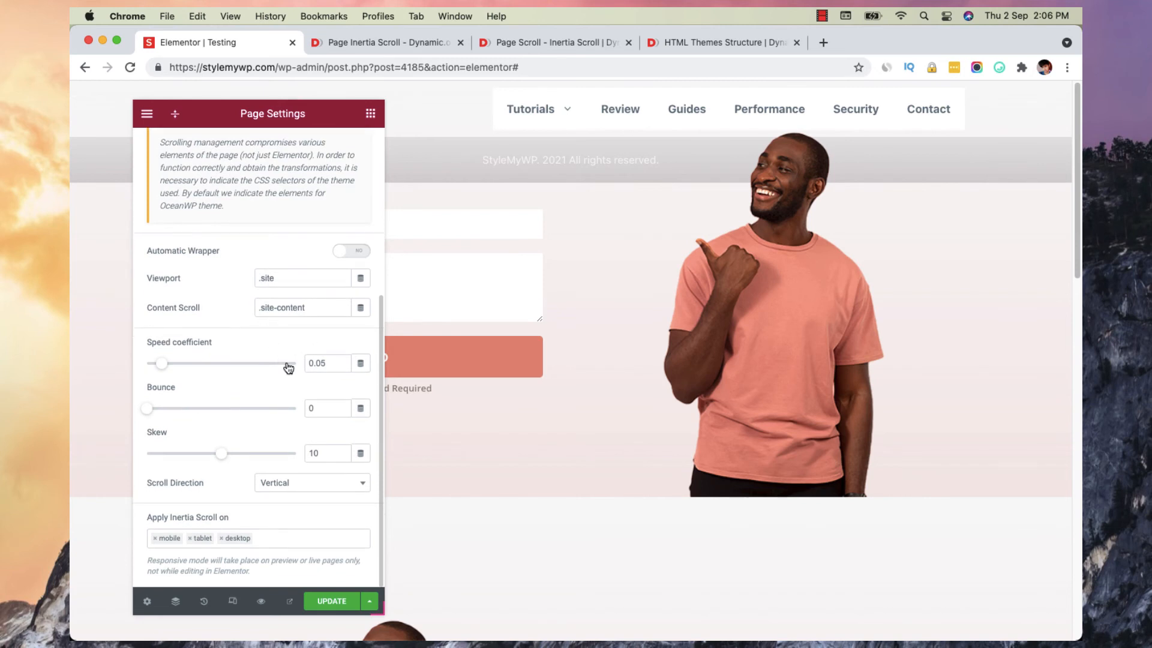
click(292, 485)
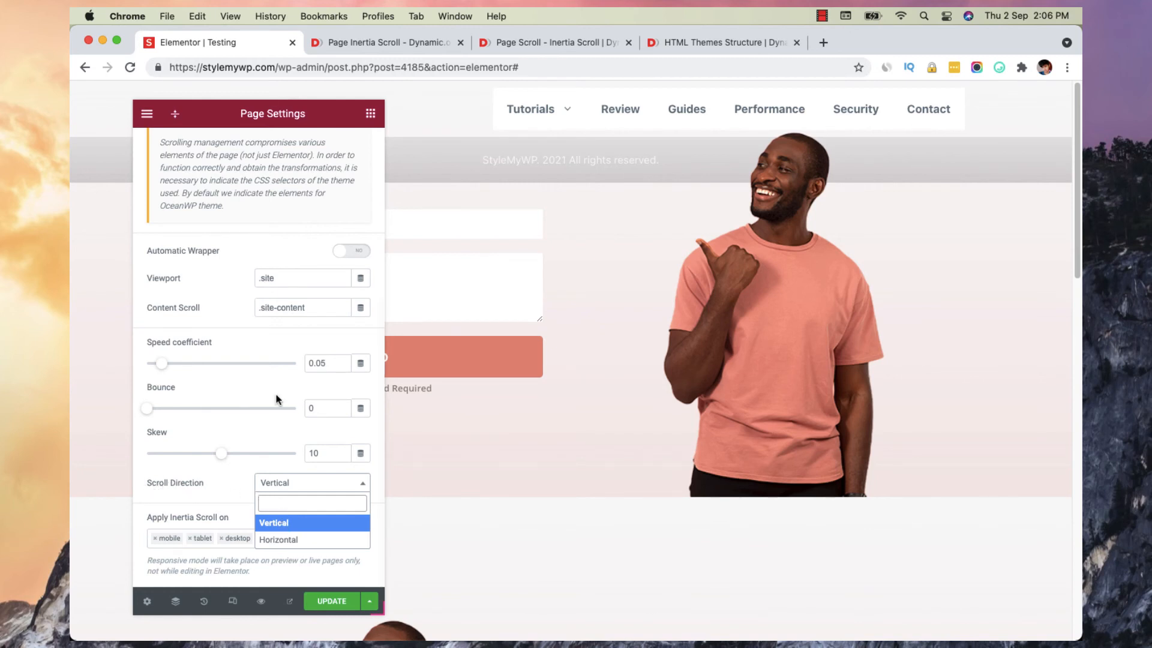
click(261, 384)
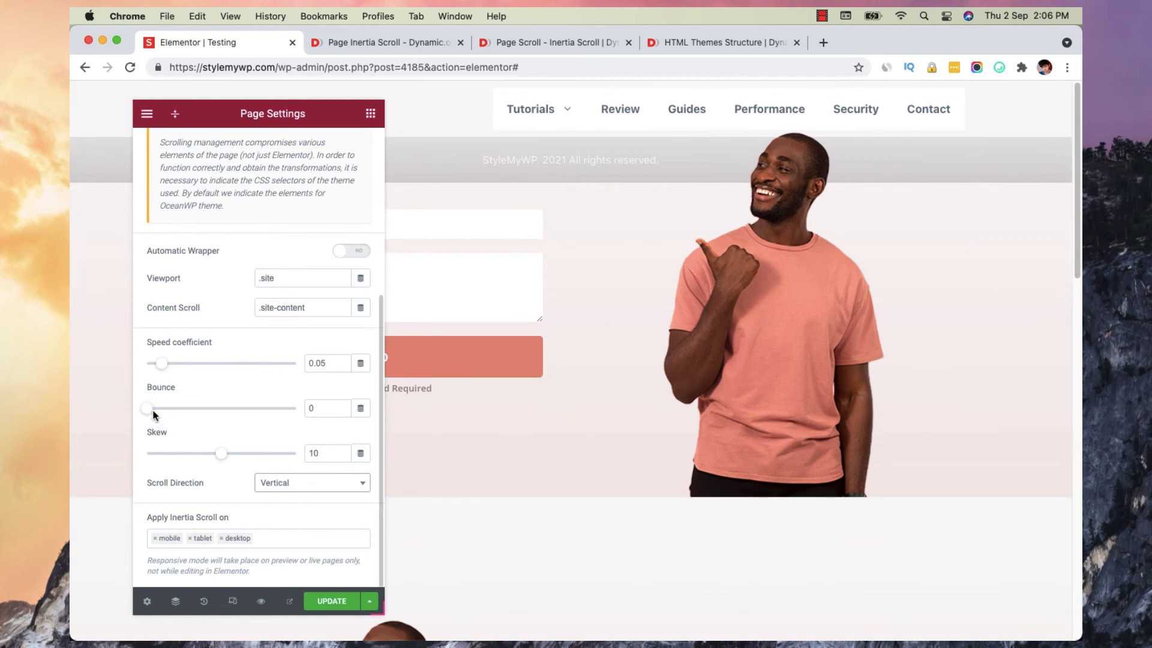
click(298, 481)
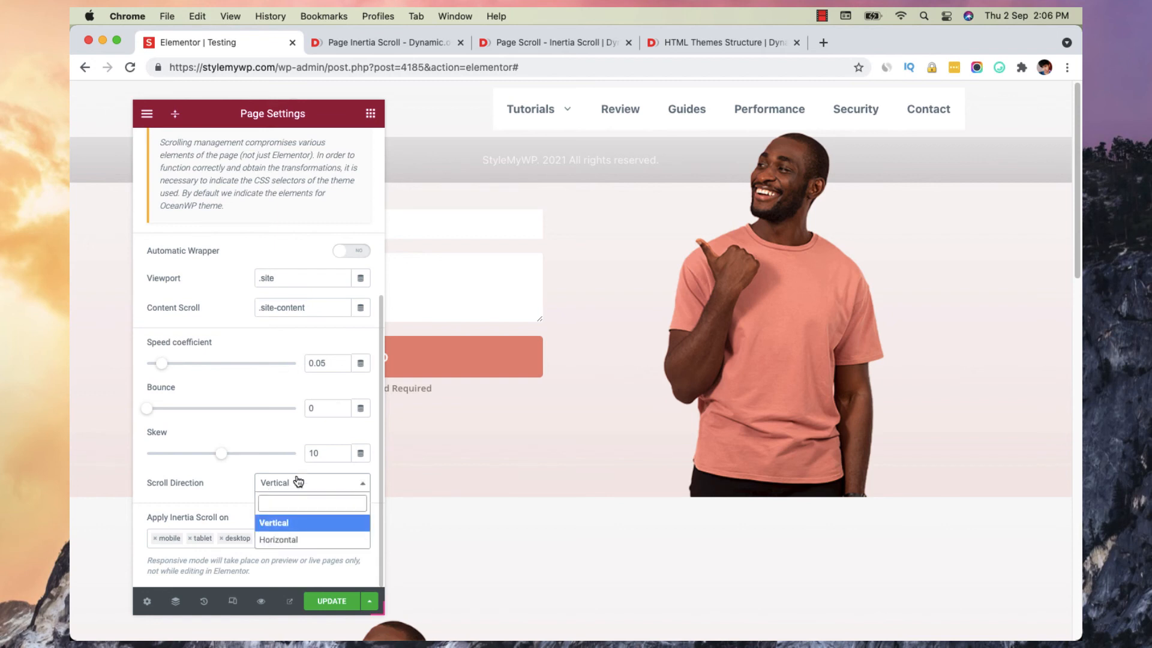
click(298, 481)
- Test the vertical inertia scrolling in both directions across the page sections, collapsing the Page Settings panel for a full view
scroll(627, 375, down, 3)
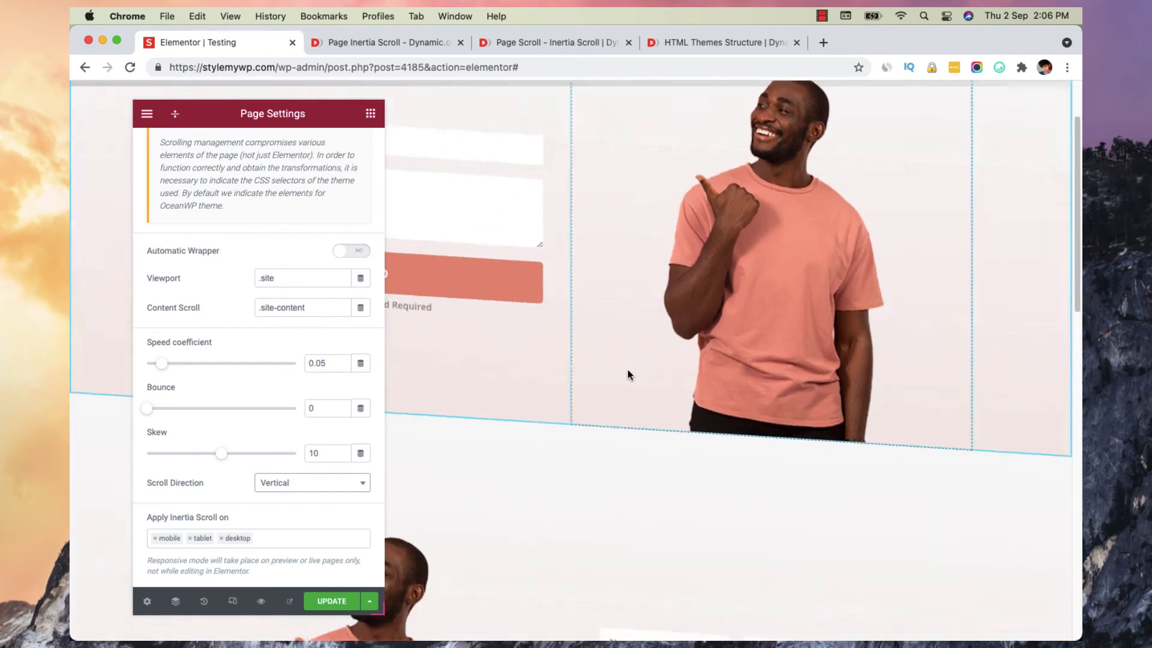
scroll(628, 372, down, 3)
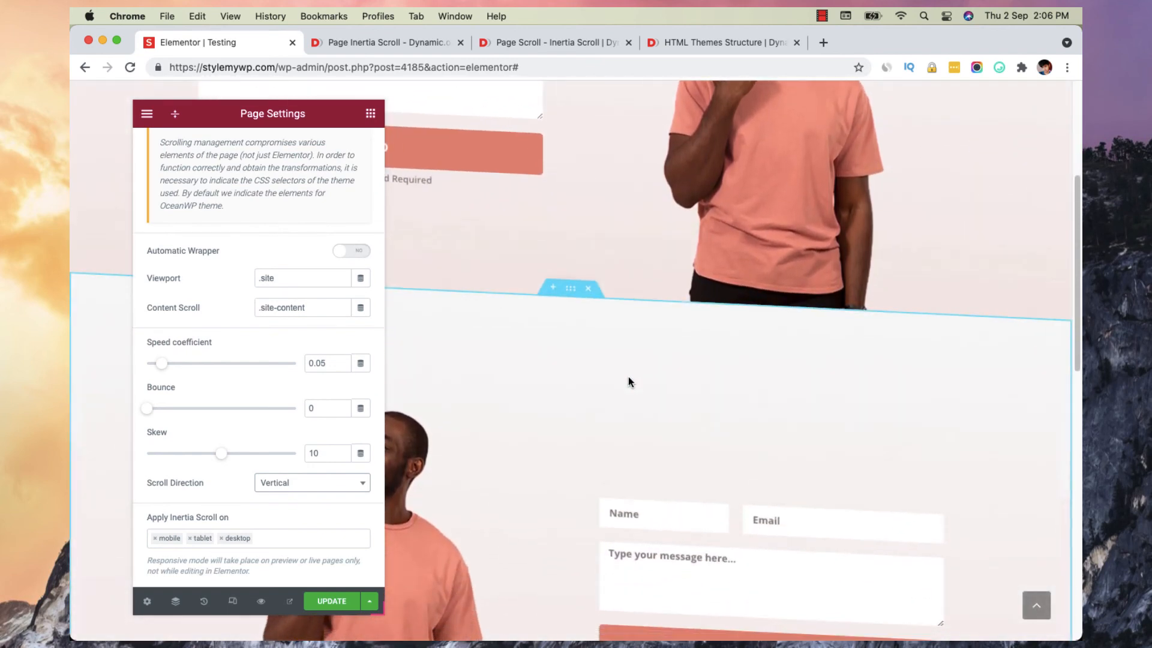
scroll(628, 377, down, 3)
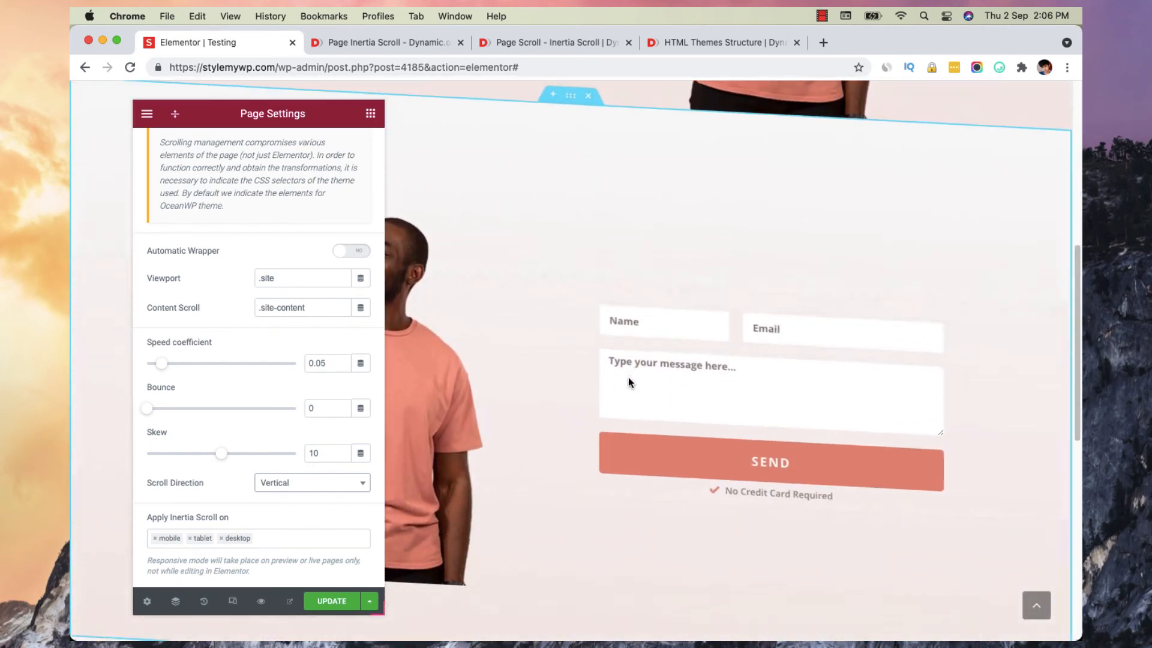
scroll(629, 377, down, 5)
click(174, 114)
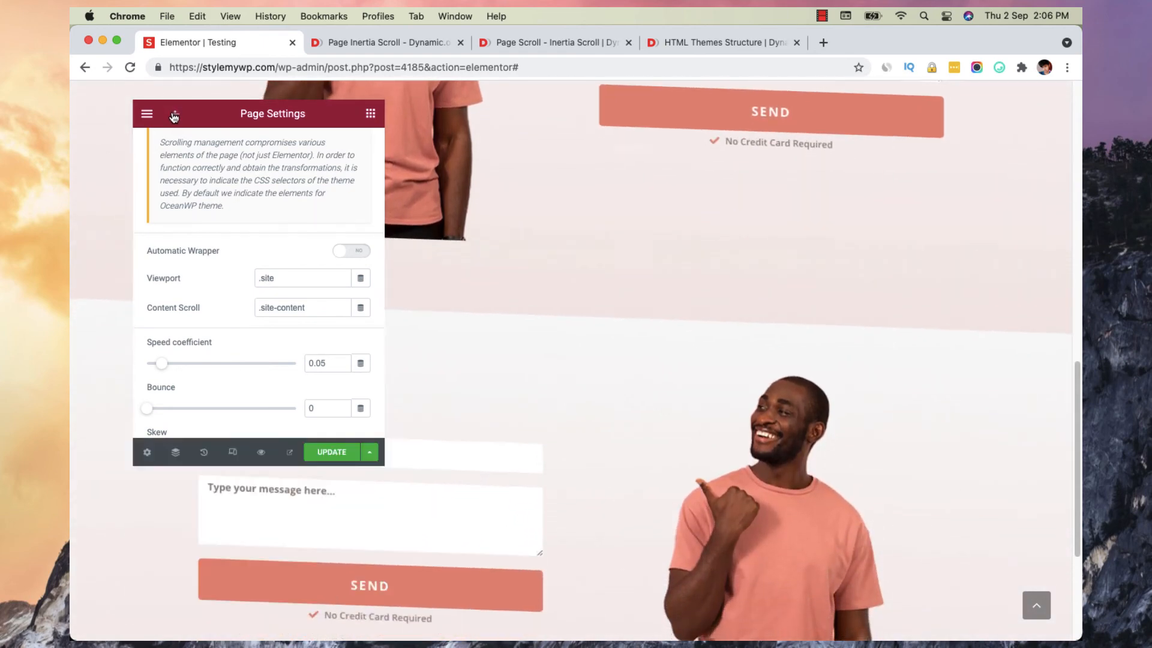
scroll(469, 287, up, 5)
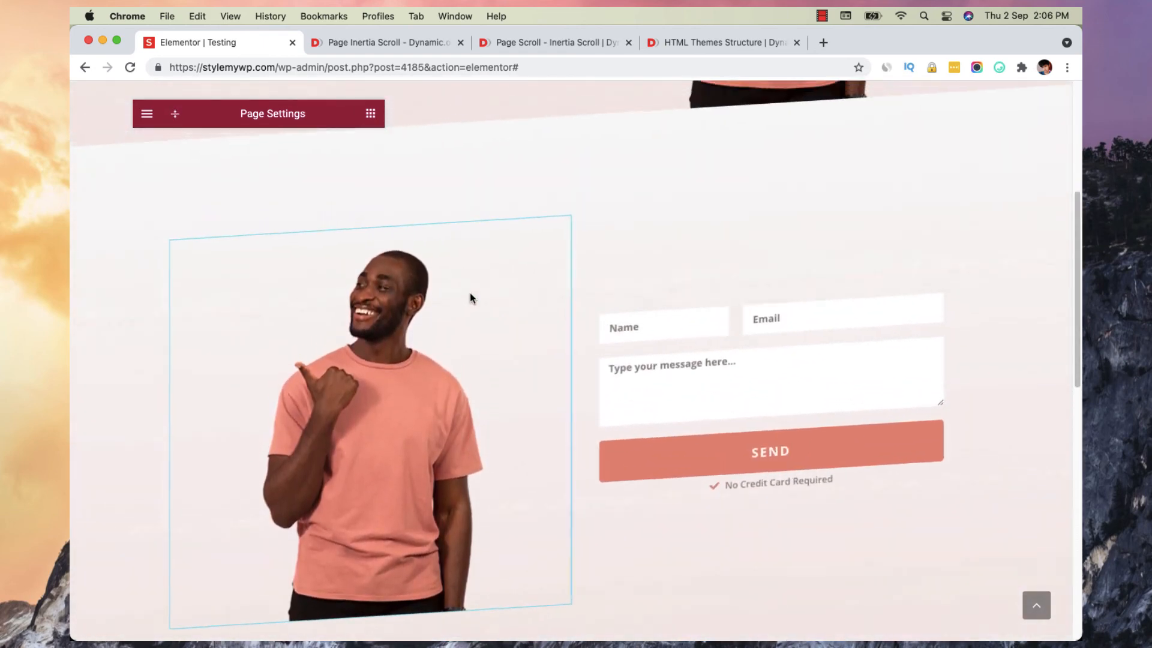
scroll(470, 293, down, 10)
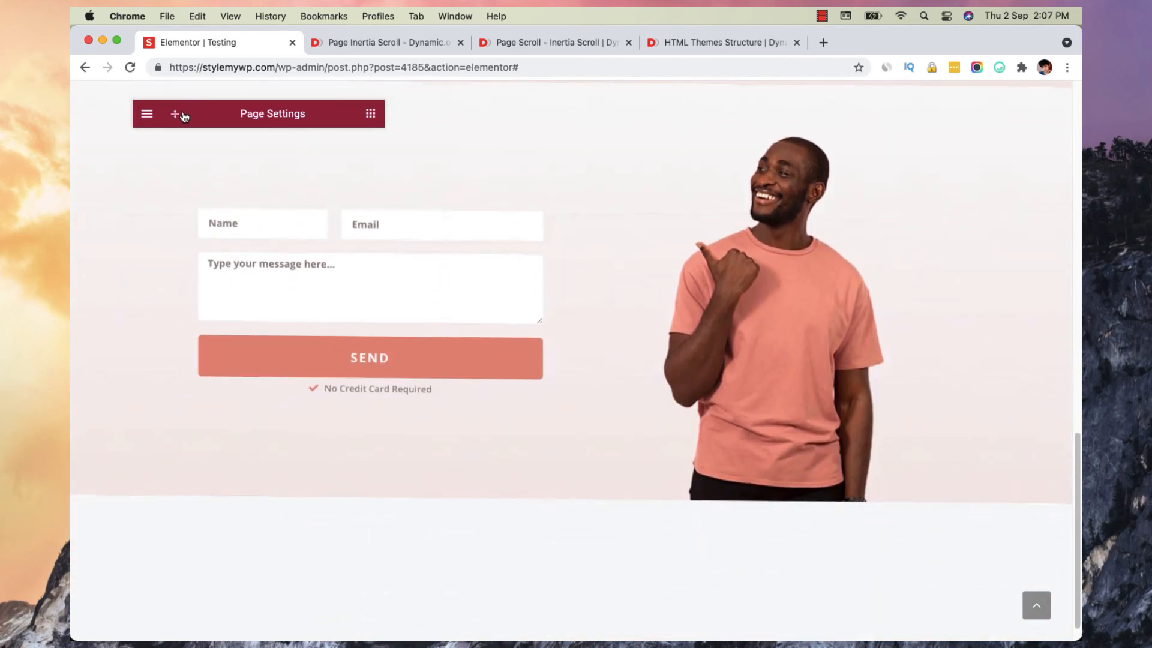
- Set the Inertia Scroll skew to 5 and test the slant by scrolling the page both ways with the settings panel collapsed
click(181, 115)
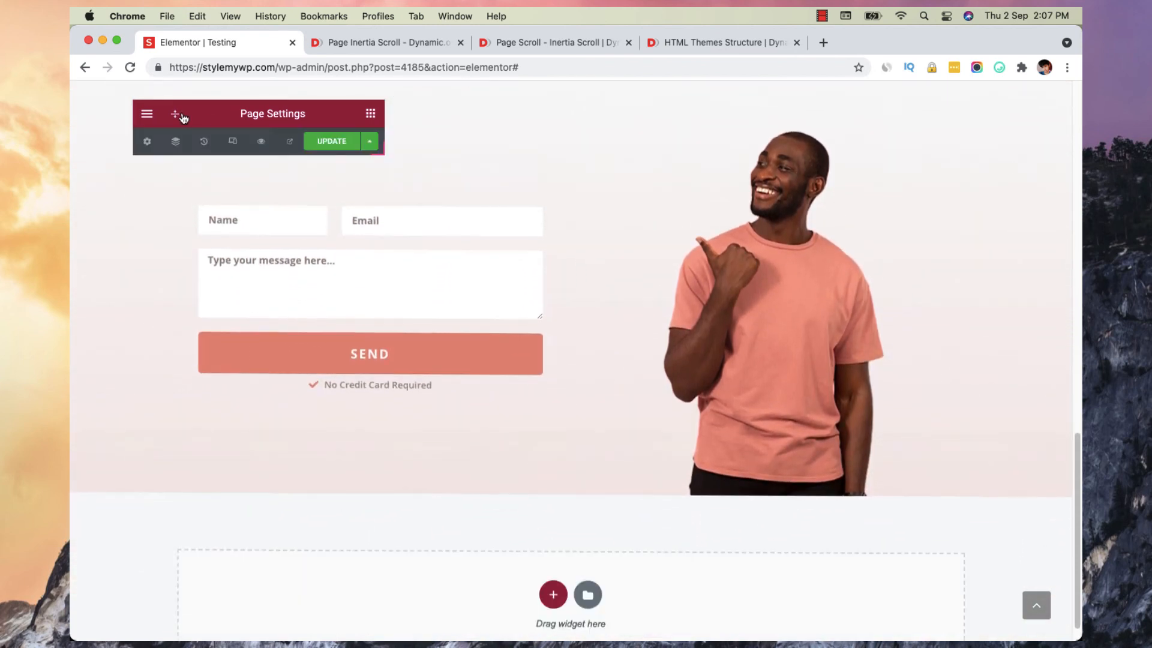
drag(226, 458, 186, 458)
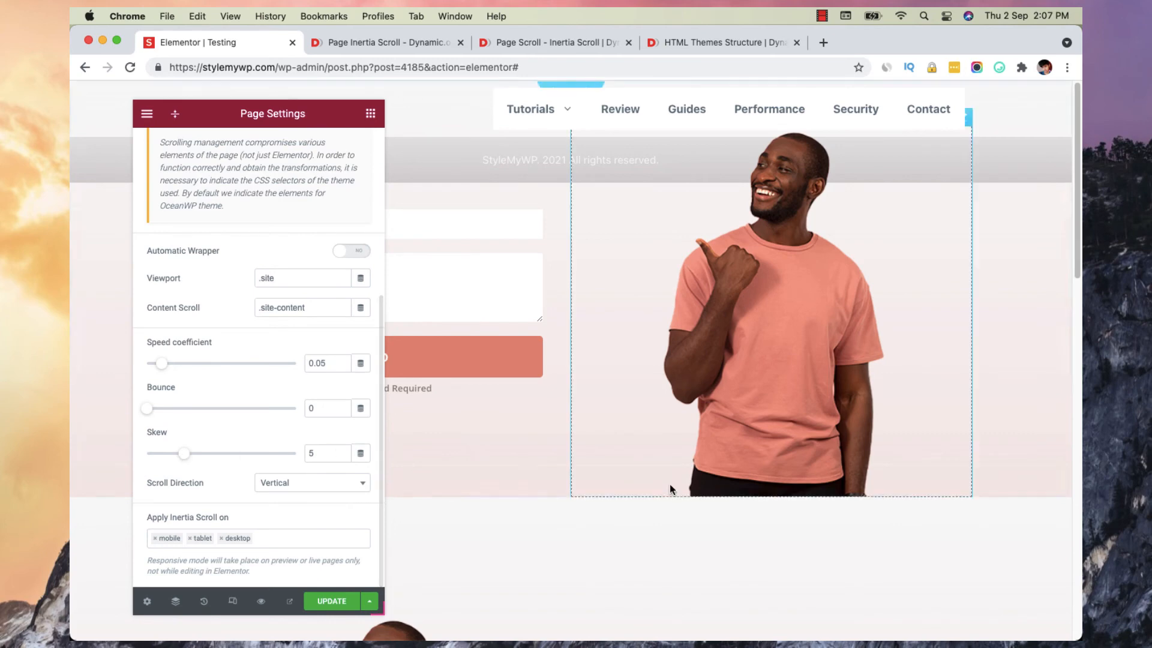
click(179, 119)
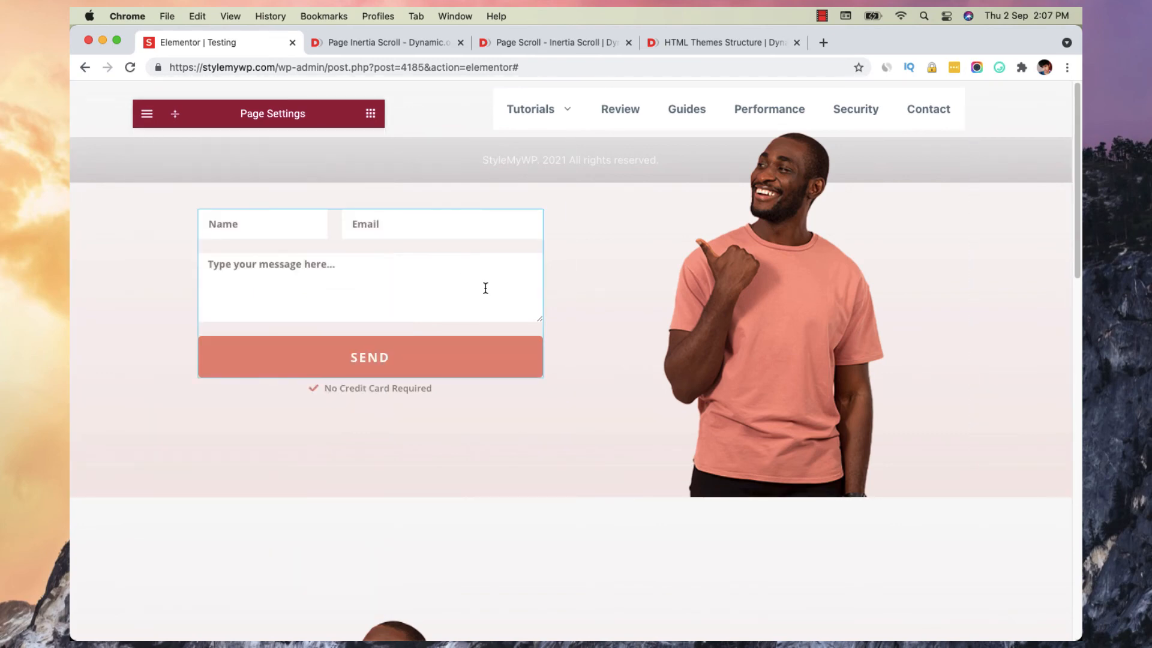
scroll(1054, 313, down, 3)
scroll(1055, 314, down, 5)
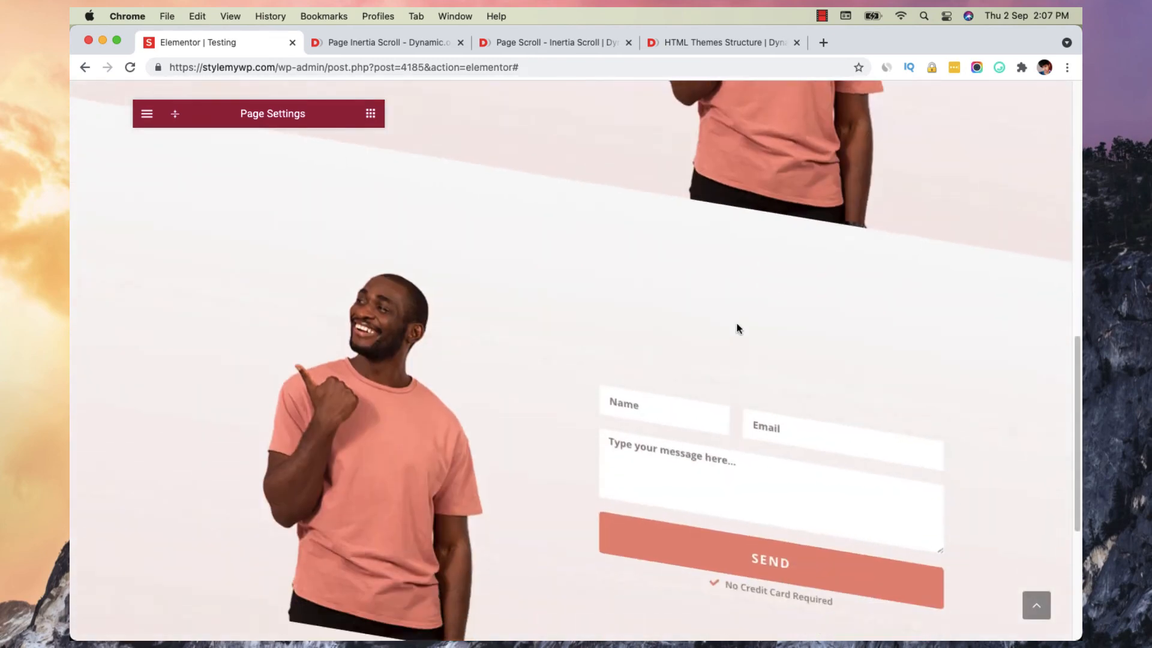
scroll(705, 333, down, 4)
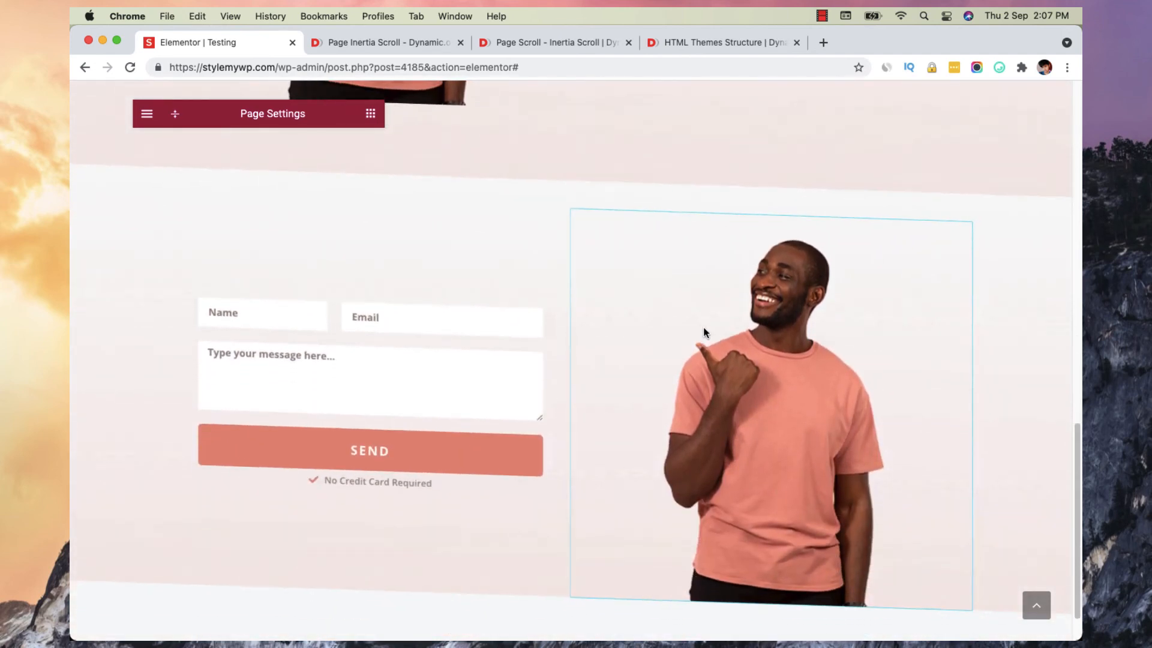
scroll(704, 332, up, 5)
scroll(705, 331, up, 3)
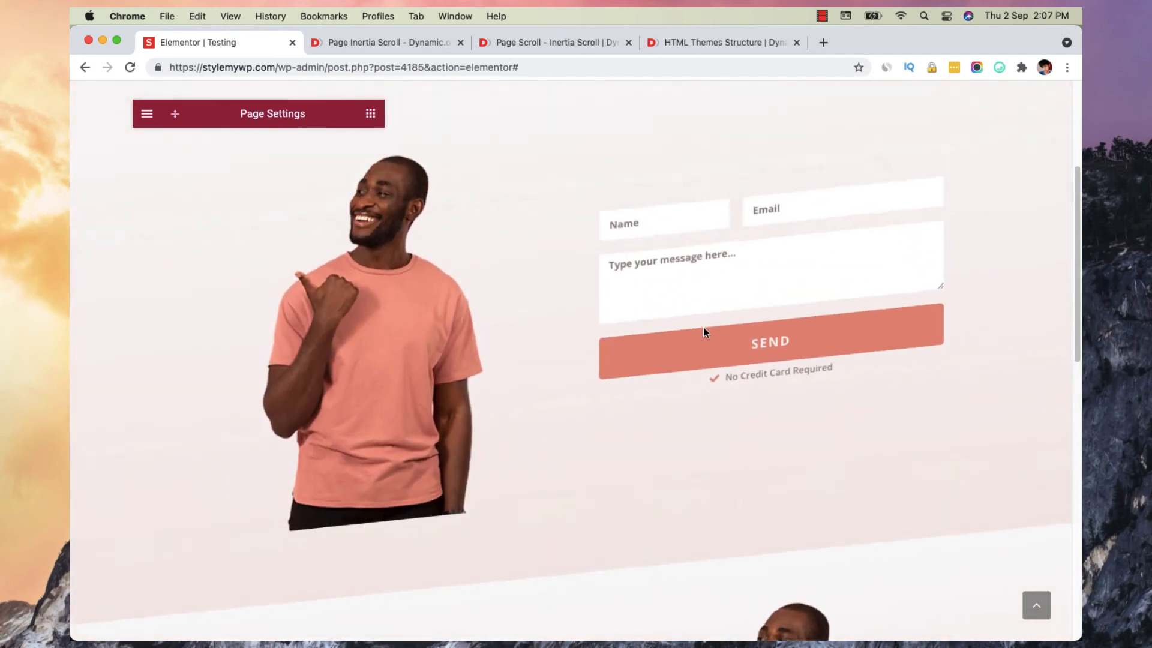
- Try a speed coefficient of 0.01 for Inertia Scroll and test it by scrolling down the page
click(175, 113)
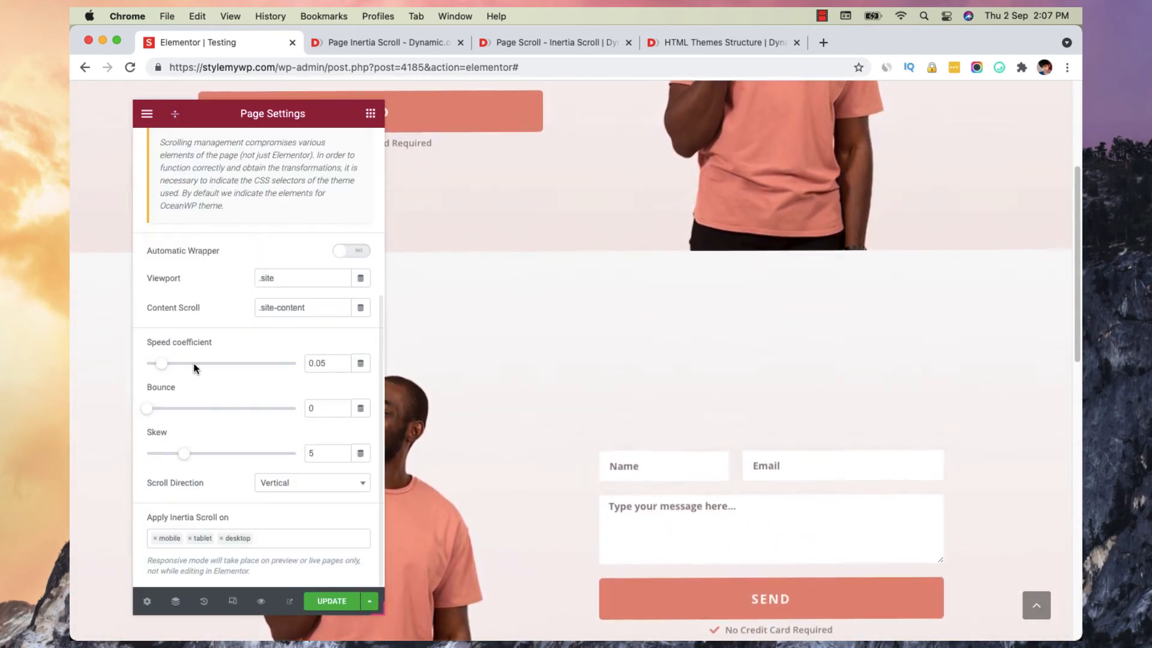
click(342, 366)
click(342, 366)
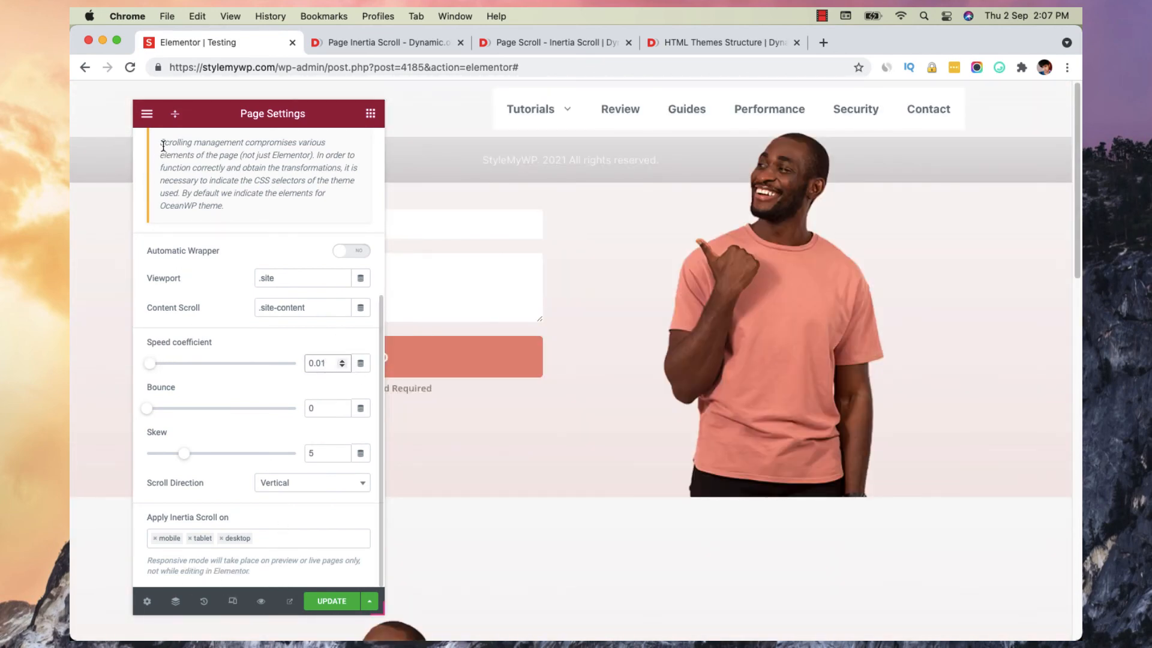
click(171, 126)
scroll(522, 291, down, 5)
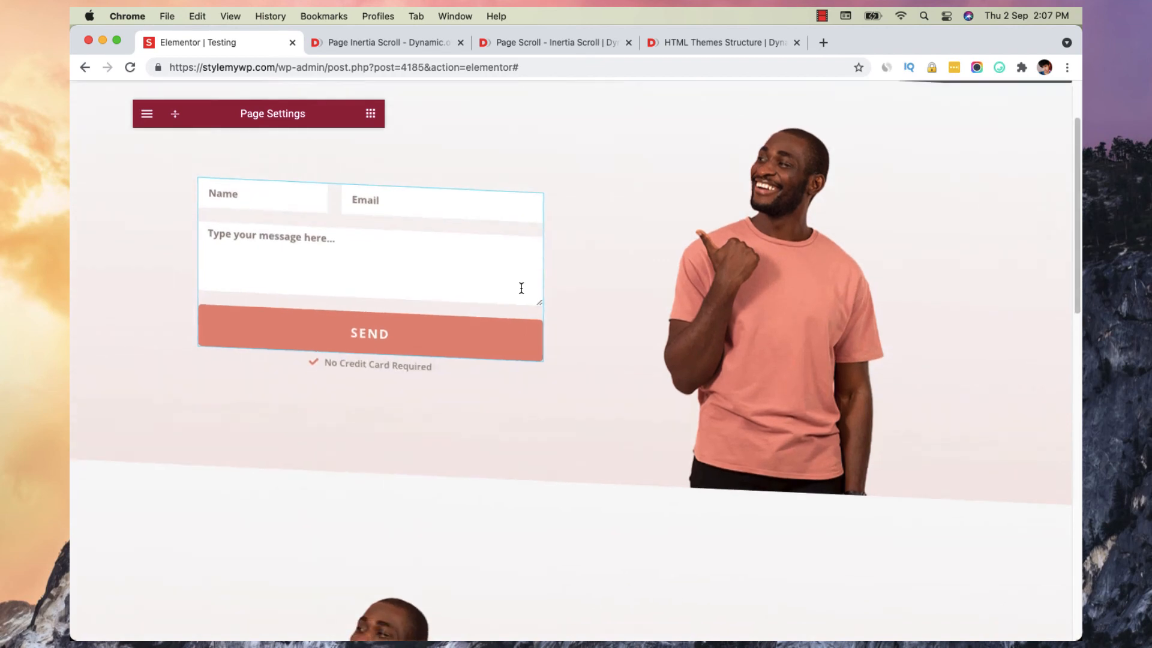
scroll(521, 290, down, 5)
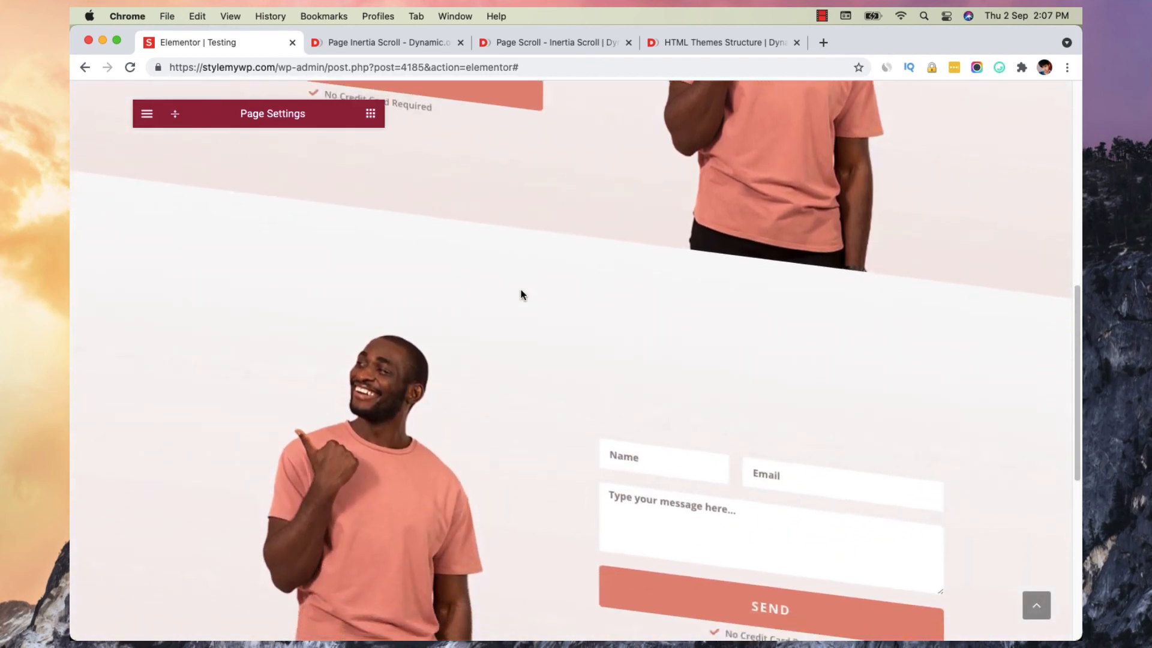
- Set the Inertia Scroll speed coefficient to 0.16, test it down the page, and reopen the collapsed Page Settings
click(174, 118)
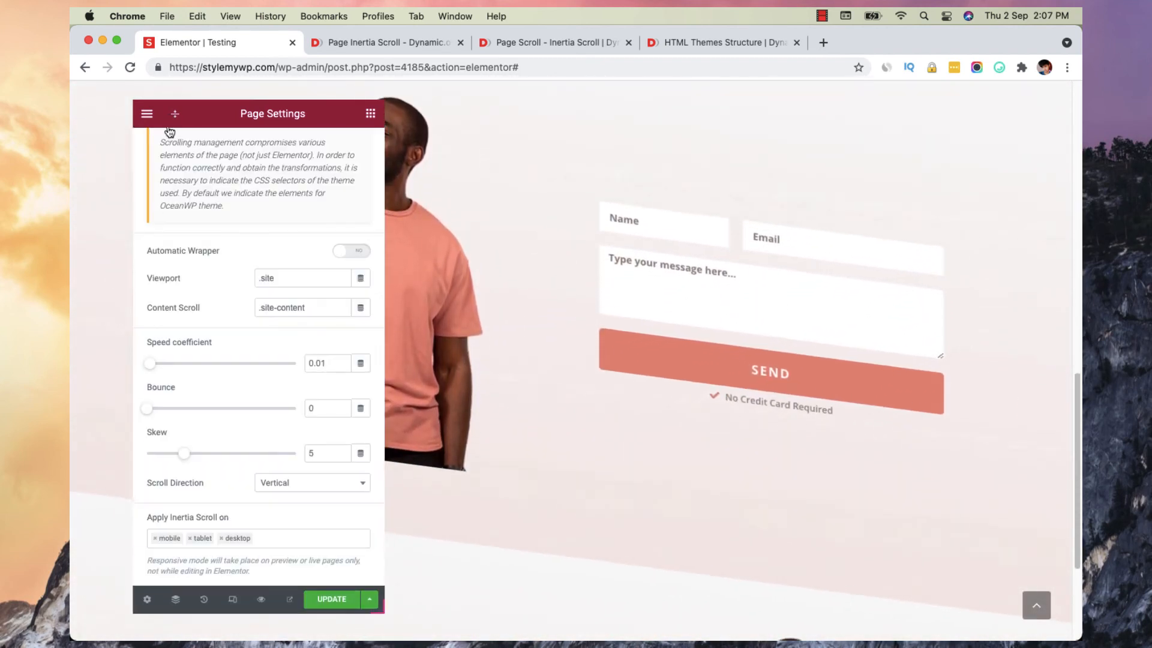
click(194, 364)
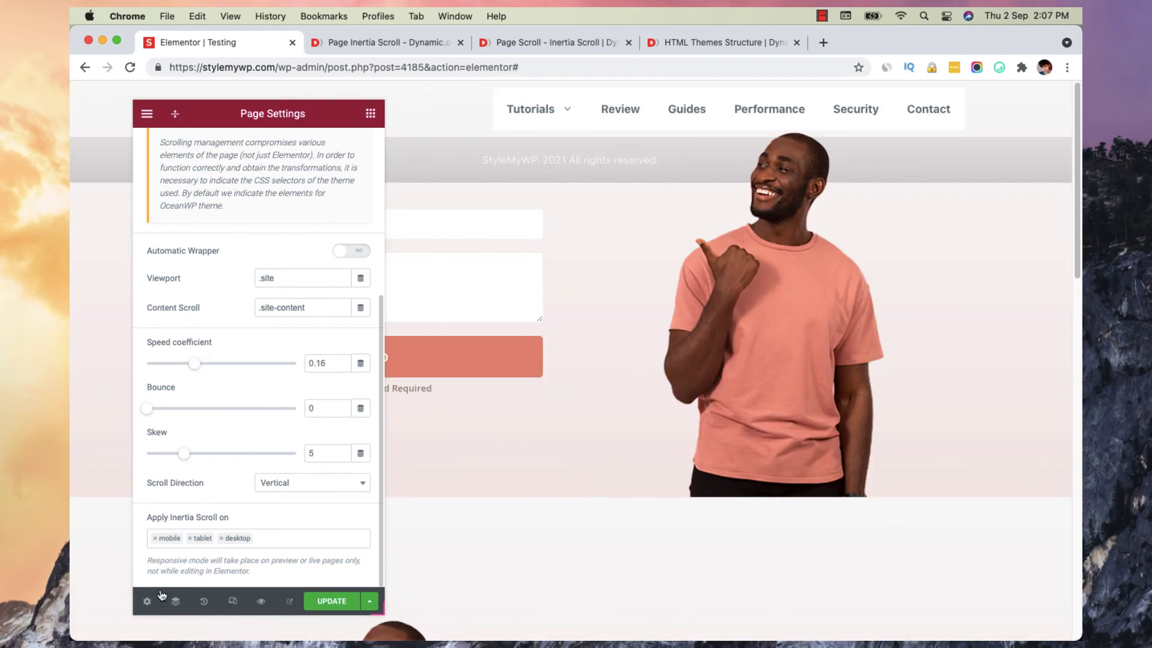
click(175, 116)
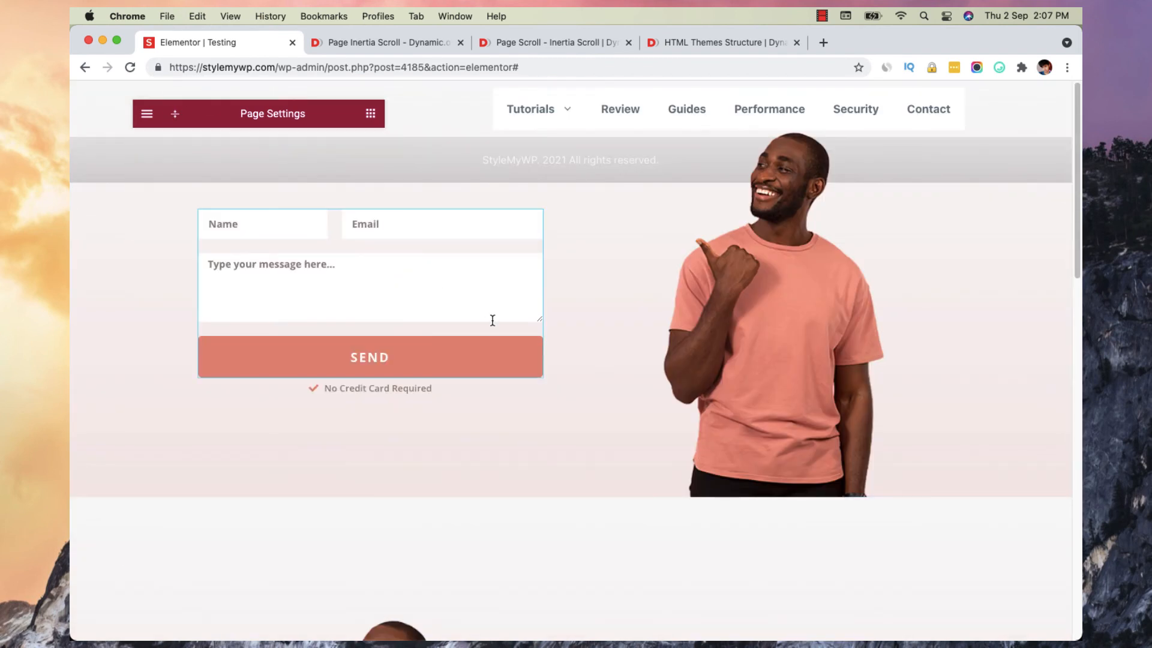
scroll(492, 321, down, 6)
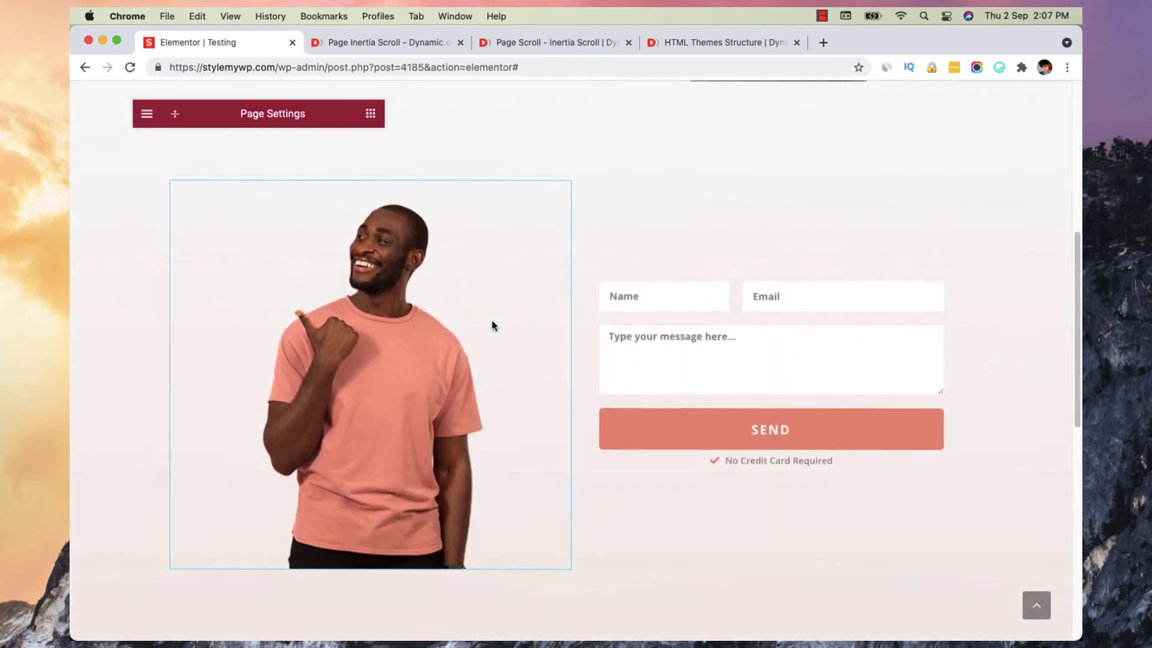
scroll(492, 326, down, 5)
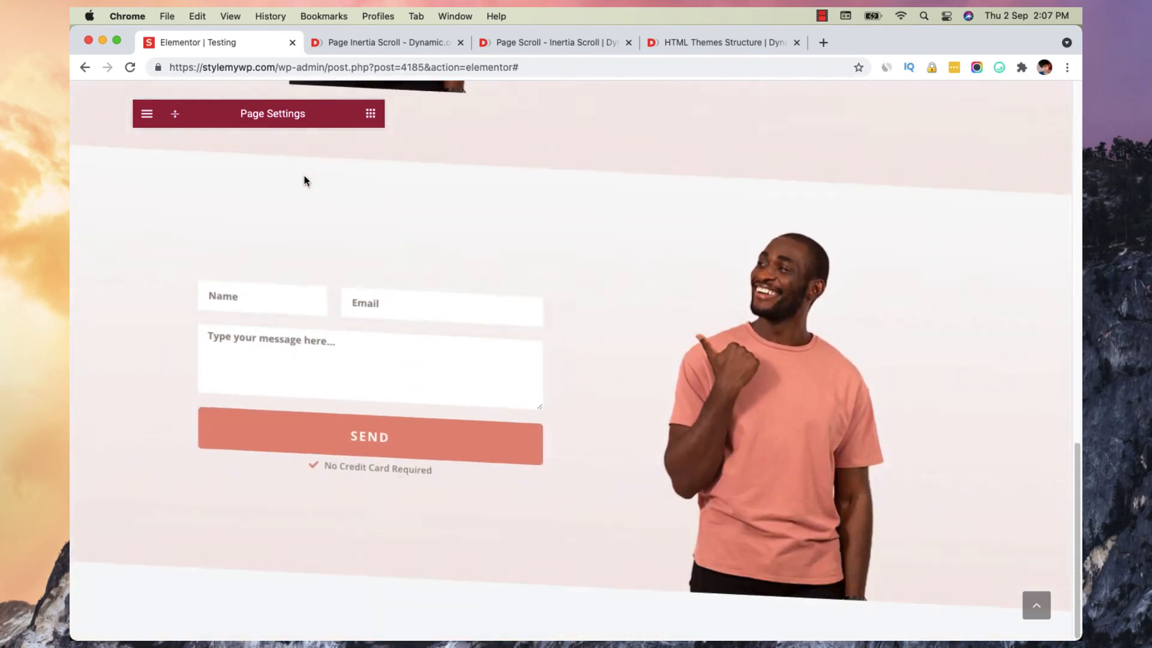
click(175, 113)
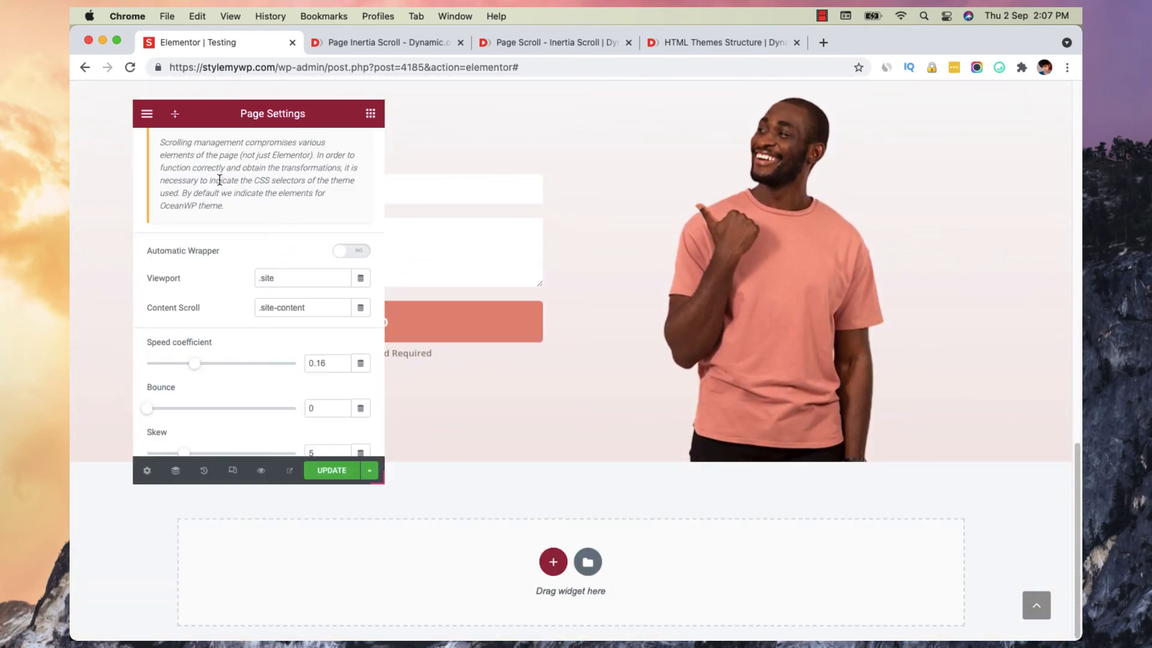
- Set the Inertia Scroll speed coefficient to 0.10 and test it by scrolling the page both ways with Page Settings collapsed
click(325, 369)
key(BackSpace)
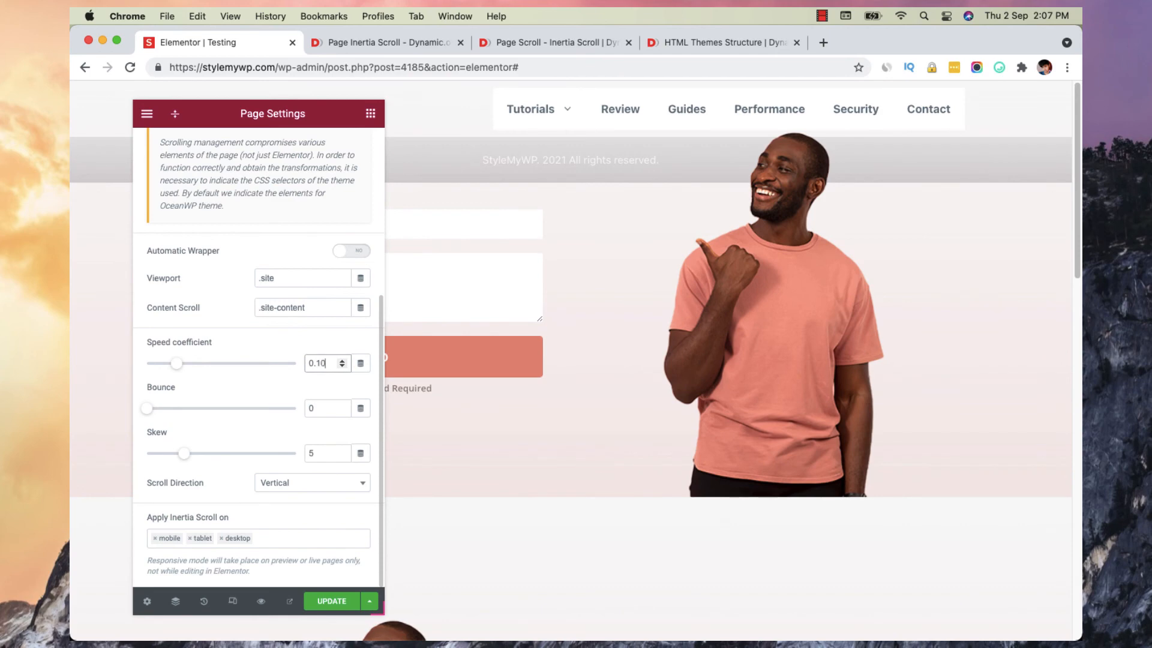
click(172, 117)
scroll(540, 329, down, 10)
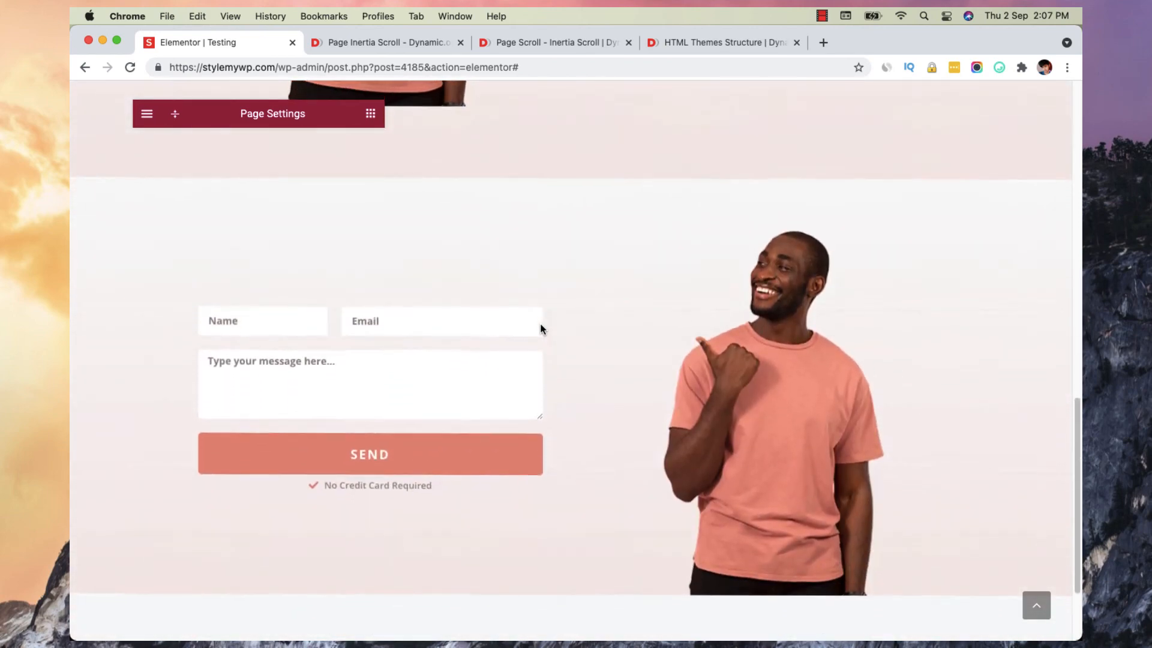
scroll(540, 328, down, 3)
scroll(541, 328, up, 15)
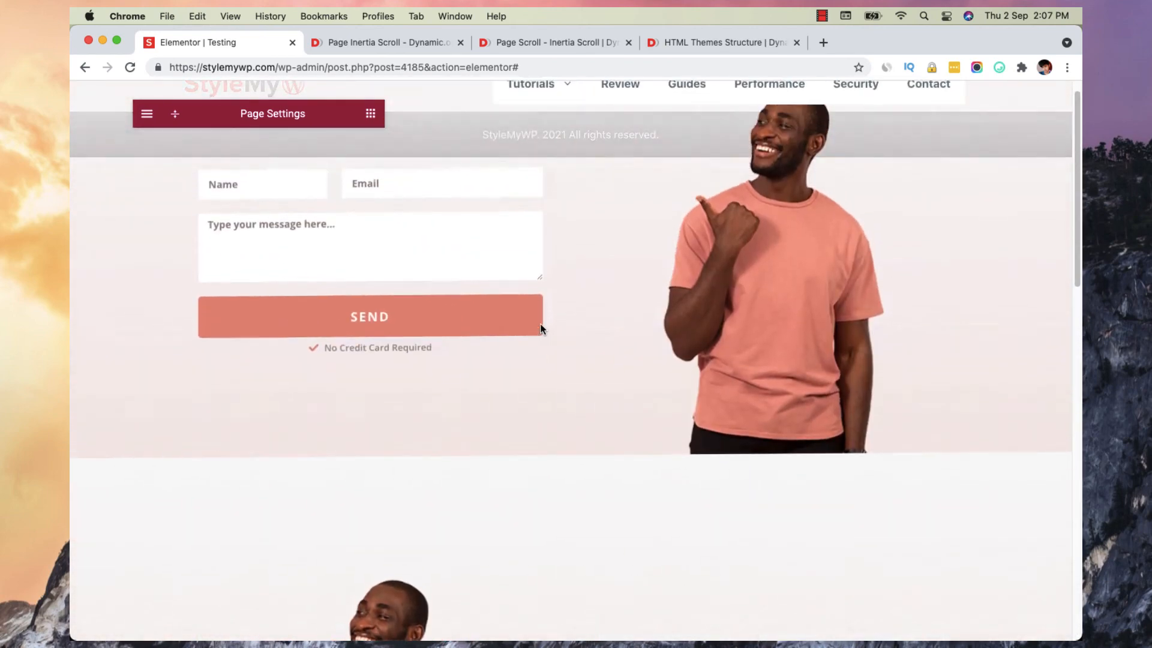
scroll(540, 329, down, 5)
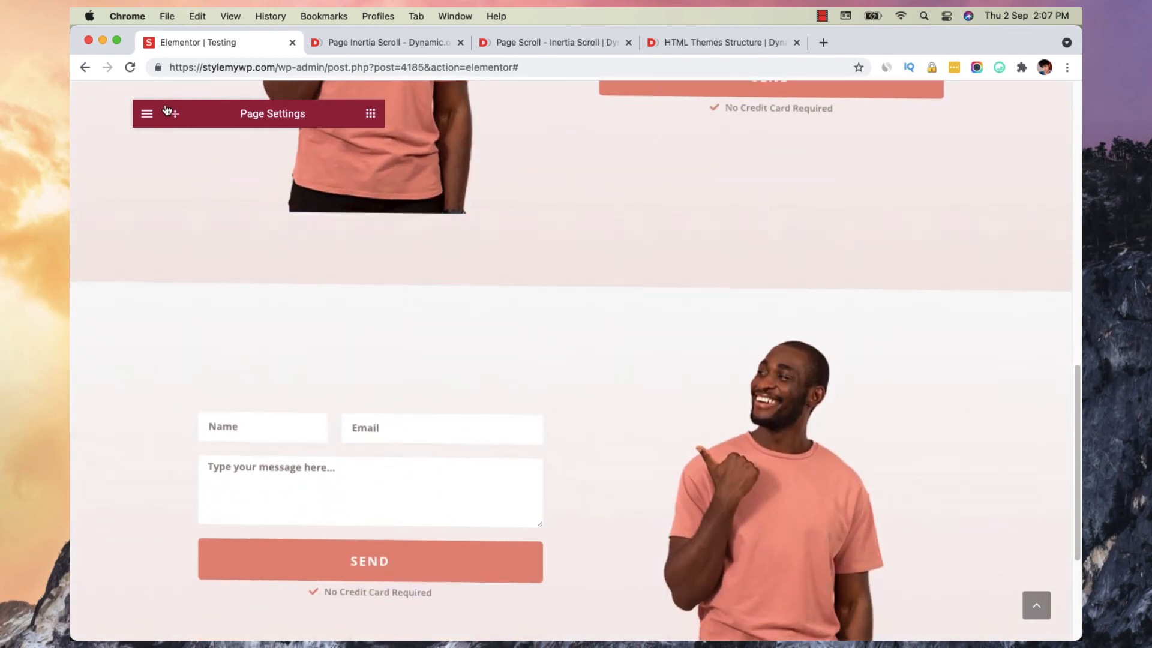
- Set the Inertia Scroll bounce to 0.1 and test it by scrolling down through the page sections with Page Settings collapsed
click(170, 115)
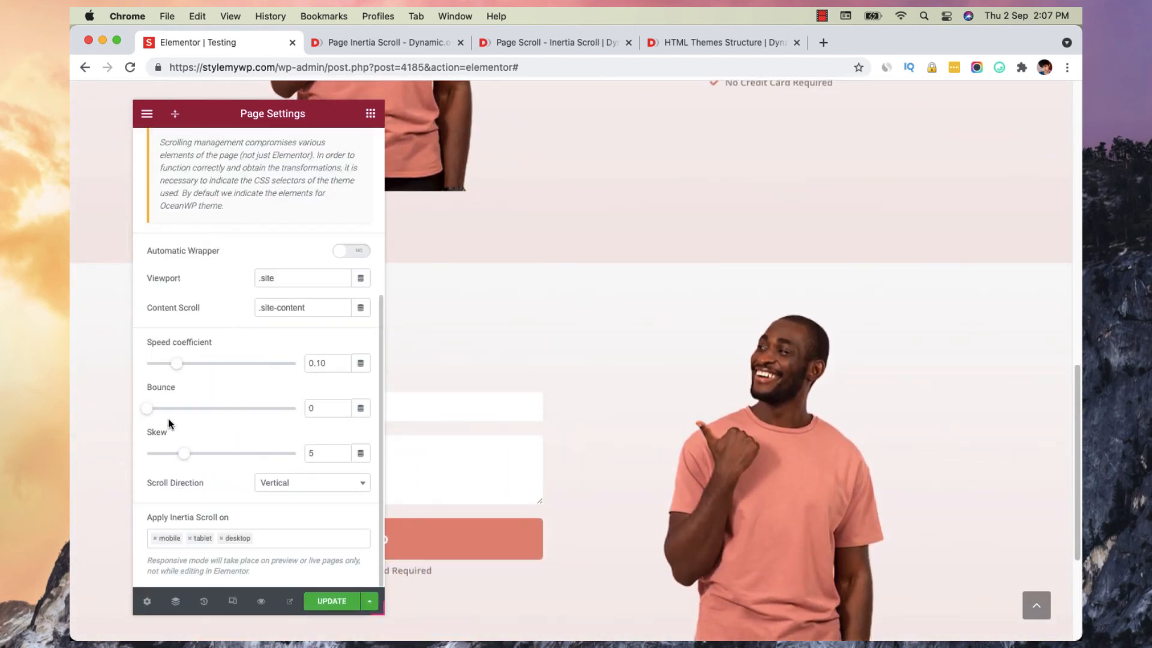
drag(153, 412, 172, 411)
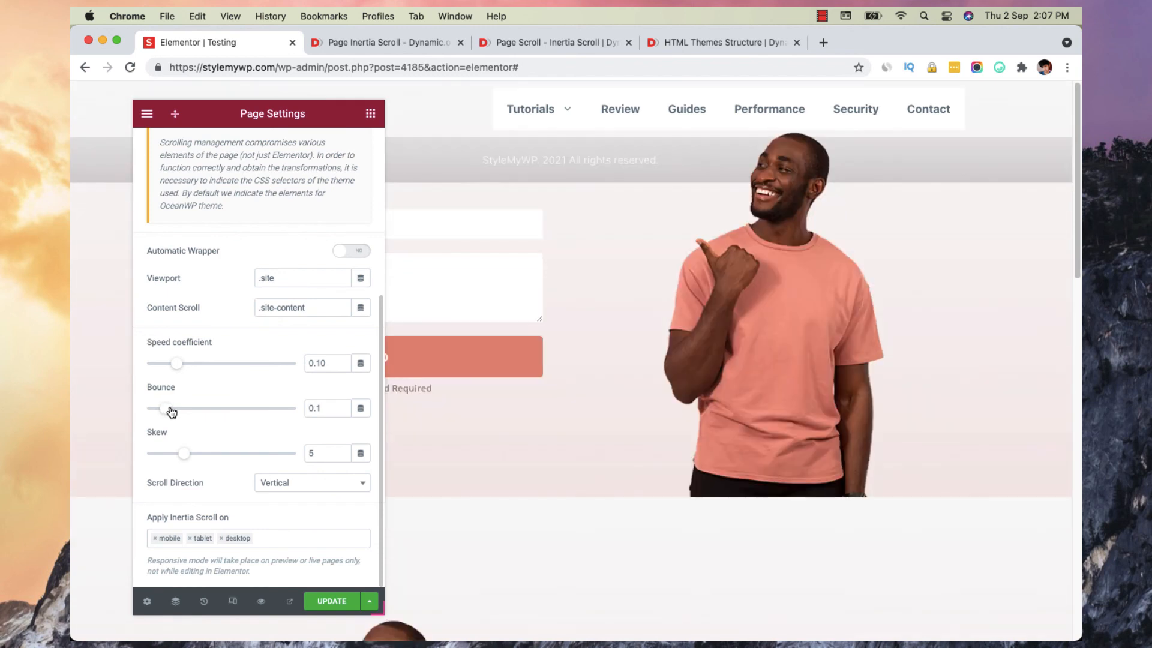
click(175, 115)
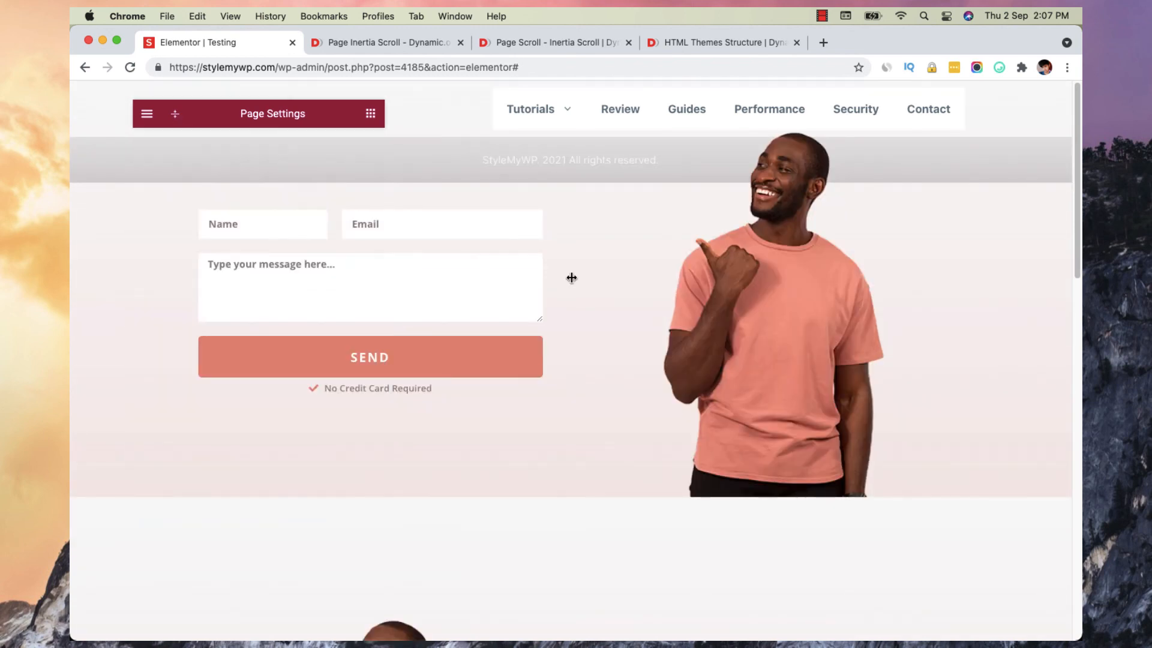
scroll(571, 277, down, 5)
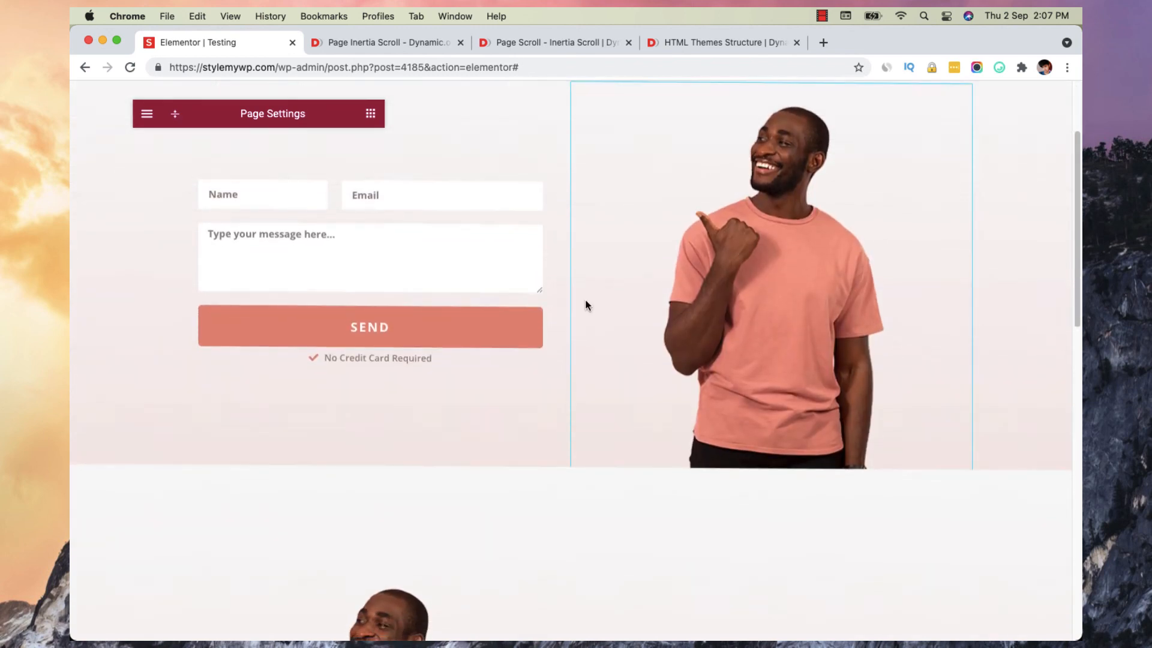
scroll(586, 300, down, 6)
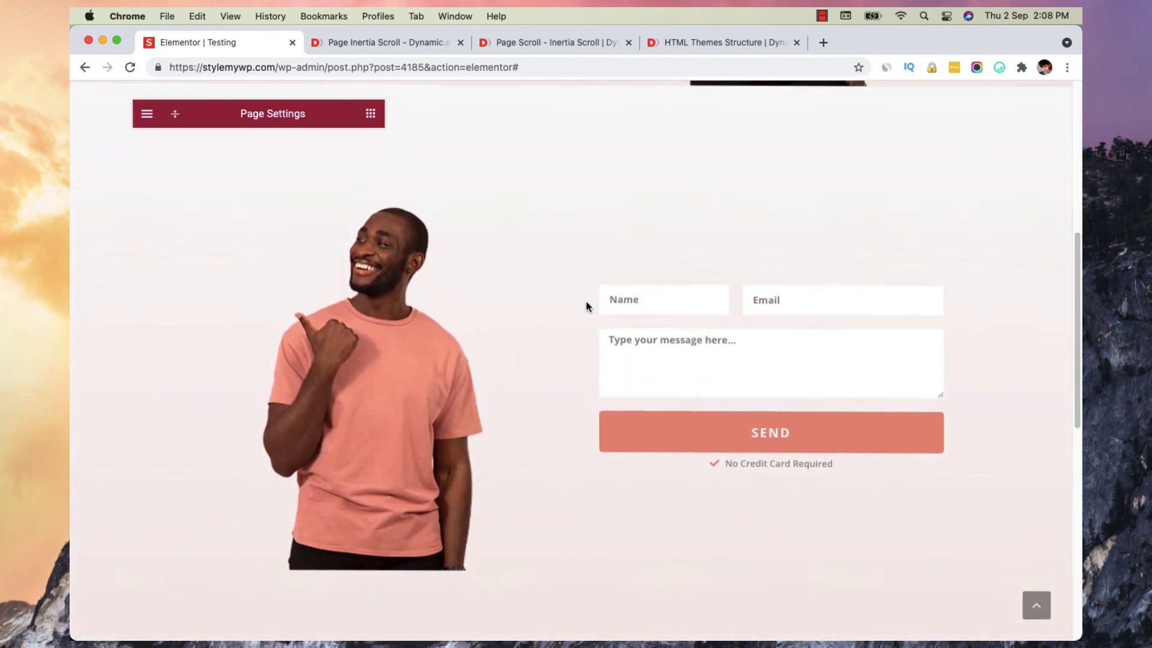
scroll(588, 307, down, 4)
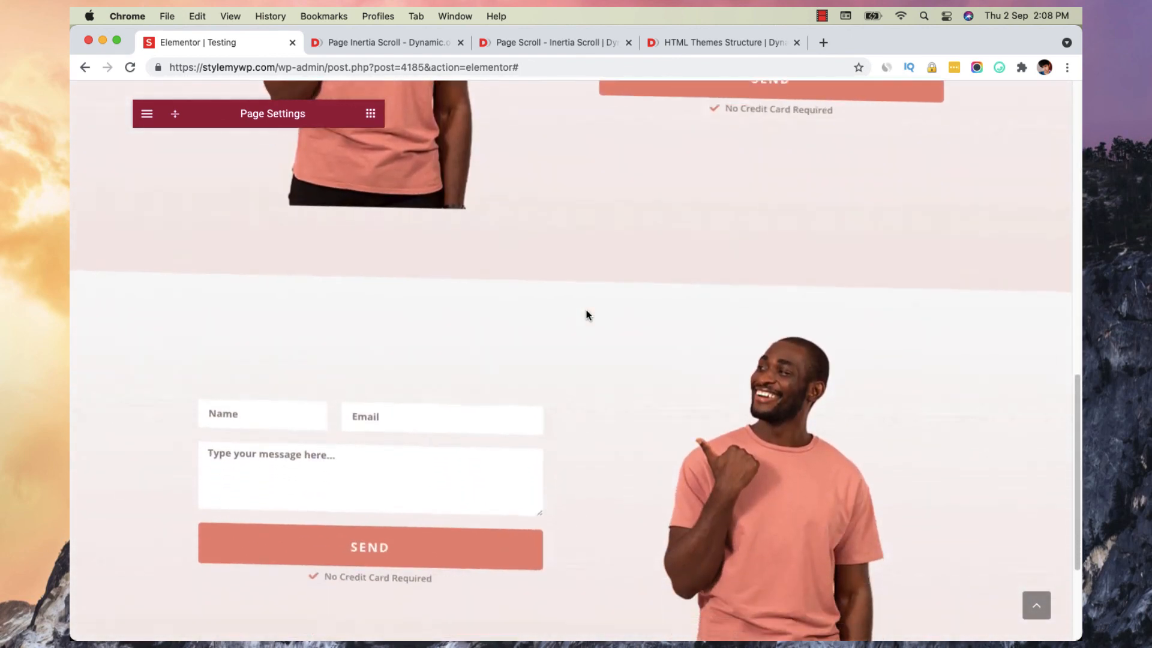
- Reopen the collapsed Page Settings and change the Inertia Scroll direction to Horizontal
click(174, 115)
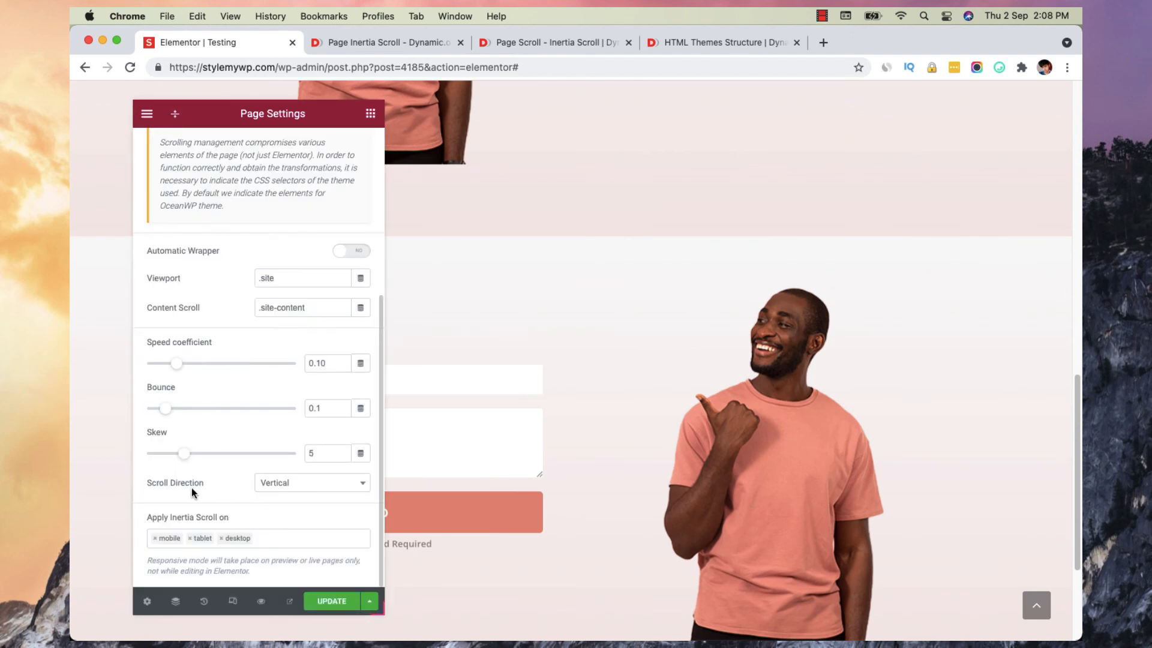
click(279, 489)
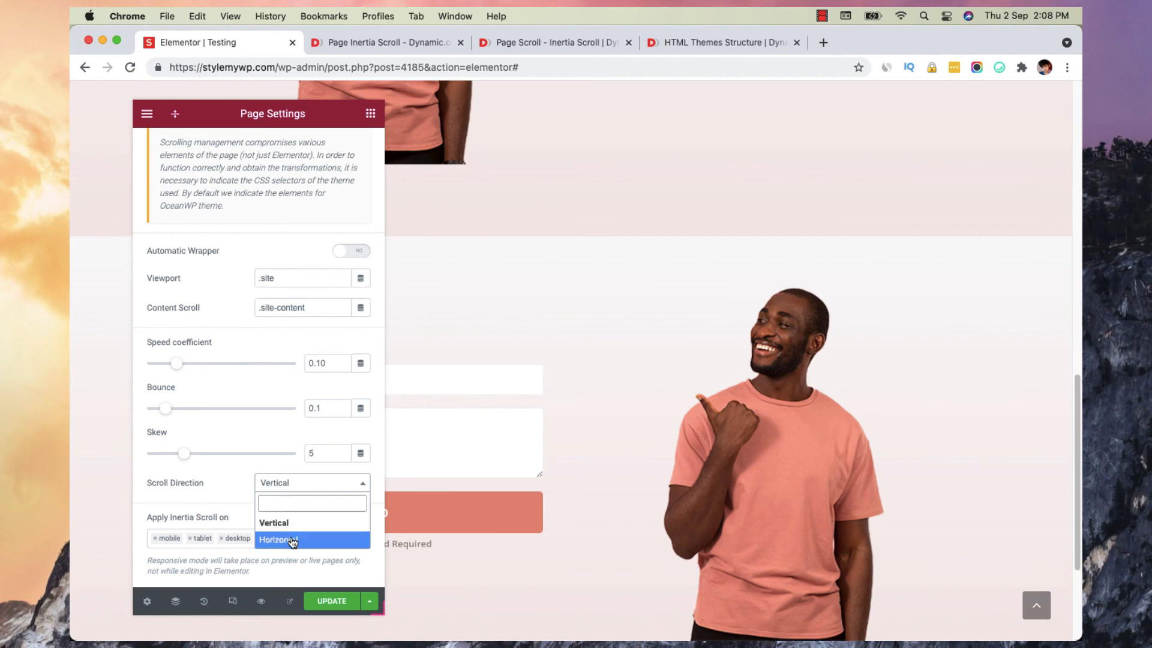
click(292, 538)
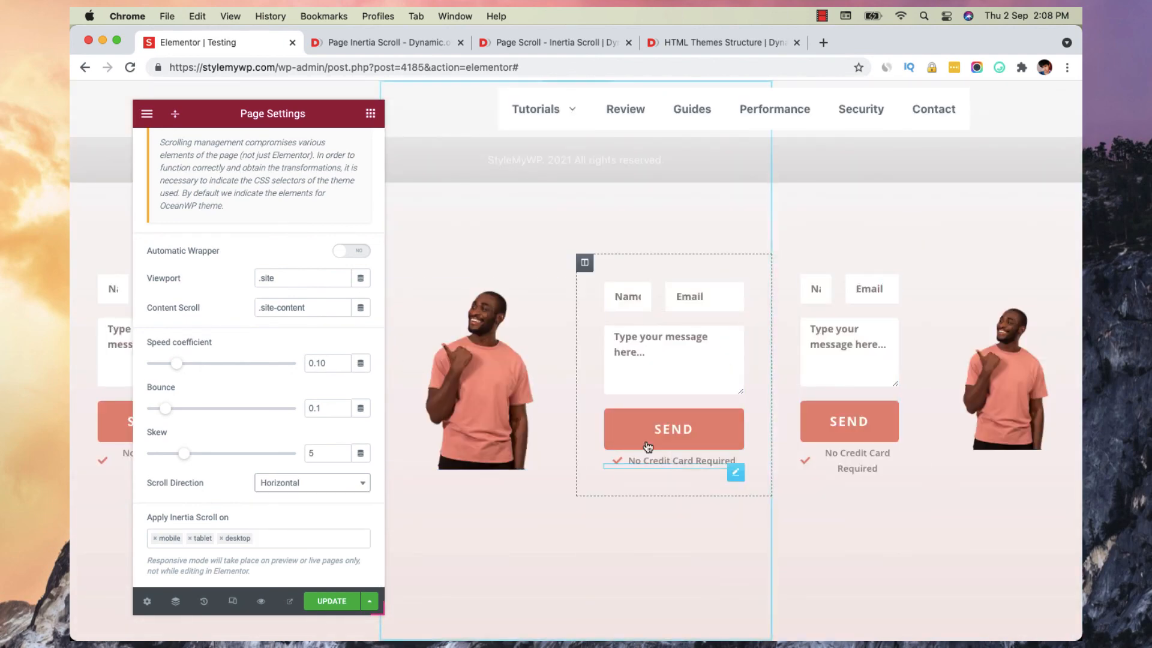
- Open the Inertia Scroll Horizontal demo from the Page Inertia Scroll page on dynamic.ooo
click(357, 49)
scroll(550, 427, down, 10)
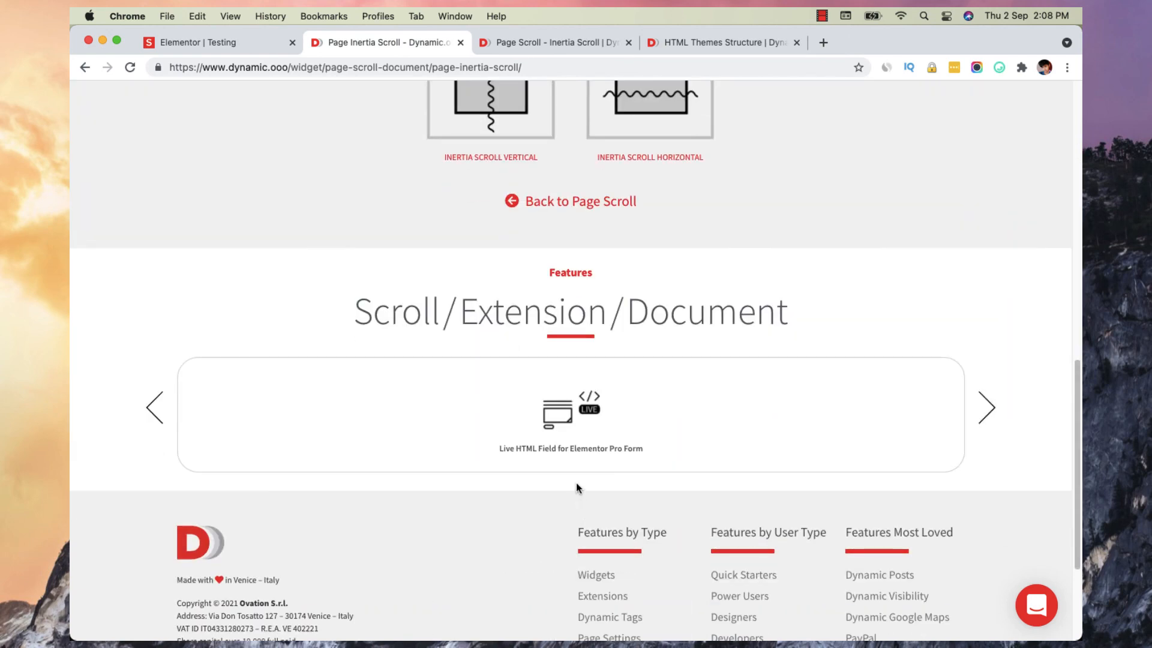
click(645, 133)
scroll(581, 331, down, 5)
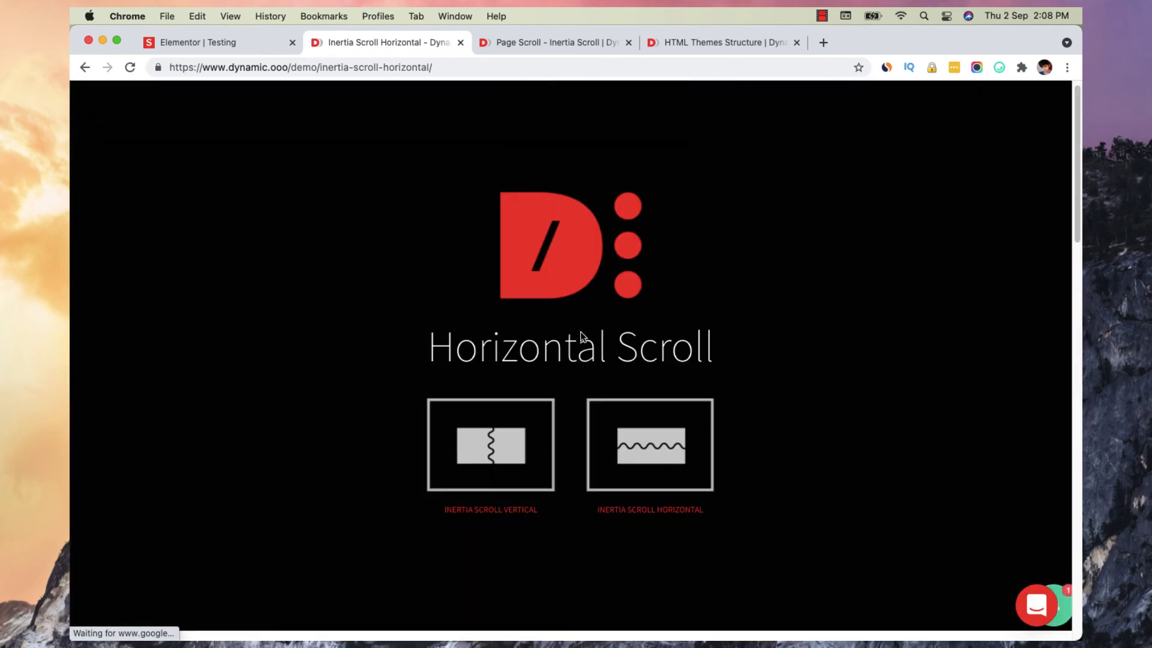
click(668, 461)
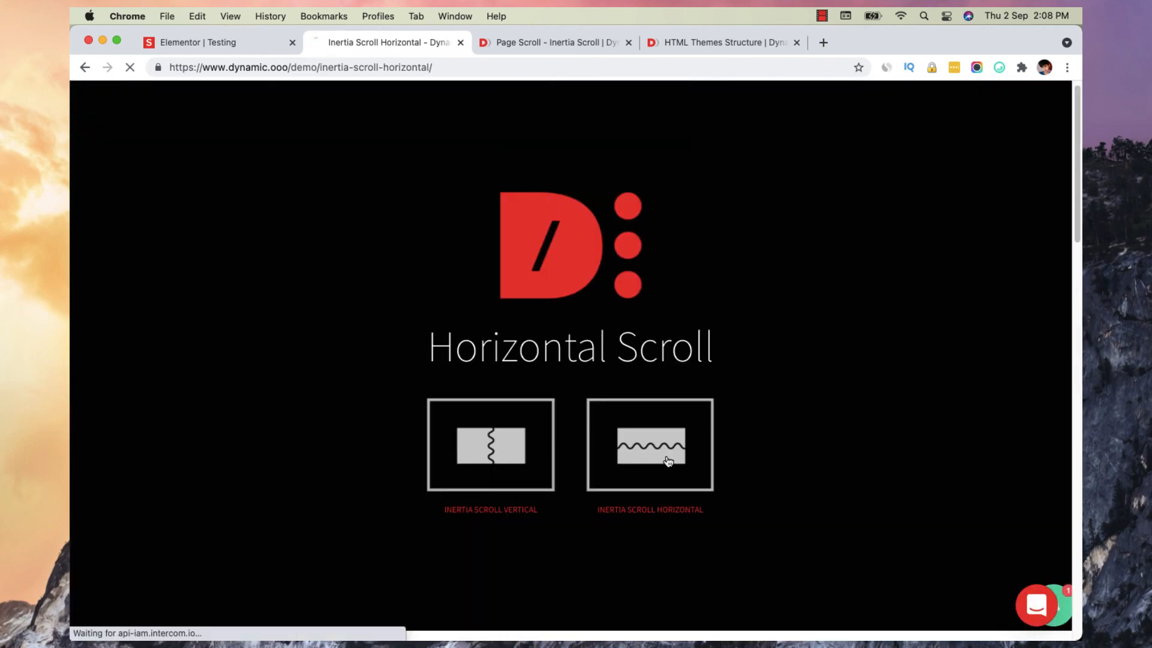
- Scroll through the horizontal demo to its end and back to examine the sideways inertia movement
scroll(631, 305, down, 3)
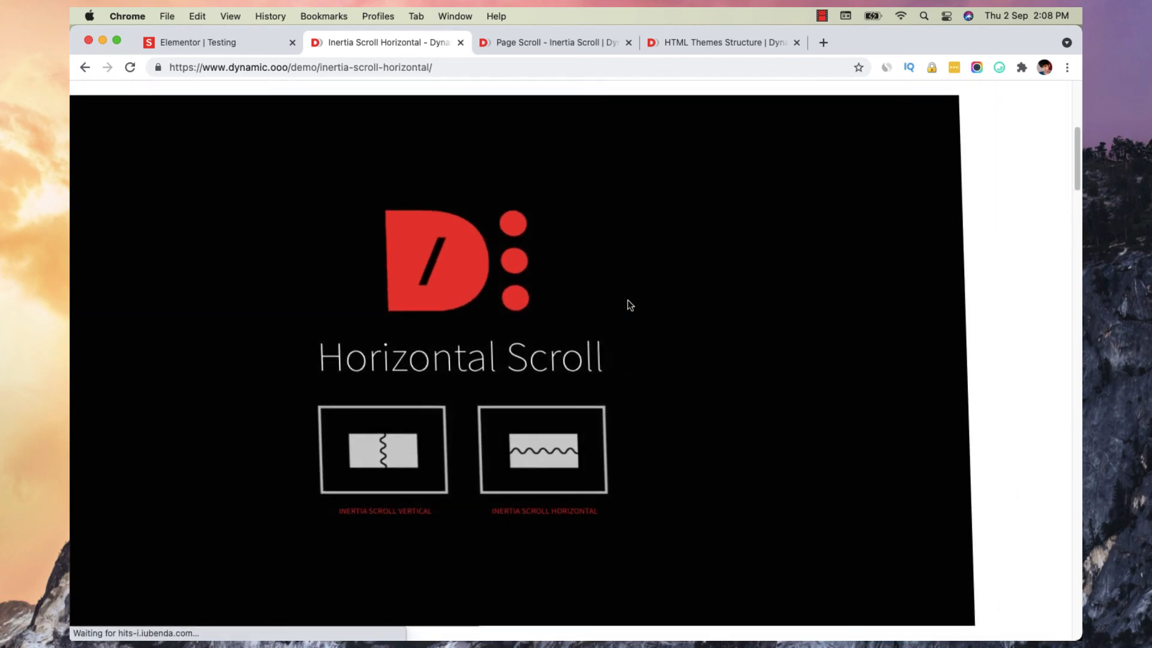
scroll(622, 305, down, 3)
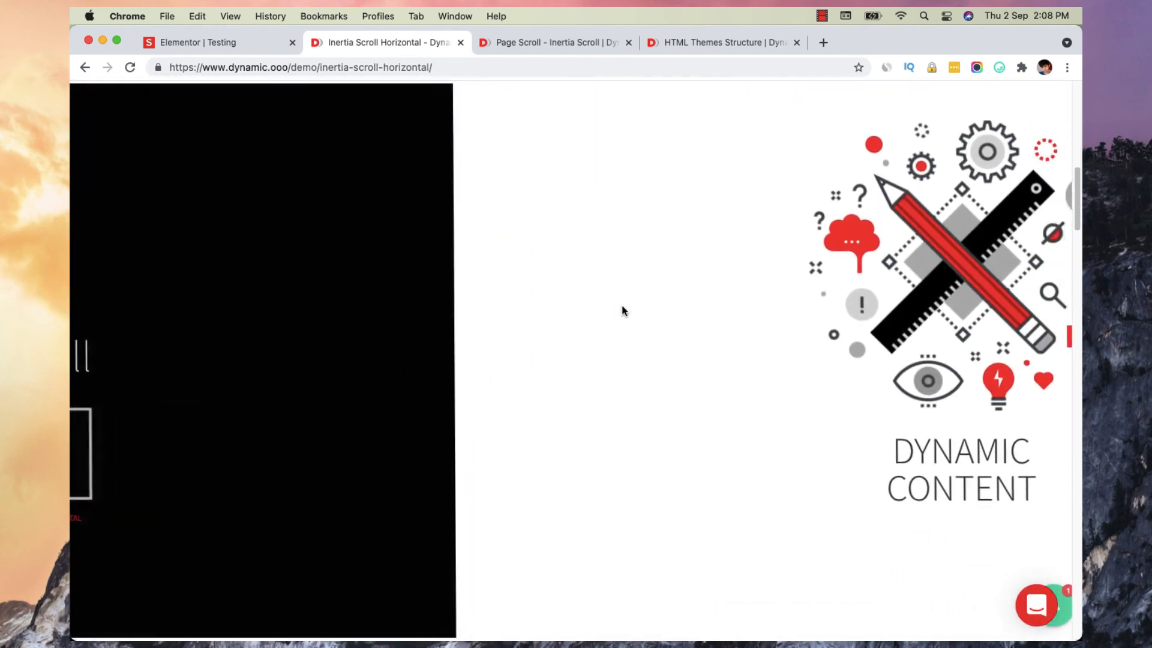
scroll(622, 310, down, 10)
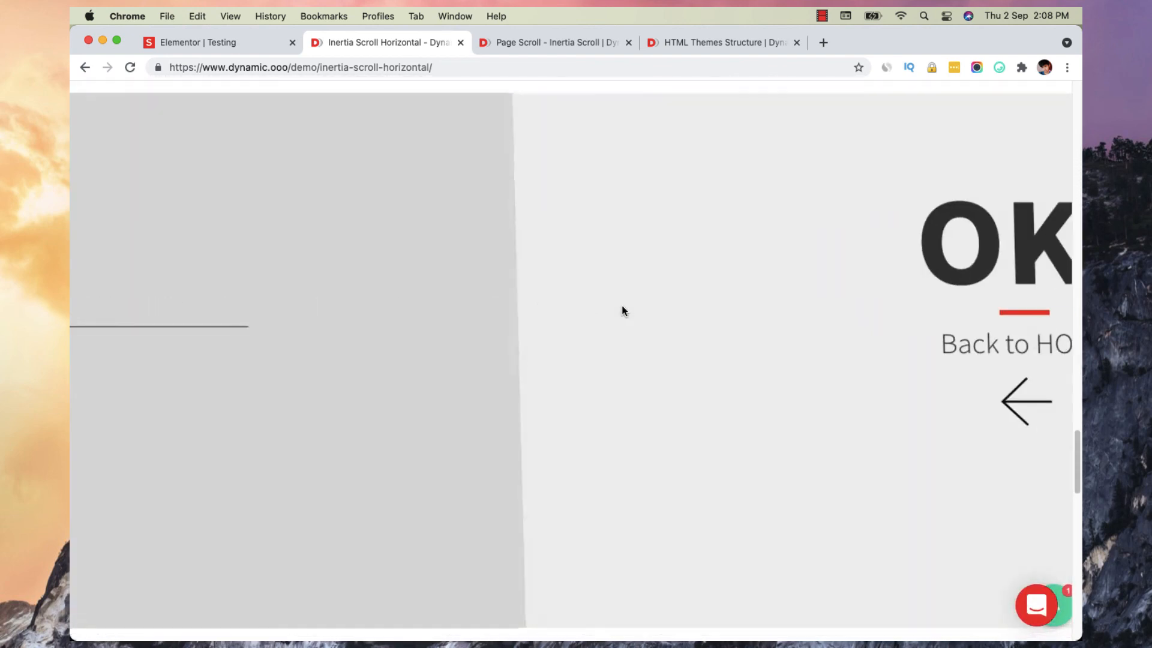
scroll(622, 311, down, 5)
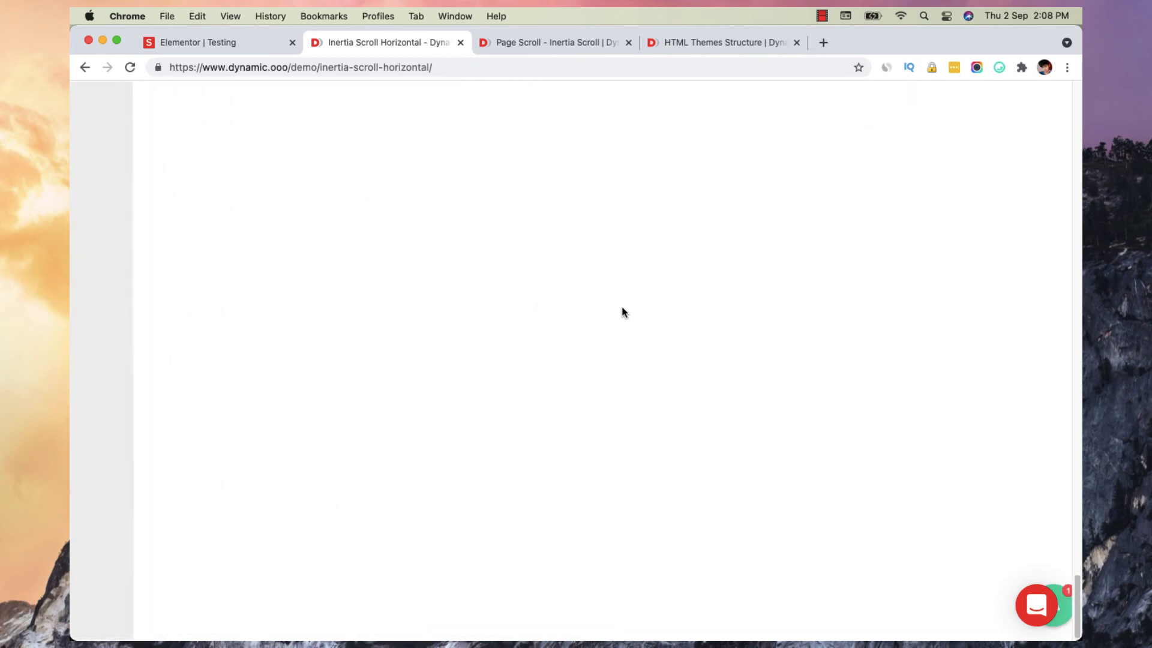
scroll(622, 306, up, 15)
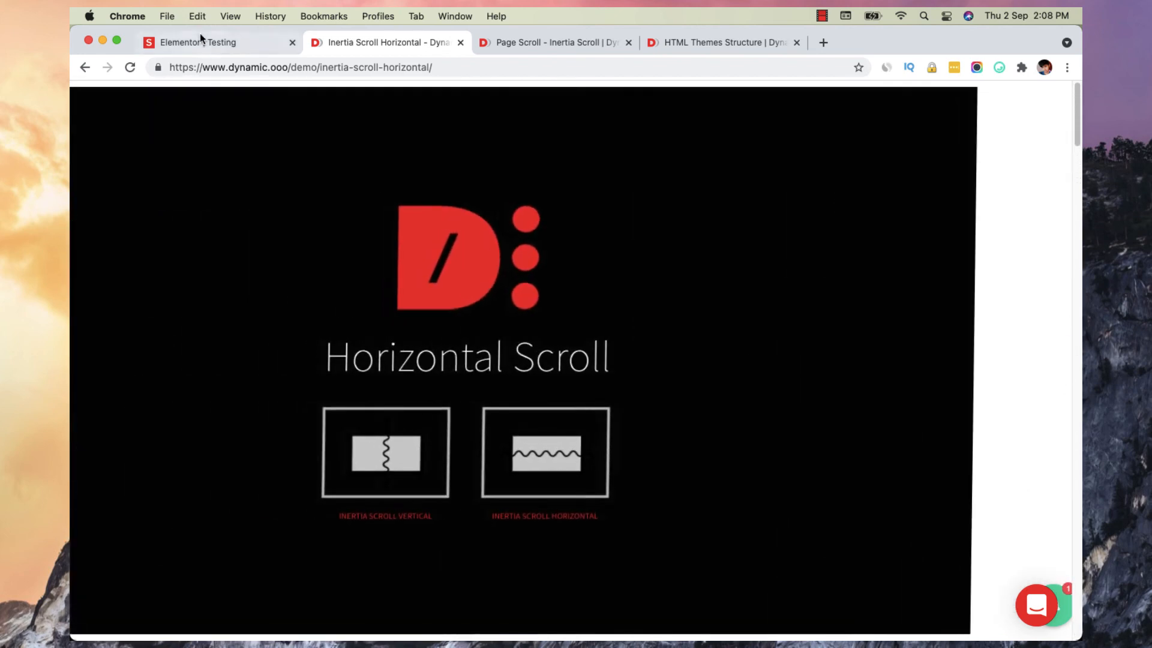
- Return to the Elementor page and review the Page Scroll options from the Inertia Scroll values up to the scrolling switches
click(200, 37)
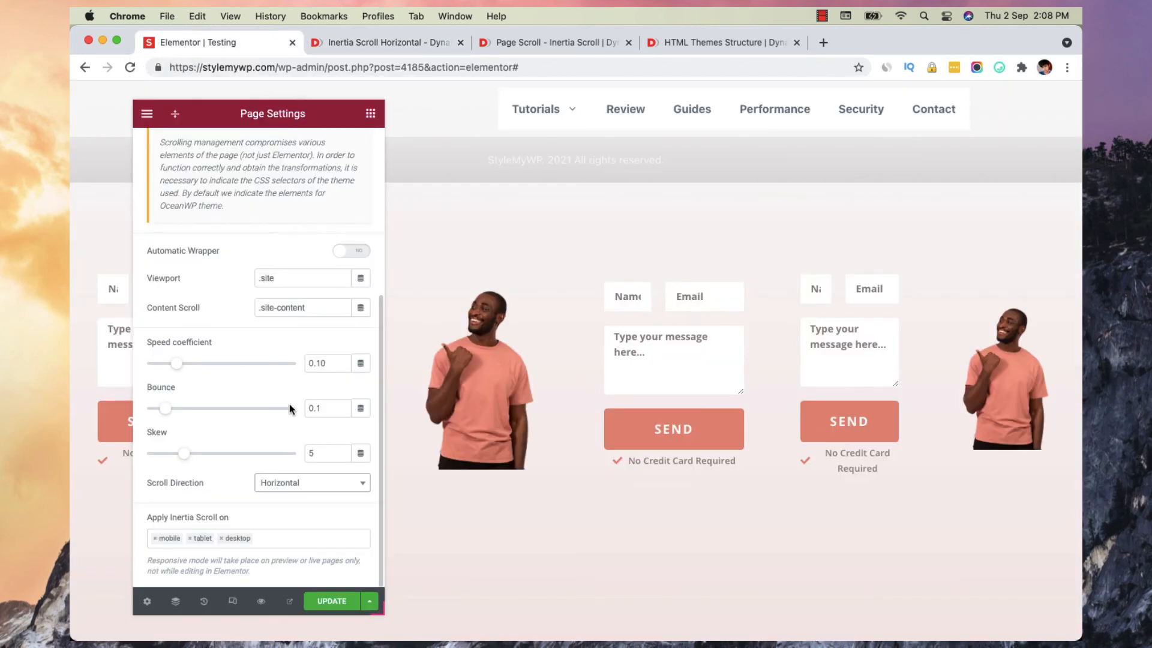
scroll(244, 508, up, 3)
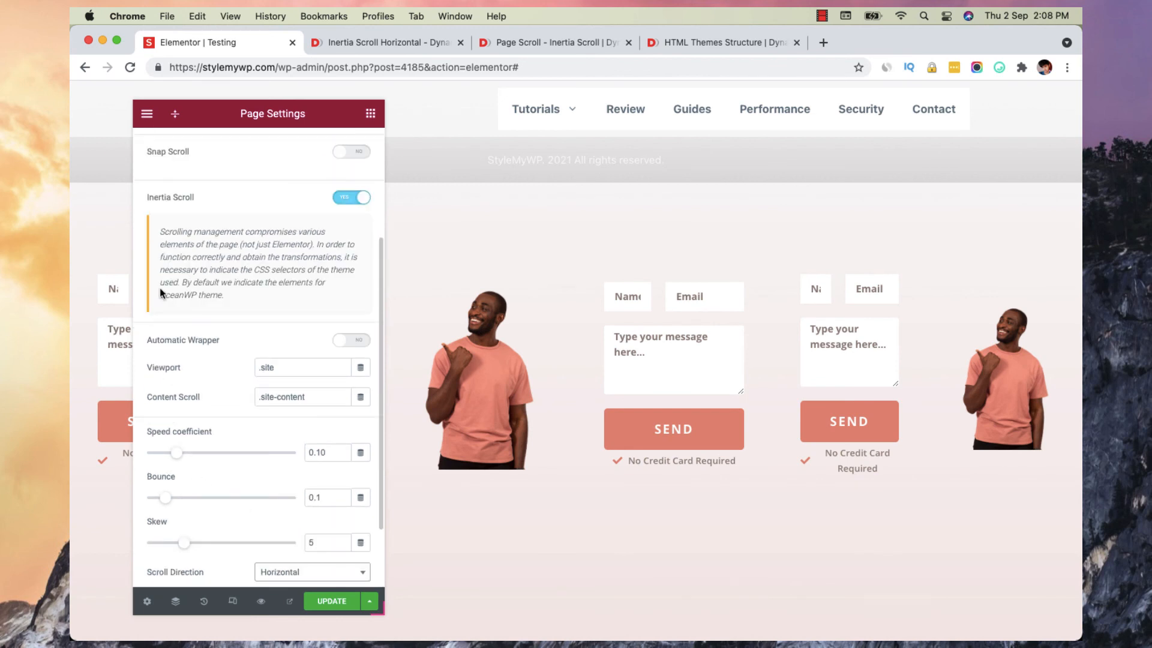
scroll(249, 205, up, 5)
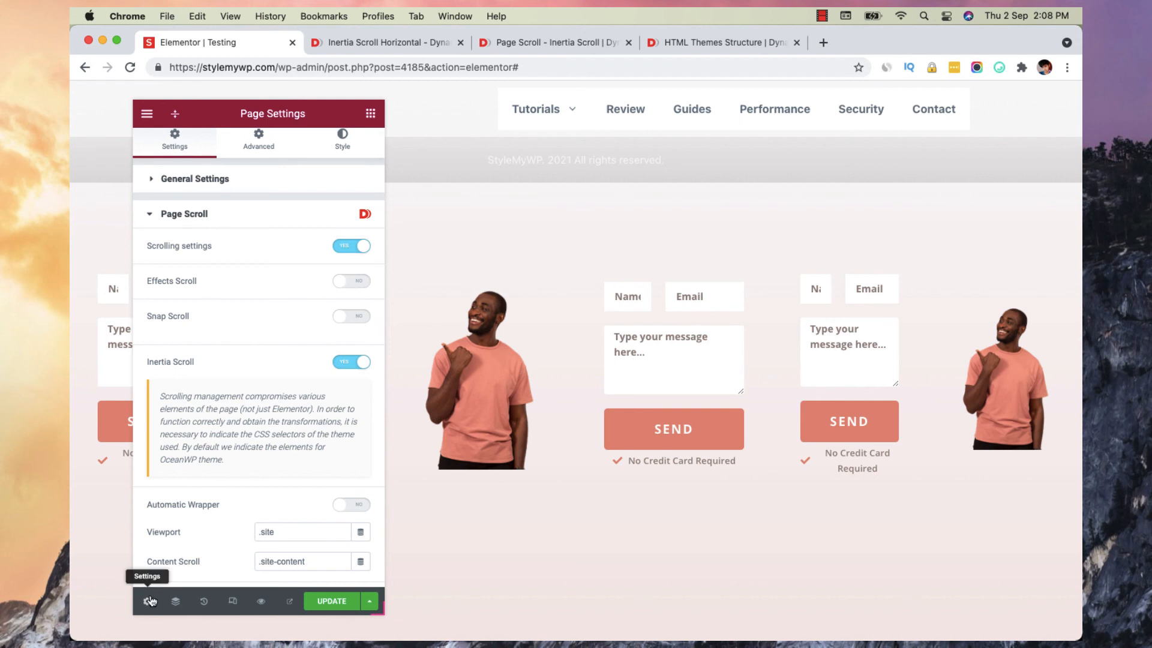
scroll(258, 237, up, 1)
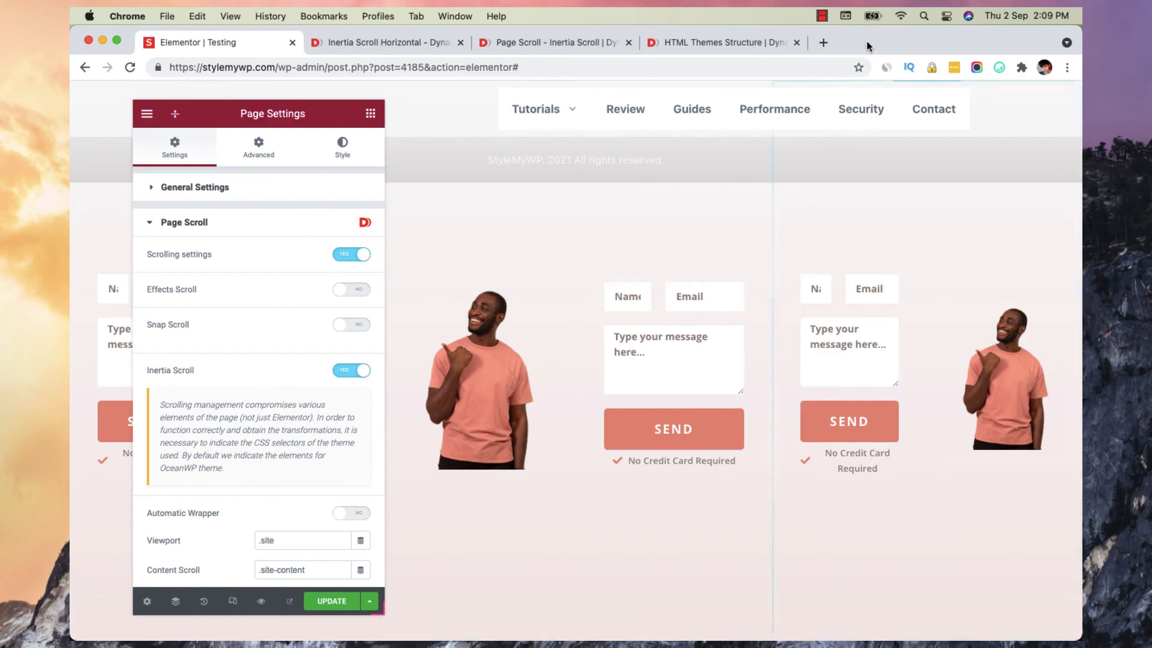
click(822, 15)
click(852, 36)
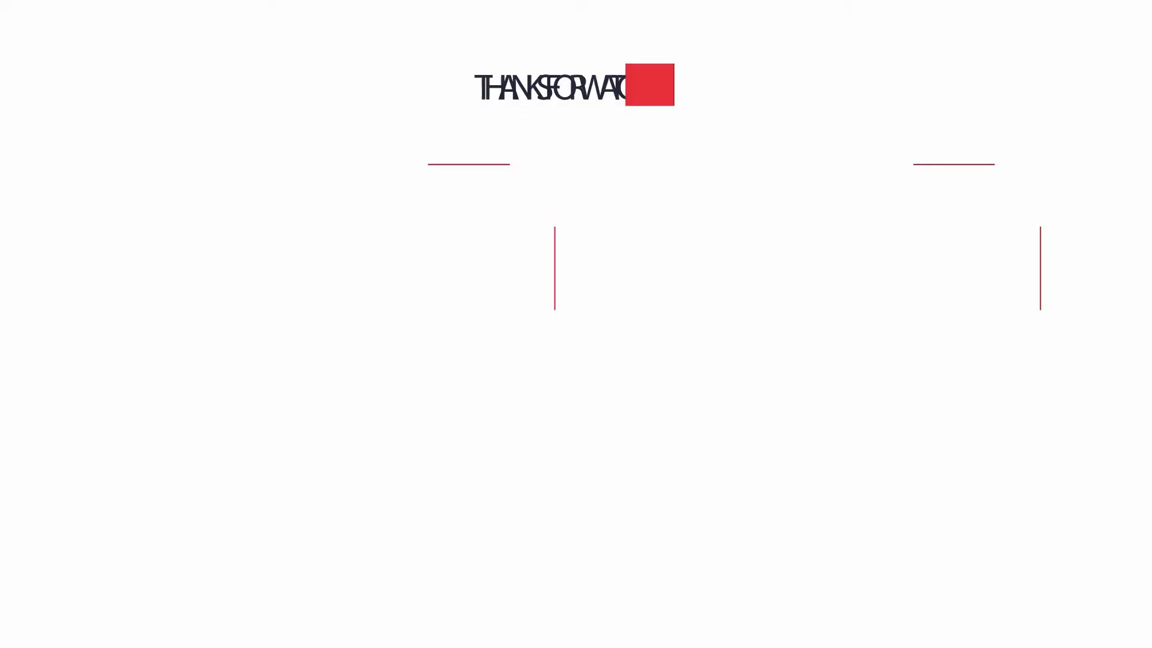